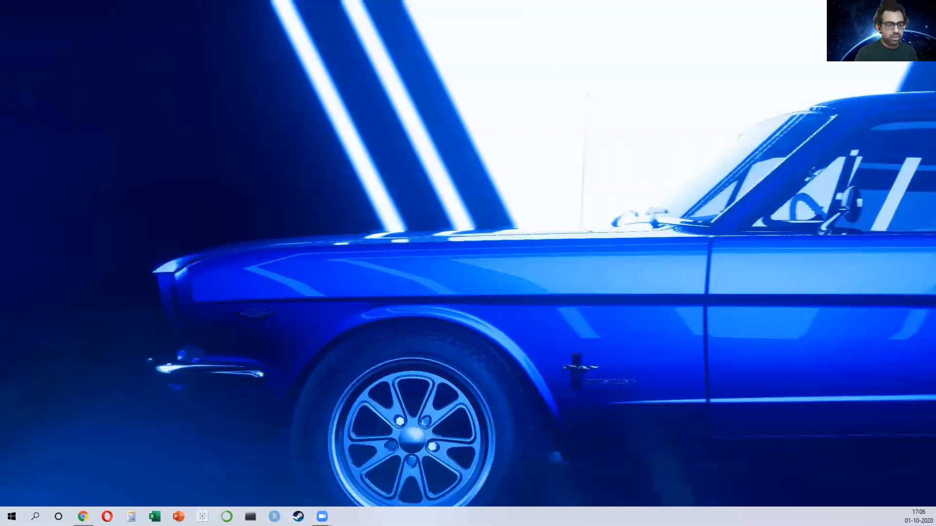
# Step: Open the superstore folder from the desktop
pyautogui.moveTo(1, 233); pyautogui.dragTo(648, 364)
pyautogui.doubleClick(648, 363)
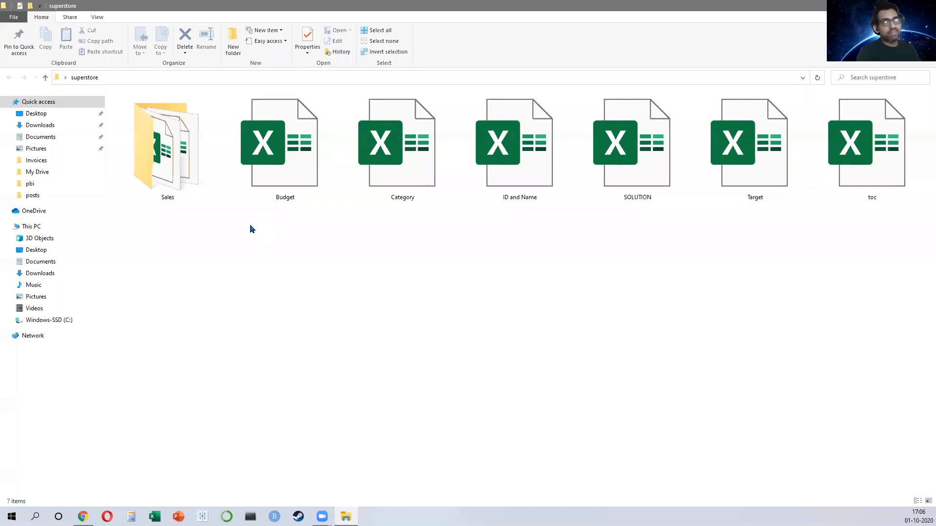
# Step: Browse the yearly workbooks inside the Sales folder, then return to the superstore folder
pyautogui.doubleClick(152, 155)
pyautogui.click(156, 153)
pyautogui.click(219, 142)
pyautogui.click(294, 130)
pyautogui.click(342, 130)
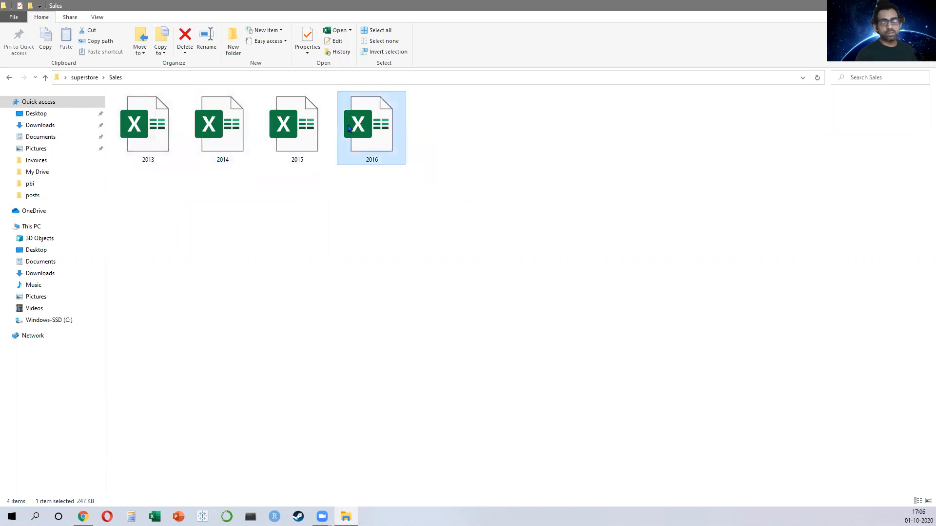
pyautogui.click(45, 78)
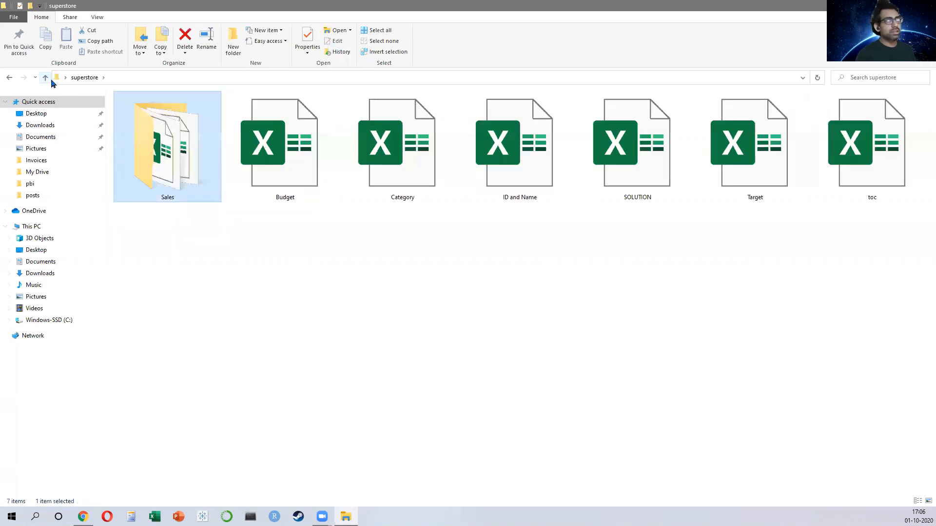
# Step: Move the 2016 workbook out of the Sales folder into the superstore folder
pyautogui.doubleClick(167, 142)
pyautogui.click(395, 142)
pyautogui.hotkey('ctrl', 'x')
pyautogui.hotkey('alt', 'Up')
pyautogui.hotkey('ctrl', 'v')
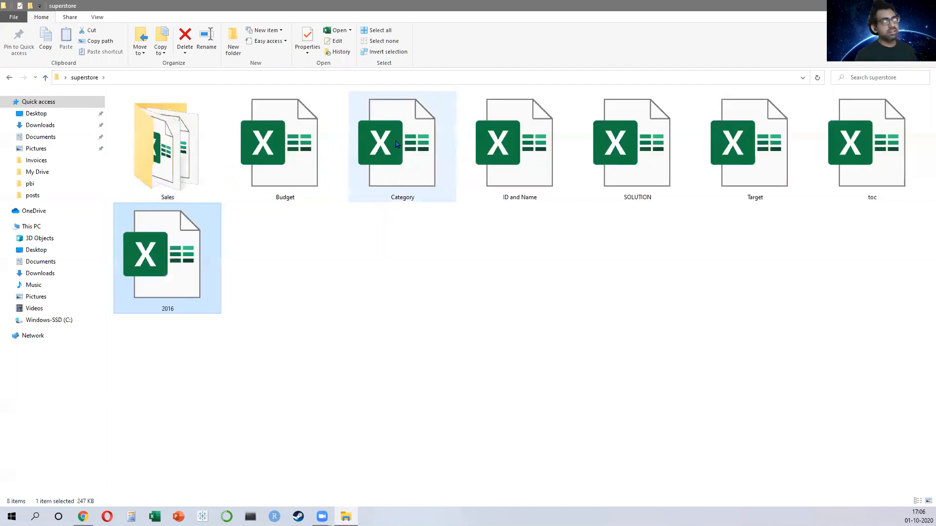
# Step: Review the Budget, Category, ID and Name, and Target workbooks in the superstore folder
pyautogui.click(261, 113)
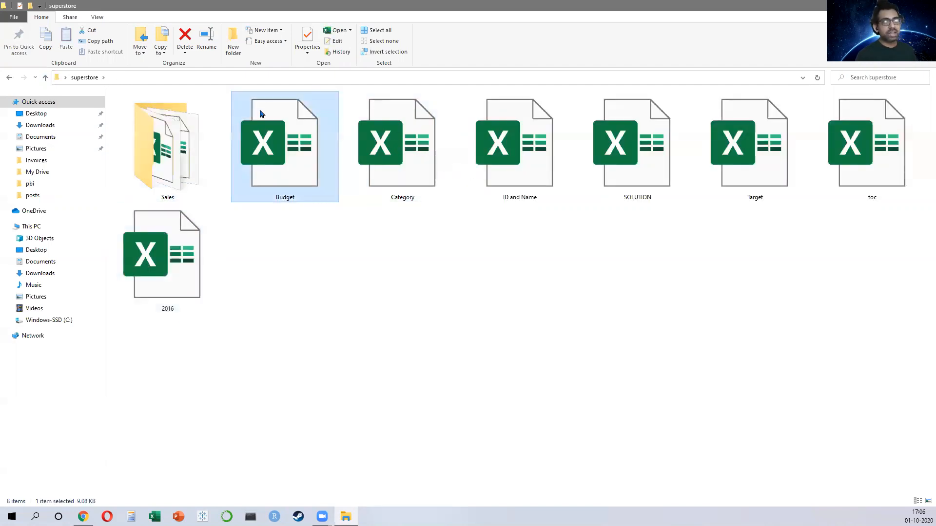
pyautogui.click(408, 153)
pyautogui.click(535, 162)
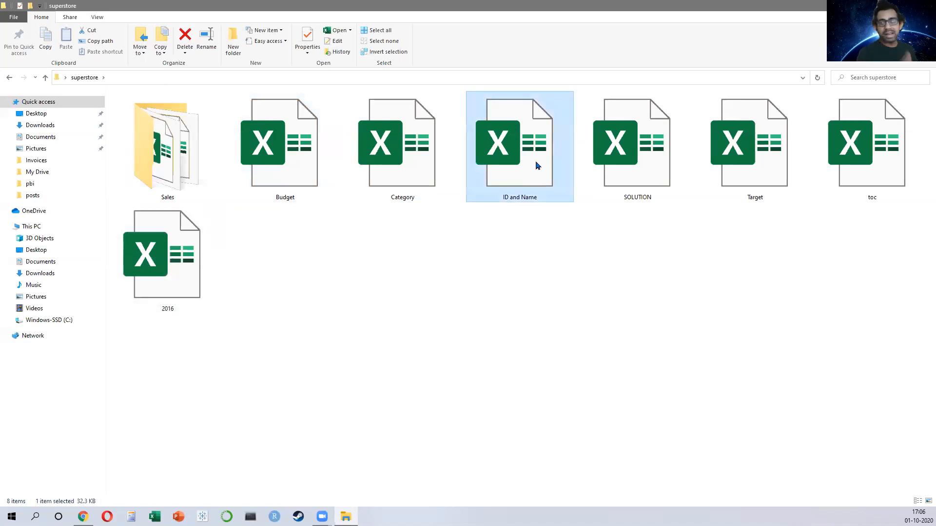
pyautogui.click(726, 168)
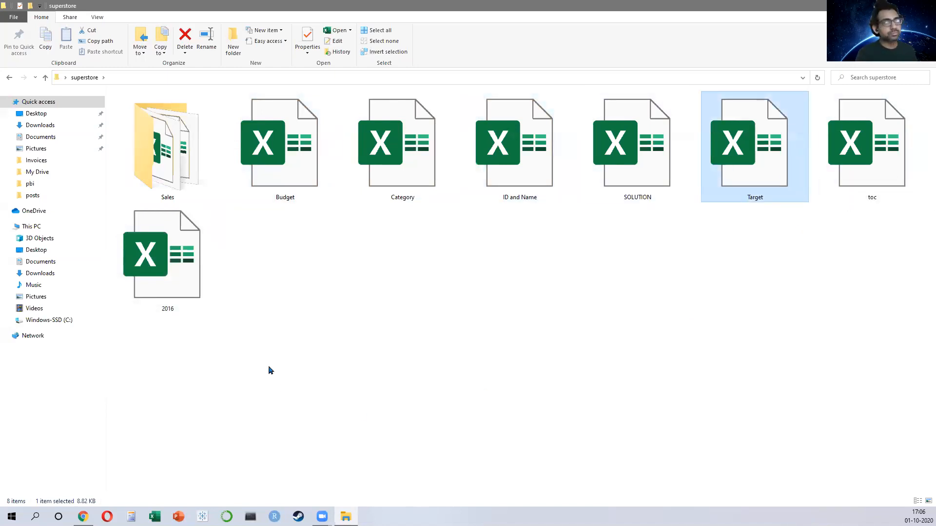
pyautogui.doubleClick(759, 201)
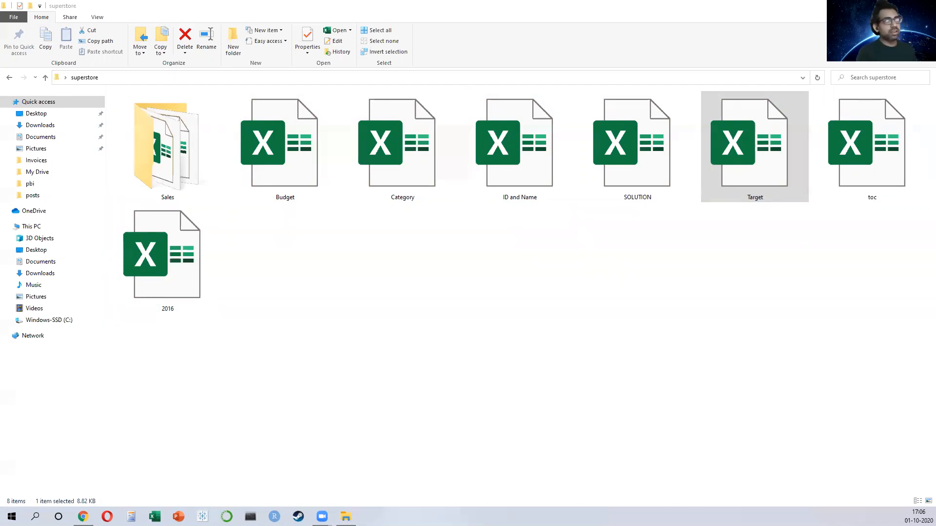
# Step: Open the 2013 workbook from the Sales folder
pyautogui.doubleClick(193, 144)
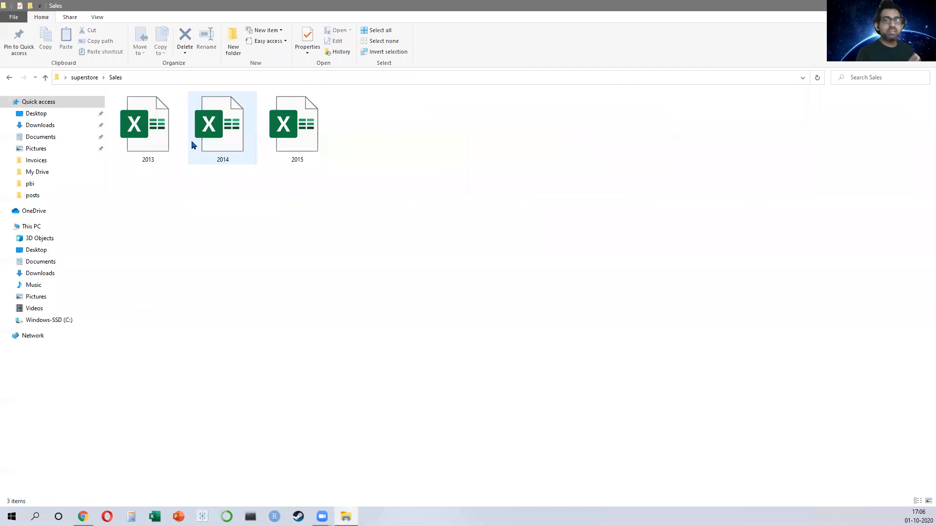
pyautogui.click(155, 119)
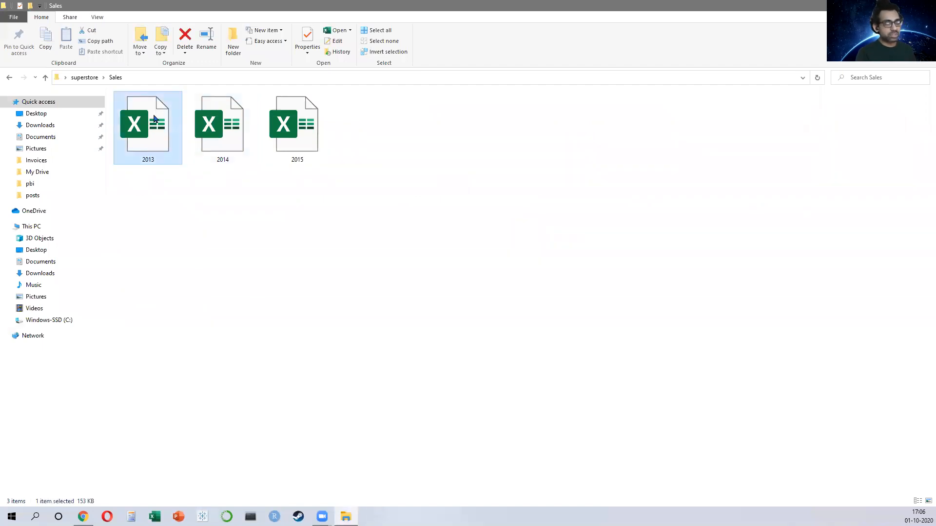
pyautogui.click(219, 134)
pyautogui.click(287, 130)
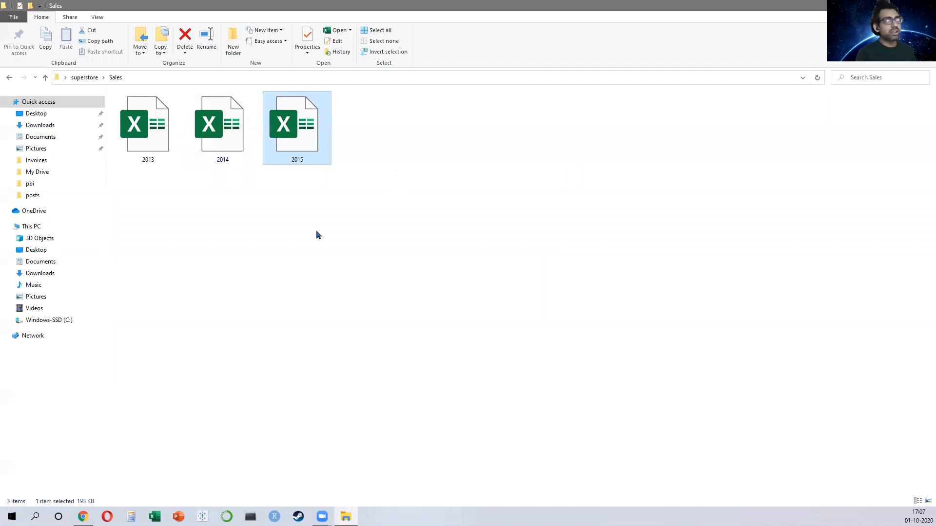
pyautogui.click(248, 262)
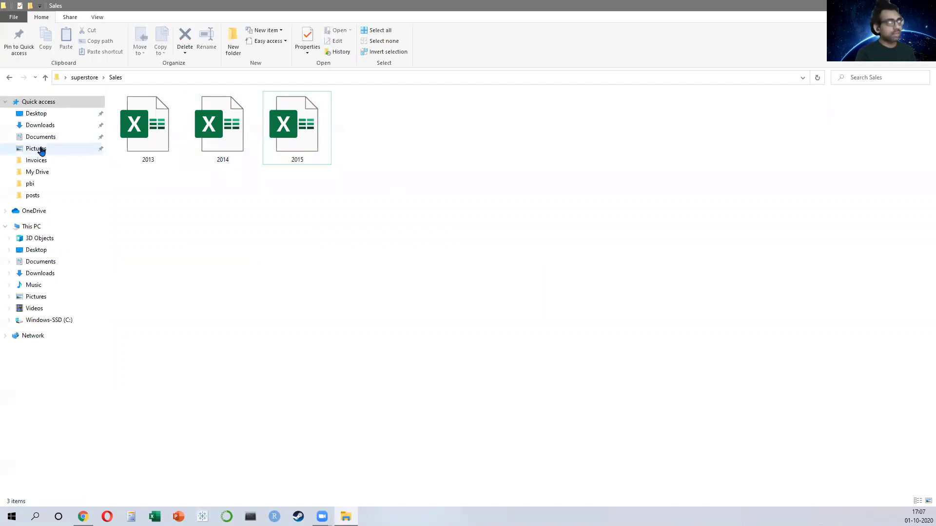
pyautogui.click(156, 136)
pyautogui.doubleClick(157, 138)
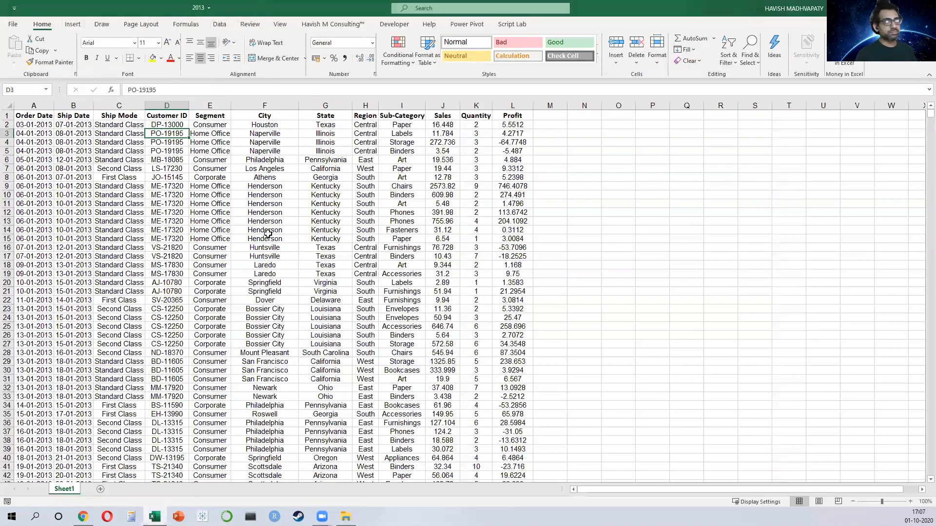
# Step: Select the Ship Mode through Profit columns of the 2013 sales sheet
pyautogui.click(267, 232)
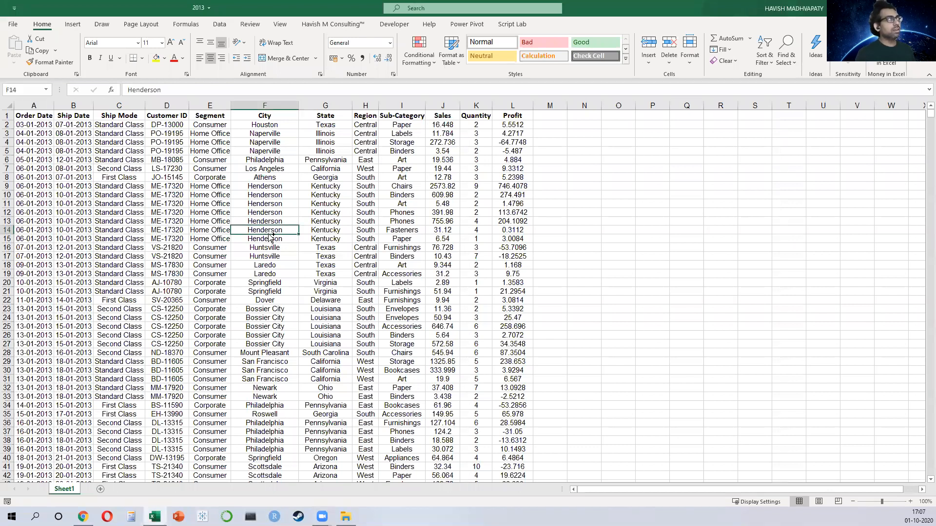
pyautogui.hotkey('ctrl', 'Home')
pyautogui.press('Right')
pyautogui.press('Right')
pyautogui.hotkey('ctrl', 'space')
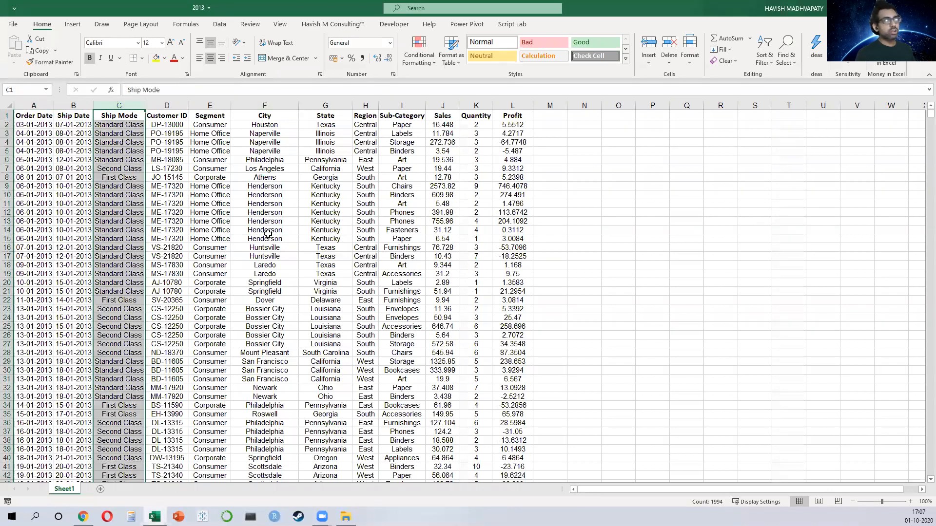
pyautogui.hotkey('shift', 'Right')
pyautogui.hotkey('shift', 'Right')
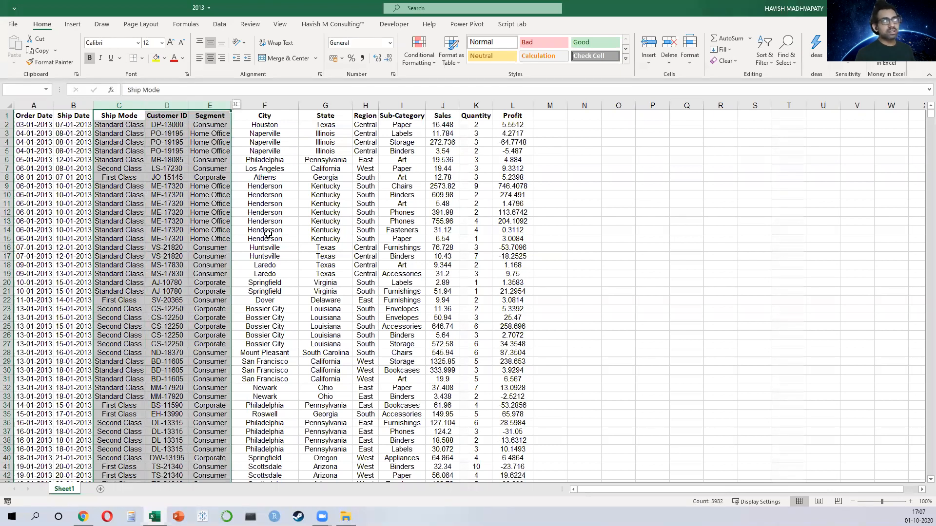
pyautogui.hotkey('shift', 'Right')
pyautogui.hotkey('shift', 'Right')
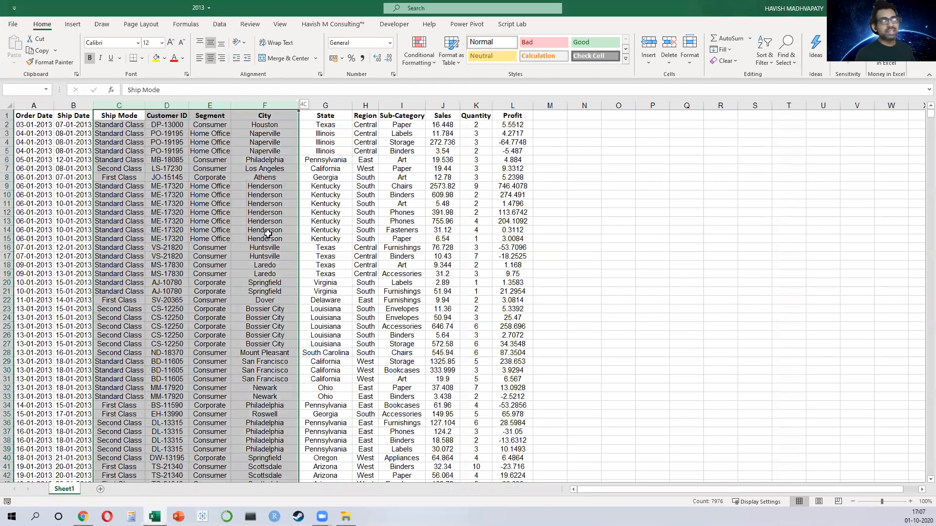
pyautogui.hotkey('shift', 'Right')
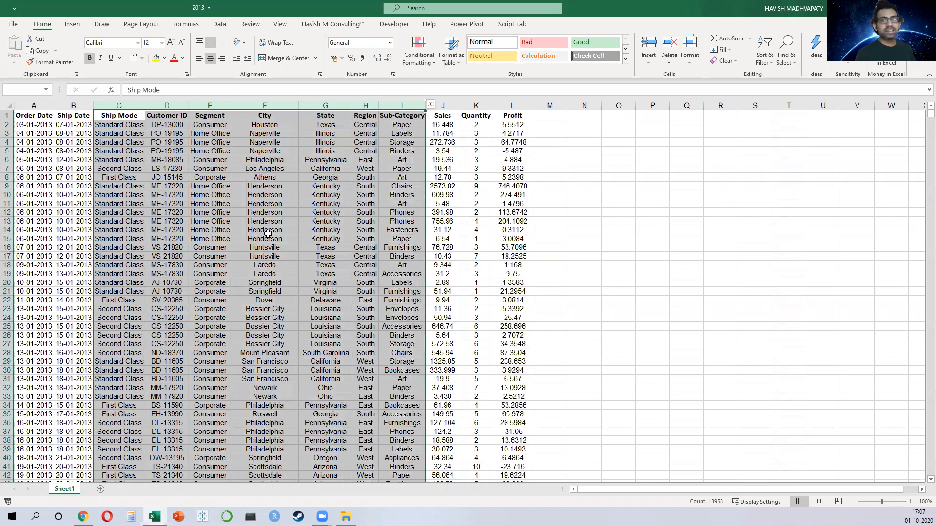
pyautogui.hotkey('shift', 'Right')
pyautogui.hotkey('shift', 'Right')
pyautogui.hotkey('shift', 'Right')
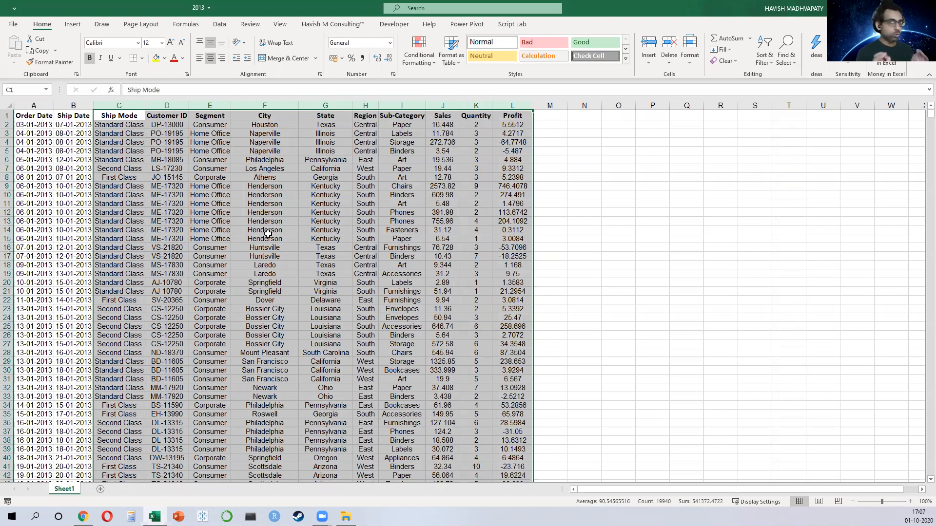
# Step: Select the Customer ID column's data in the 2013 sheet
pyautogui.press('Left')
pyautogui.press('Right')
pyautogui.press('Right')
pyautogui.hotkey('ctrl', 'shift', 'Down')
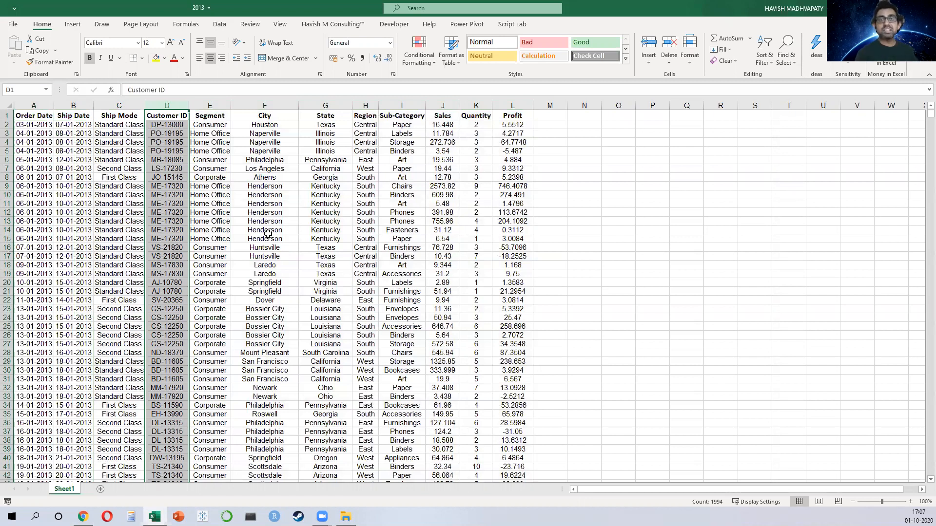
# Step: Open the ID and Name workbook from the superstore folder
pyautogui.hotkey('ctrl', 'n')
pyautogui.hotkey('alt', 'Tab')
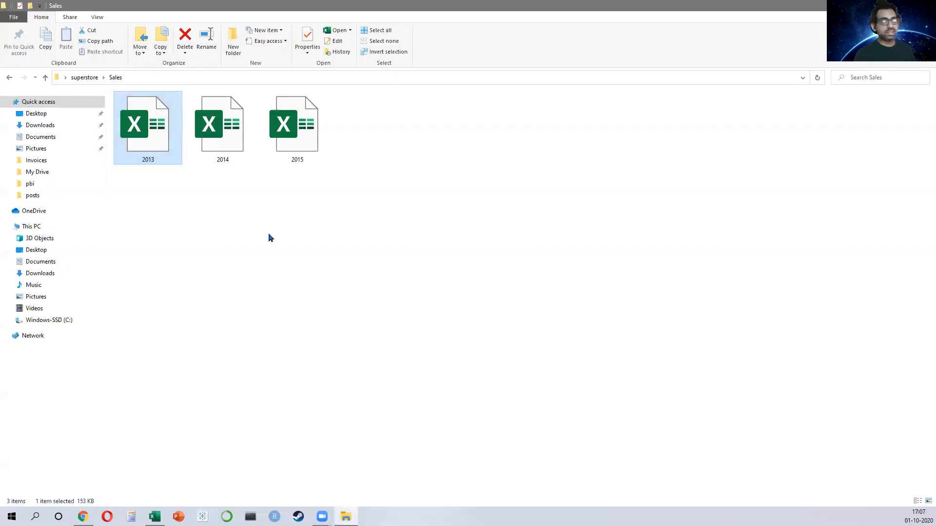
pyautogui.click(44, 79)
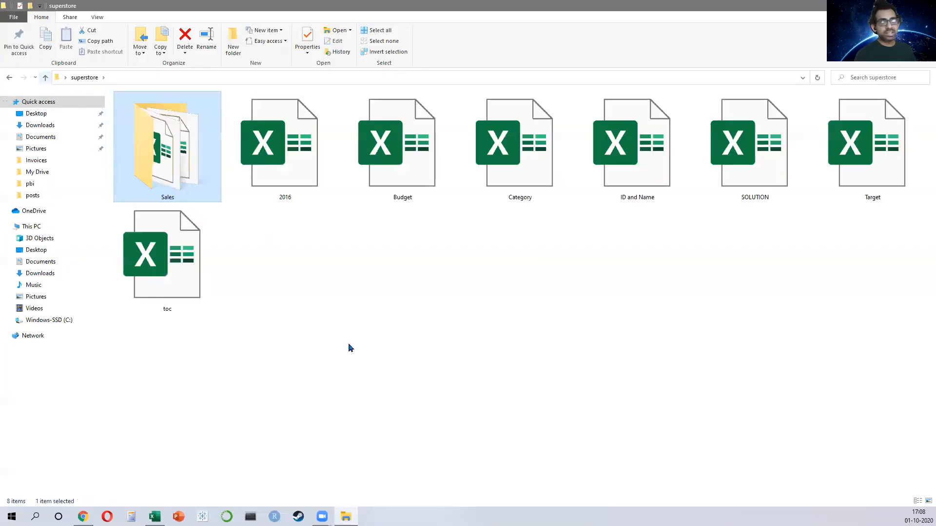
pyautogui.click(653, 159)
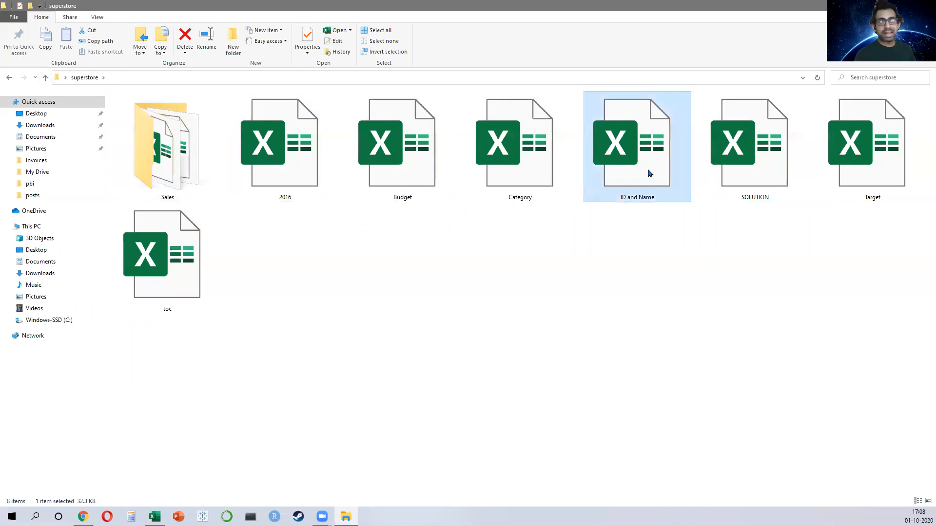
pyautogui.doubleClick(652, 159)
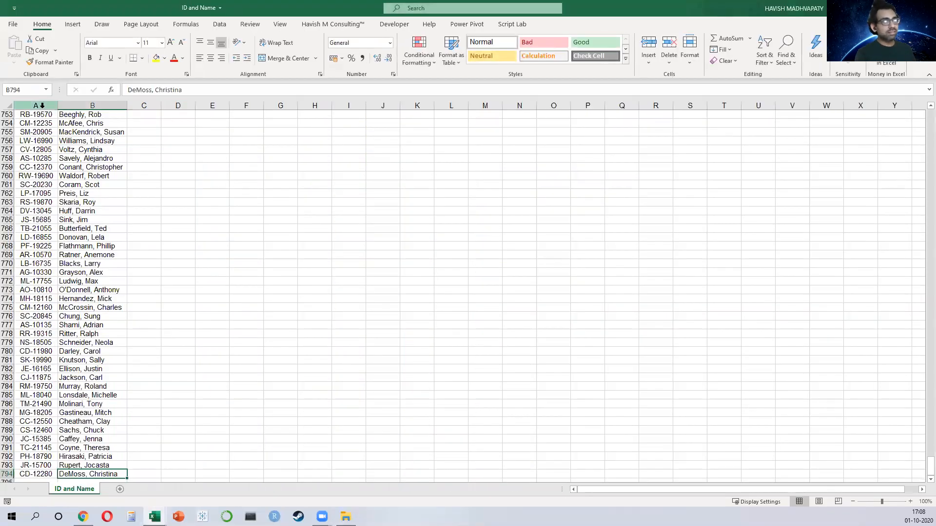
# Step: Compare the ID and Name headers with the 2013 sheet's Customer ID and Sub-Category columns
pyautogui.hotkey('ctrl', 'Home')
pyautogui.hotkey('ctrl', 'shift', 'Right')
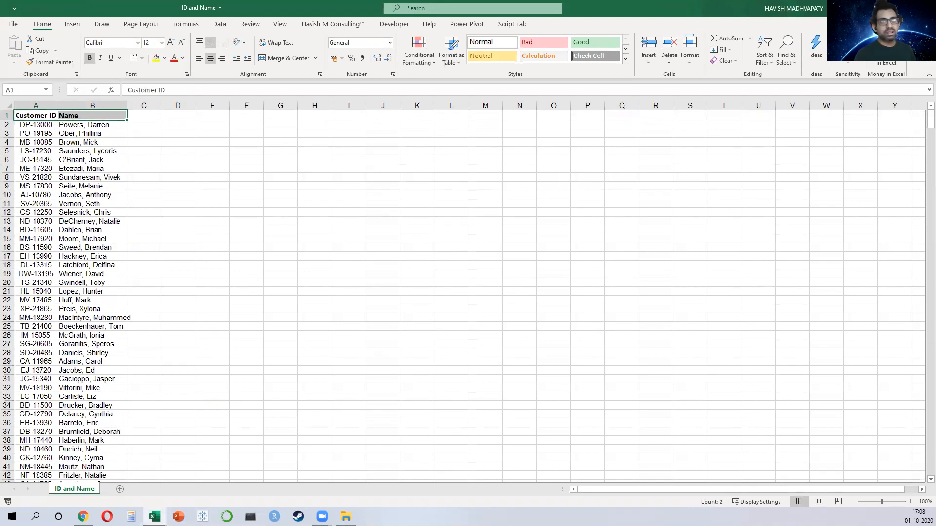
pyautogui.hotkey('ctrl', 'Tab')
pyautogui.click(217, 133)
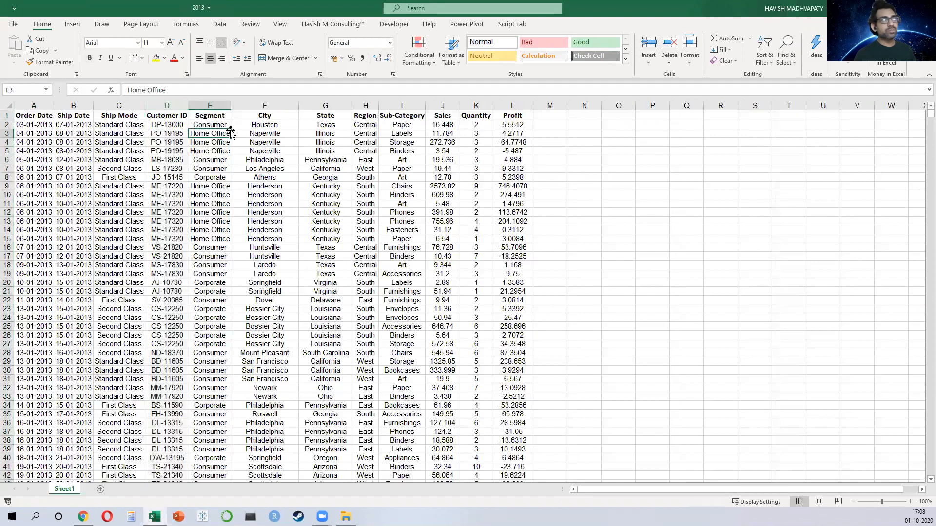
pyautogui.click(168, 105)
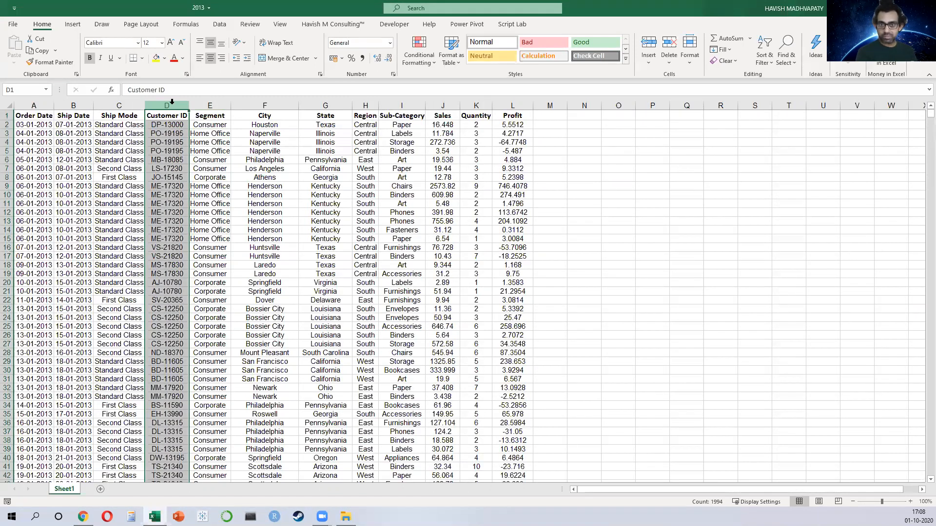
pyautogui.click(402, 105)
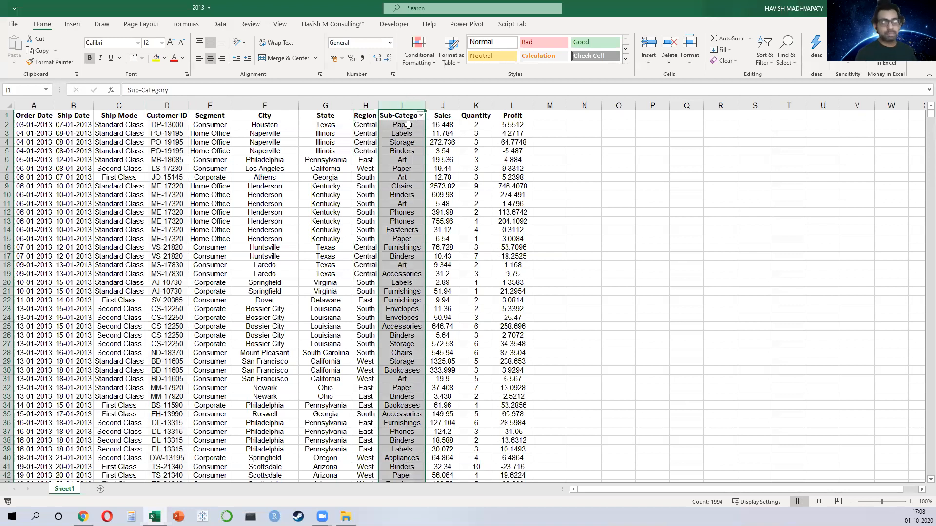
# Step: Review the Sub-Category filter values listed in the 2013 sheet
pyautogui.click(421, 116)
pyautogui.scroll(-1, 367, 246)
pyautogui.scroll(-2, 362, 258)
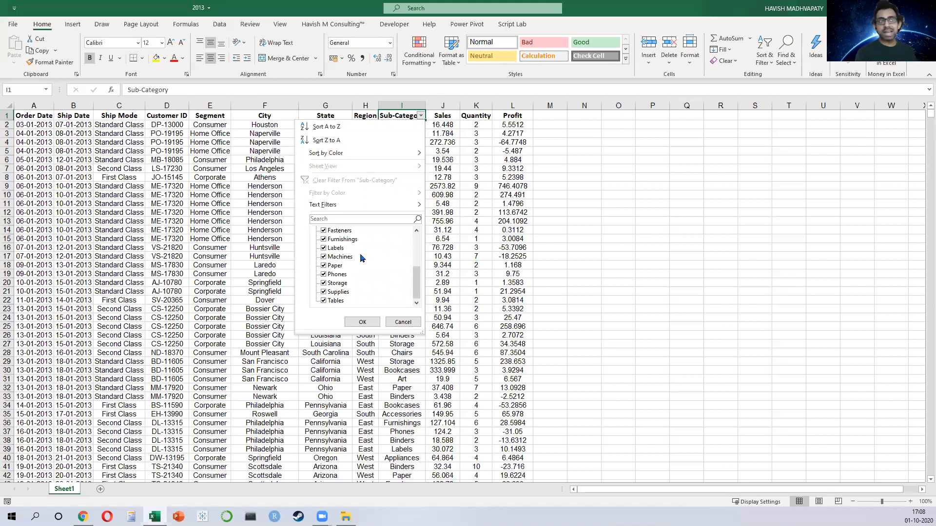
pyautogui.click(461, 265)
# Step: Open the Category workbook and examine its category-to-sub-category table, then return to the 2013 workbook
pyautogui.hotkey('alt', 'Tab')
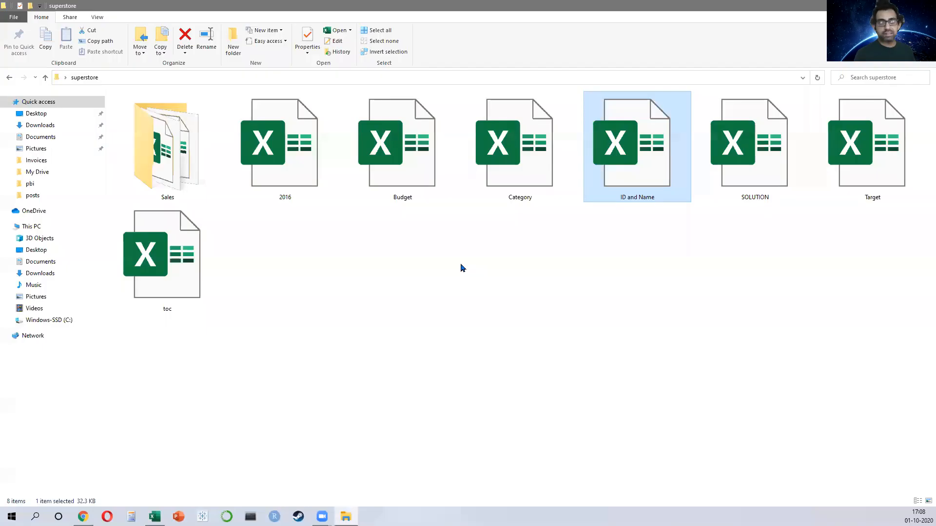
pyautogui.doubleClick(513, 184)
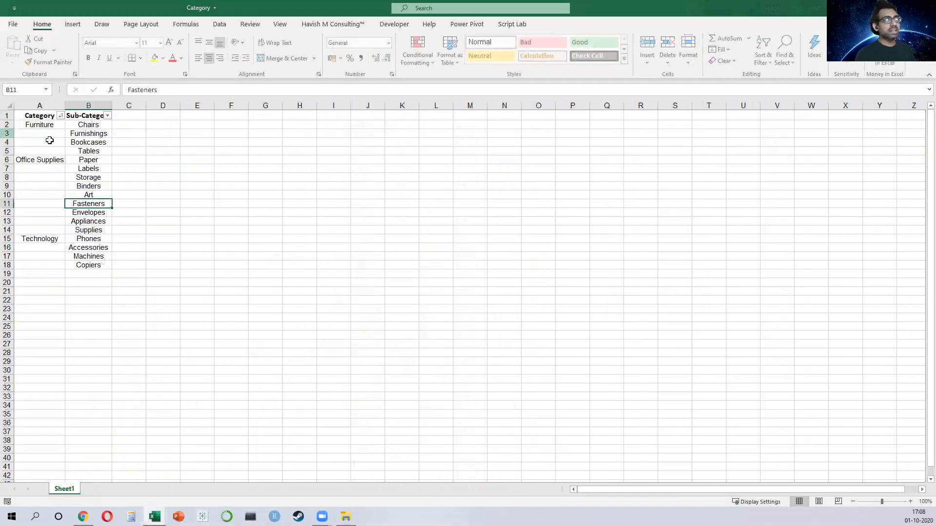
pyautogui.moveTo(52, 120); pyautogui.dragTo(139, 306)
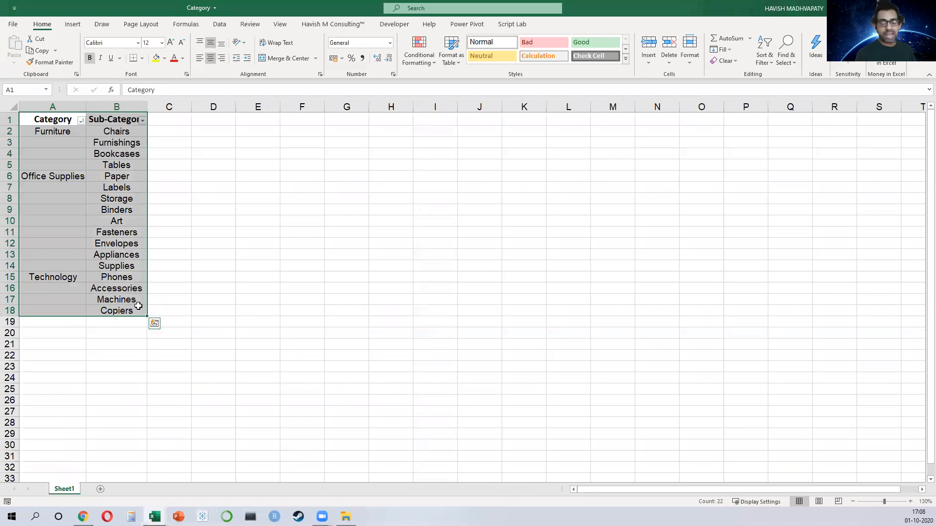
pyautogui.click(59, 132)
pyautogui.click(53, 177)
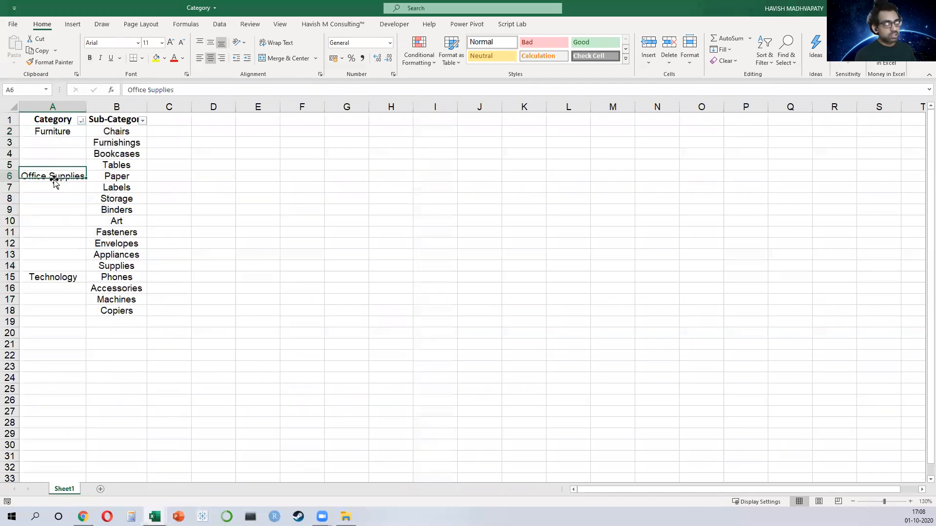
pyautogui.click(66, 281)
pyautogui.moveTo(100, 131); pyautogui.dragTo(113, 307)
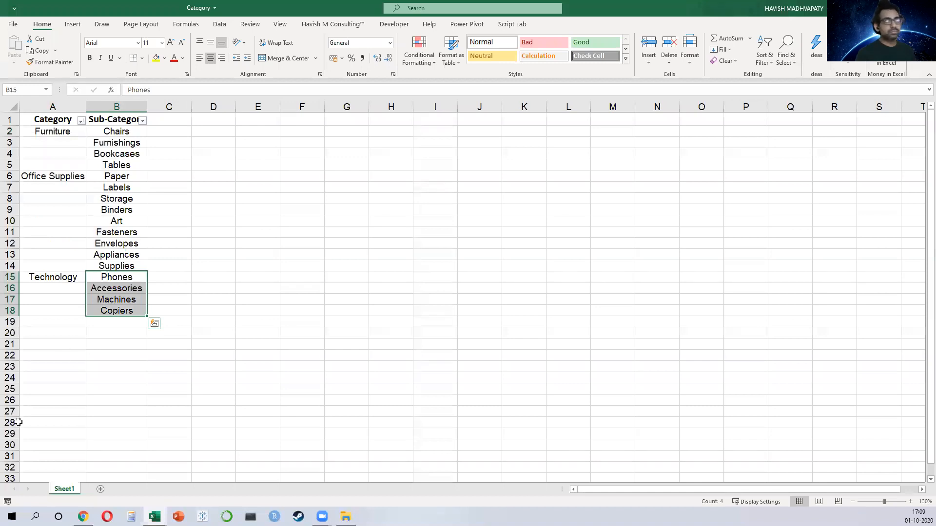
pyautogui.hotkey('alt', 'Tab')
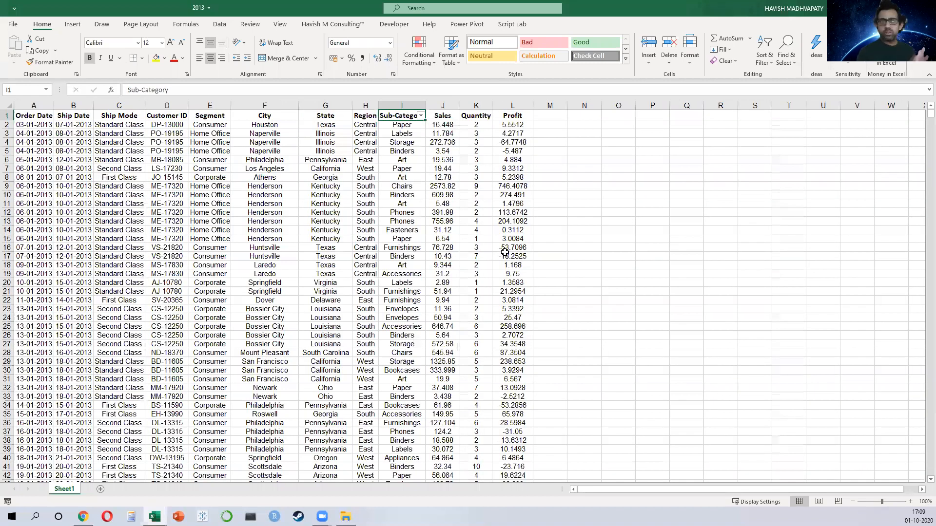
# Step: Close the 2013 workbook without saving changes
pyautogui.click(924, 8)
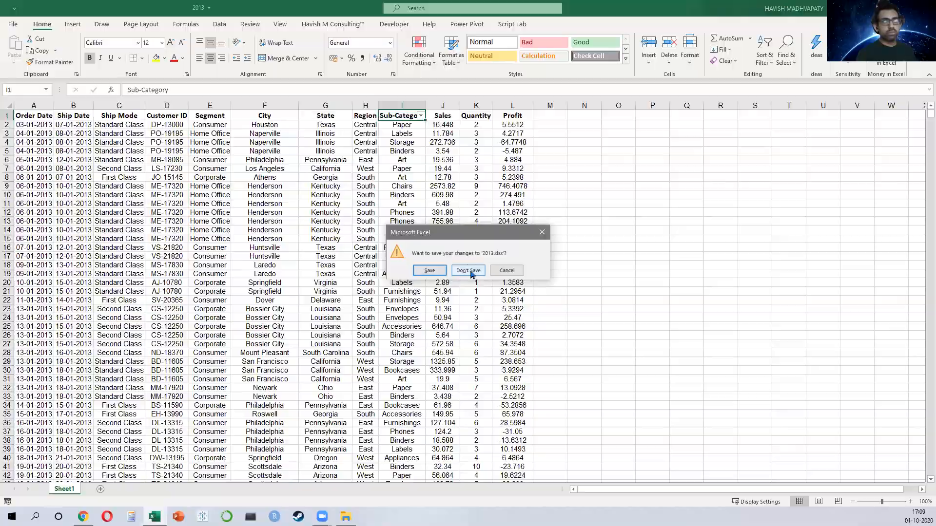
pyautogui.click(469, 270)
pyautogui.click(182, 159)
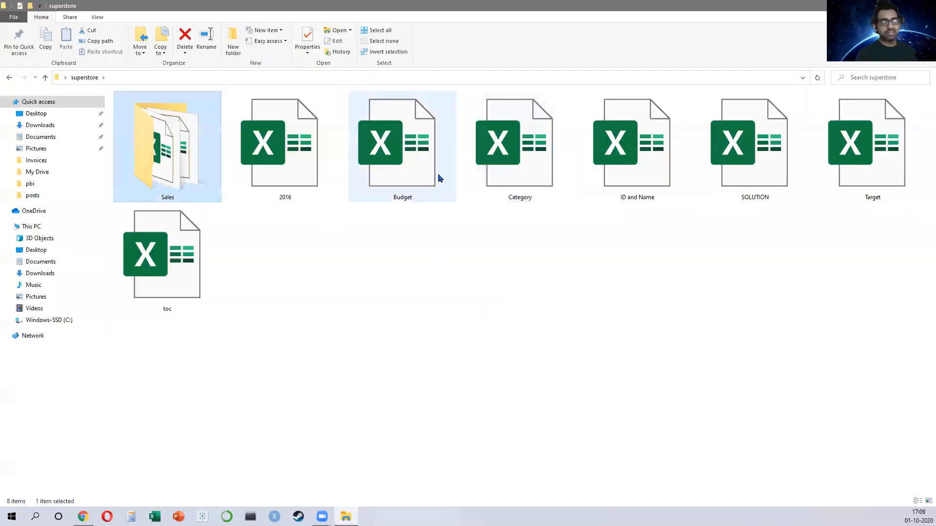
pyautogui.keyDown('ctrl'); pyautogui.click(502, 149); pyautogui.keyUp('ctrl')
pyautogui.keyDown('ctrl'); pyautogui.click(639, 142); pyautogui.keyUp('ctrl')
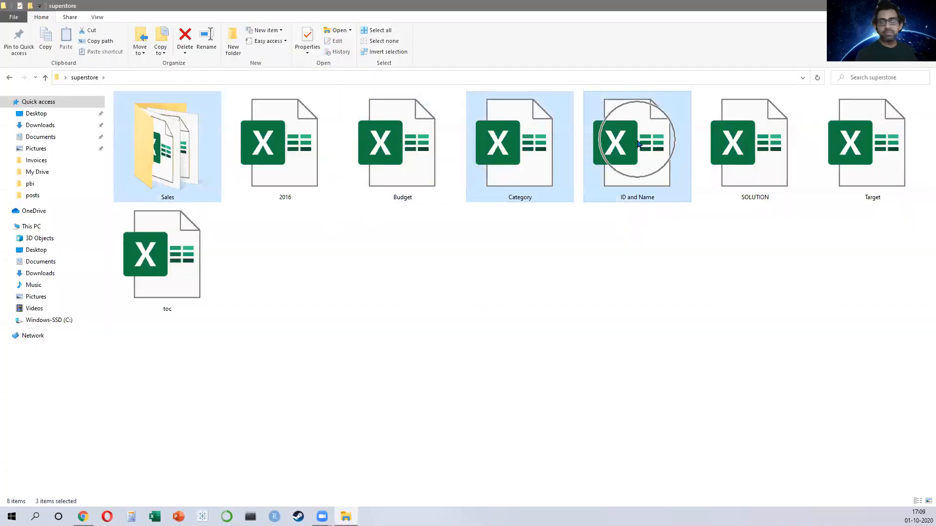
pyautogui.click(412, 399)
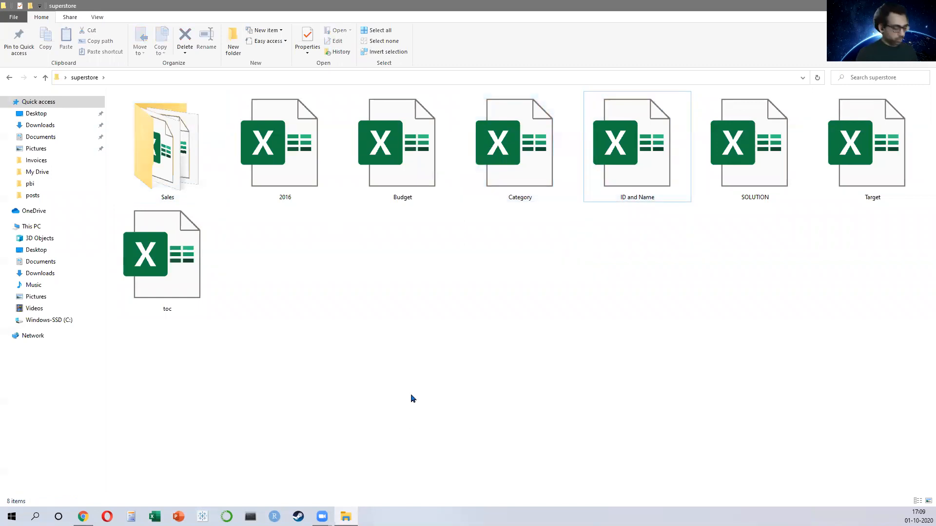
# Step: Open the full Get Data source list and browse its File, Database, Power Platform, Azure and Other categories
pyautogui.hotkey('alt', 'Tab')
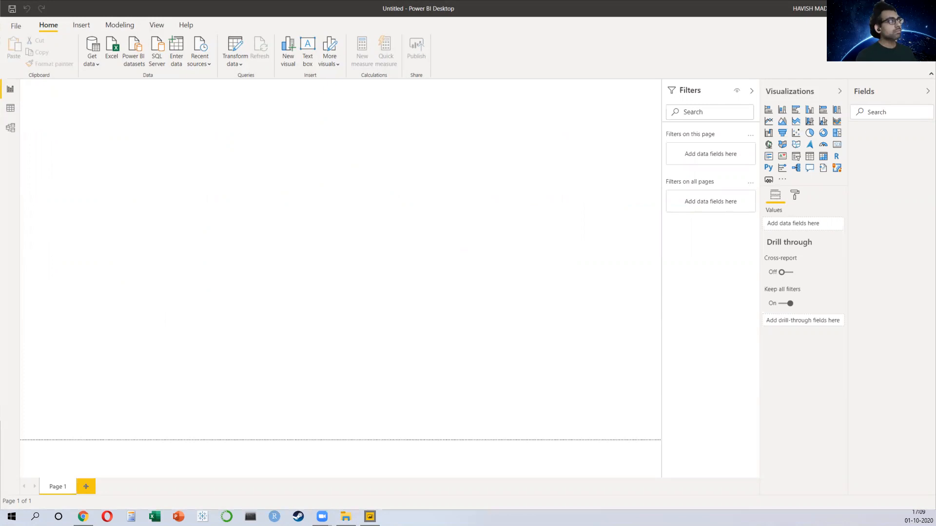
pyautogui.click(93, 64)
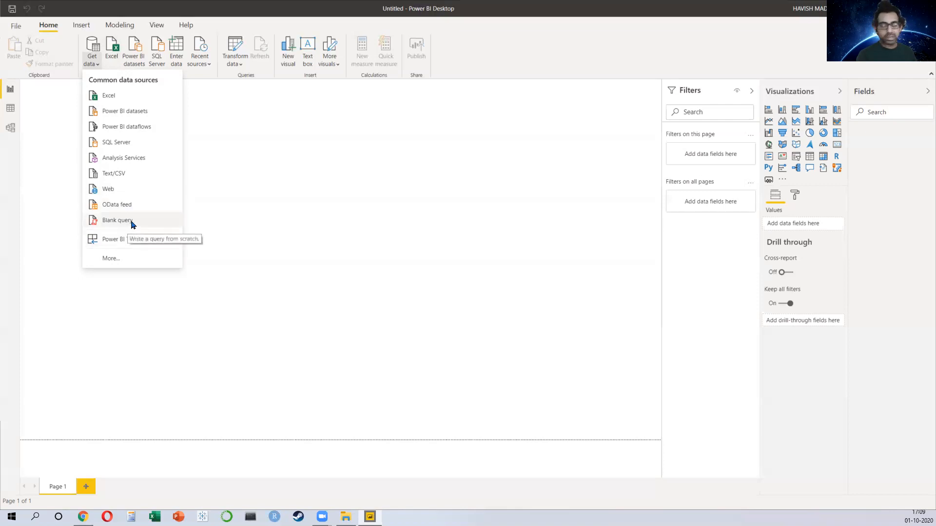
pyautogui.click(148, 261)
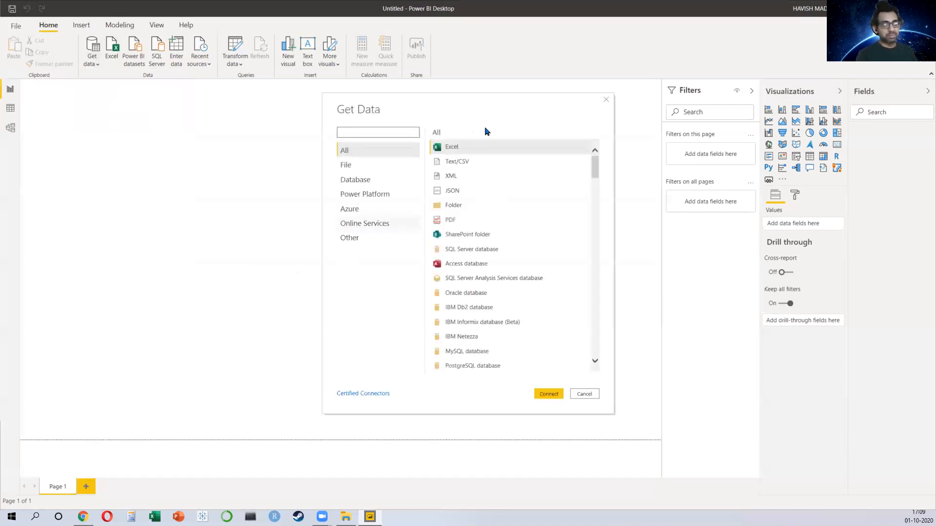
pyautogui.click(362, 177)
pyautogui.click(358, 165)
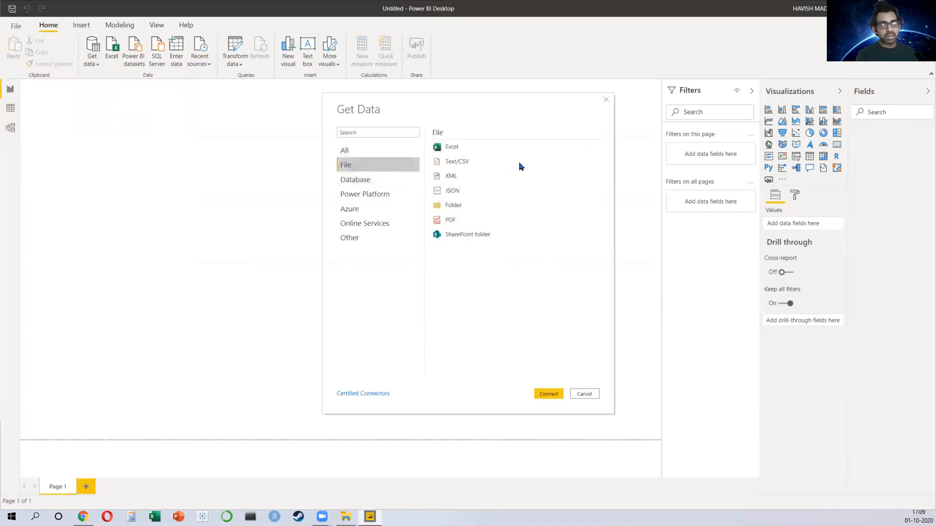
pyautogui.click(366, 180)
pyautogui.scroll(-6, 502, 184)
pyautogui.click(365, 194)
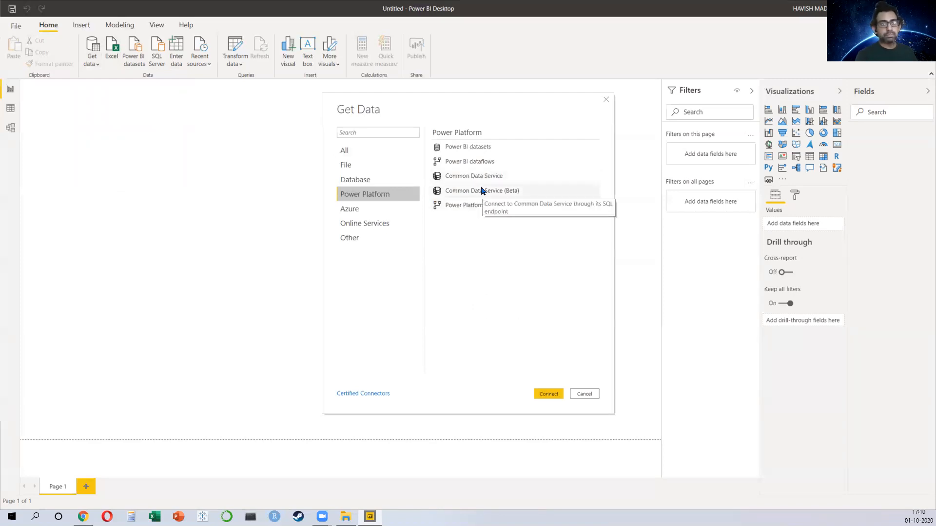
pyautogui.click(369, 216)
pyautogui.click(371, 225)
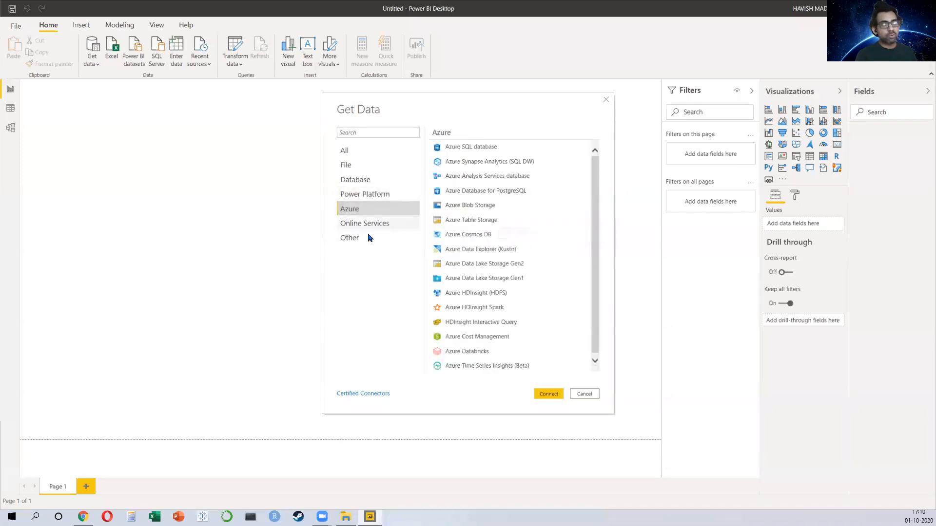
pyautogui.click(360, 239)
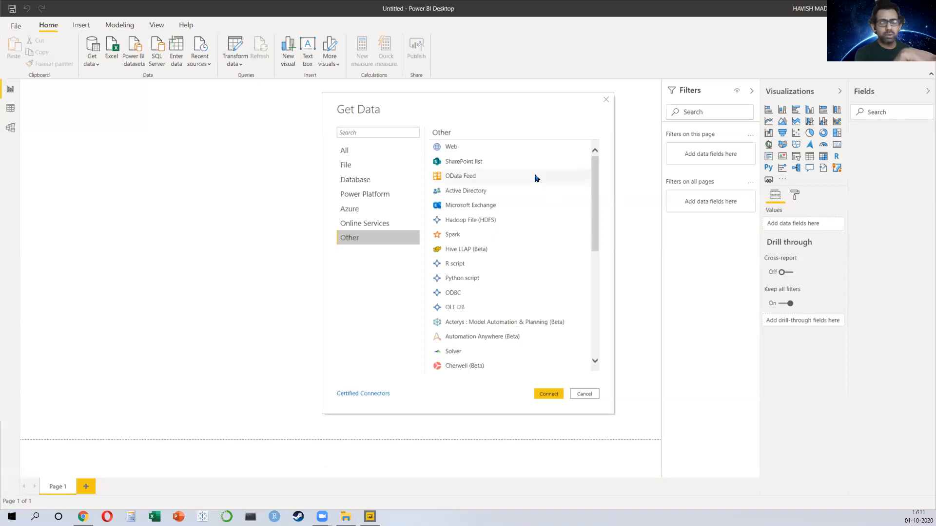
pyautogui.press('ctrl')
pyautogui.press('ctrl')
pyautogui.press('ctrl')
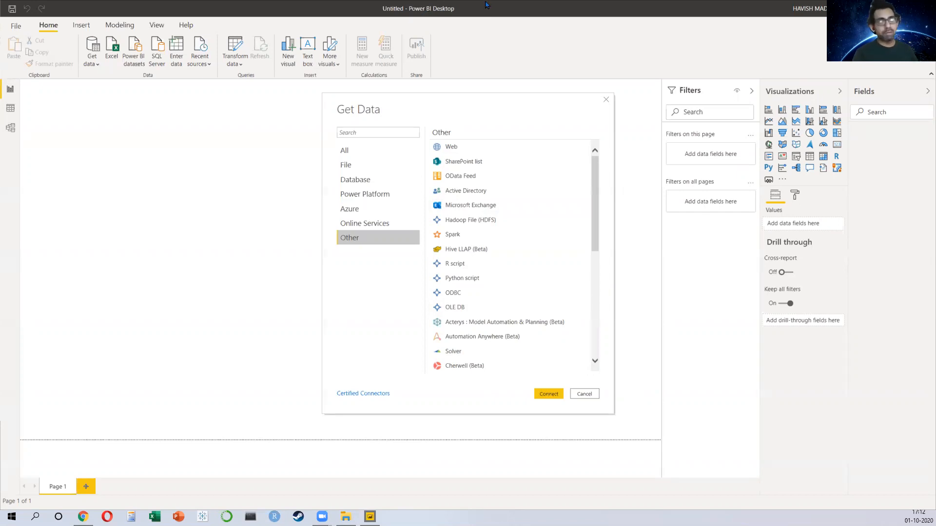
# Step: Select the Folder data source and view the 2013, 2014 and 2015 workbooks inside the superstore Sales folder
pyautogui.click(363, 150)
pyautogui.click(481, 206)
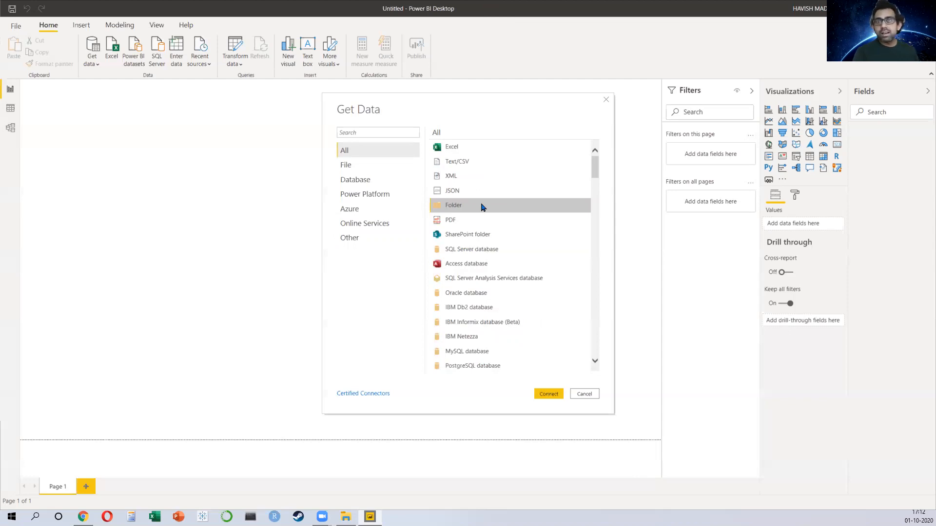
pyautogui.hotkey('alt', 'Tab')
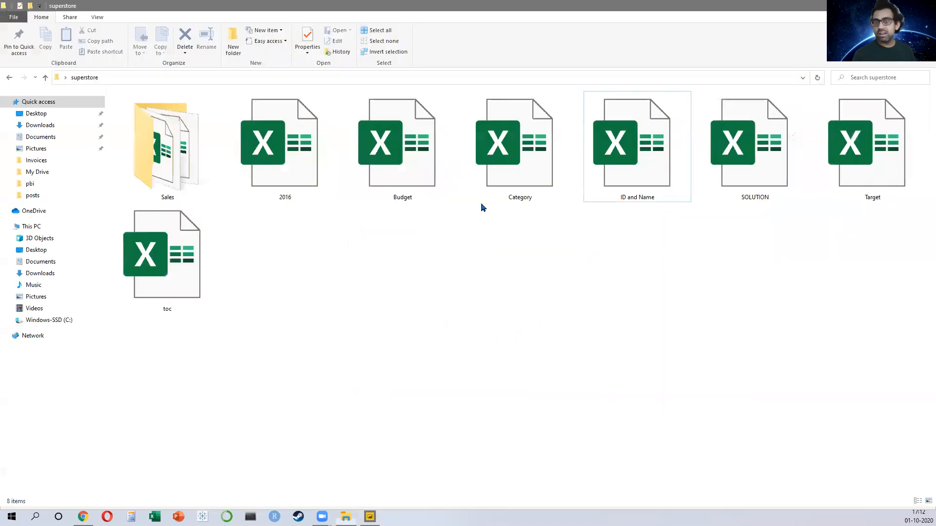
pyautogui.click(141, 174)
pyautogui.doubleClick(141, 174)
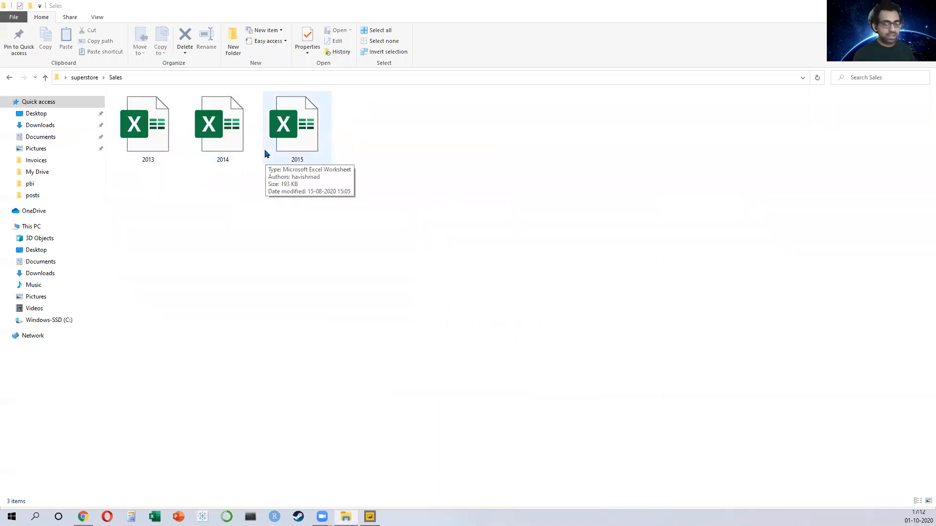
pyautogui.hotkey('alt', 'Tab')
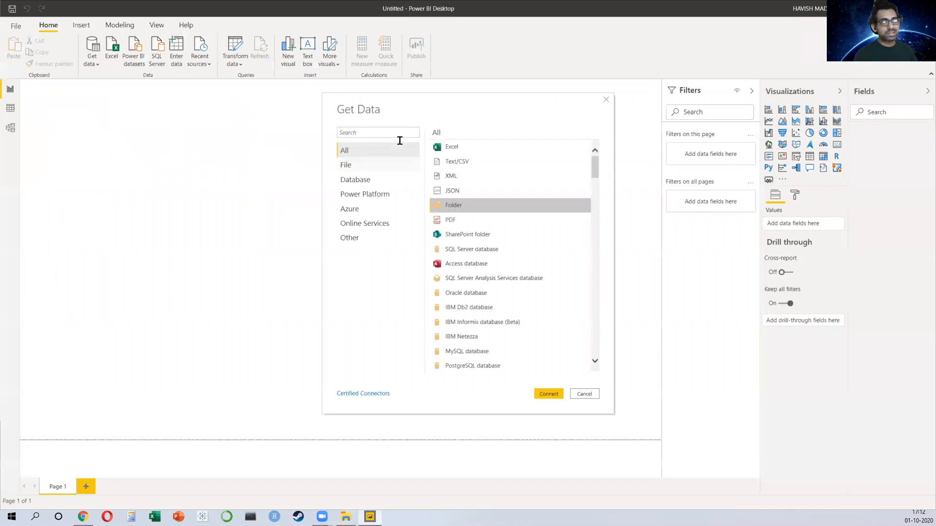
# Step: Connect to a folder by browsing to the superstore Sales folder as the folder path
pyautogui.click(550, 395)
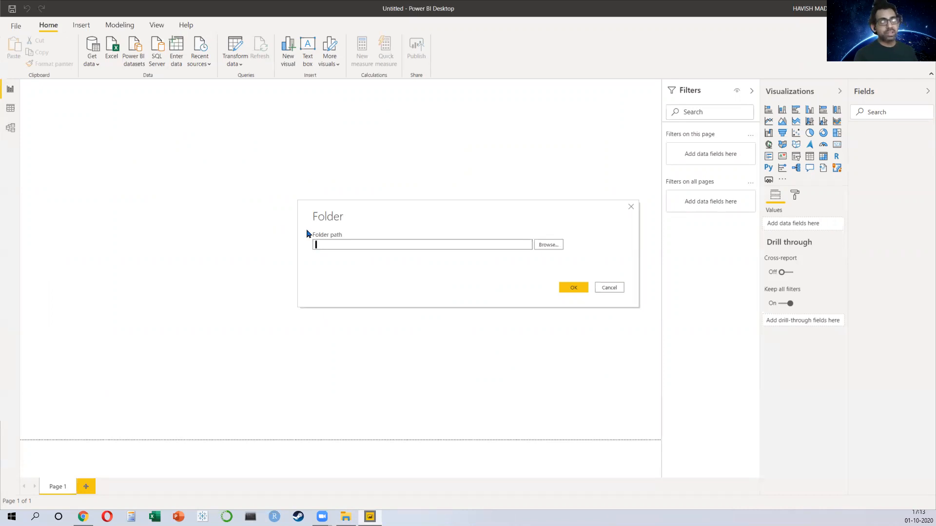
pyautogui.click(548, 245)
pyautogui.scroll(-2, 466, 257)
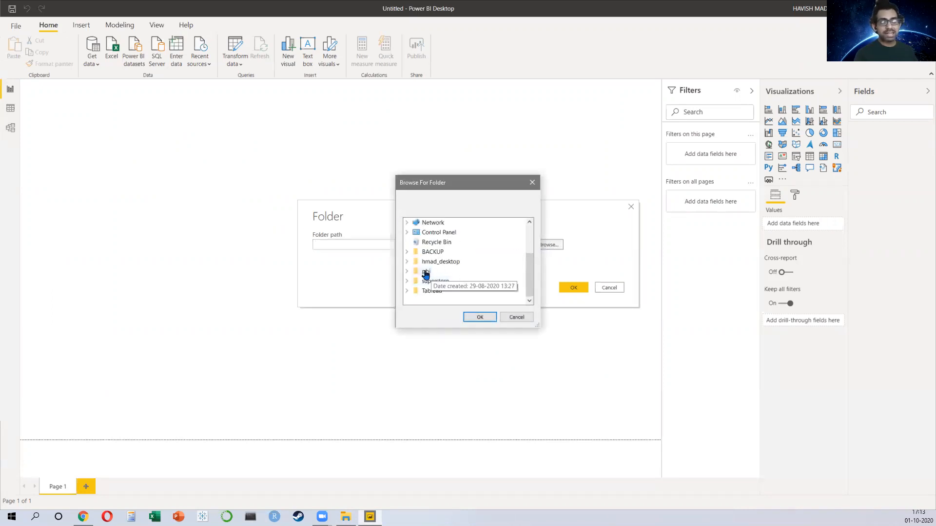
pyautogui.doubleClick(439, 282)
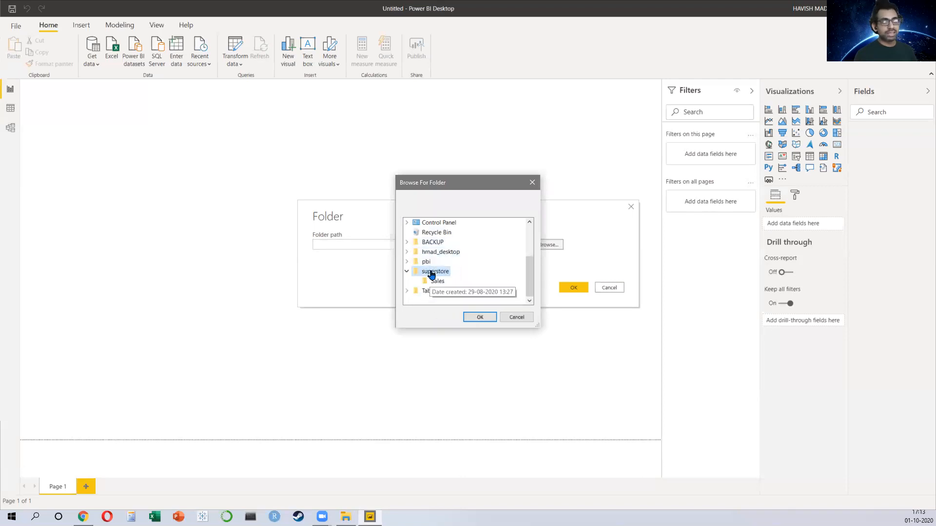
pyautogui.click(438, 282)
pyautogui.click(479, 318)
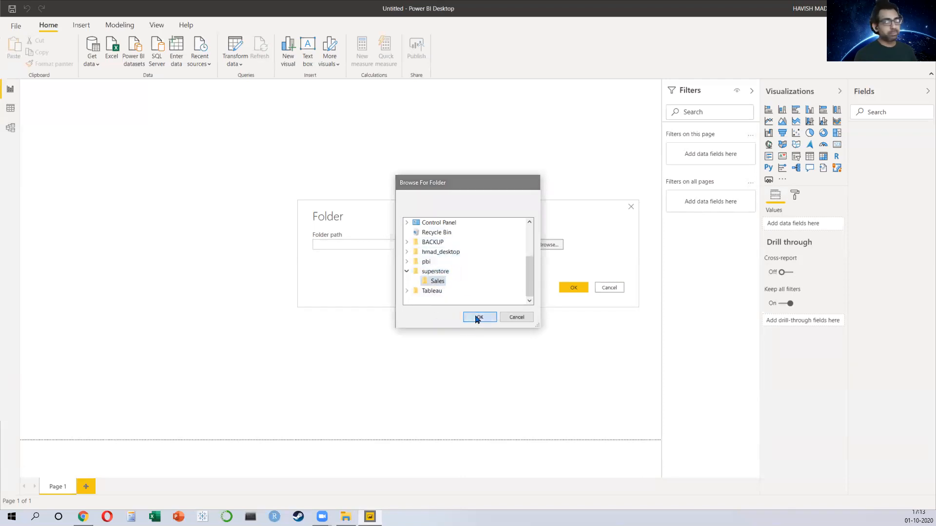
pyautogui.click(572, 288)
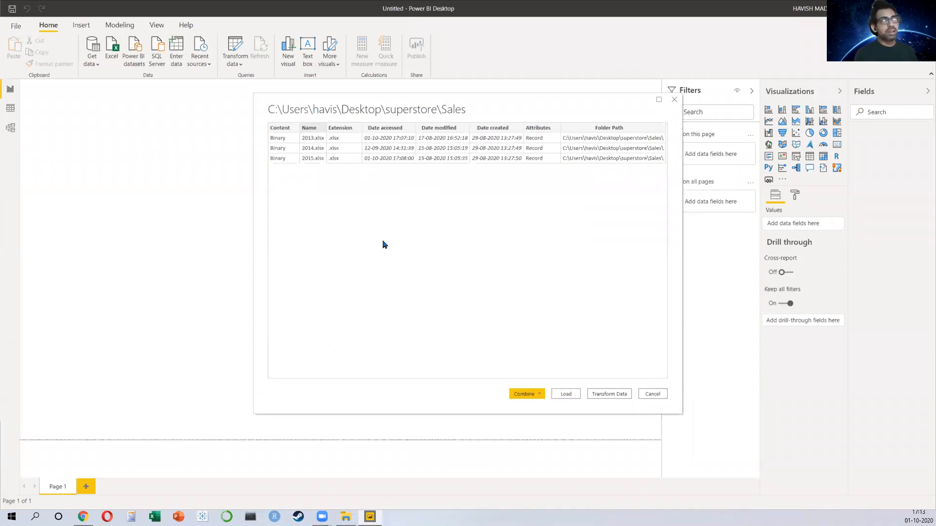
# Step: Combine and transform the folder's files, using Sheet1 of the first file as the sample
pyautogui.click(539, 395)
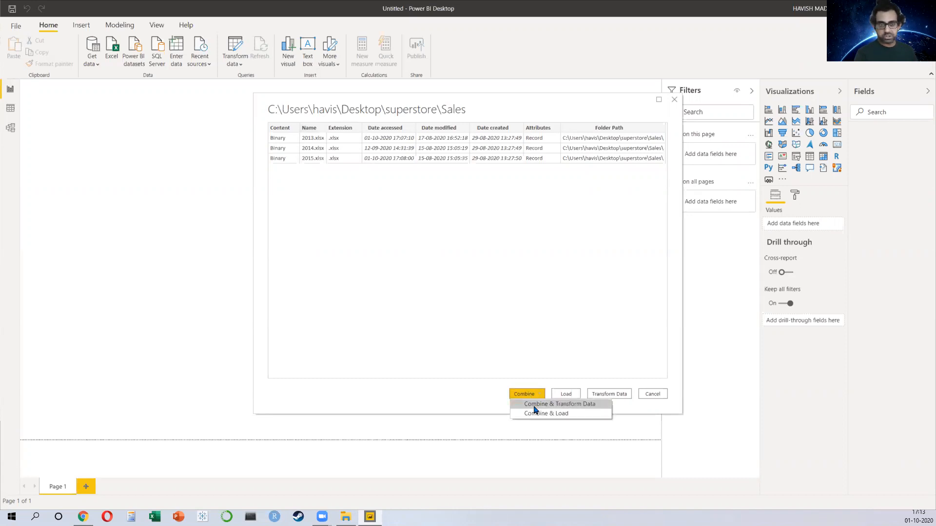
pyautogui.click(534, 407)
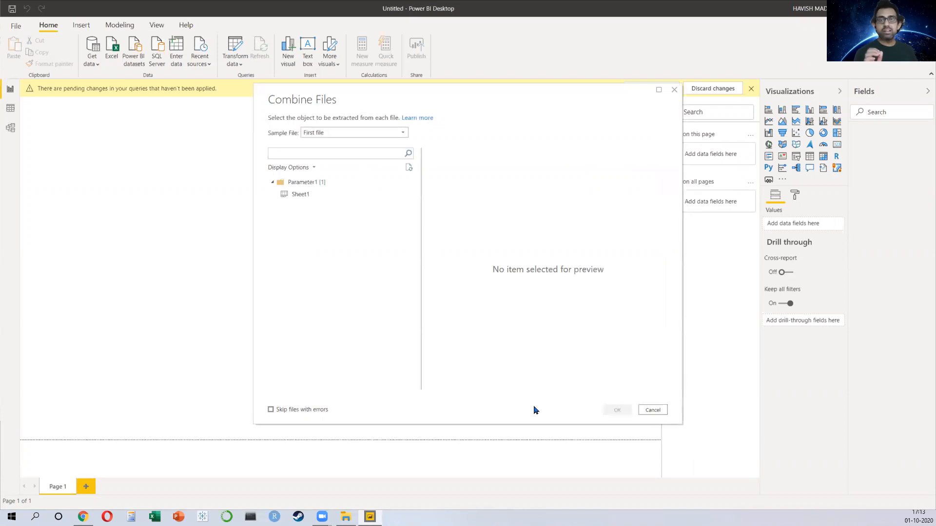
pyautogui.click(312, 194)
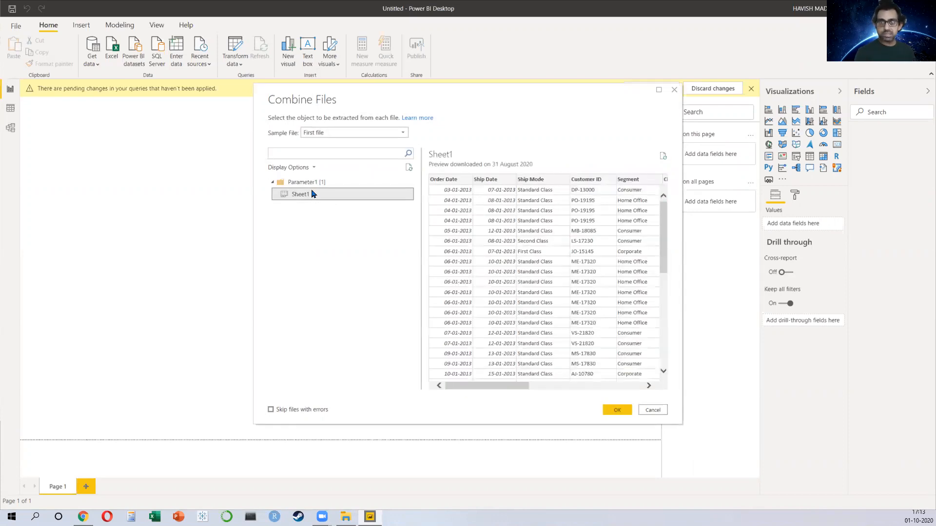
pyautogui.click(381, 133)
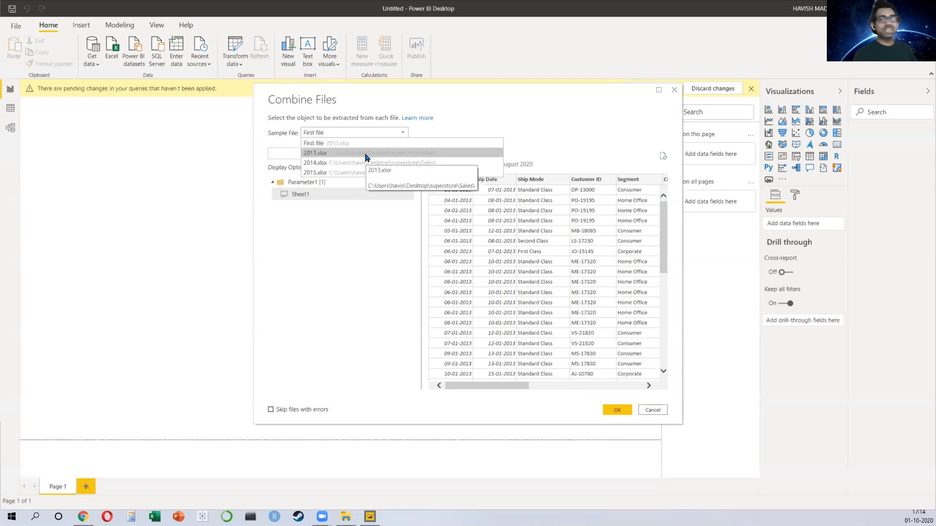
pyautogui.click(318, 246)
pyautogui.click(301, 195)
pyautogui.click(618, 410)
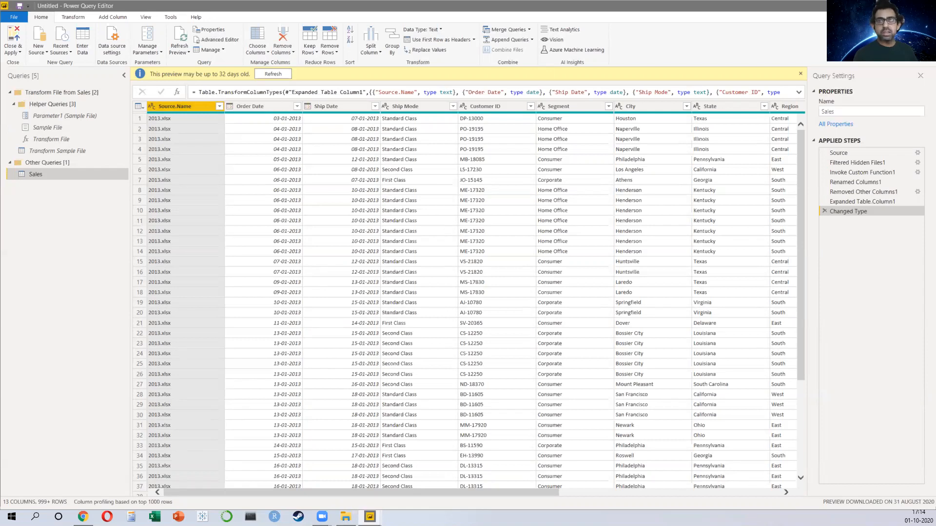
# Step: Check the Source.Name filter list, loading more values to see every combined file name
pyautogui.click(220, 107)
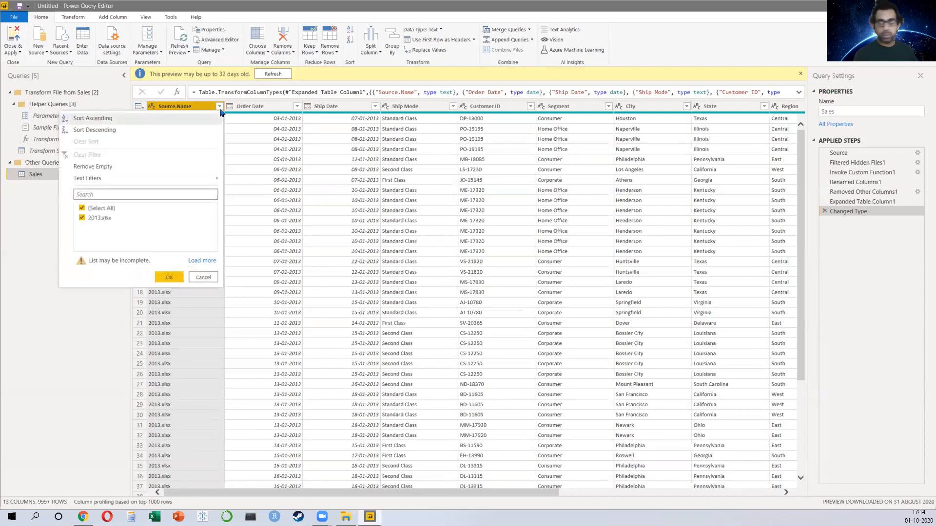
pyautogui.click(201, 261)
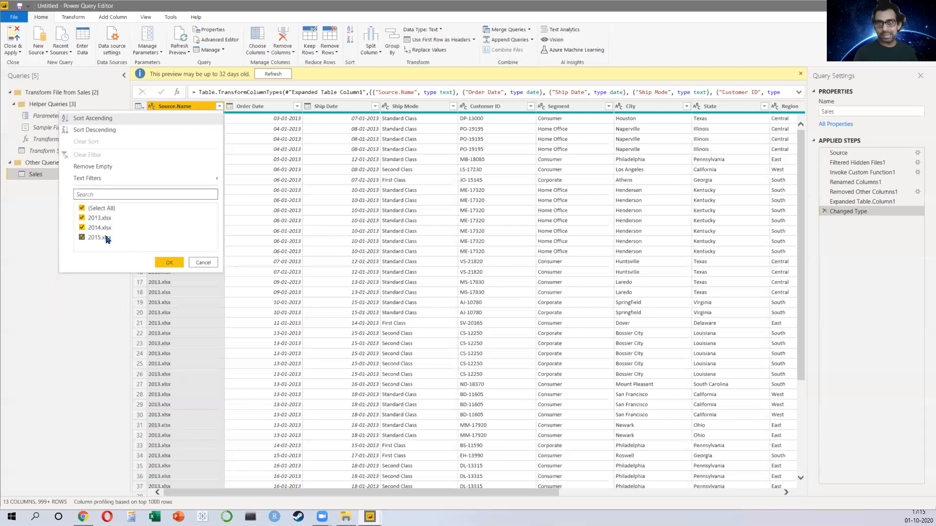
pyautogui.click(179, 264)
# Step: Close and apply the query, then add the Sales field to the report page
pyautogui.click(13, 39)
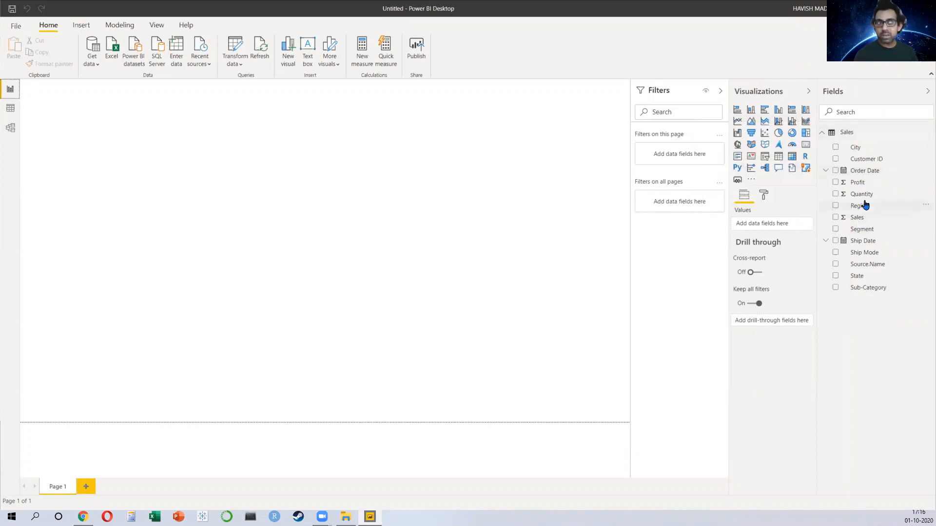
pyautogui.click(835, 219)
pyautogui.click(835, 218)
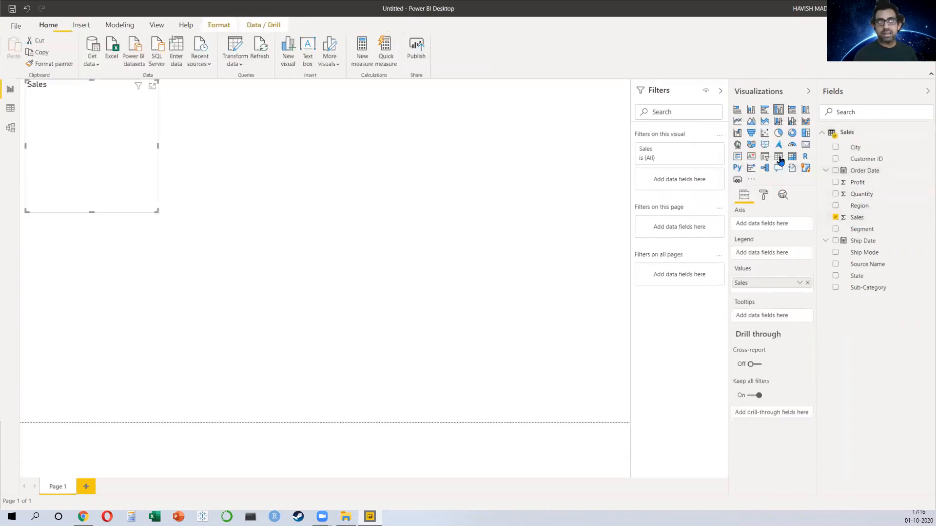
# Step: Change the Sales visual into a card, moving it to the page's upper right and shortening its height
pyautogui.click(806, 144)
pyautogui.moveTo(119, 109); pyautogui.dragTo(560, 166)
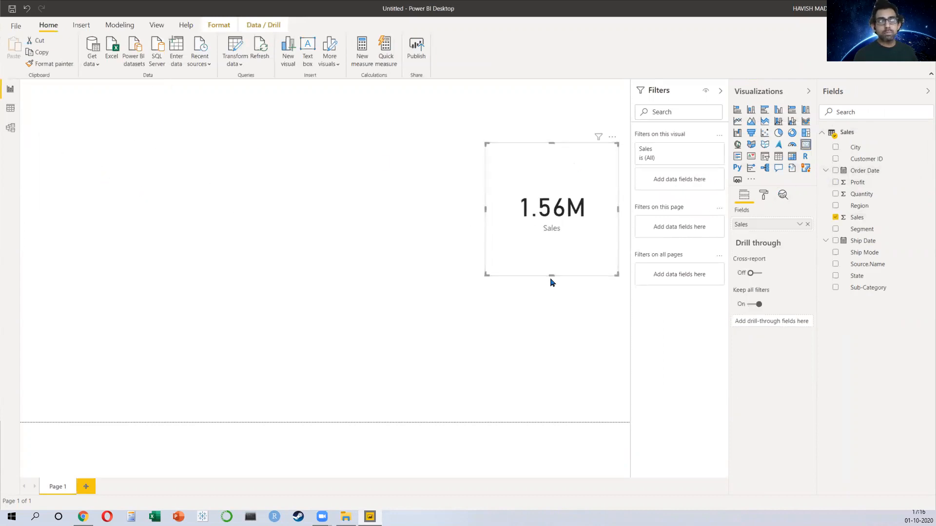
pyautogui.moveTo(551, 276); pyautogui.dragTo(558, 210)
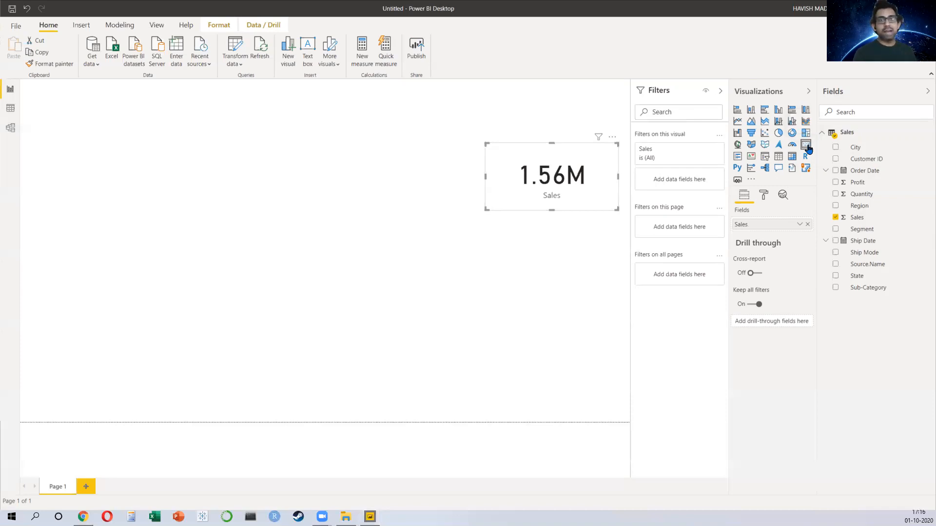
# Step: Return to the superstore folder in File Explorer and select the 2016 workbook
pyautogui.hotkey('alt', 'Tab')
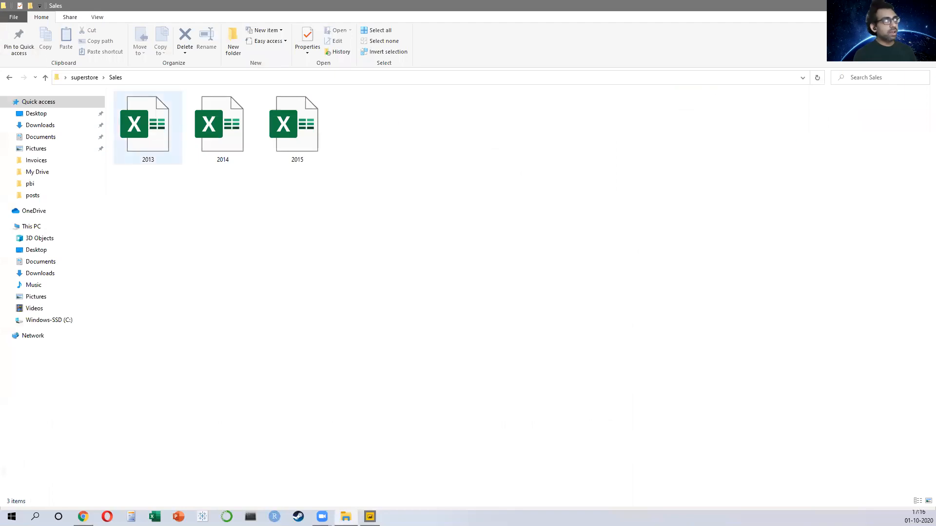
pyautogui.click(45, 77)
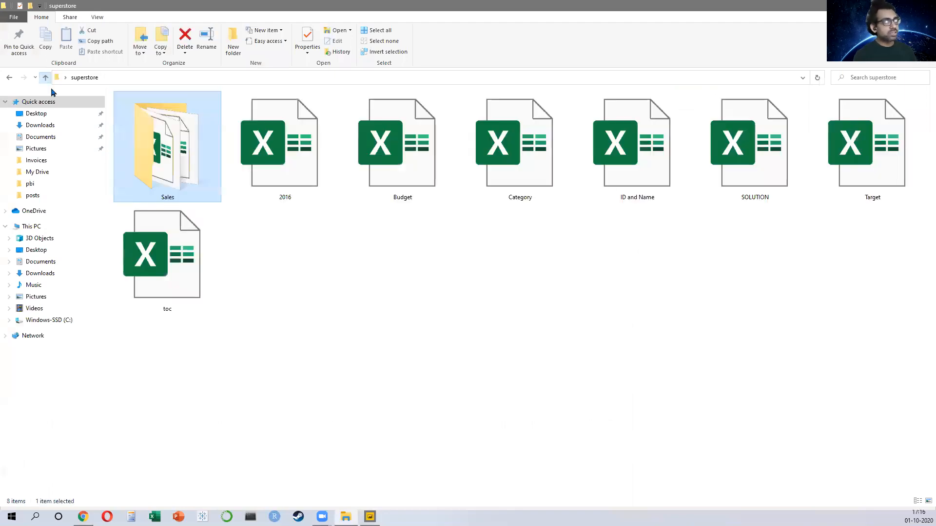
pyautogui.click(314, 173)
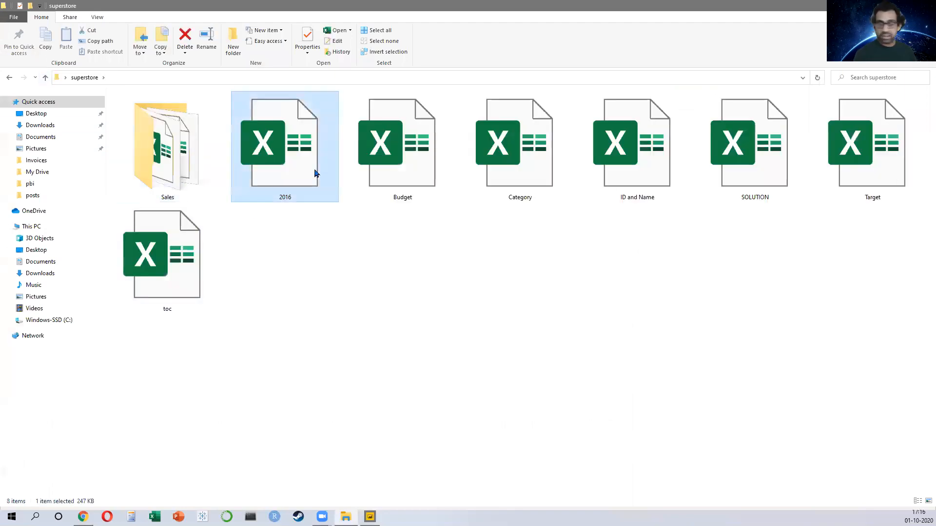
# Step: Paste the 2016 workbook into the Sales folder and refresh the report data
pyautogui.doubleClick(181, 169)
pyautogui.hotkey('ctrl', 'v')
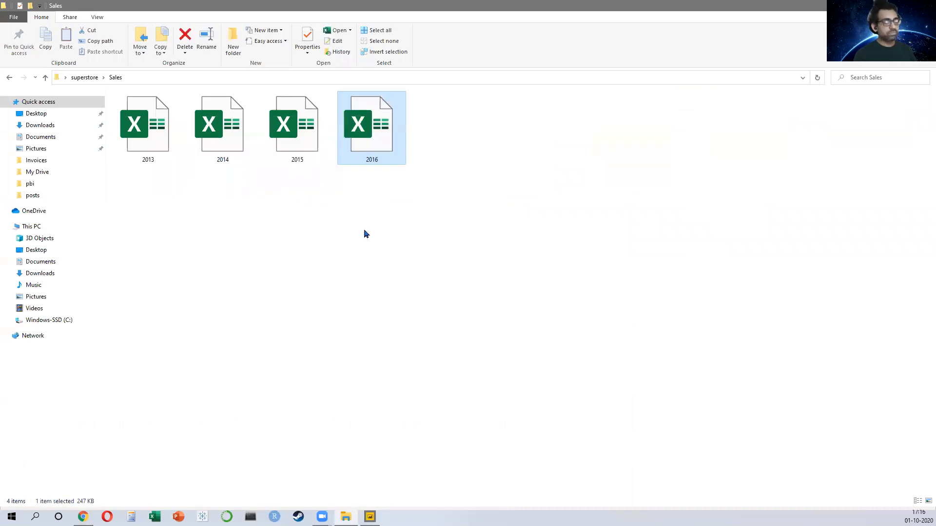
pyautogui.hotkey('alt', 'Tab')
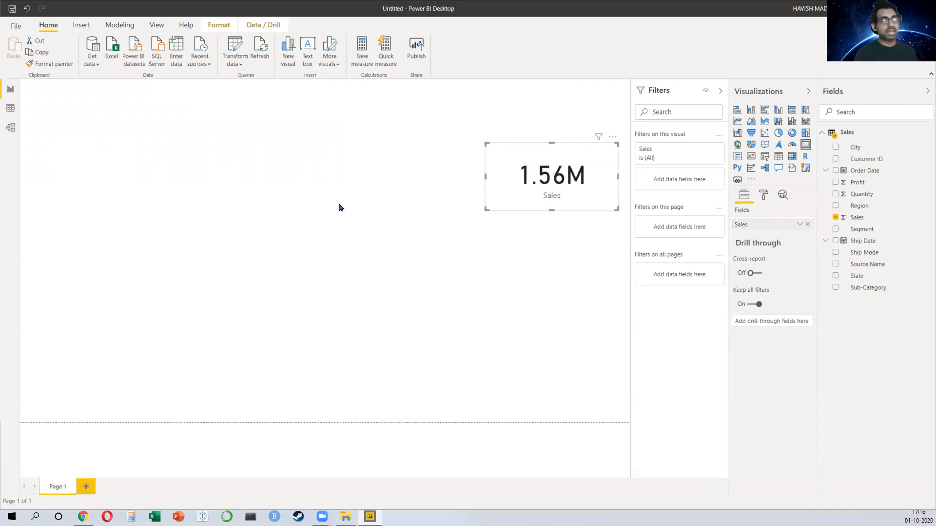
pyautogui.click(254, 52)
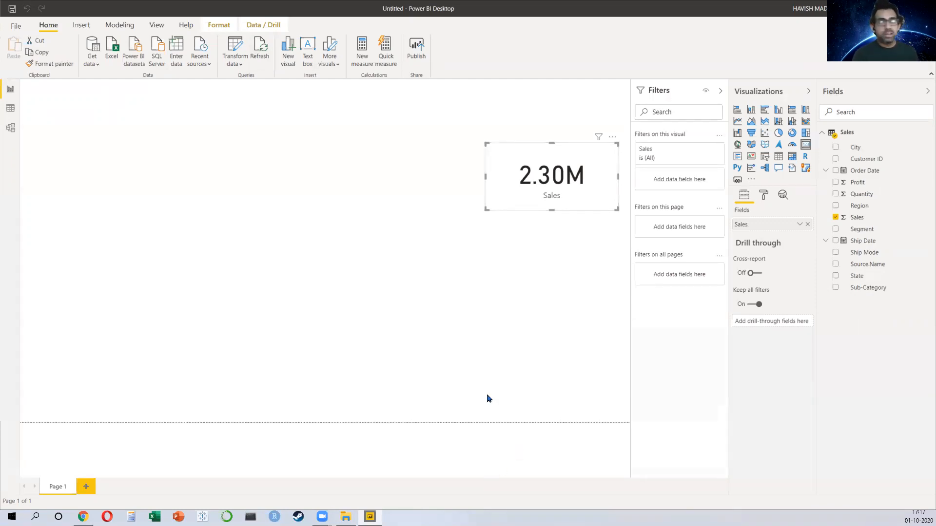
pyautogui.click(265, 60)
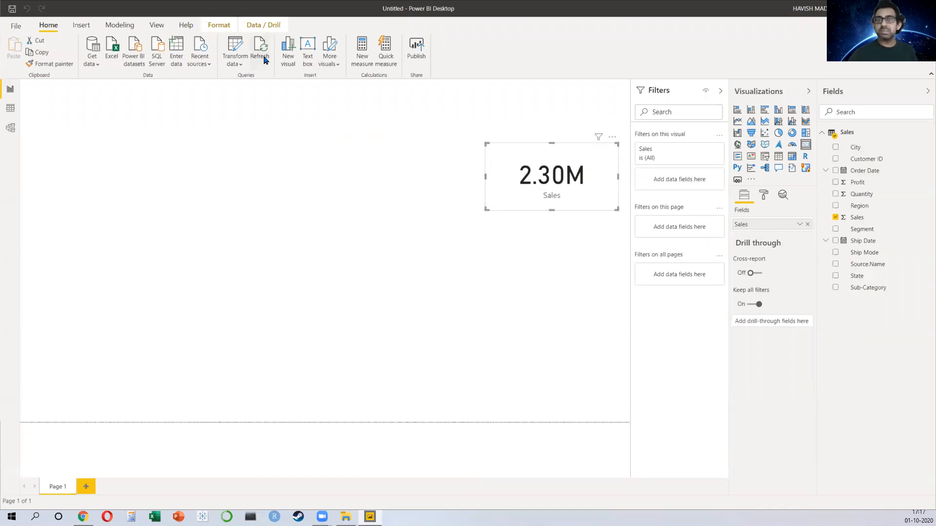
# Step: Open Power Query to step through the Sales query's applied steps, then close and apply
pyautogui.click(227, 47)
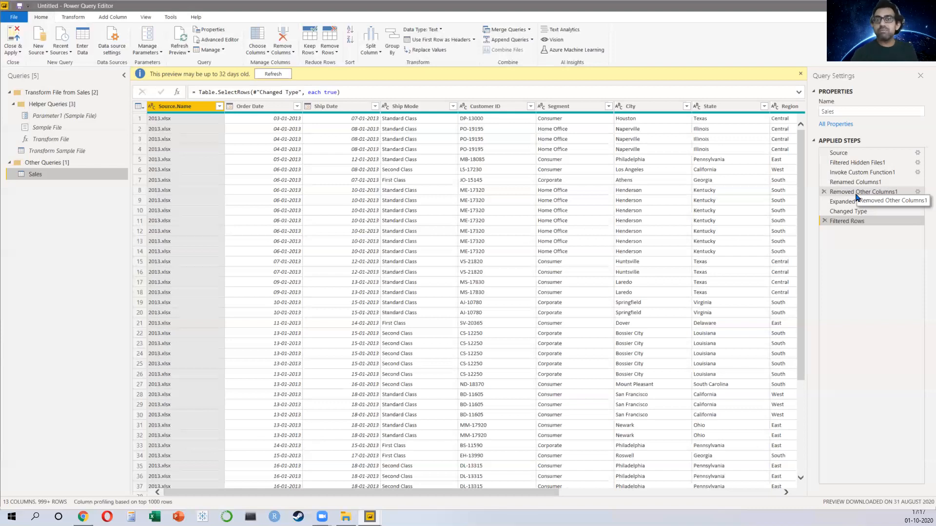
pyautogui.click(860, 162)
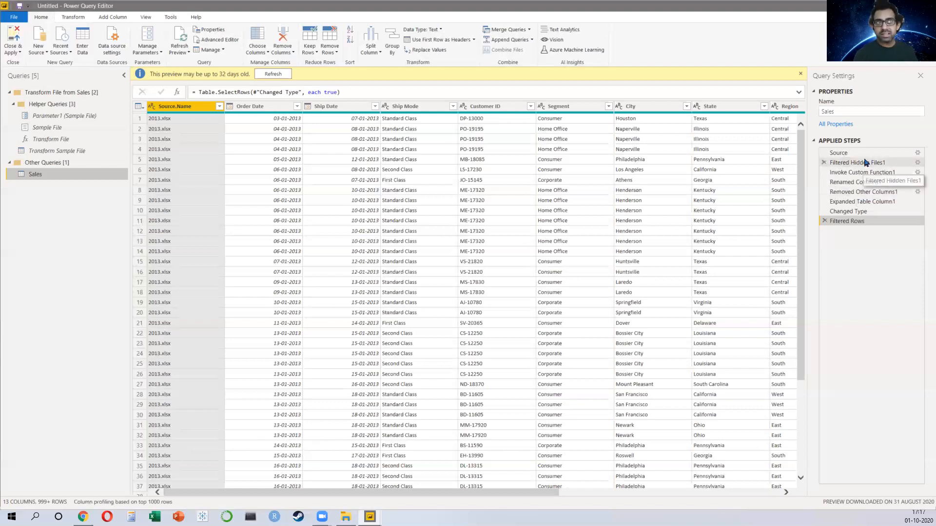
pyautogui.click(865, 173)
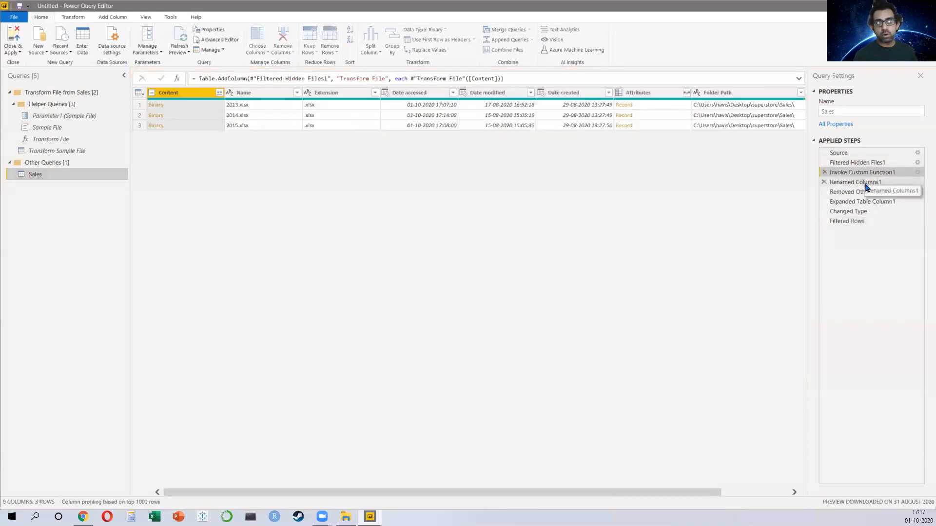
pyautogui.click(864, 192)
pyautogui.click(860, 211)
pyautogui.click(859, 221)
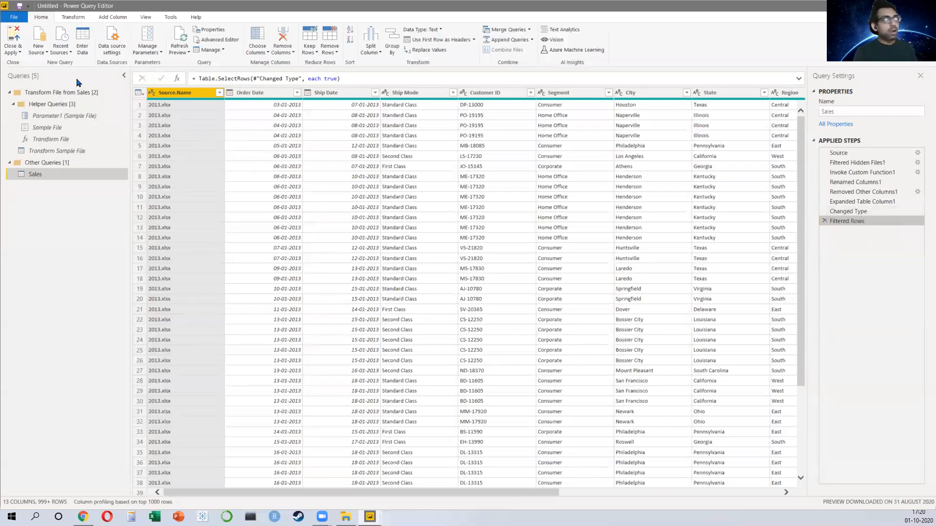
pyautogui.click(16, 37)
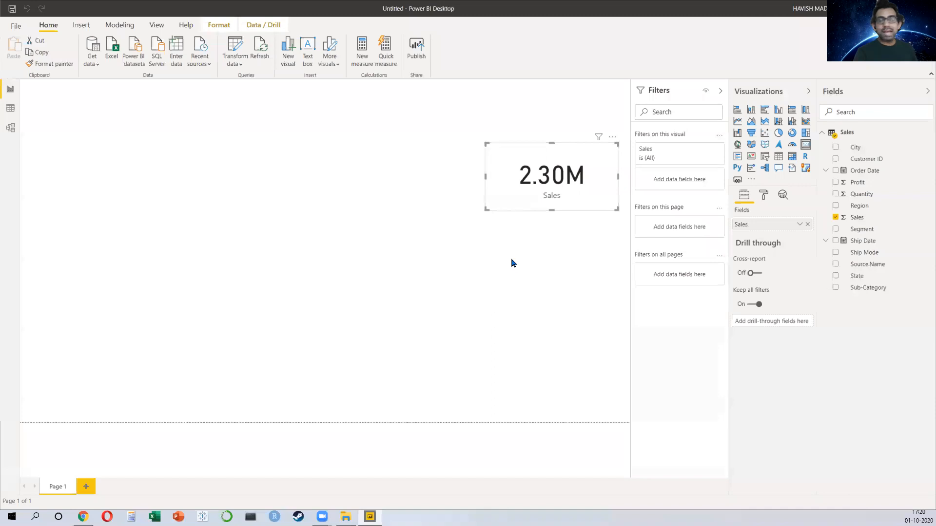
# Step: Delete the Sales card from the report page
pyautogui.click(495, 264)
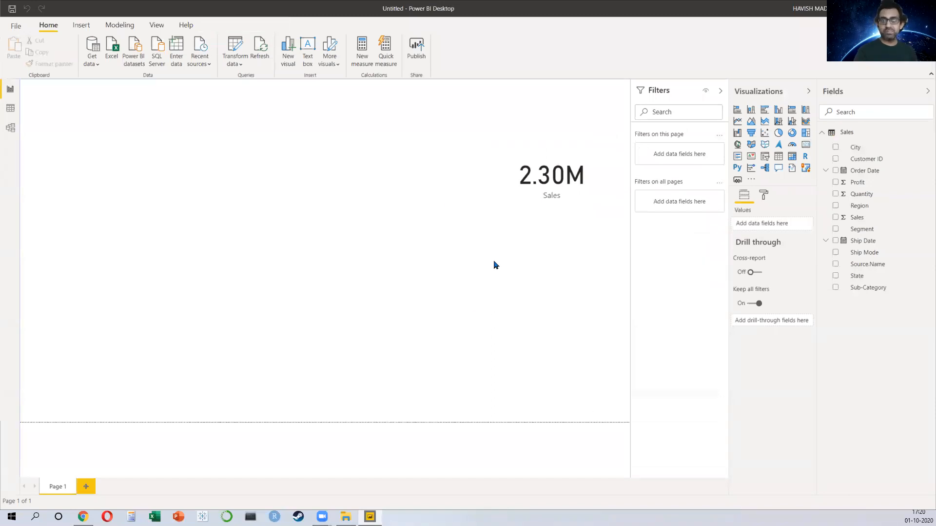
pyautogui.click(547, 204)
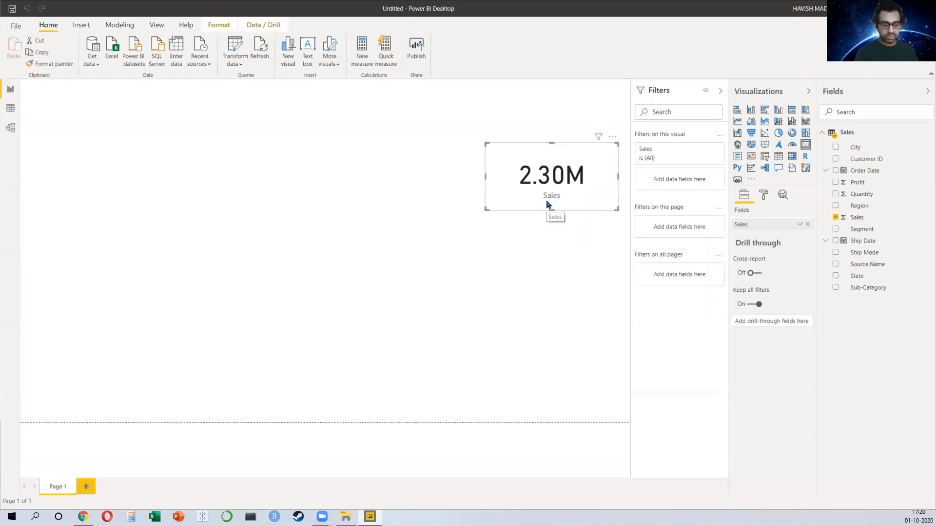
pyautogui.press('Delete')
# Step: Turn off autodetecting new relationships in the current file's Data Load options
pyautogui.click(14, 27)
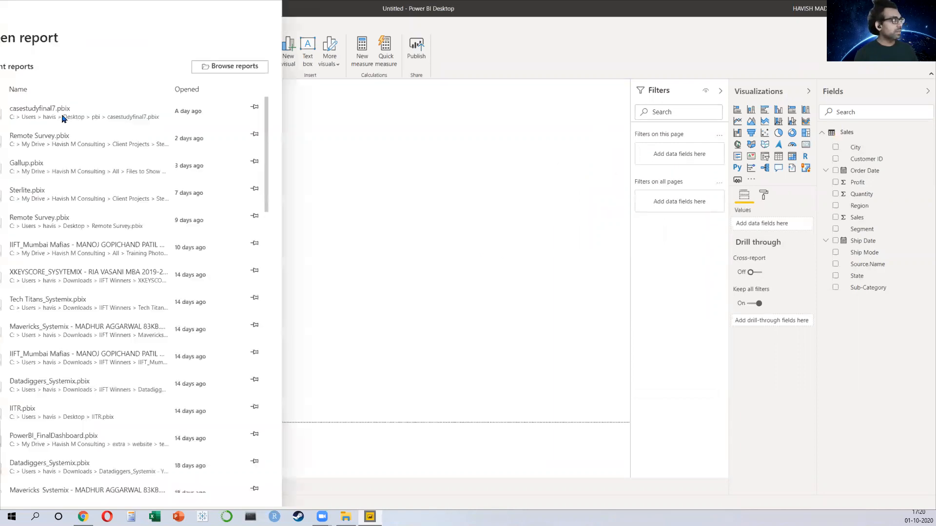
pyautogui.click(82, 182)
pyautogui.click(180, 102)
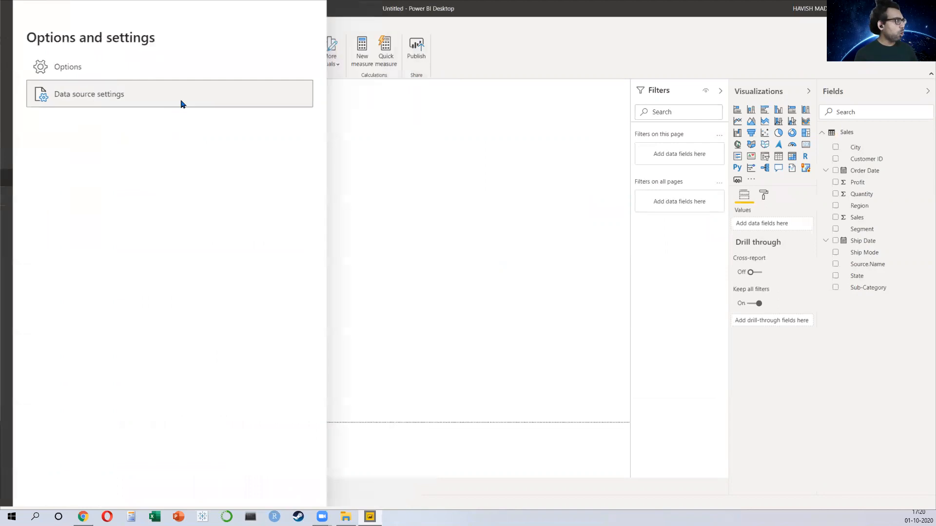
pyautogui.click(654, 113)
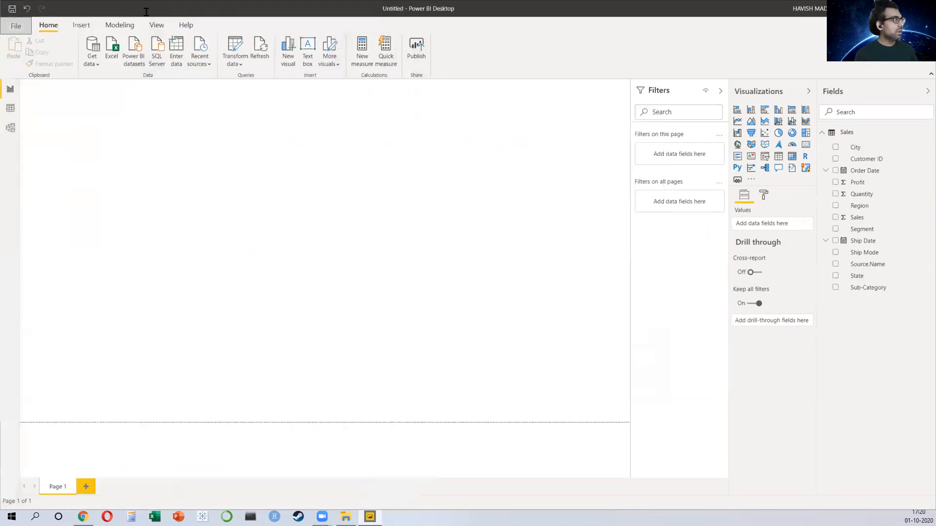
pyautogui.click(19, 26)
pyautogui.click(39, 178)
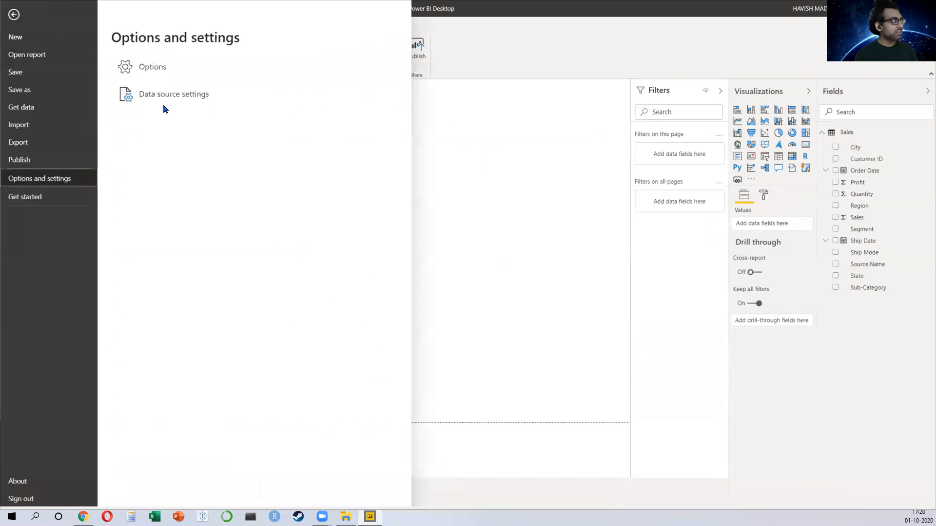
pyautogui.click(163, 70)
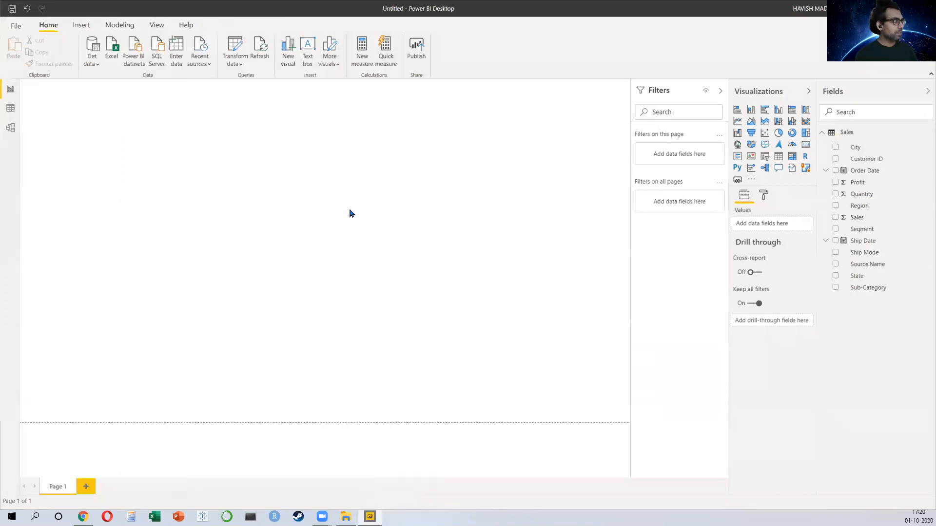
pyautogui.click(345, 340)
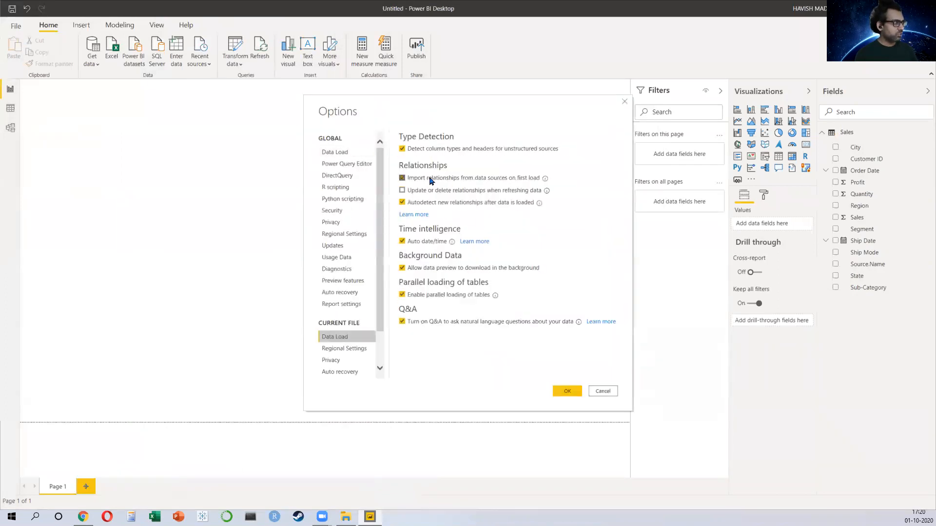
pyautogui.click(403, 203)
pyautogui.click(568, 392)
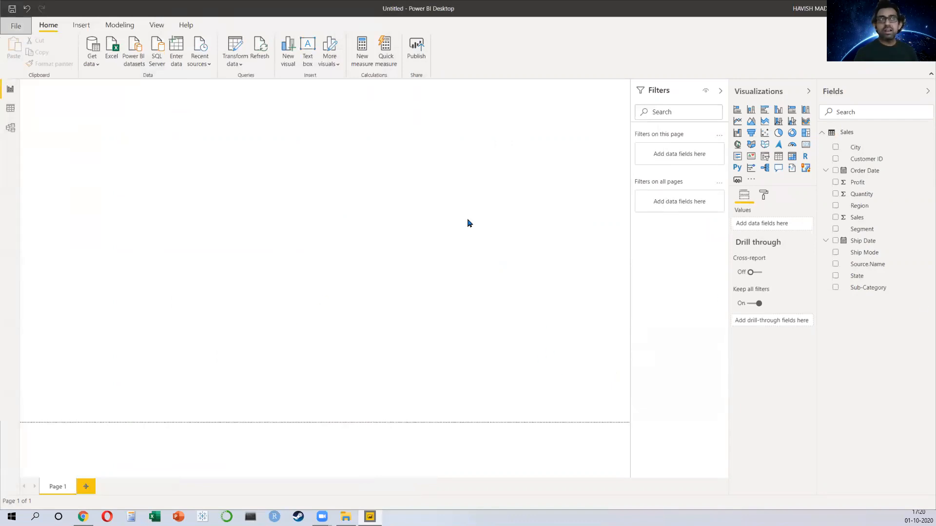
# Step: Collapse the Filters pane and insert a clustered bar chart, enlarging it over the page's left half
pyautogui.click(721, 91)
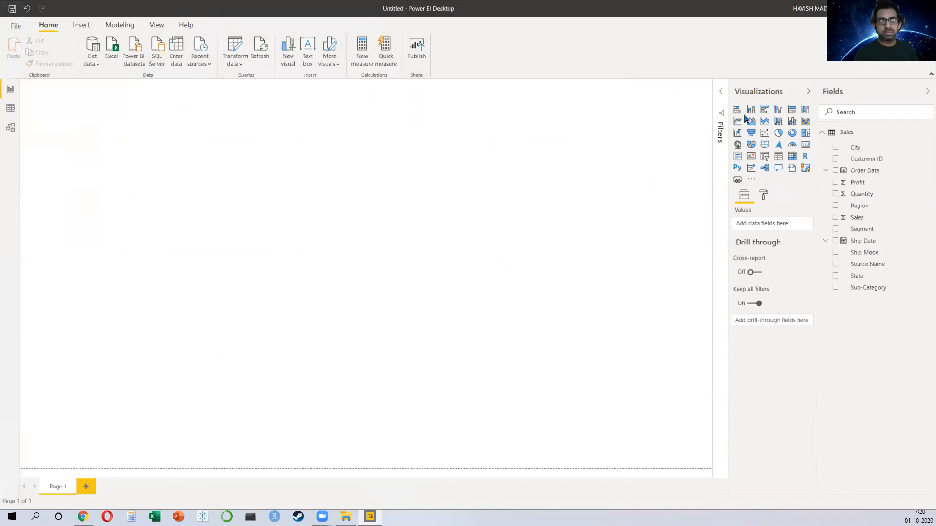
pyautogui.click(737, 110)
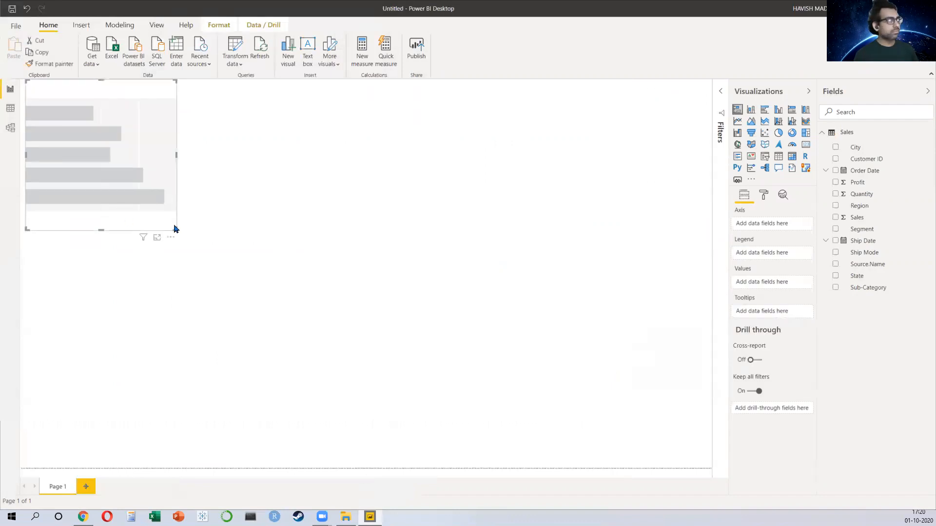
pyautogui.moveTo(173, 230); pyautogui.dragTo(305, 467)
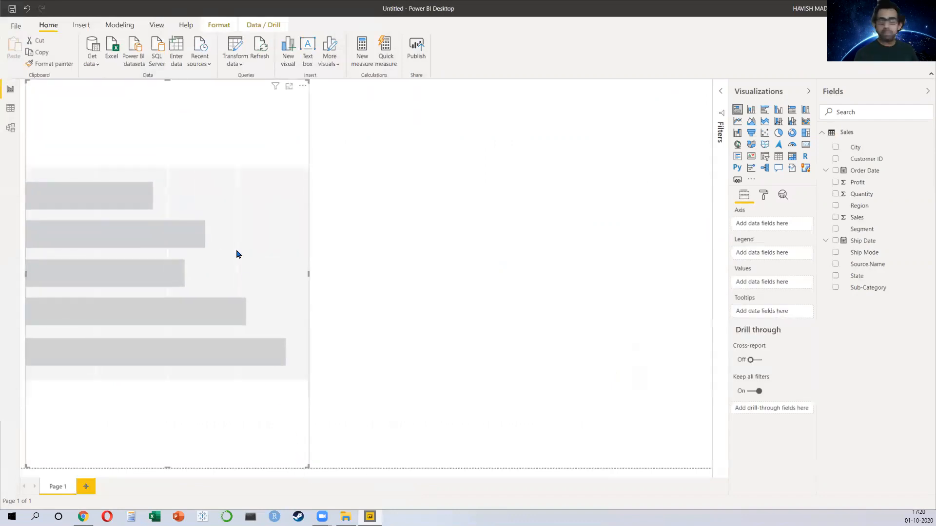
# Step: Add Sub-Category and Sales to the bar chart and widen it slightly
pyautogui.click(835, 289)
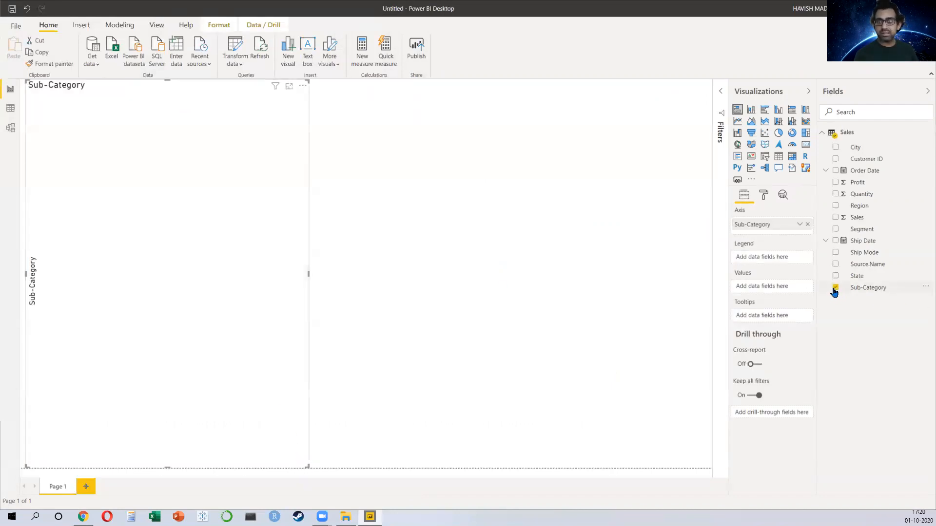
pyautogui.click(835, 217)
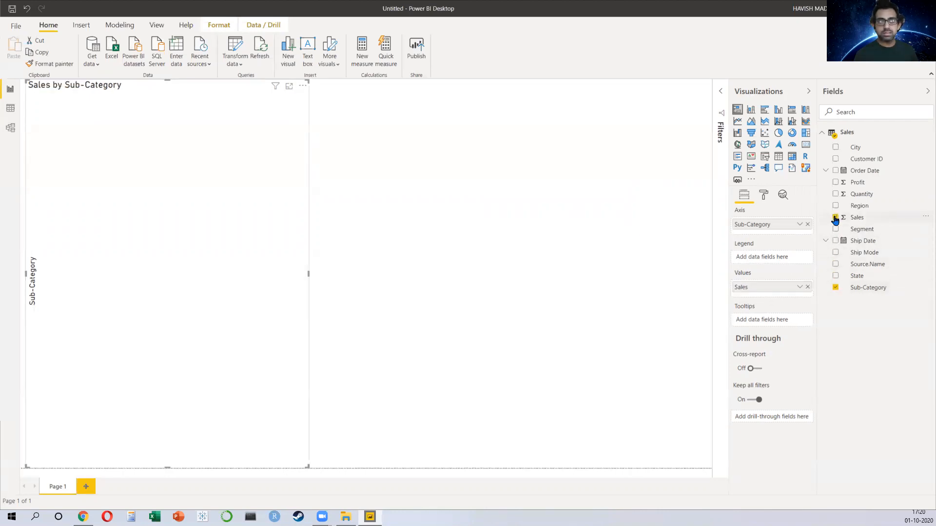
pyautogui.moveTo(309, 273); pyautogui.dragTo(339, 281)
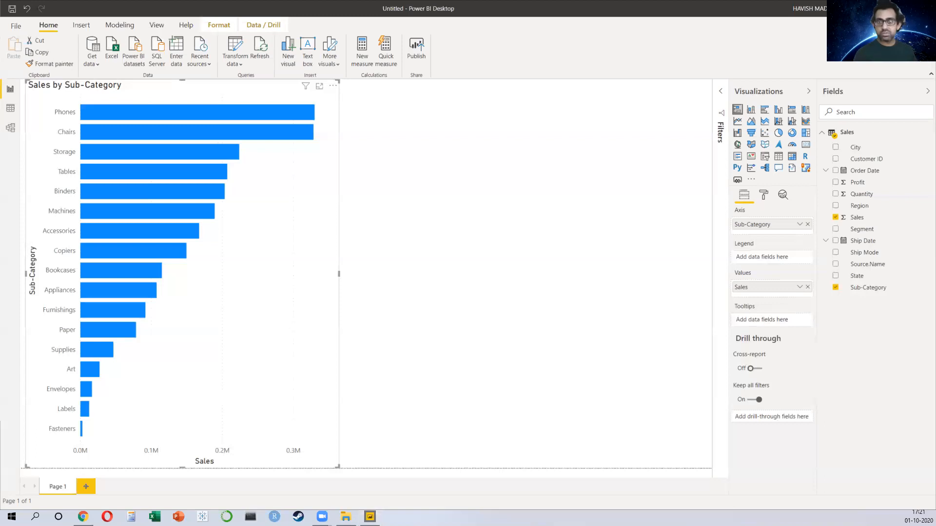
# Step: Open the Category workbook and examine the Category column's merged cells A2 to A17
pyautogui.hotkey('alt', 'Tab')
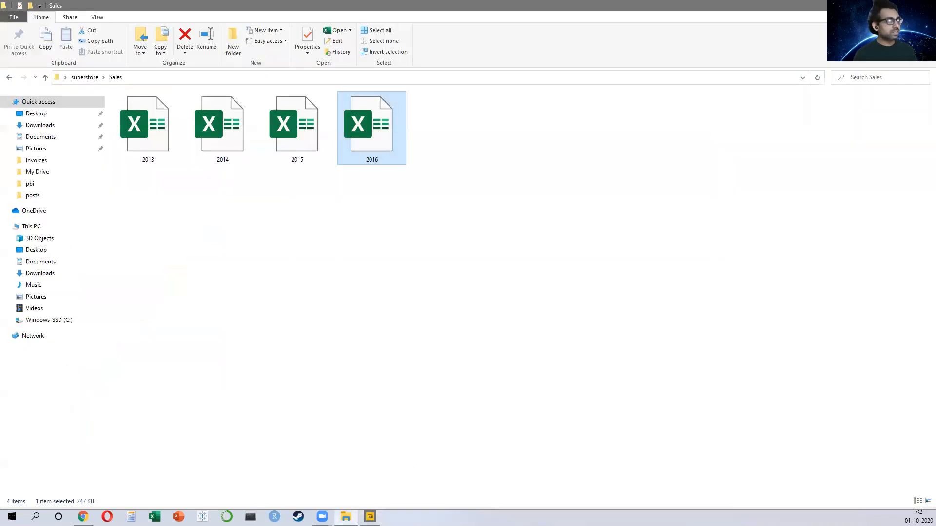
pyautogui.hotkey('alt', 'Up')
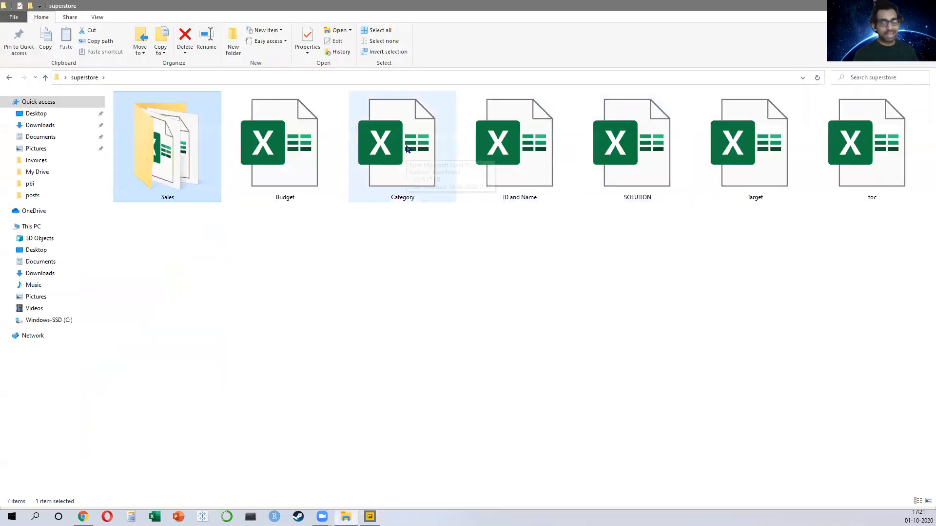
pyautogui.doubleClick(408, 149)
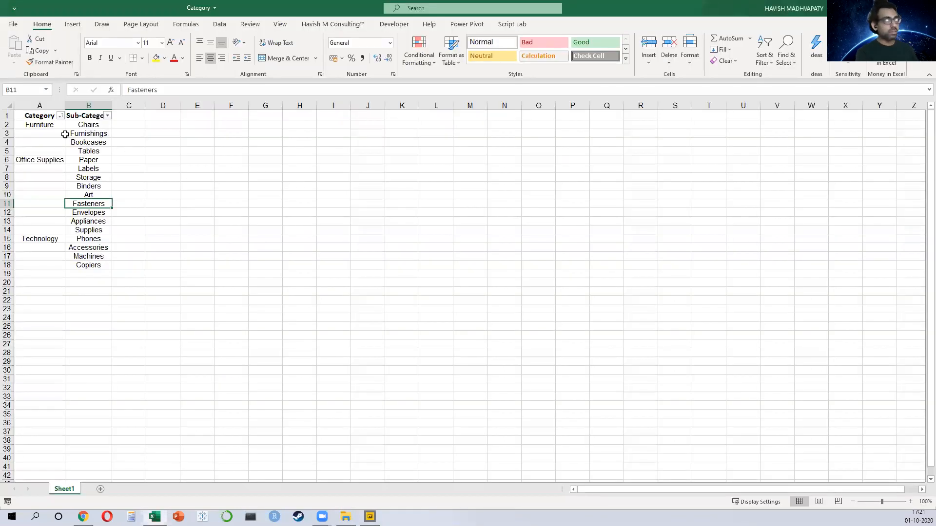
pyautogui.click(51, 141)
pyautogui.scroll(2, 50, 141)
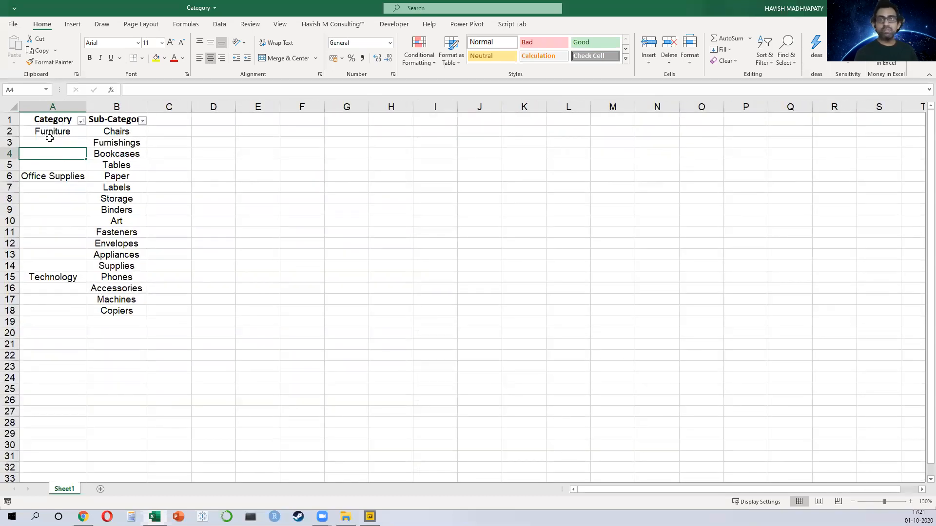
pyautogui.moveTo(51, 132); pyautogui.dragTo(81, 302)
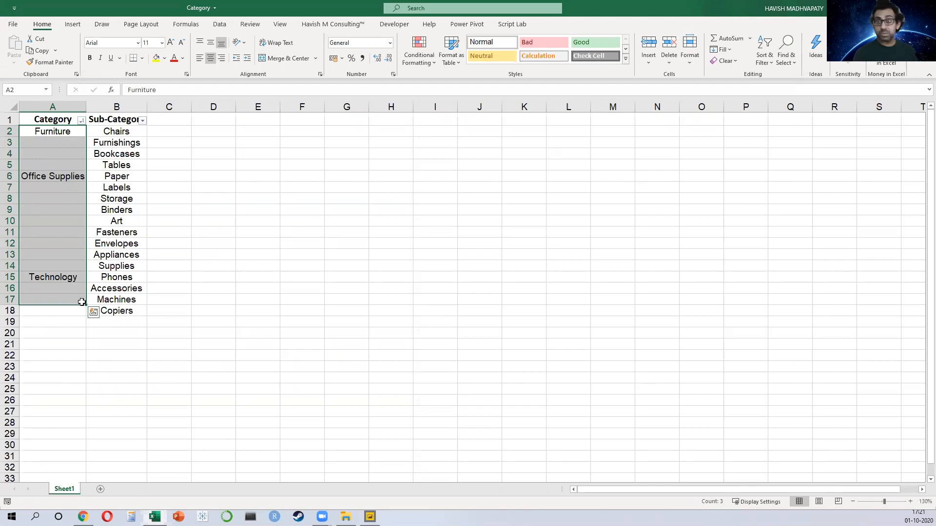
# Step: Reopen the Sales folder in File Explorer to review its yearly workbooks
pyautogui.hotkey('alt', 'Tab')
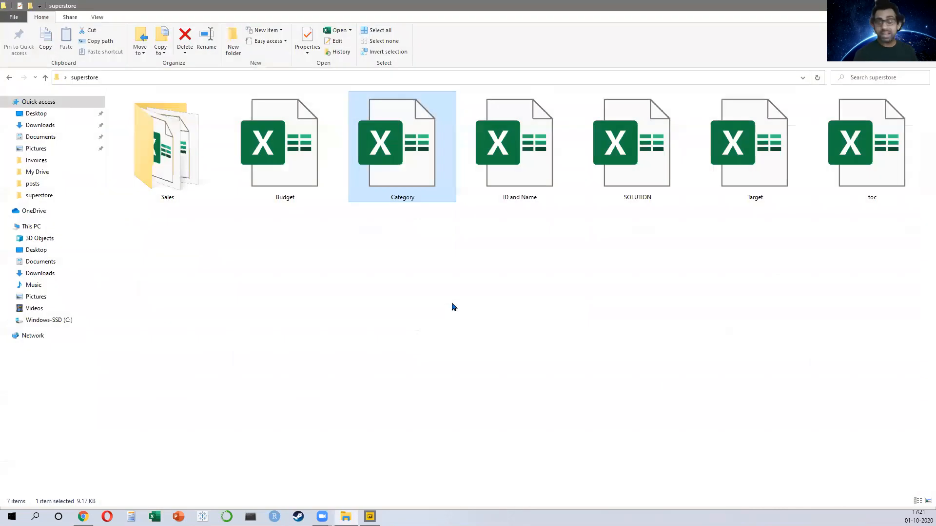
pyautogui.press('Home')
pyautogui.press('Return')
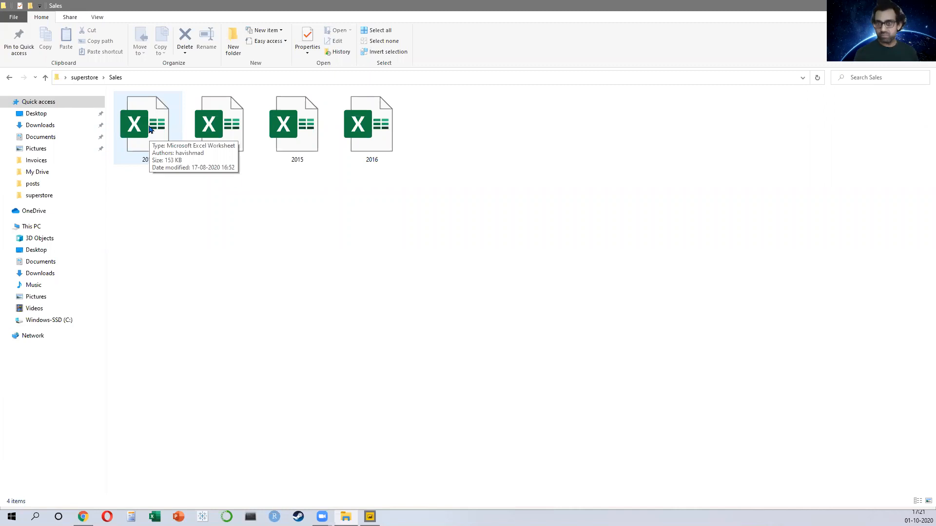
# Step: Import Sheet1 of the Category workbook from the Desktop's superstore folder and open it for transformation in Power Query
pyautogui.hotkey('alt', 'Tab')
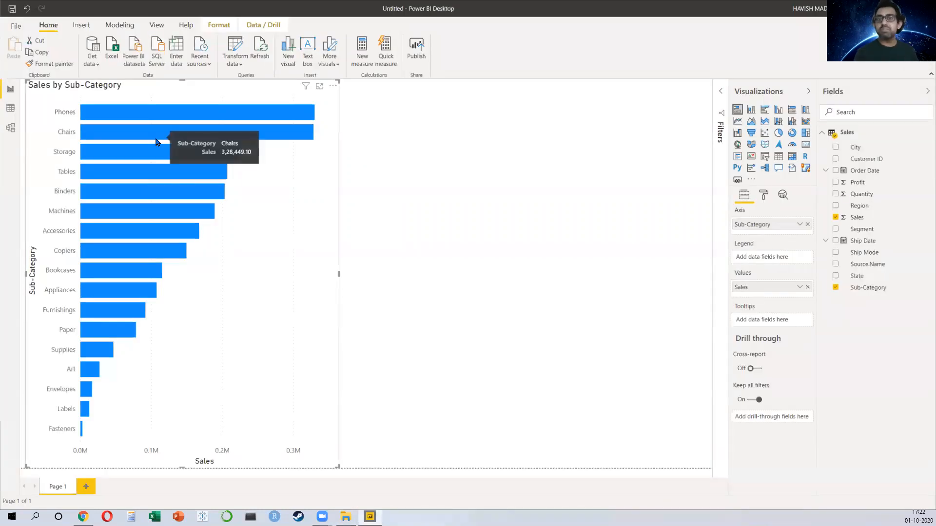
pyautogui.click(99, 67)
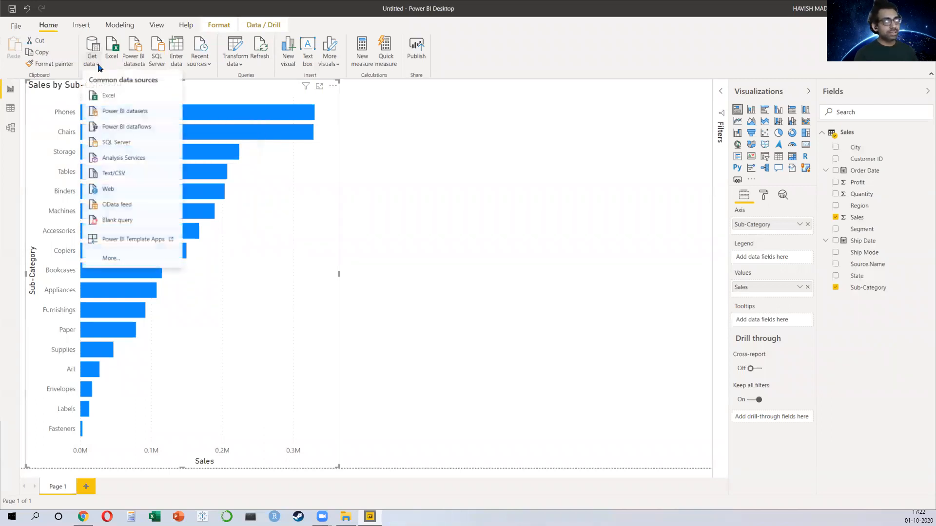
pyautogui.click(107, 95)
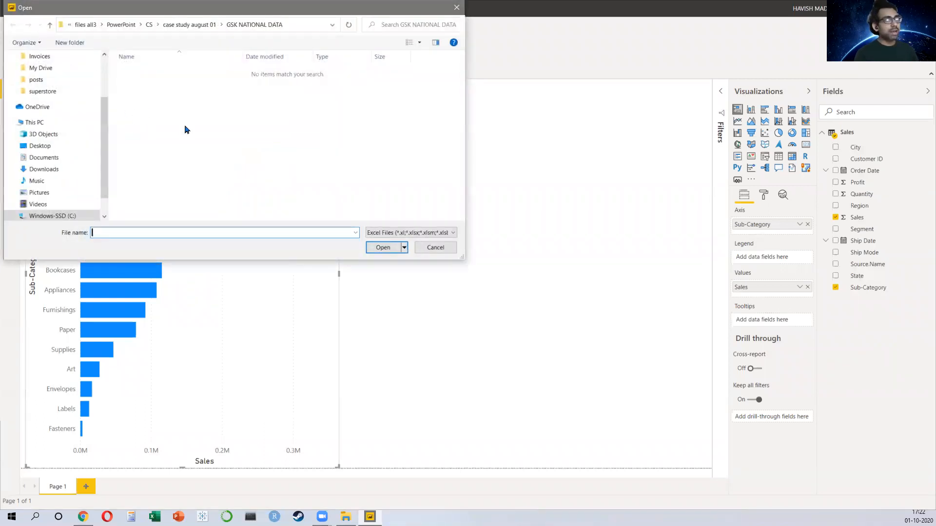
pyautogui.hotkey('alt', 'Up')
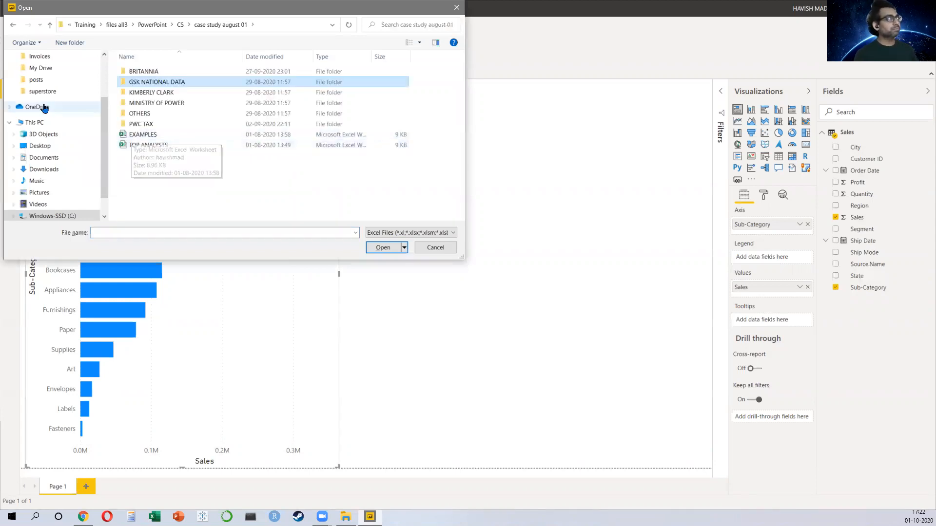
pyautogui.scroll(2, 48, 102)
pyautogui.click(48, 78)
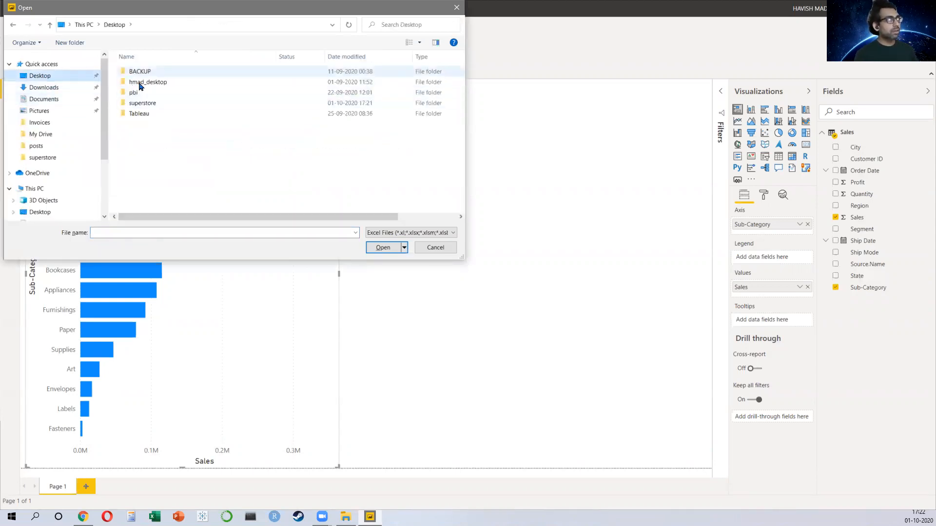
pyautogui.doubleClick(141, 104)
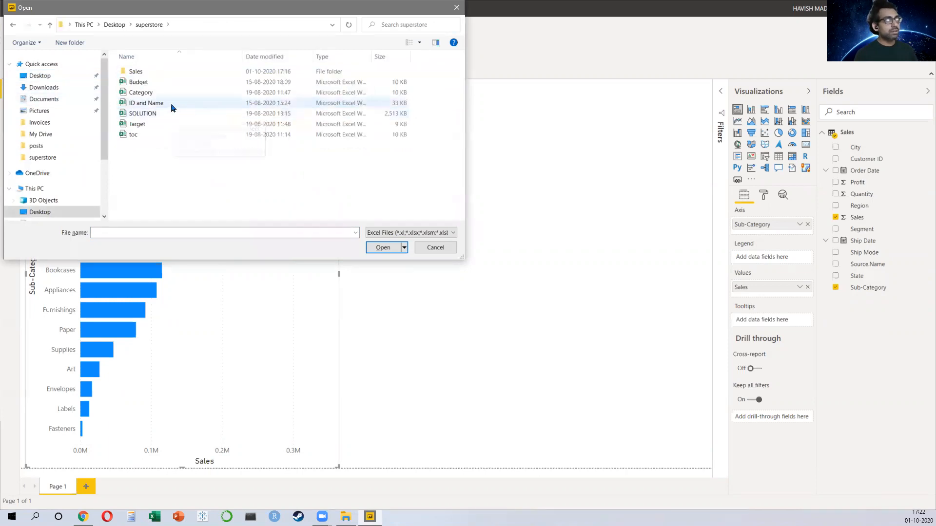
pyautogui.click(145, 94)
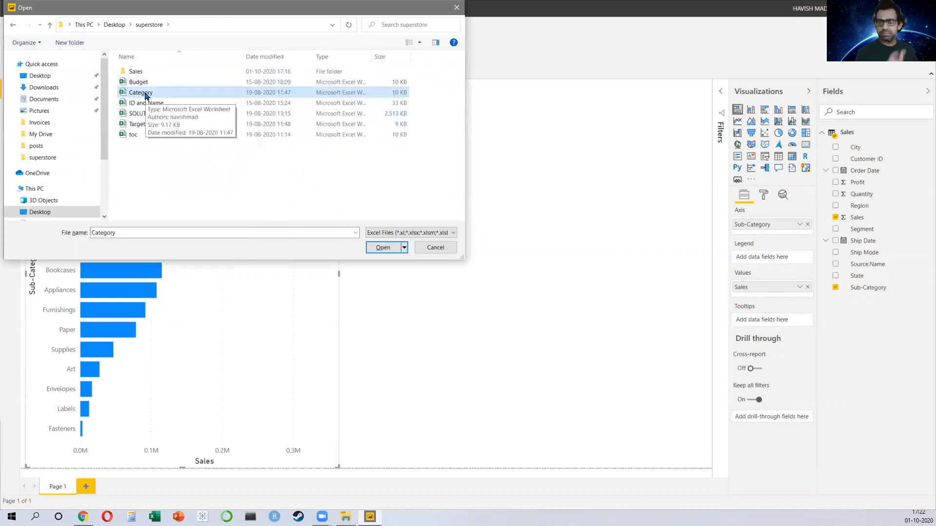
pyautogui.doubleClick(145, 96)
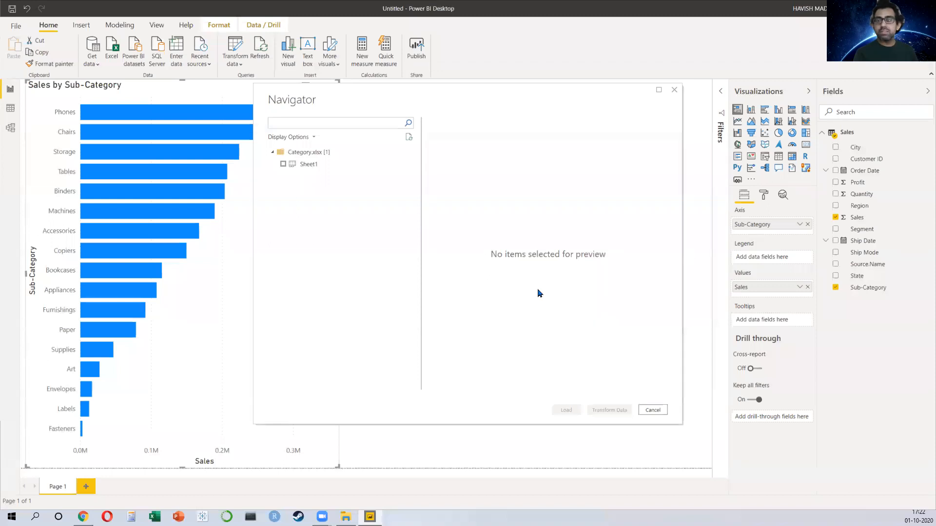
pyautogui.click(283, 165)
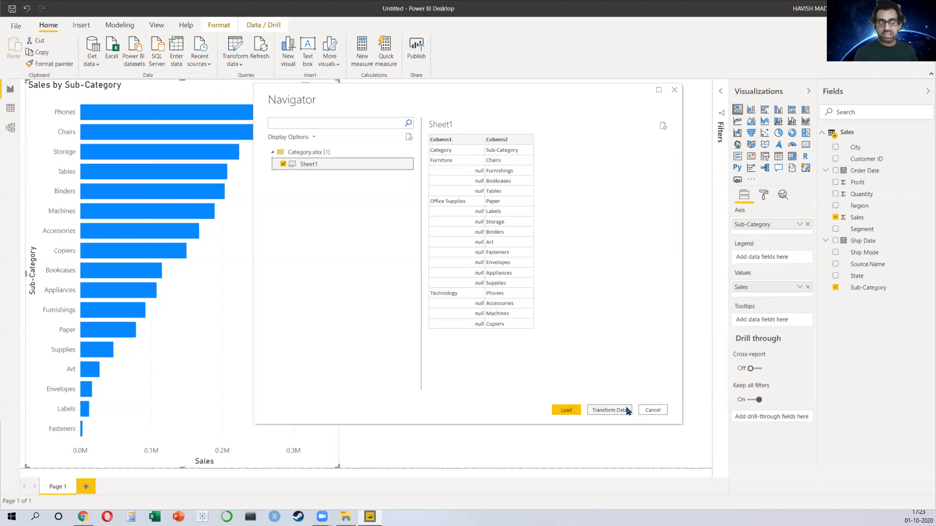
pyautogui.click(610, 410)
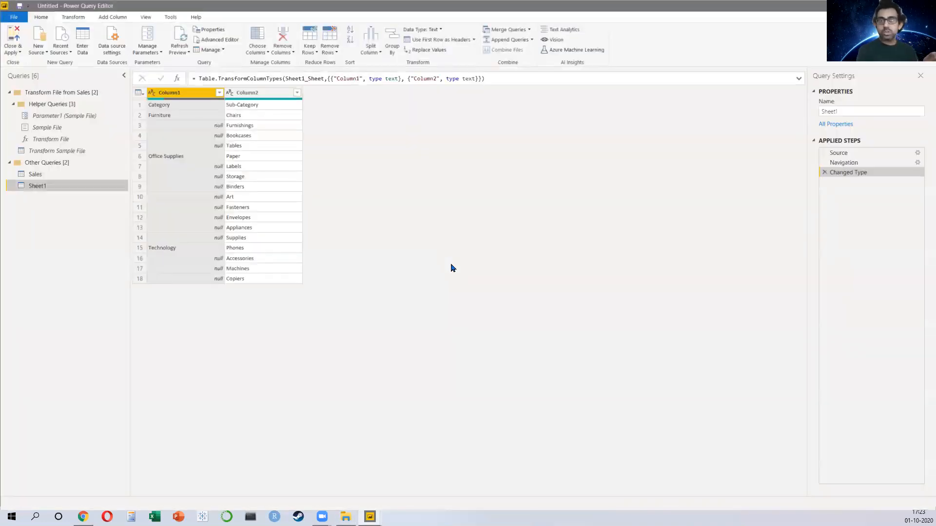
# Step: Rename the Sheet1 query to Category
pyautogui.click(65, 175)
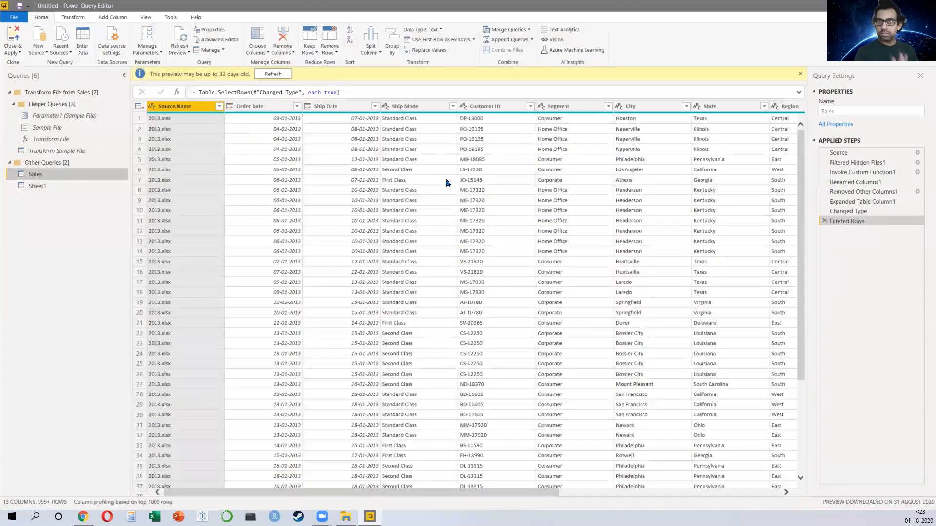
pyautogui.click(31, 189)
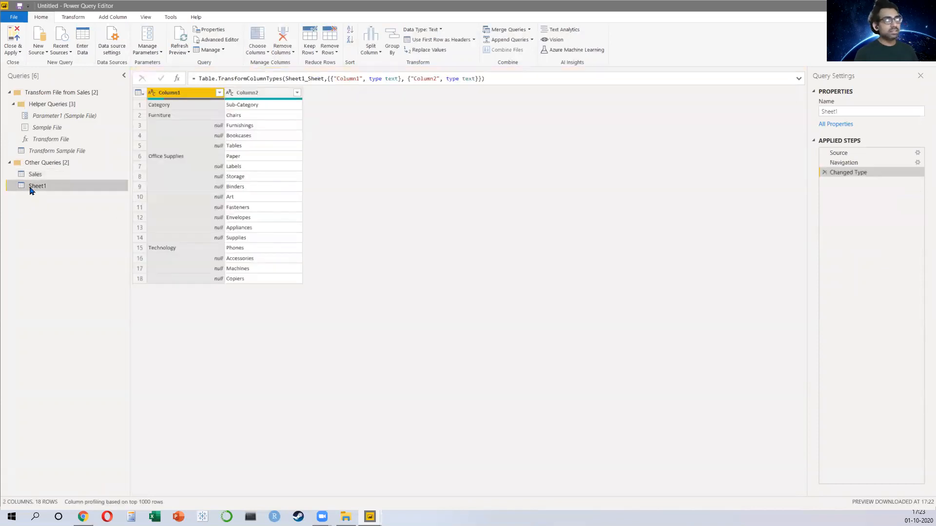
pyautogui.doubleClick(56, 191)
pyautogui.write('cATEGORY')
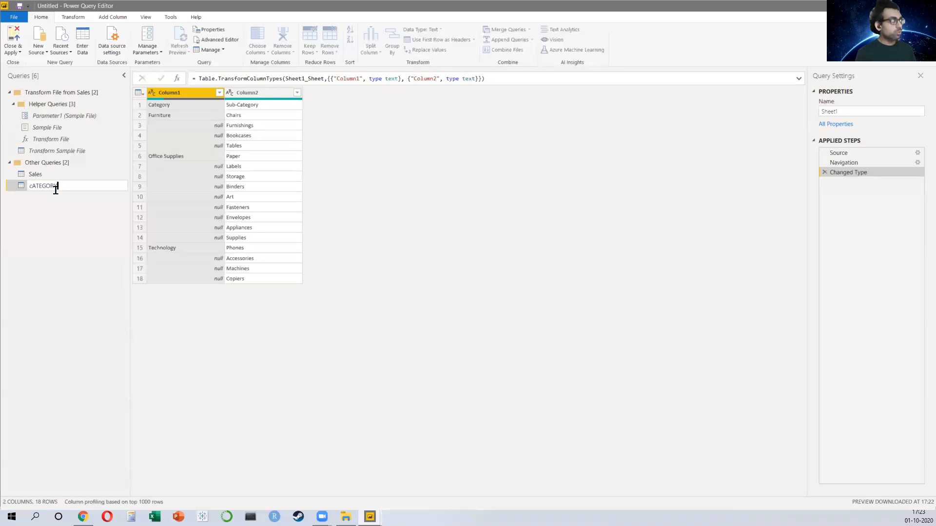
pyautogui.hotkey('ctrl', 'a')
pyautogui.write('Categor')
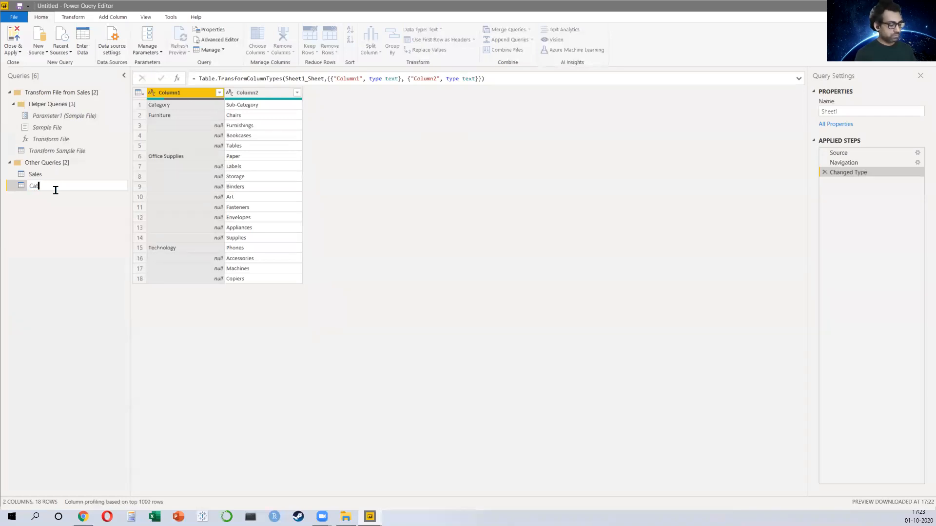
pyautogui.press('Return')
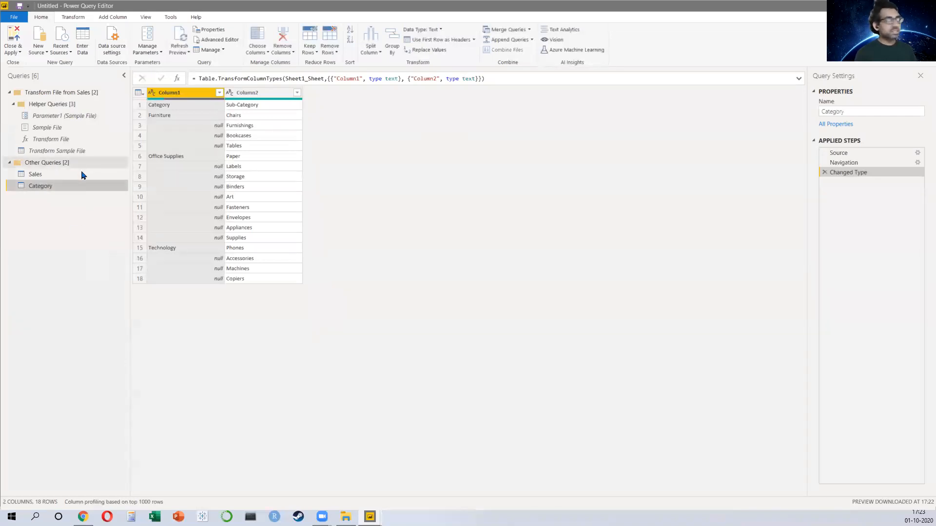
# Step: Rename the Sales query to Sales 2013-2016
pyautogui.click(73, 175)
pyautogui.click(74, 175)
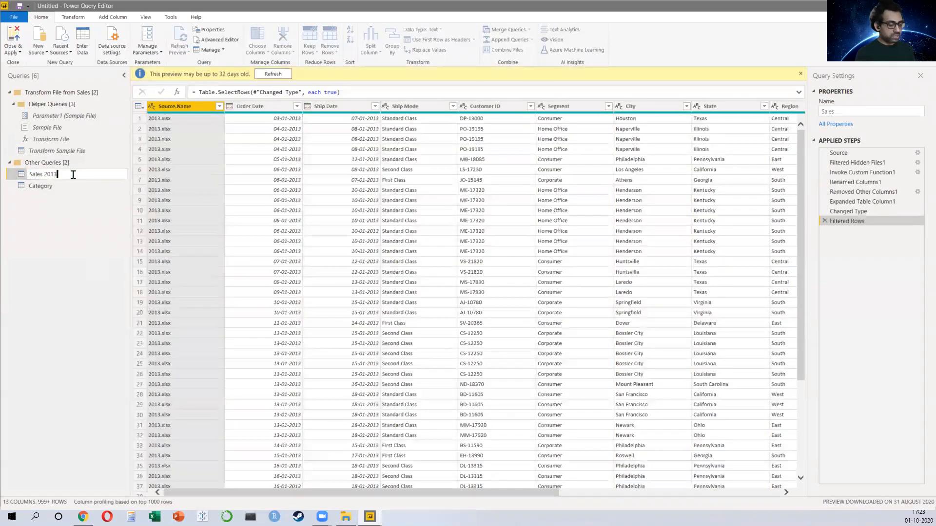
pyautogui.write('2013-2016')
pyautogui.press('Return')
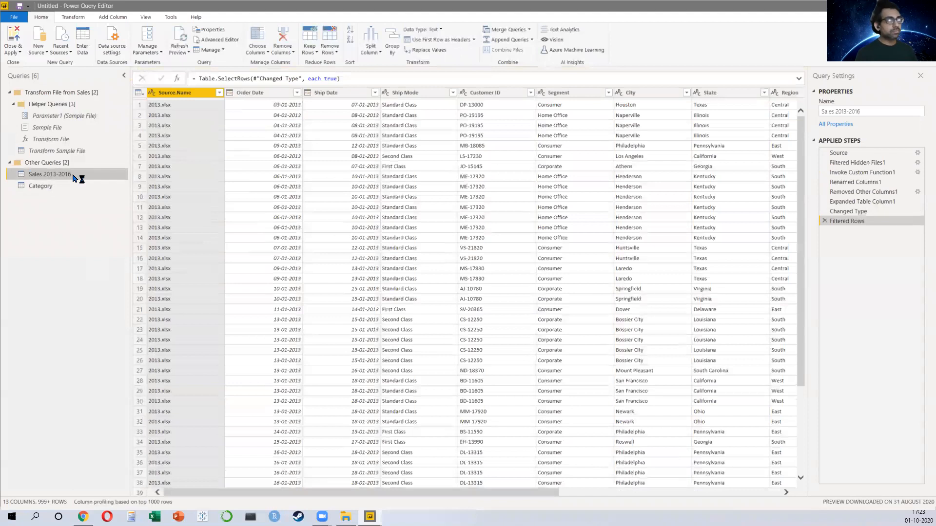
# Step: Promote the Category query's first row to column headers
pyautogui.click(57, 187)
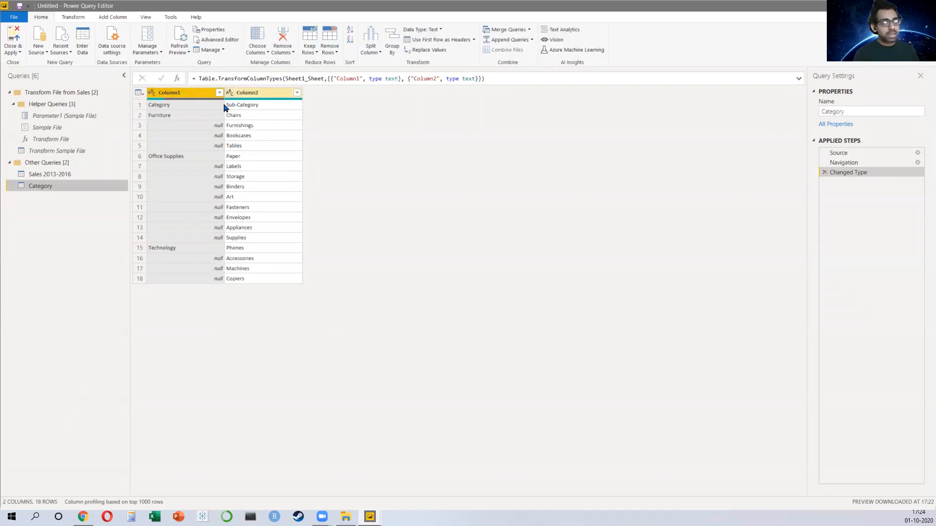
pyautogui.click(178, 107)
pyautogui.click(254, 106)
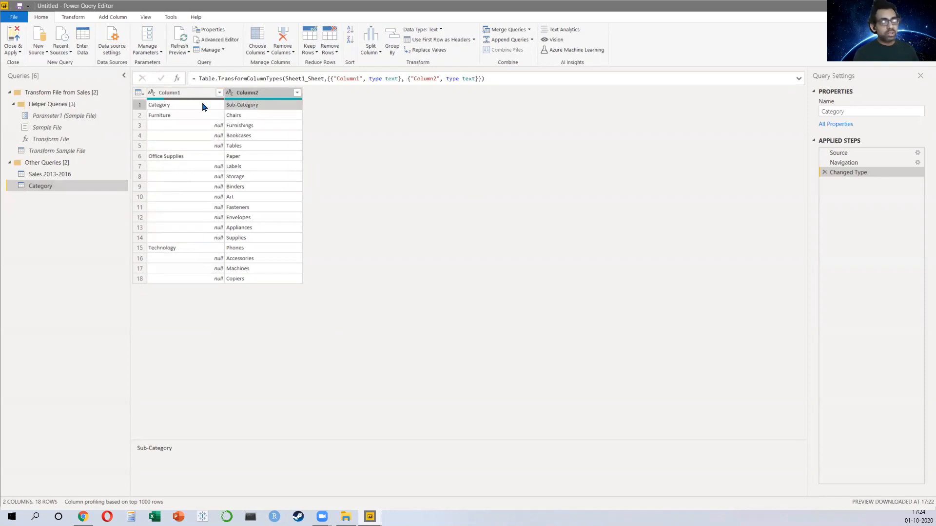
pyautogui.click(189, 92)
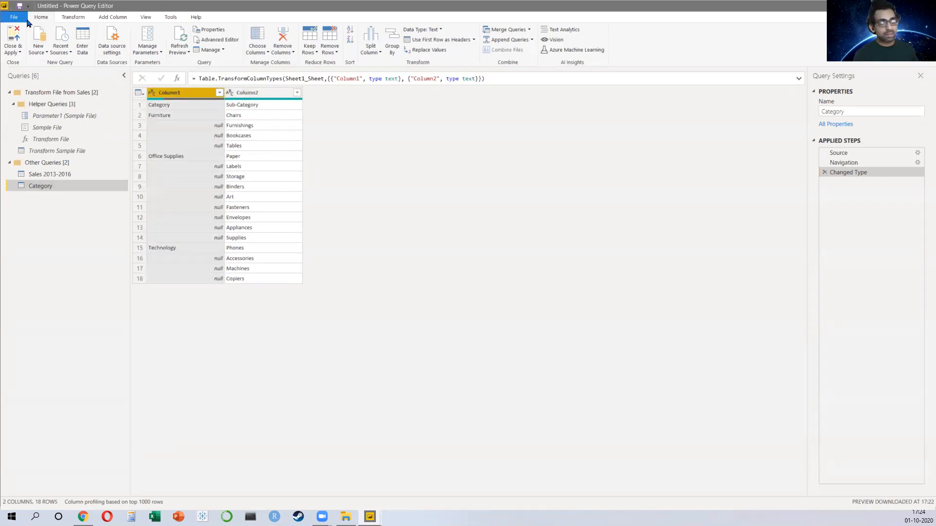
pyautogui.click(466, 42)
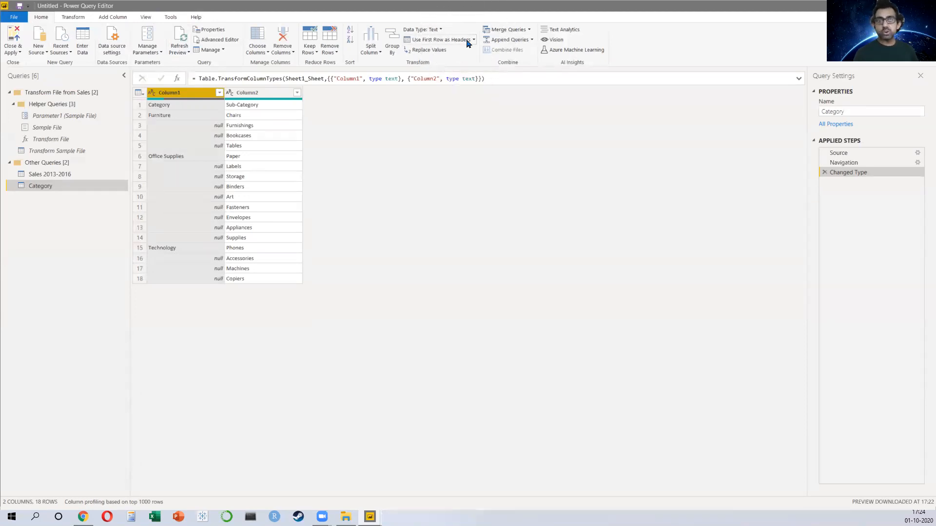
pyautogui.click(466, 42)
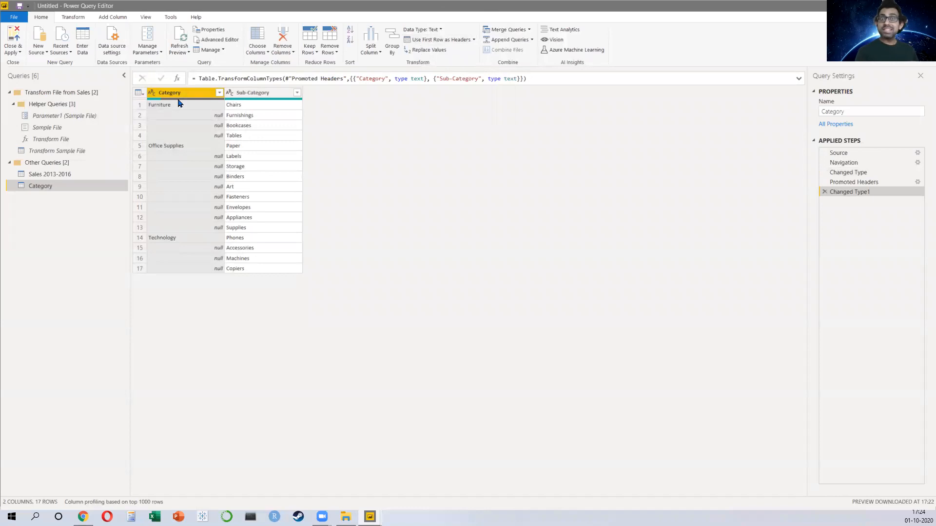
# Step: Select the Promoted Headers applied step and examine its formula
pyautogui.click(868, 183)
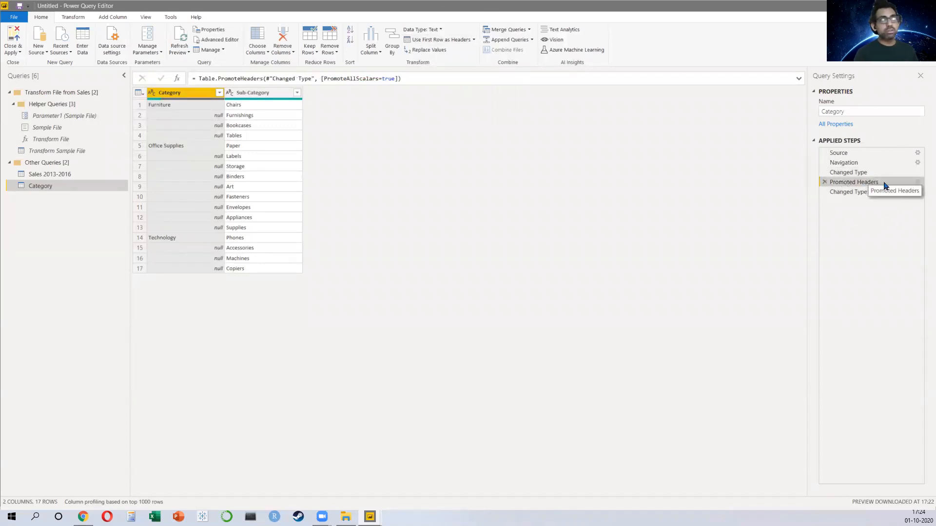
pyautogui.moveTo(201, 79); pyautogui.dragTo(254, 79)
pyautogui.moveTo(323, 79); pyautogui.dragTo(401, 79)
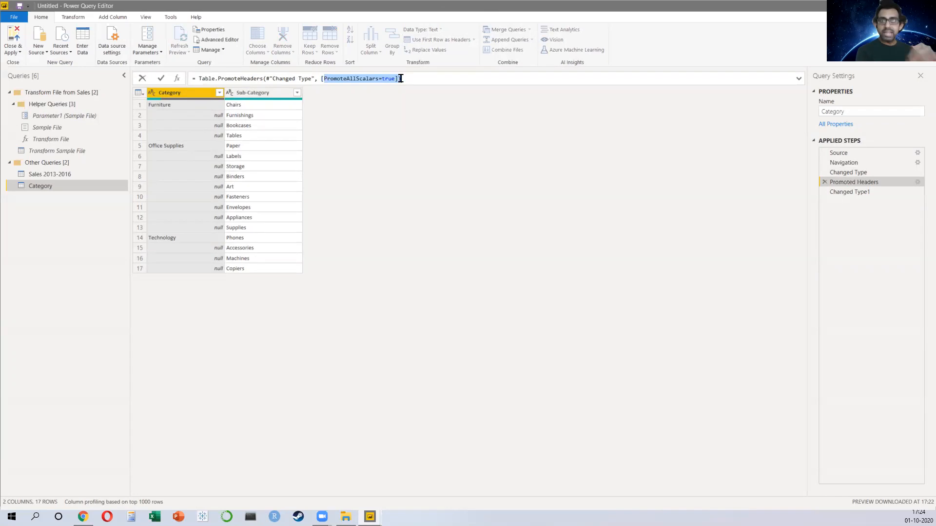
pyautogui.click(195, 79)
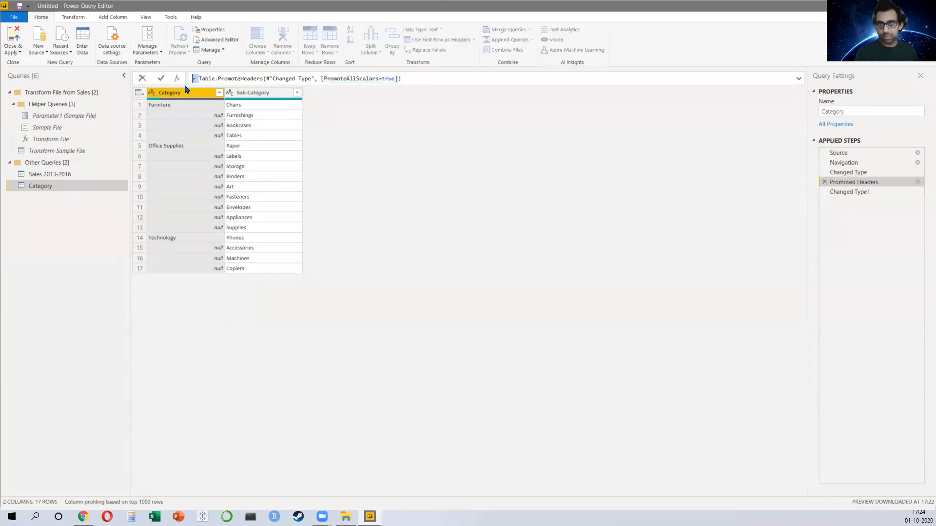
# Step: Switch to Chrome and search Google for m query, then return to Power Query
pyautogui.hotkey('alt', 'Tab')
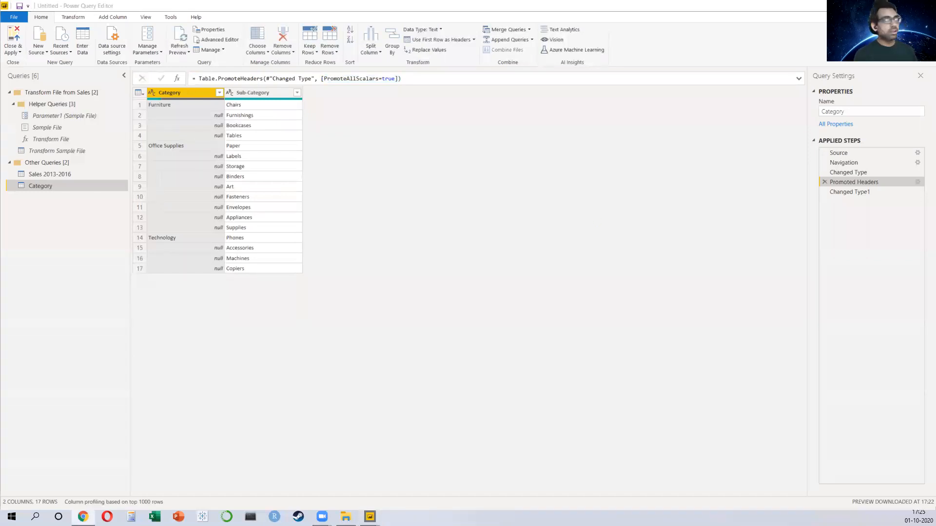
pyautogui.hotkey('alt', 'Tab')
pyautogui.click(419, 26)
pyautogui.write('m query')
pyautogui.press('Return')
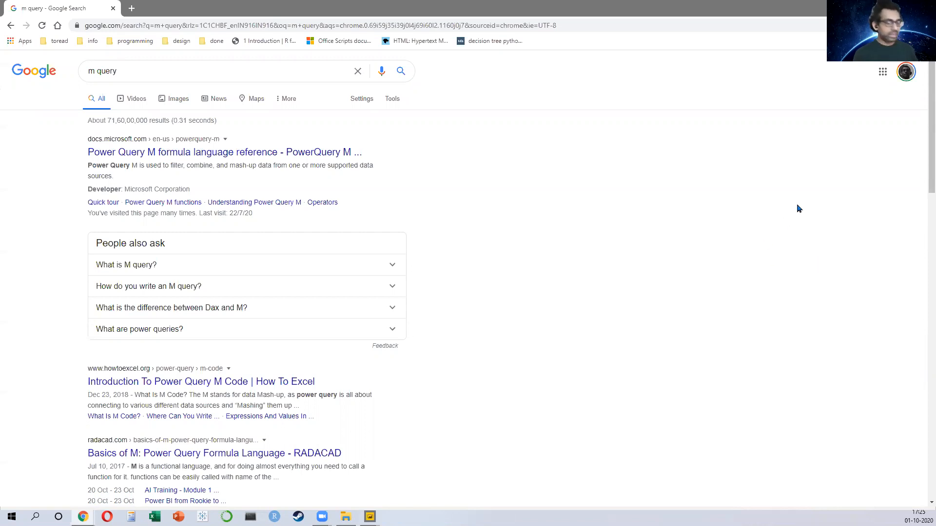
pyautogui.hotkey('alt', 'Tab')
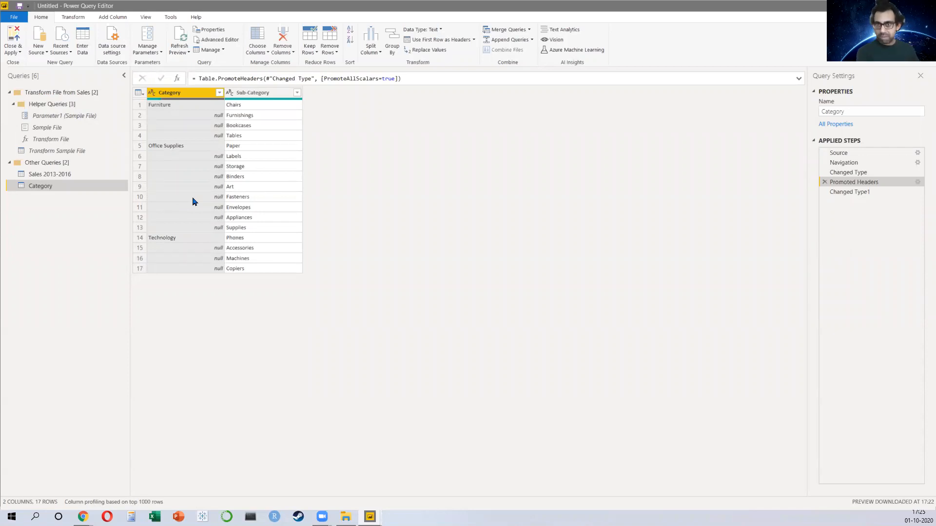
# Step: Fill down the Category column, inserting the step after Promoted Headers, and return to the last applied step
pyautogui.rightClick(185, 96)
pyautogui.moveTo(252, 243)
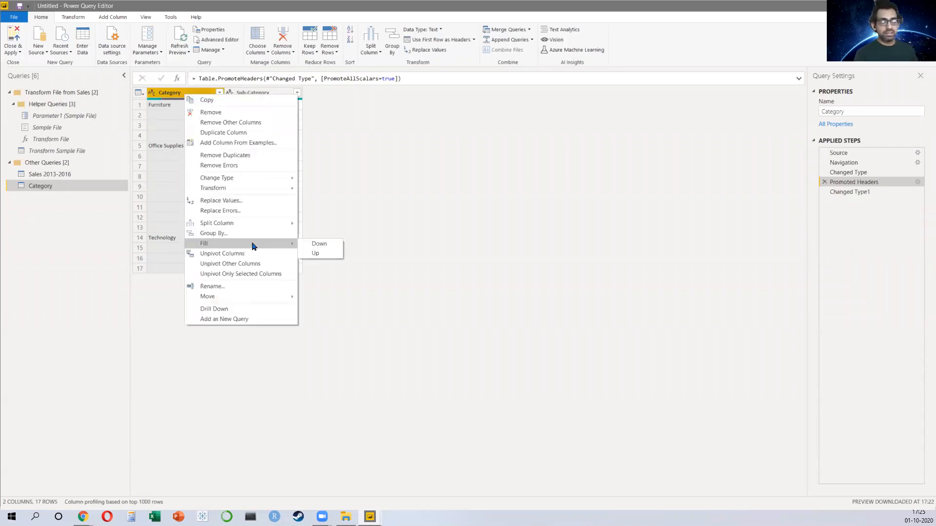
pyautogui.click(314, 247)
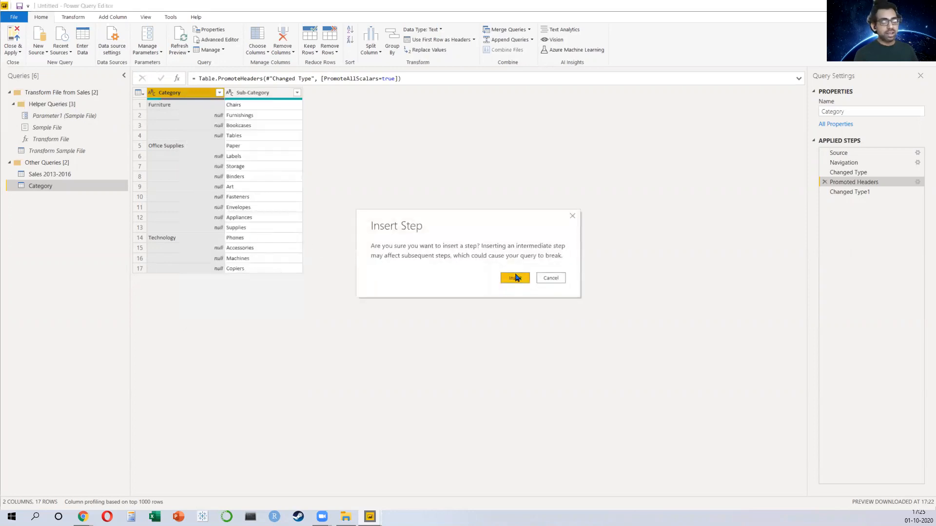
pyautogui.click(517, 278)
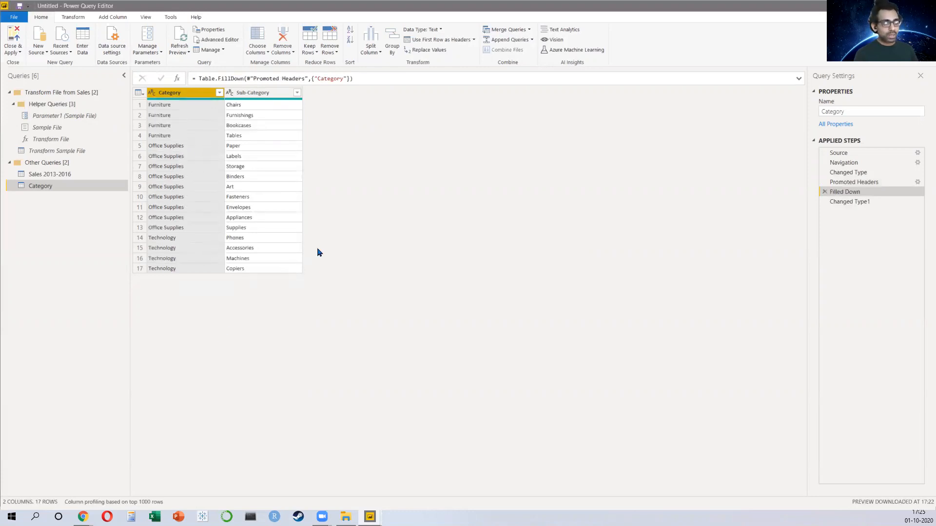
pyautogui.click(870, 204)
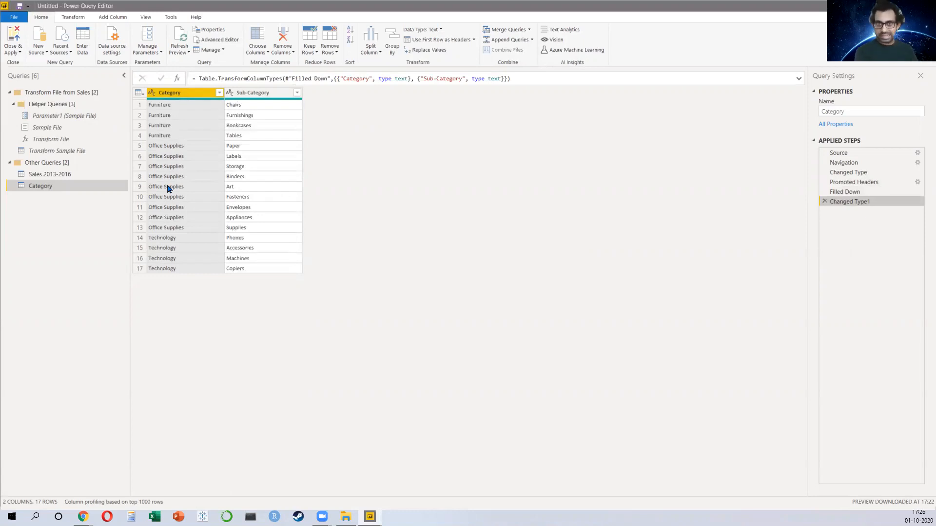
# Step: Merge the Sales 2013-2016 query with the Category query, matching on Sub-Category with a left outer join
pyautogui.click(91, 176)
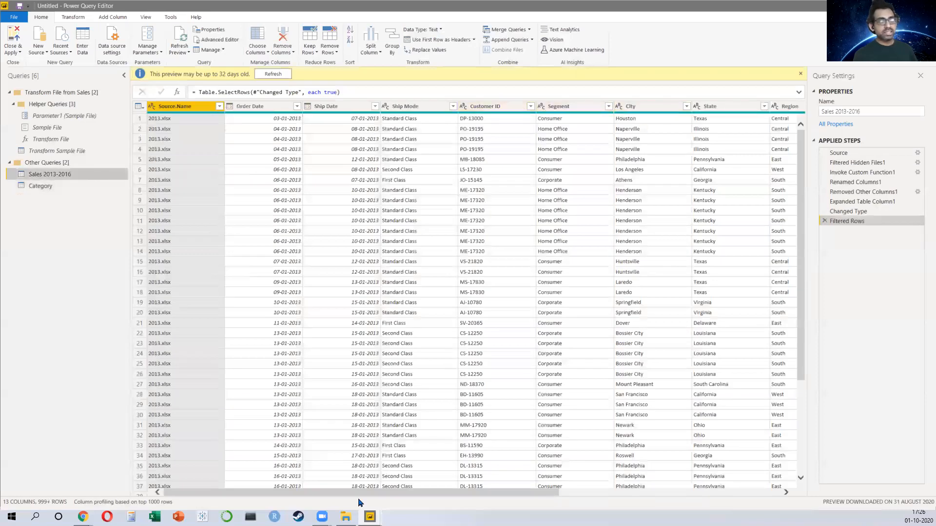
pyautogui.click(396, 486)
pyautogui.click(605, 496)
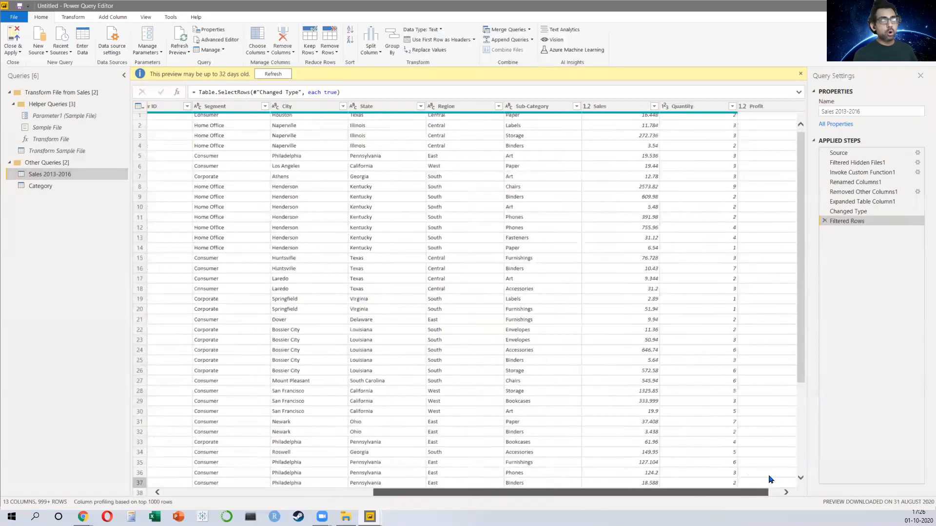
pyautogui.click(517, 106)
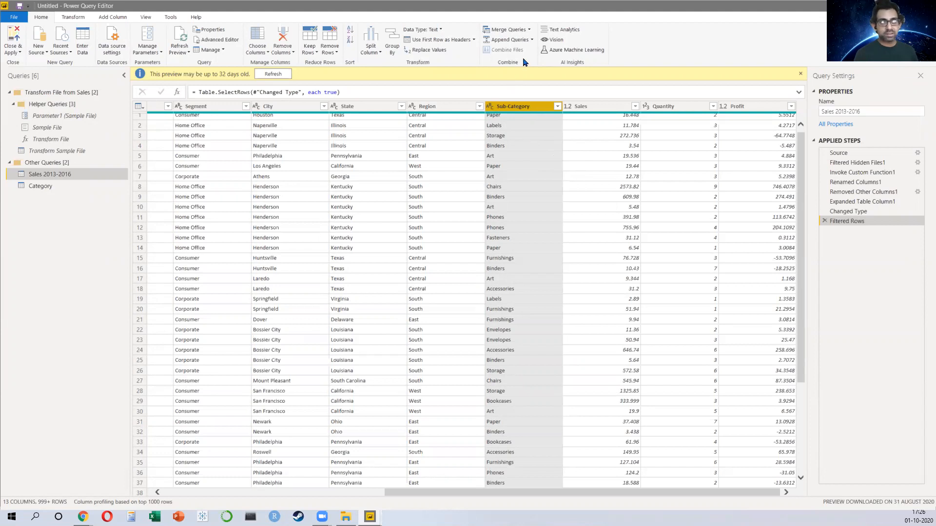
pyautogui.click(511, 33)
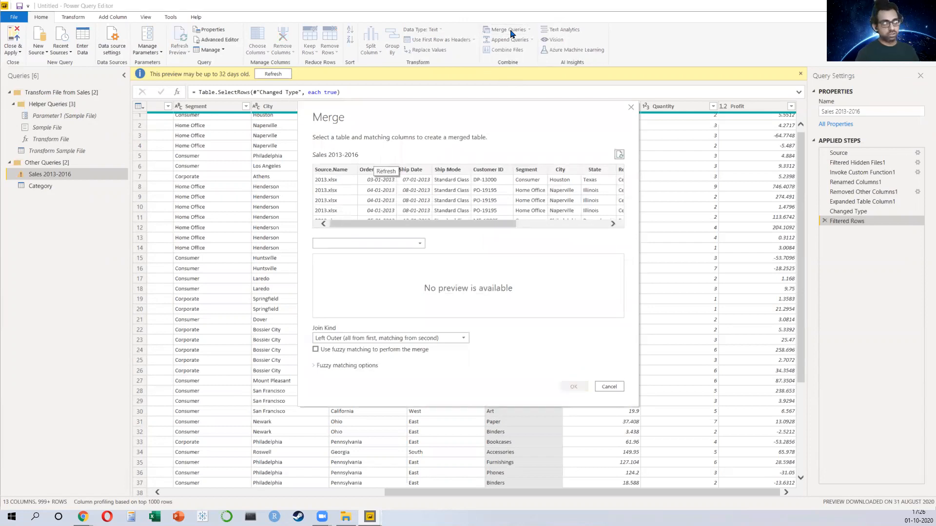
pyautogui.click(369, 244)
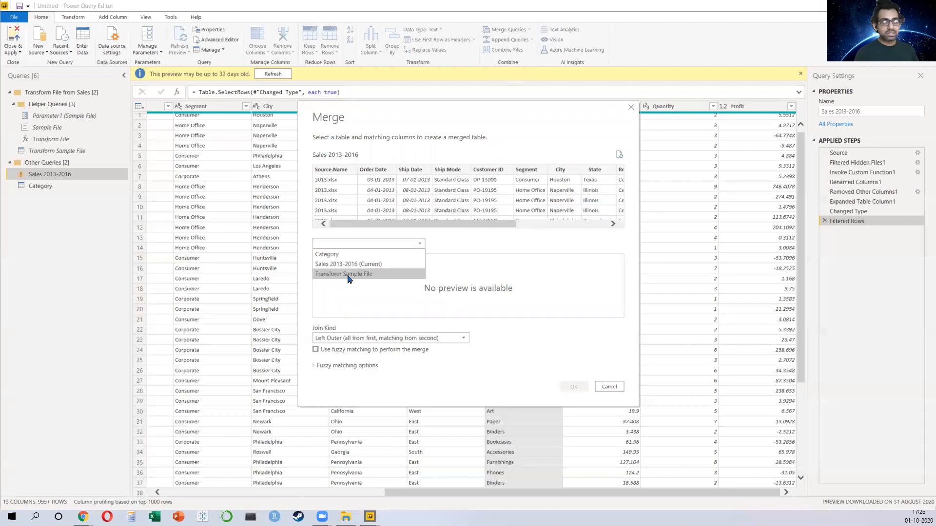
pyautogui.click(338, 254)
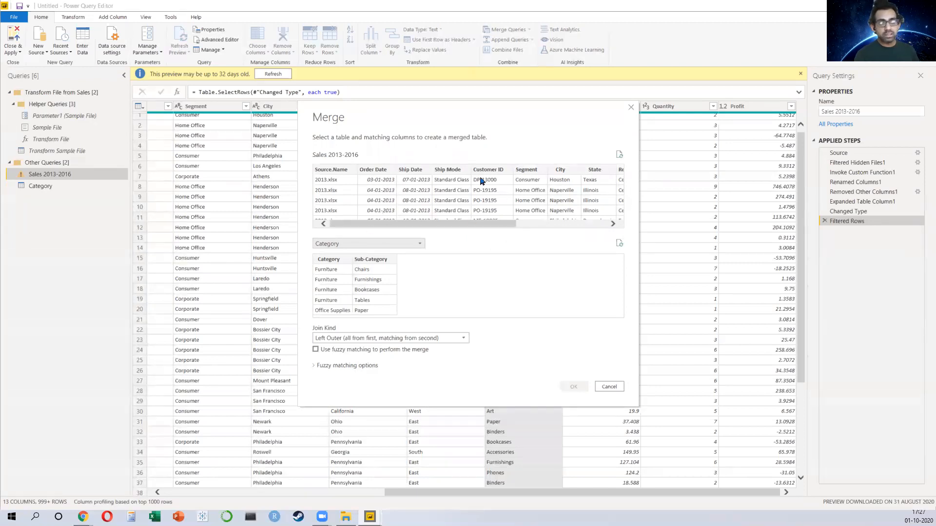
pyautogui.moveTo(428, 225); pyautogui.dragTo(501, 224)
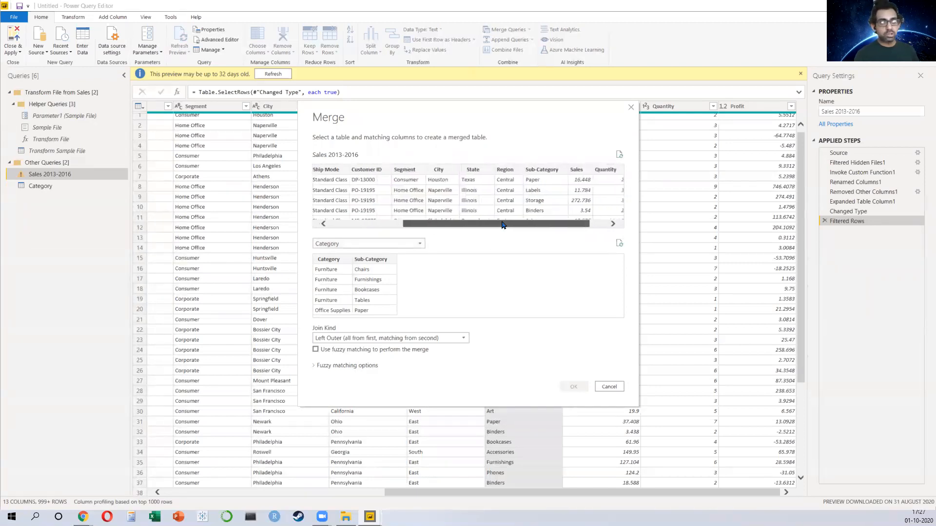
pyautogui.click(553, 176)
pyautogui.click(363, 263)
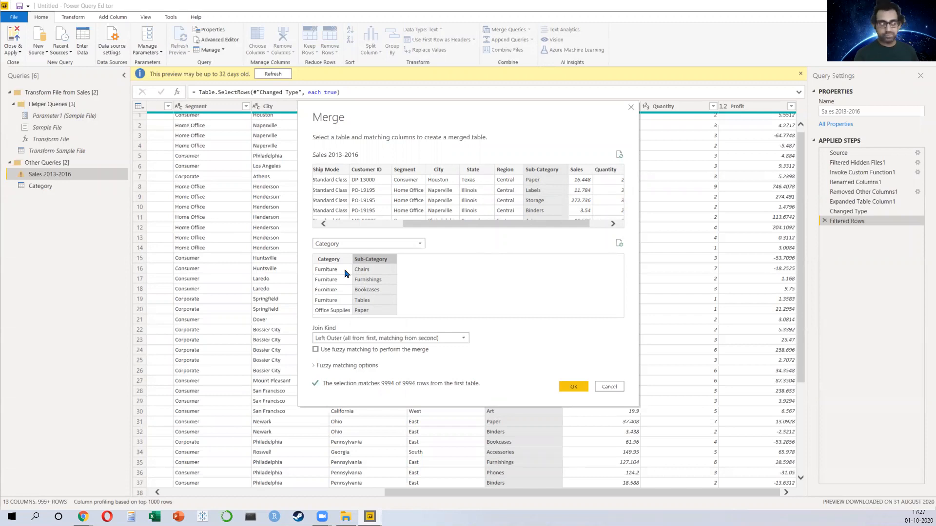
pyautogui.click(574, 387)
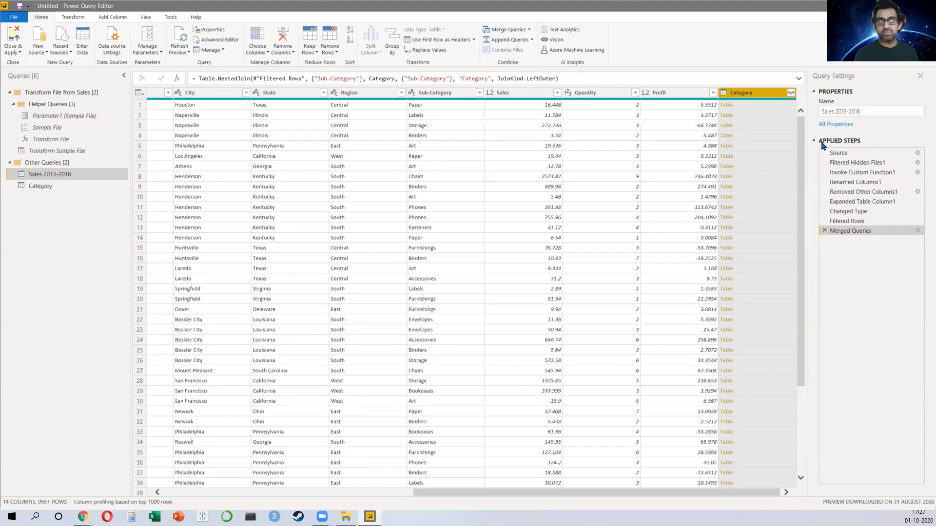
# Step: Expand the merged Category column, keeping only its Category field without Sub-Category
pyautogui.click(789, 93)
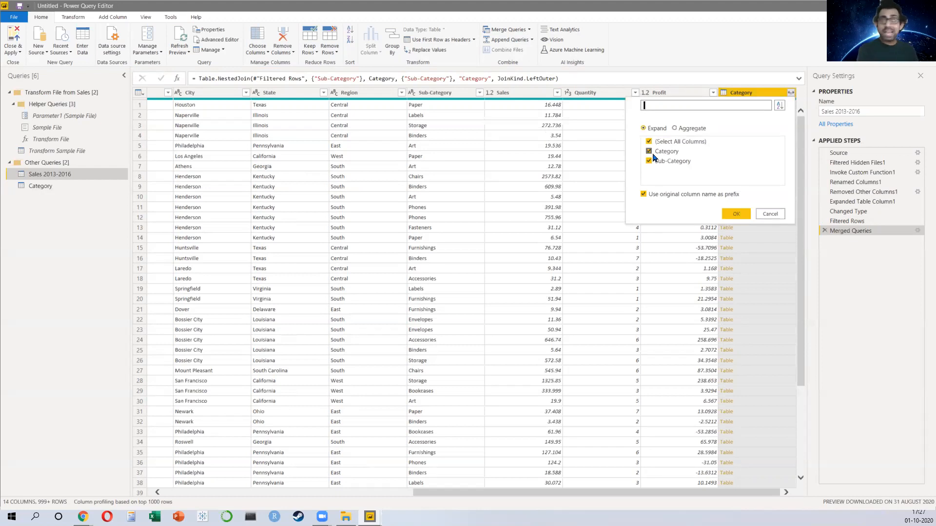
pyautogui.click(449, 103)
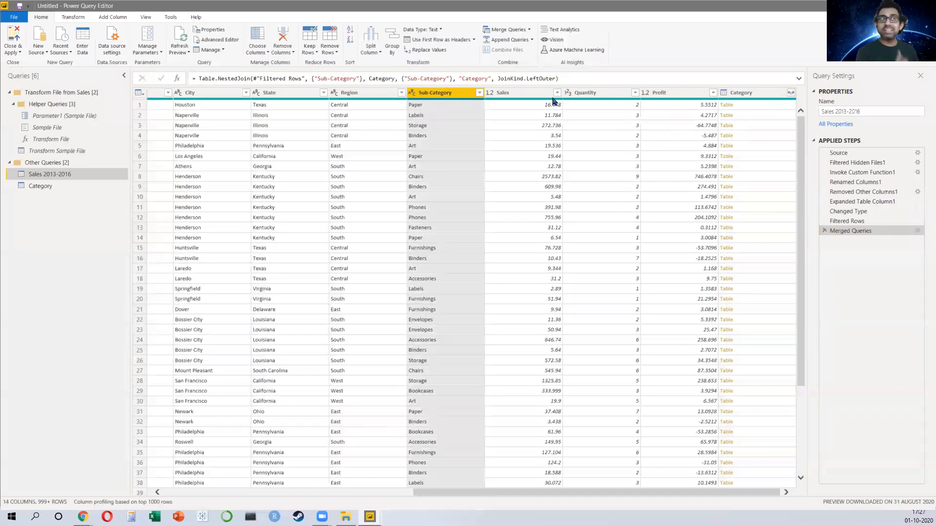
pyautogui.click(791, 93)
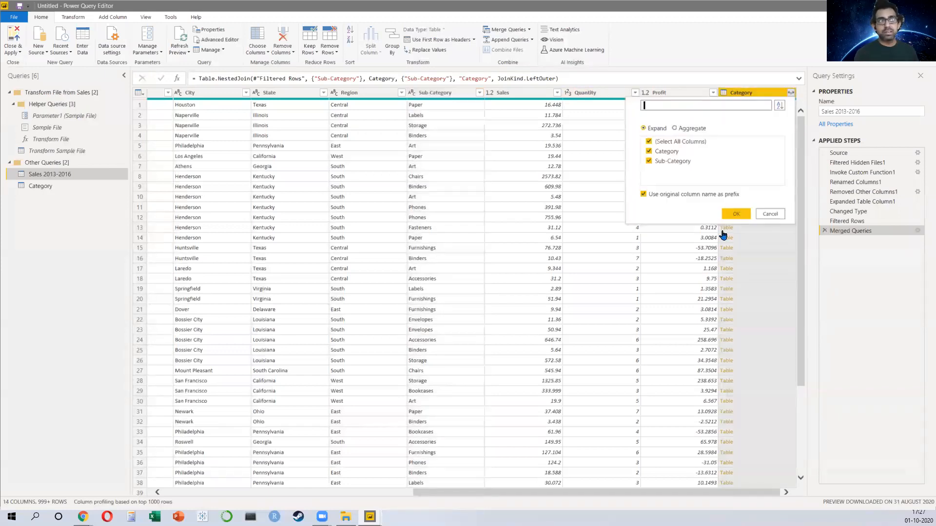
pyautogui.click(649, 163)
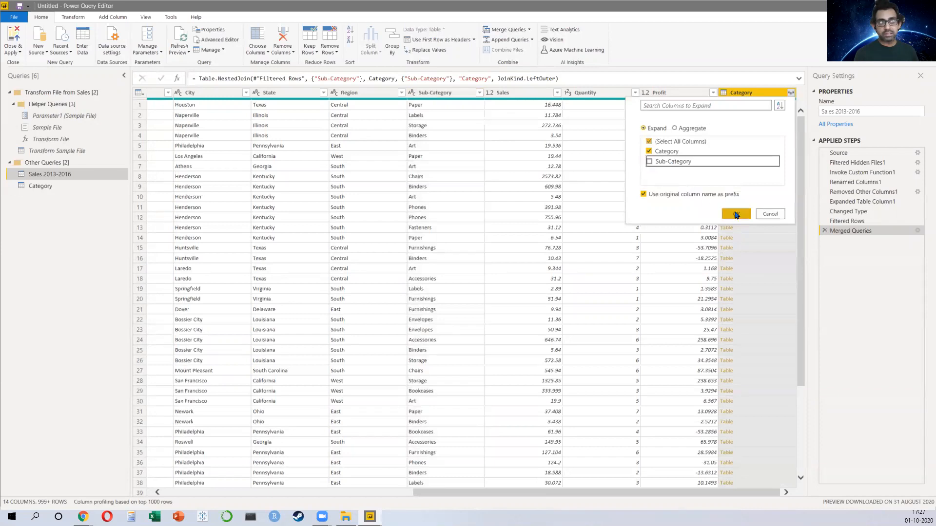
pyautogui.click(737, 214)
pyautogui.click(431, 94)
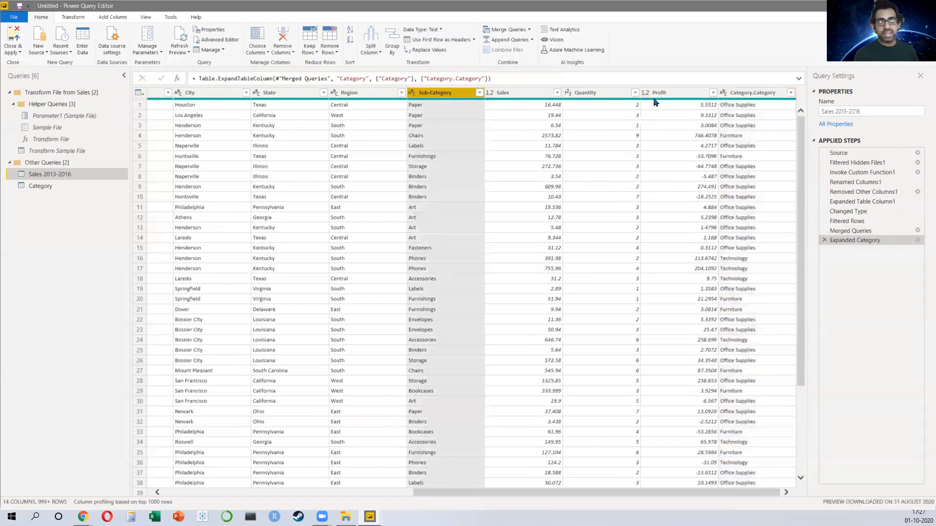
pyautogui.click(752, 94)
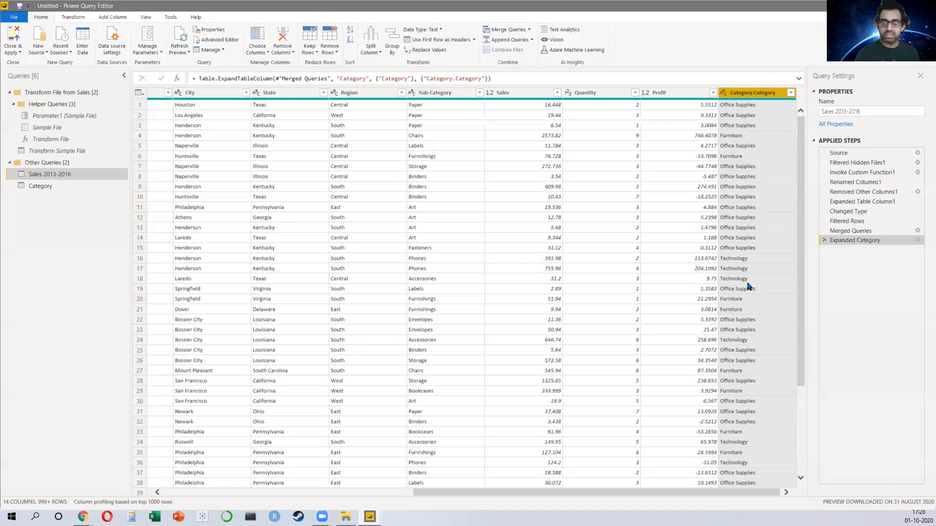
# Step: Delete the Expanded Category and Merged Queries steps, then close and apply the queries
pyautogui.click(825, 240)
pyautogui.click(824, 232)
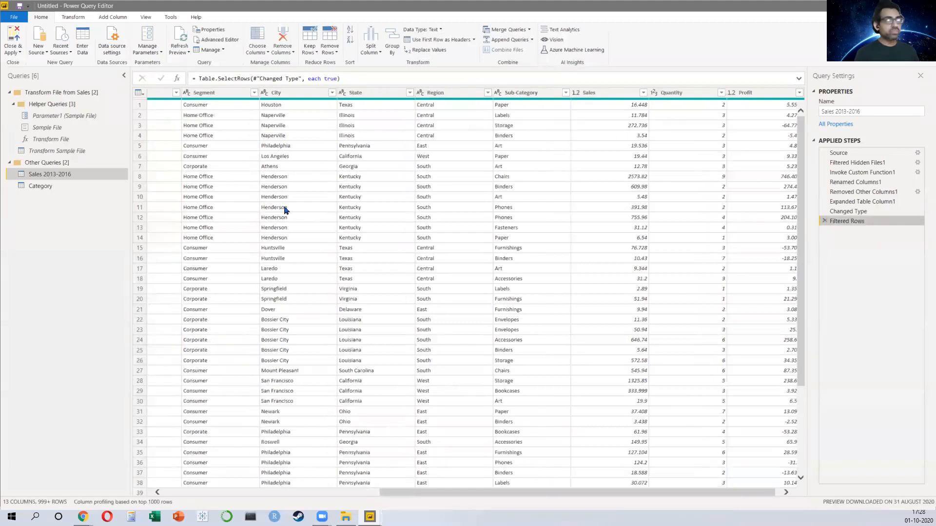
pyautogui.click(10, 38)
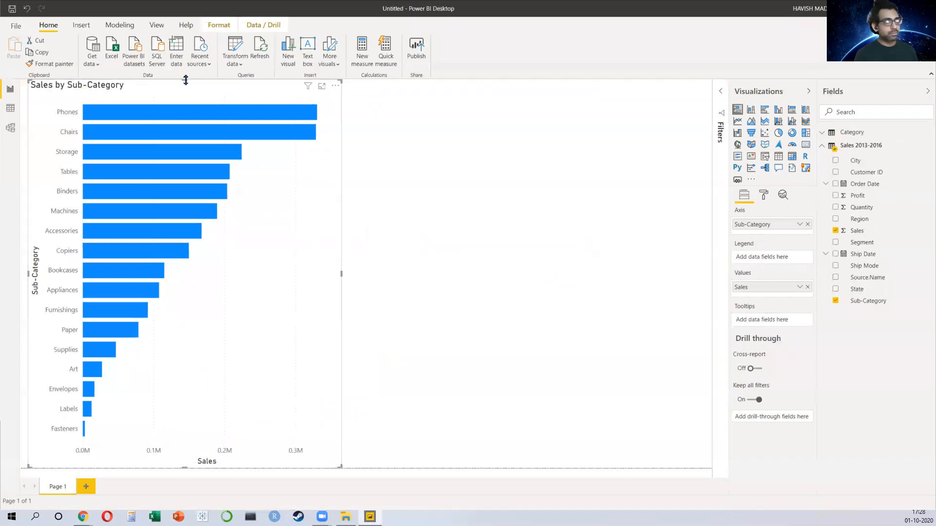
# Step: Center the Sales by Sub-Category chart, move Sub-Category to the legend and put Category on the axis
pyautogui.moveTo(185, 80); pyautogui.dragTo(203, 174)
pyautogui.moveTo(266, 279); pyautogui.dragTo(463, 250)
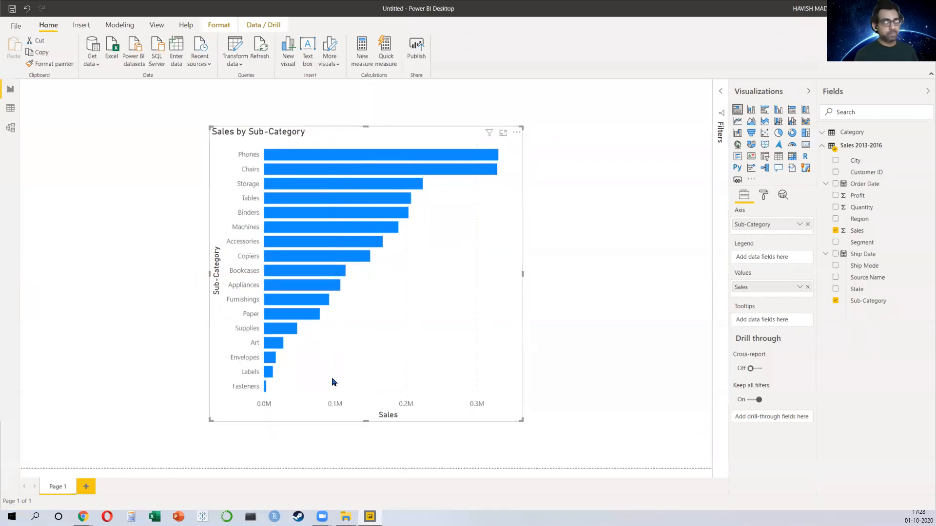
pyautogui.moveTo(769, 225); pyautogui.dragTo(770, 255)
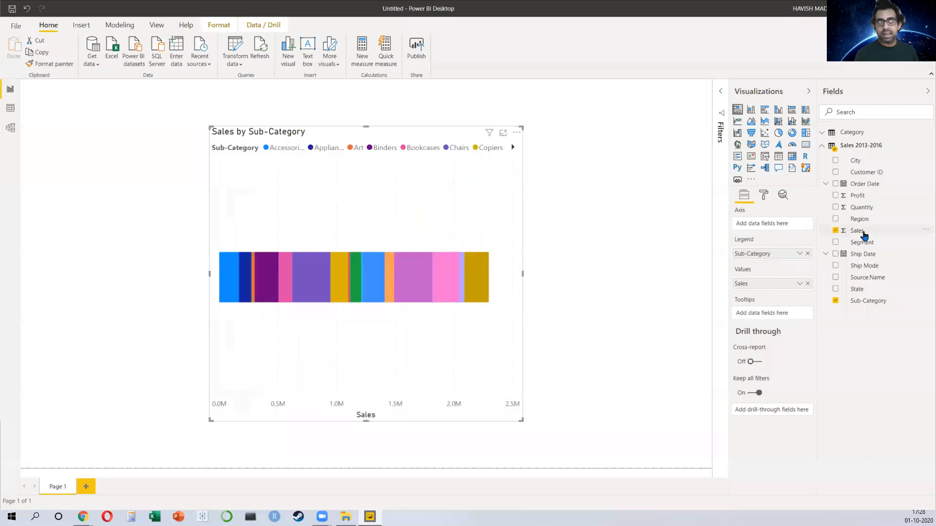
pyautogui.click(851, 132)
pyautogui.moveTo(862, 147); pyautogui.dragTo(771, 229)
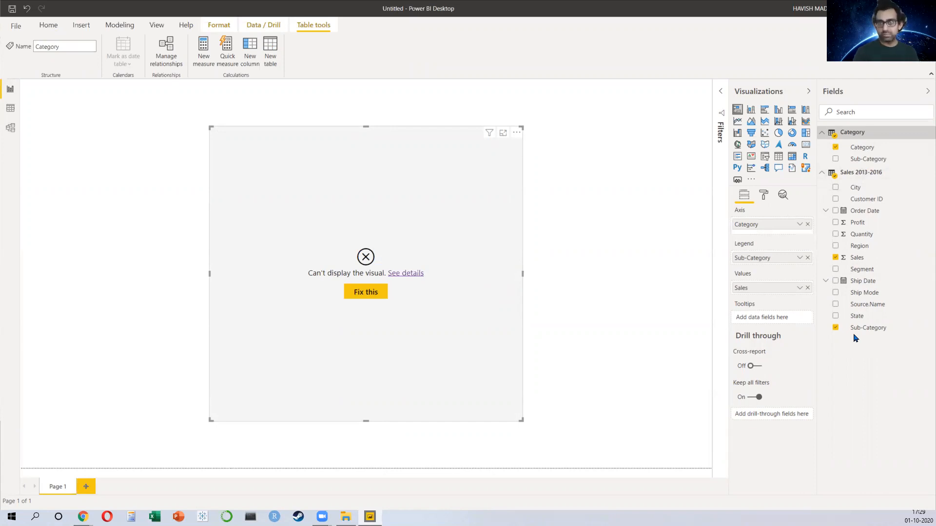
# Step: In the model view, relate the Category table's Sub-Category to the Sales 2013-2016 Sub-Category field
pyautogui.click(12, 134)
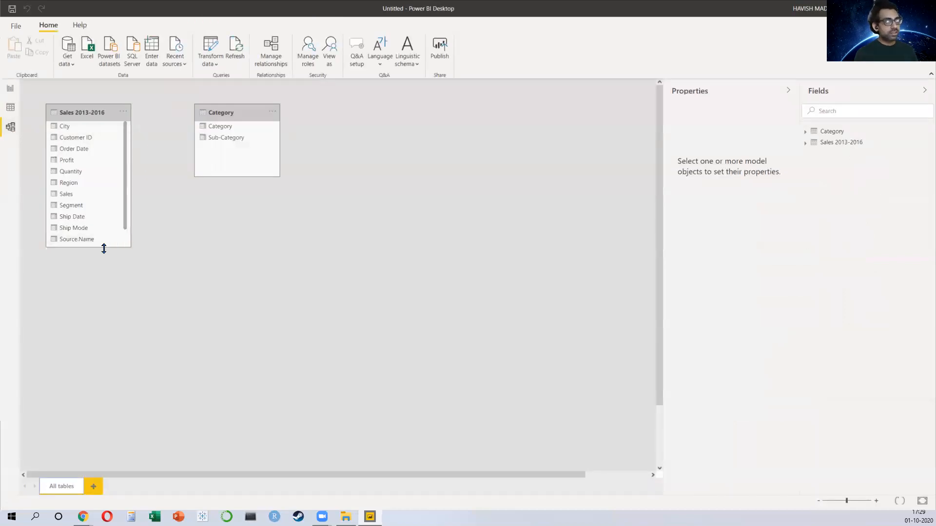
pyautogui.moveTo(103, 247); pyautogui.dragTo(105, 279)
pyautogui.moveTo(81, 111); pyautogui.dragTo(449, 193)
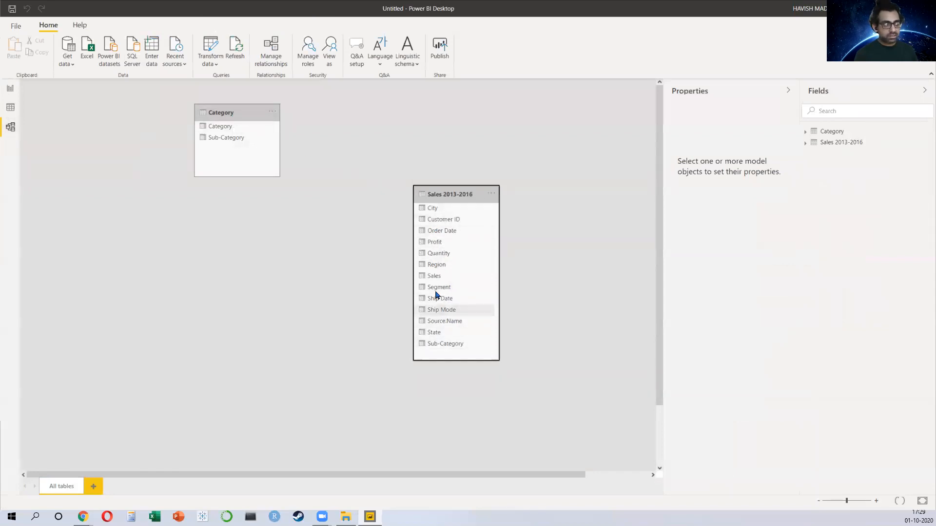
pyautogui.moveTo(443, 346); pyautogui.dragTo(233, 143)
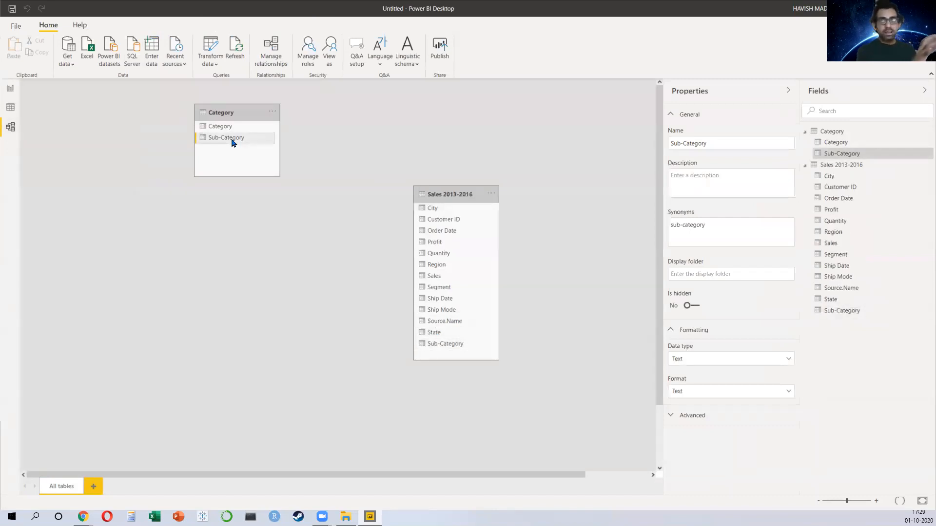
pyautogui.moveTo(233, 143); pyautogui.dragTo(441, 349)
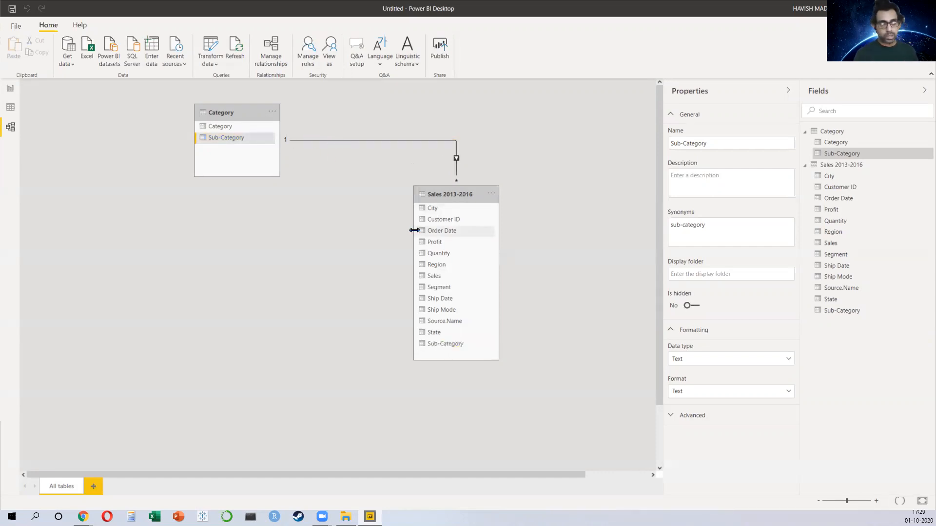
# Step: Back in the report, move and enlarge the stacked bar chart to span the page width
pyautogui.click(10, 90)
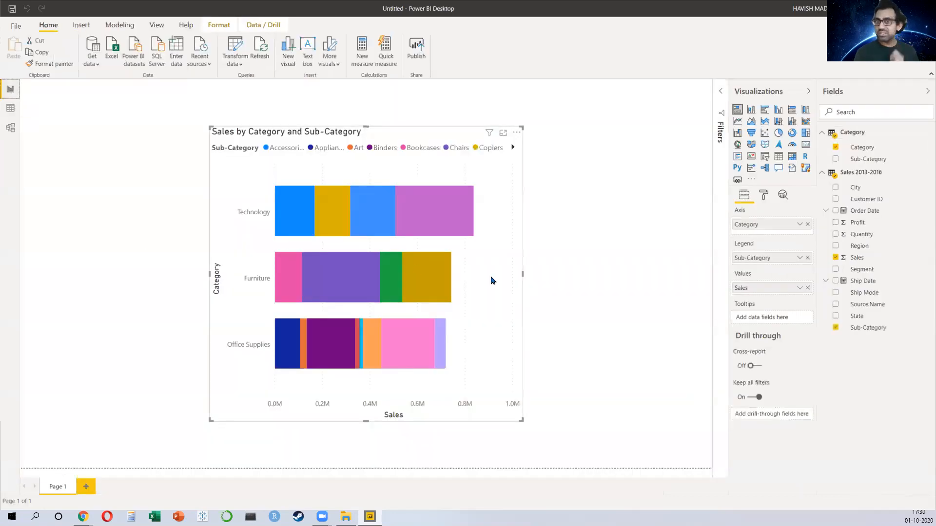
pyautogui.moveTo(472, 213); pyautogui.dragTo(326, 183)
pyautogui.moveTo(377, 391); pyautogui.dragTo(710, 357)
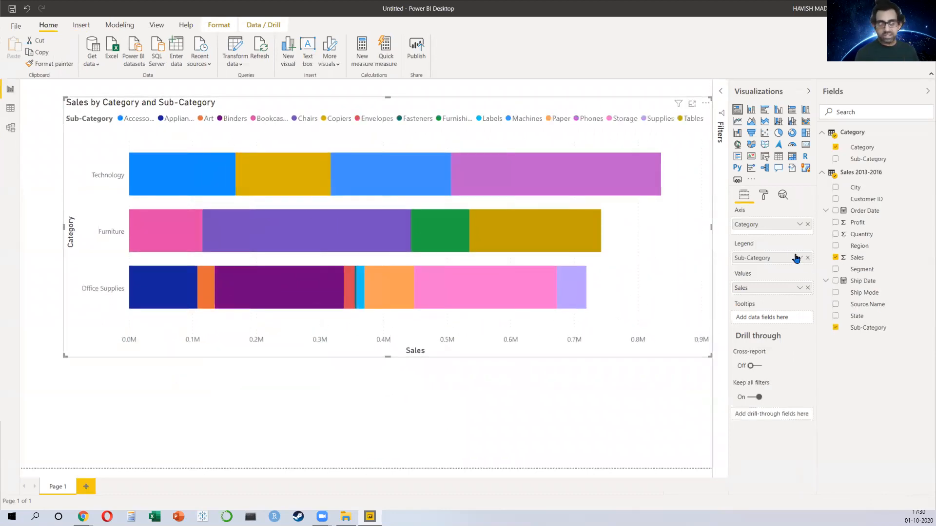
# Step: Turn on the chart's data labels and switch it to a 100% stacked bar chart
pyautogui.click(764, 195)
pyautogui.click(795, 318)
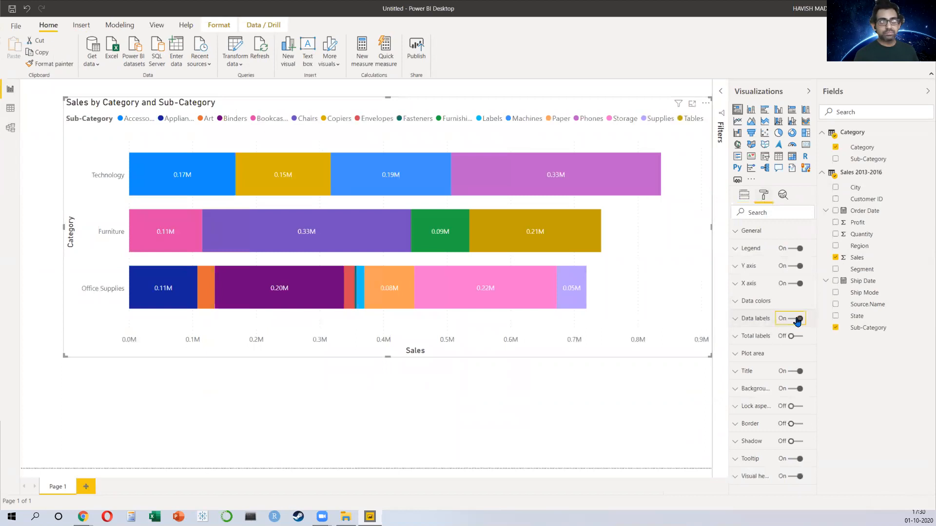
pyautogui.click(792, 109)
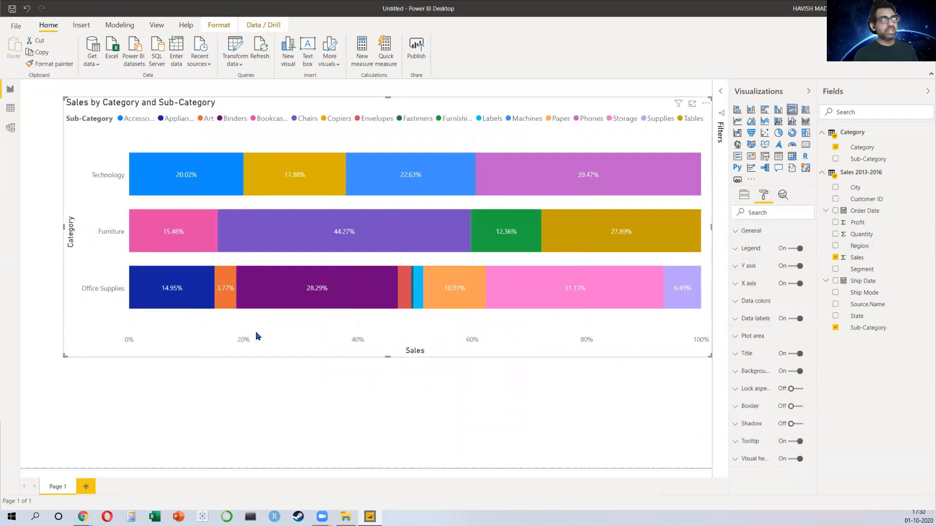
# Step: Examine the tooltips of the Technology sub-category segments in the chart
pyautogui.moveTo(178, 190)
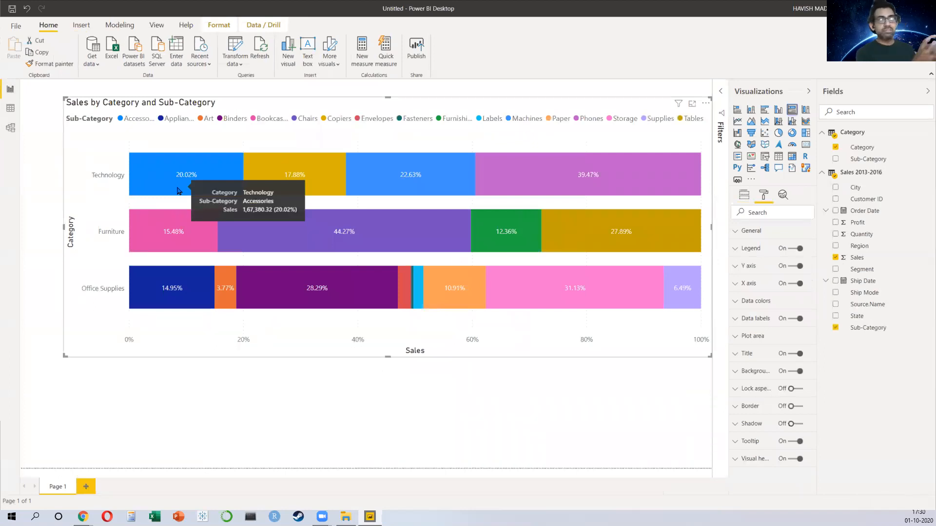
pyautogui.moveTo(300, 182)
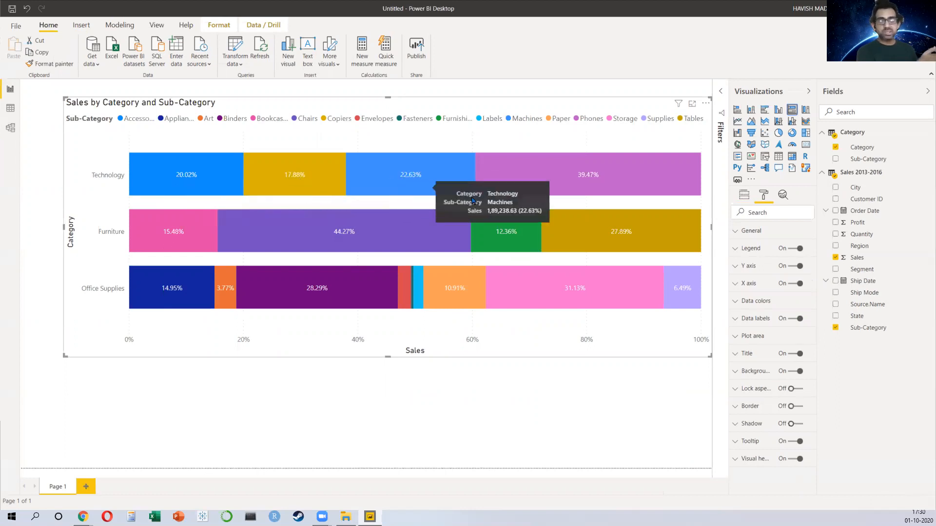
pyautogui.moveTo(568, 187)
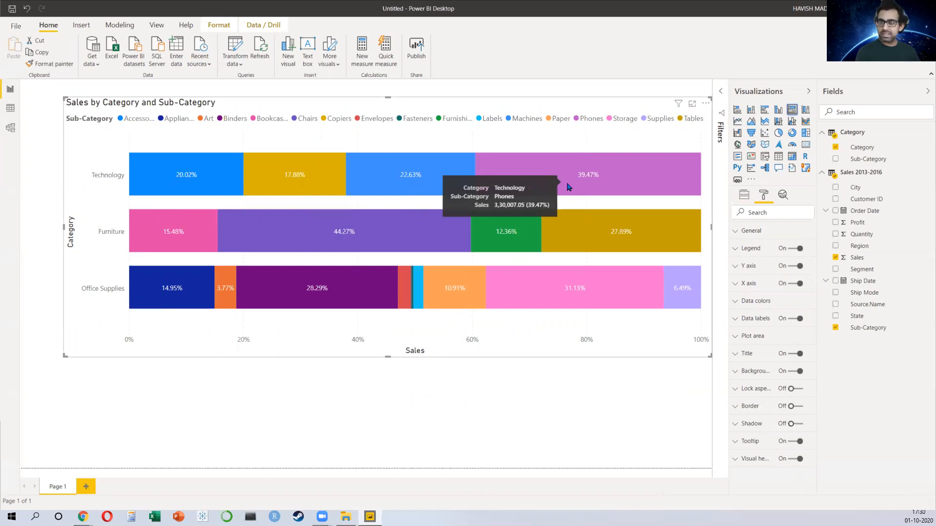
pyautogui.click(744, 195)
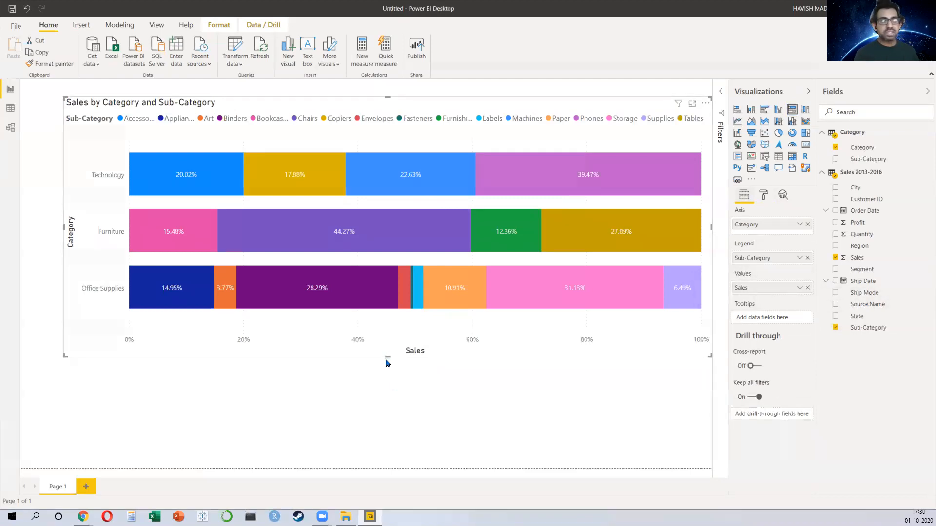
# Step: Shrink the chart's height slightly and shift it up and left
pyautogui.moveTo(386, 359); pyautogui.dragTo(412, 330)
pyautogui.moveTo(548, 309); pyautogui.dragTo(524, 314)
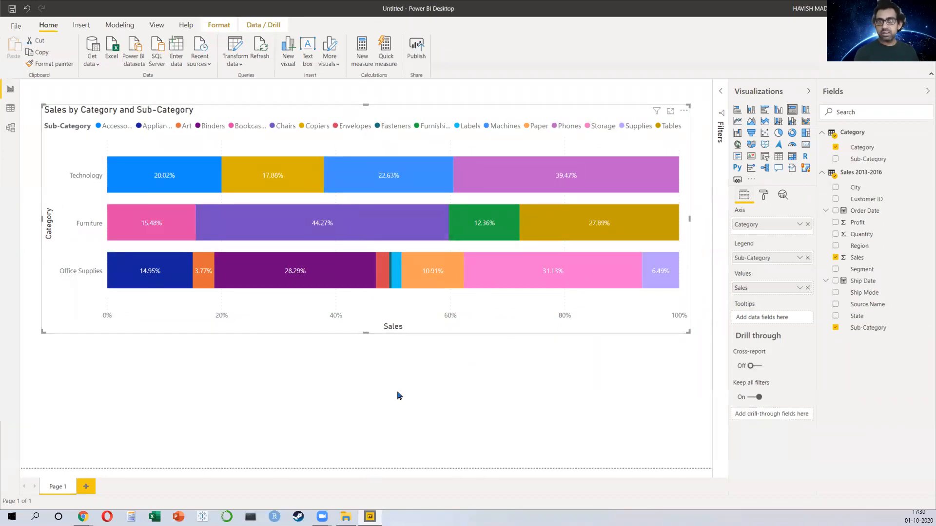
# Step: Load the ID and Name workbook's sheet into the model, promoting its first row to column headers
pyautogui.click(110, 59)
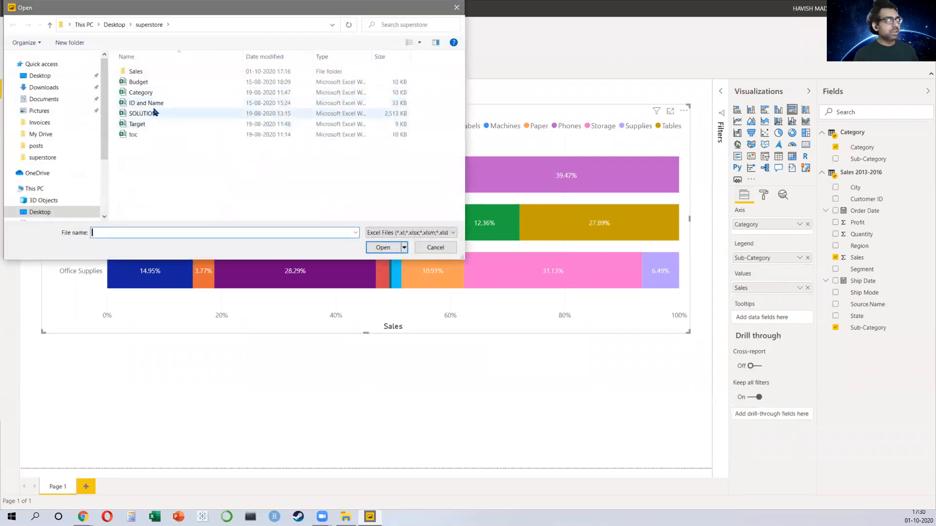
pyautogui.click(154, 107)
pyautogui.doubleClick(153, 107)
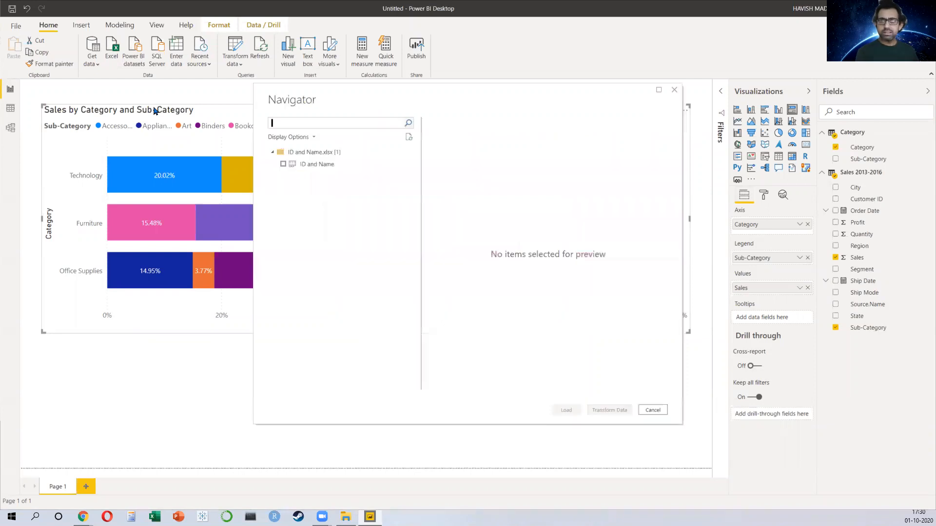
pyautogui.click(283, 164)
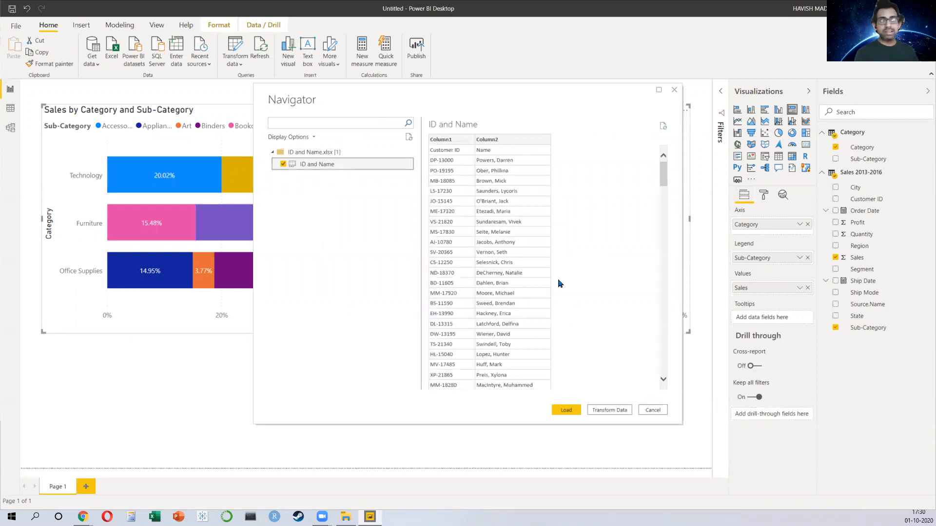
pyautogui.click(614, 410)
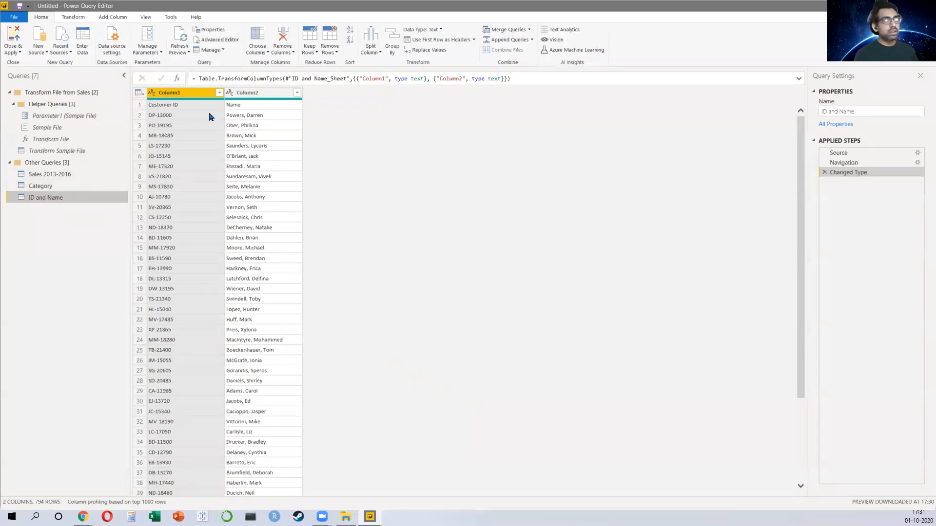
pyautogui.click(440, 39)
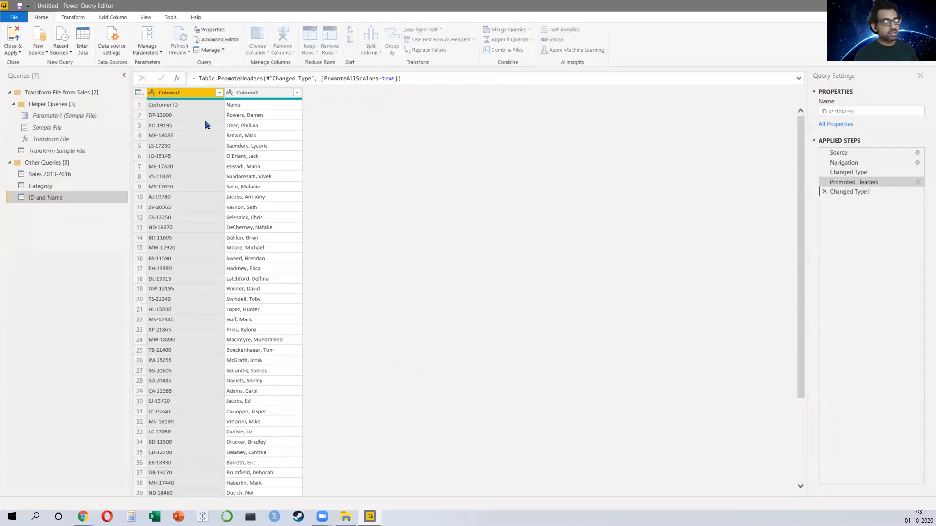
pyautogui.click(15, 39)
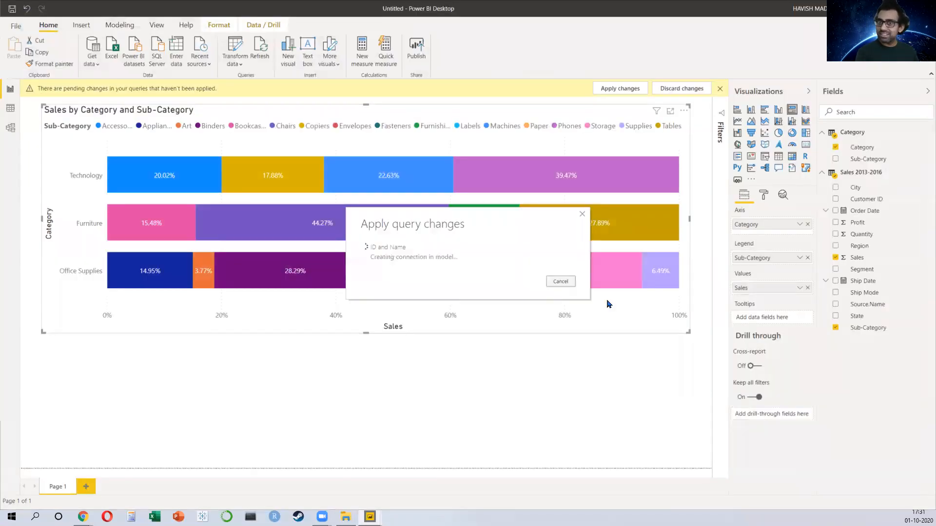
# Step: Relate the ID and Name table to the Sales 2013-2016 table on Customer ID in the model view
pyautogui.click(11, 128)
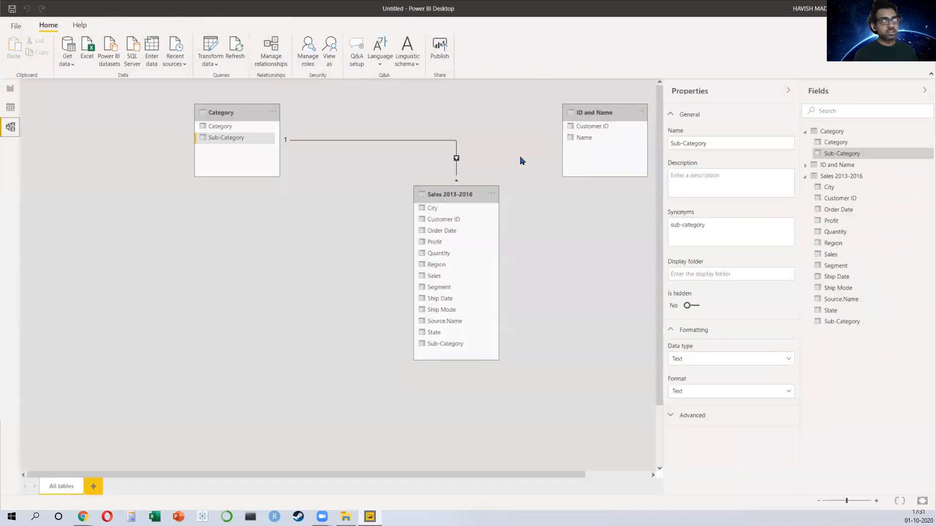
pyautogui.moveTo(596, 131); pyautogui.dragTo(439, 225)
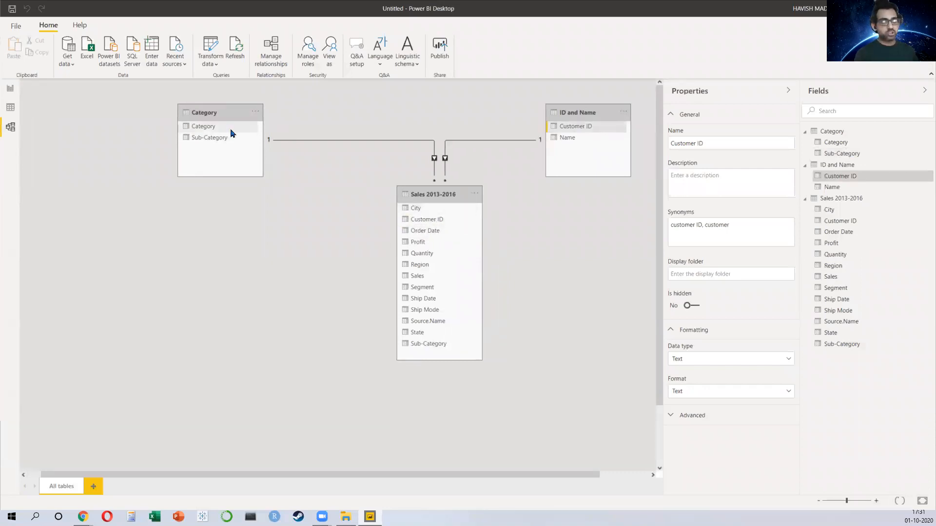
pyautogui.click(8, 90)
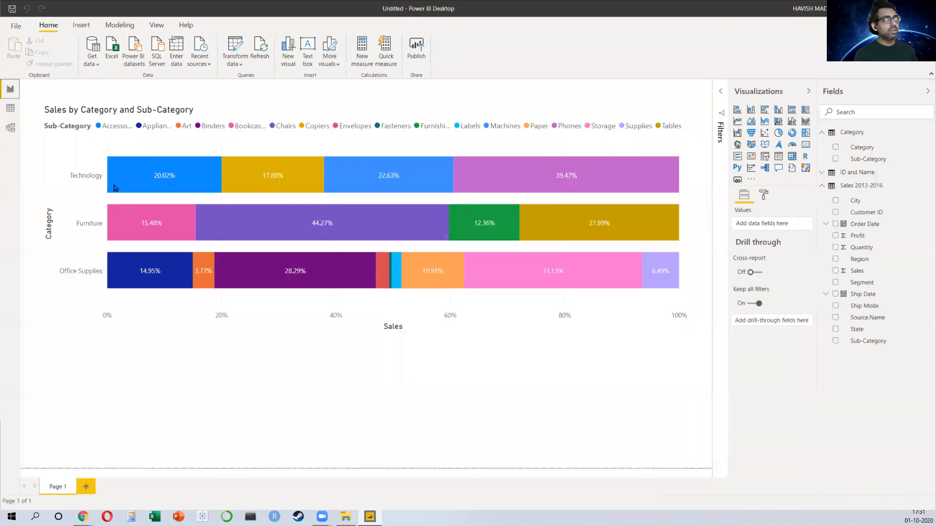
# Step: Turn on a border and a shadow for the stacked bar chart
pyautogui.click(491, 326)
pyautogui.click(763, 196)
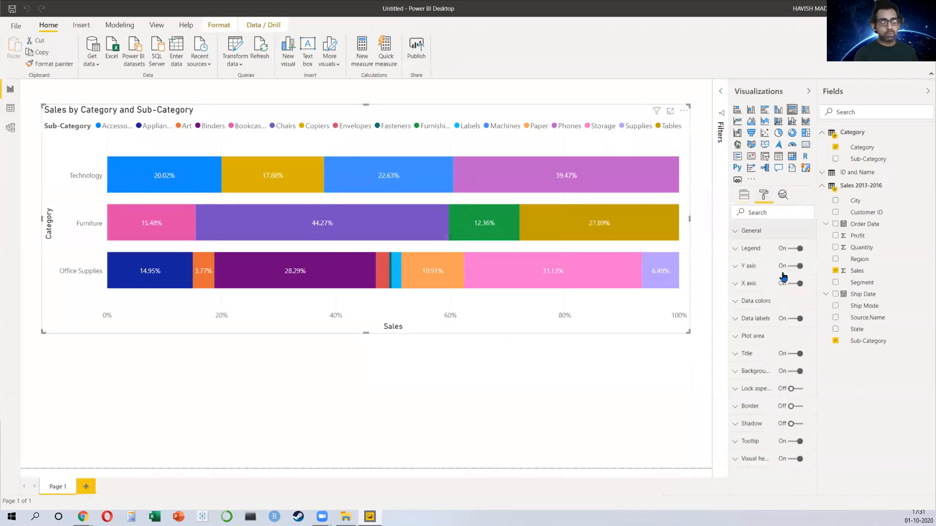
pyautogui.click(794, 406)
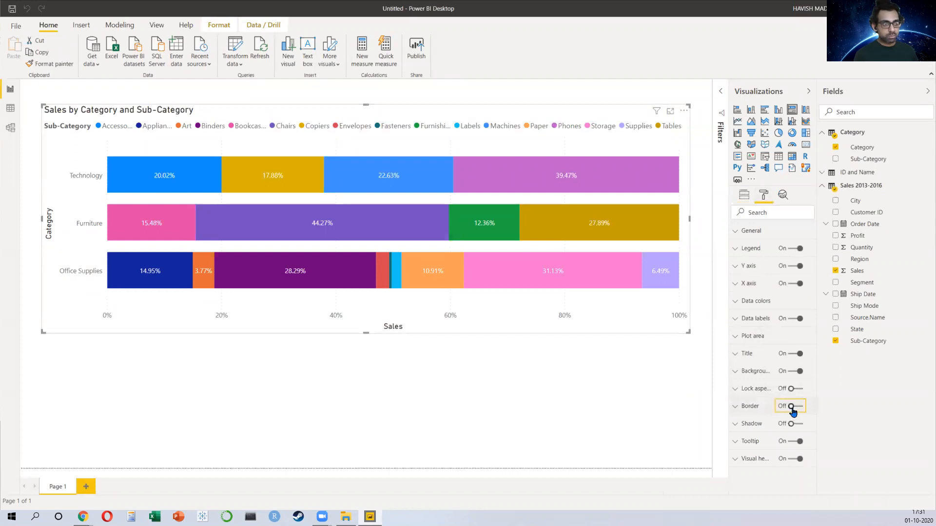
pyautogui.click(794, 424)
pyautogui.click(524, 438)
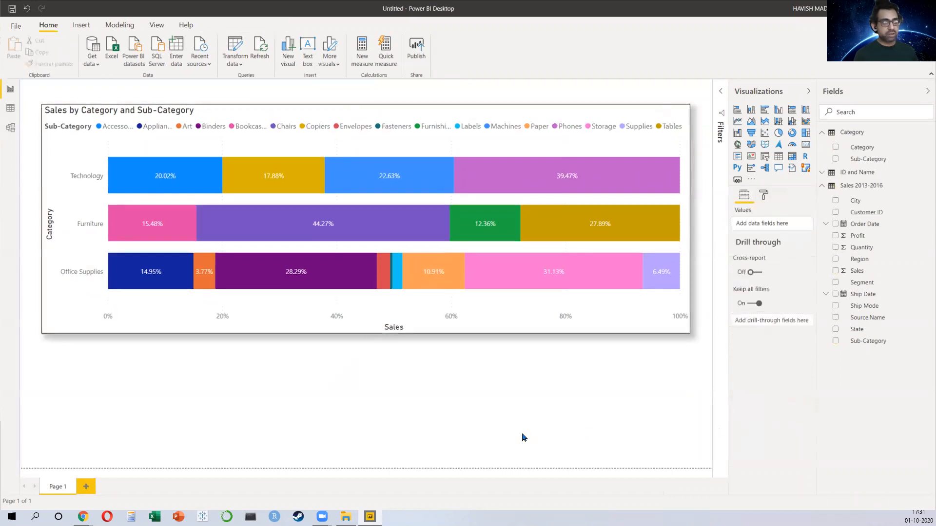
# Step: Add a new report page, enable it as a tooltip page and set its page size type to Tooltip
pyautogui.click(86, 487)
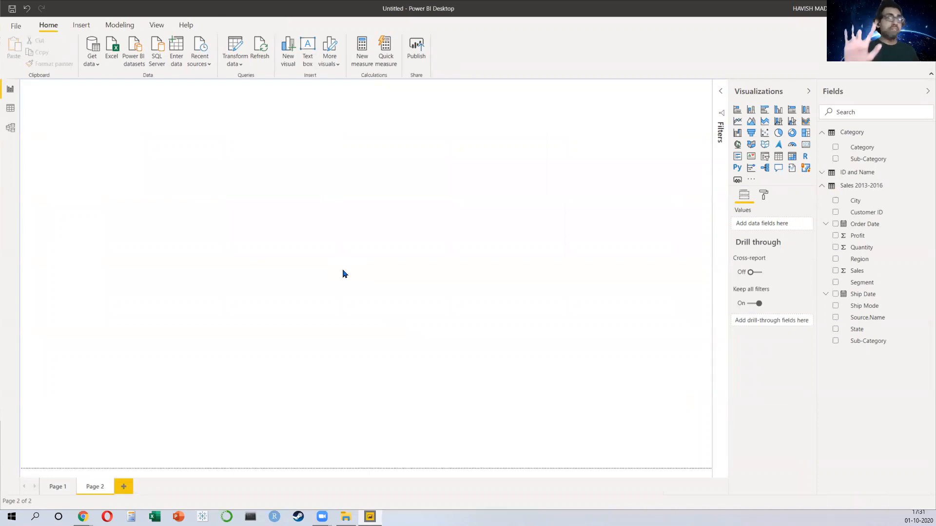
pyautogui.click(764, 195)
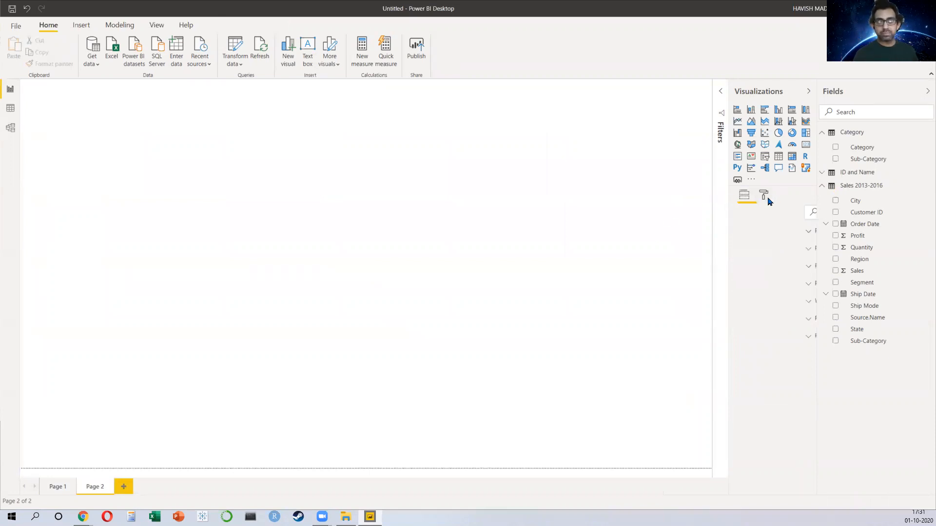
pyautogui.click(766, 235)
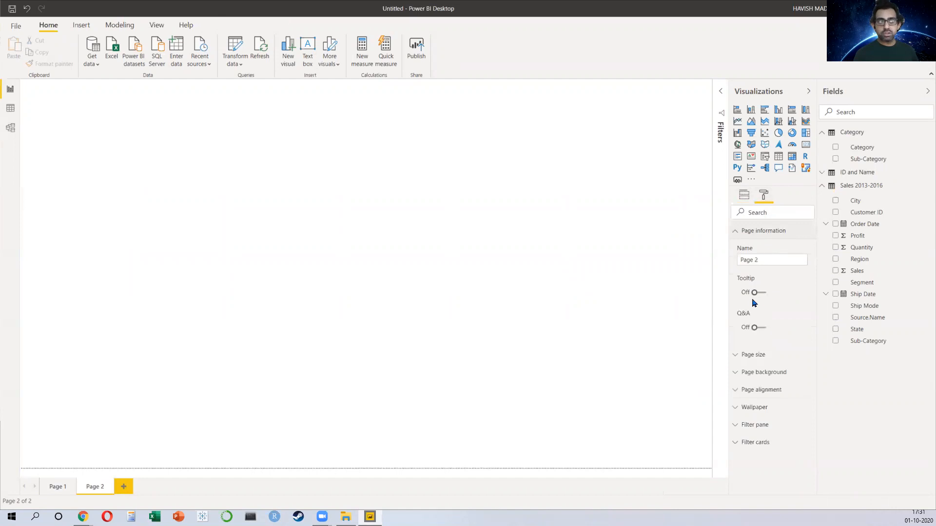
pyautogui.click(757, 356)
pyautogui.scroll(-1, 761, 363)
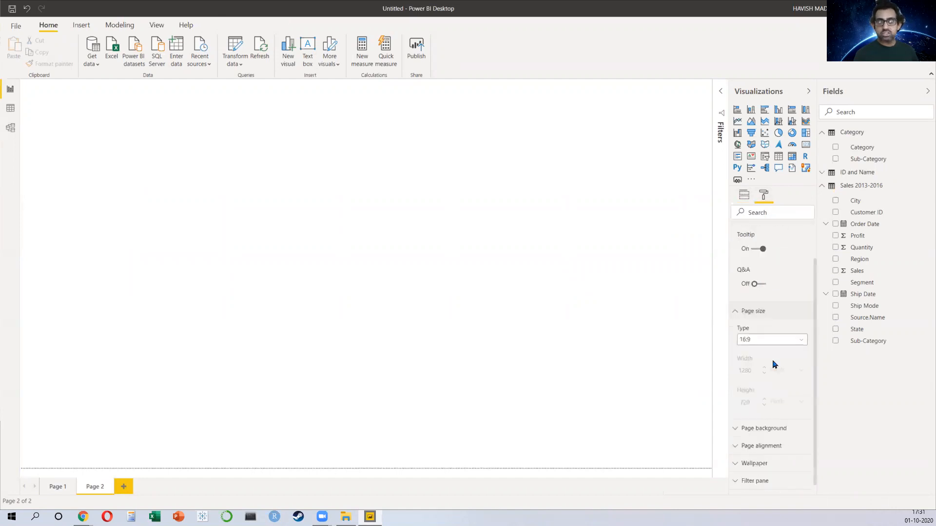
pyautogui.click(775, 335)
pyautogui.click(768, 379)
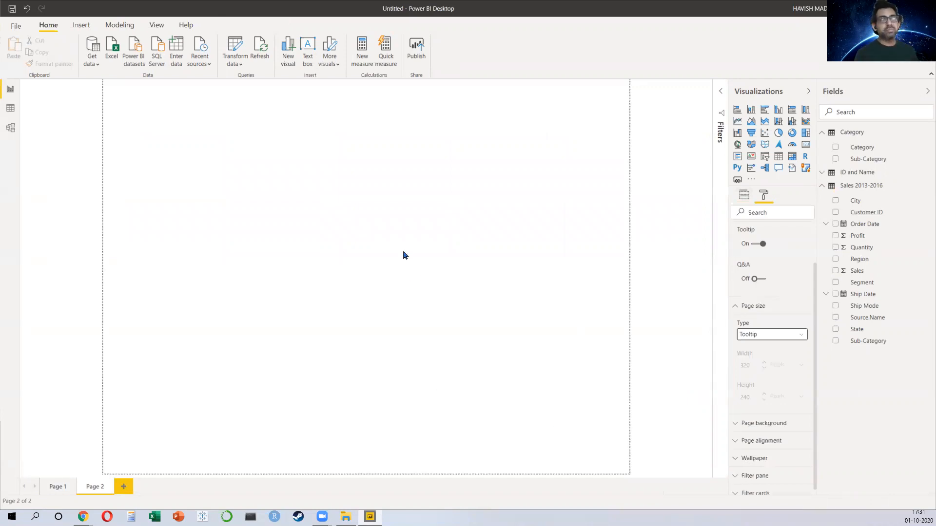
# Step: Insert a table on the new page showing the Name field with Sales and Profit values
pyautogui.click(790, 160)
pyautogui.moveTo(344, 168); pyautogui.dragTo(363, 184)
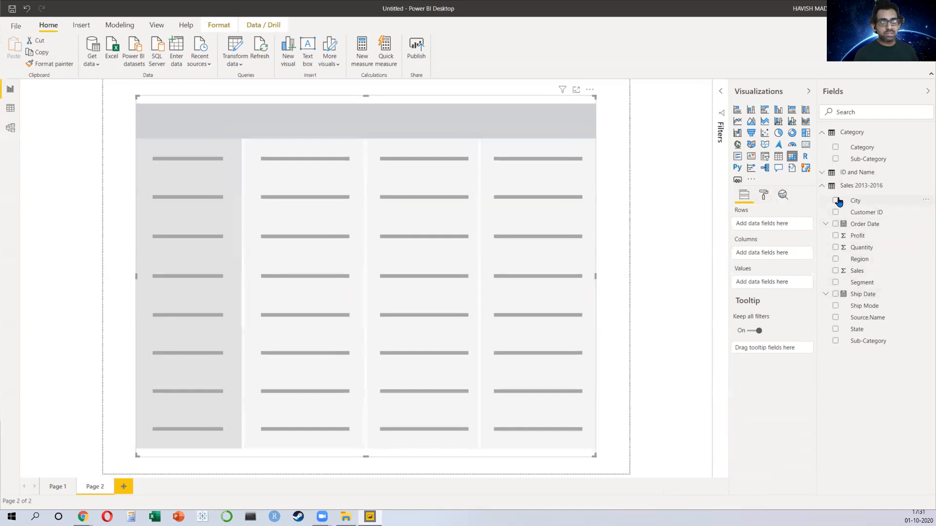
pyautogui.click(823, 173)
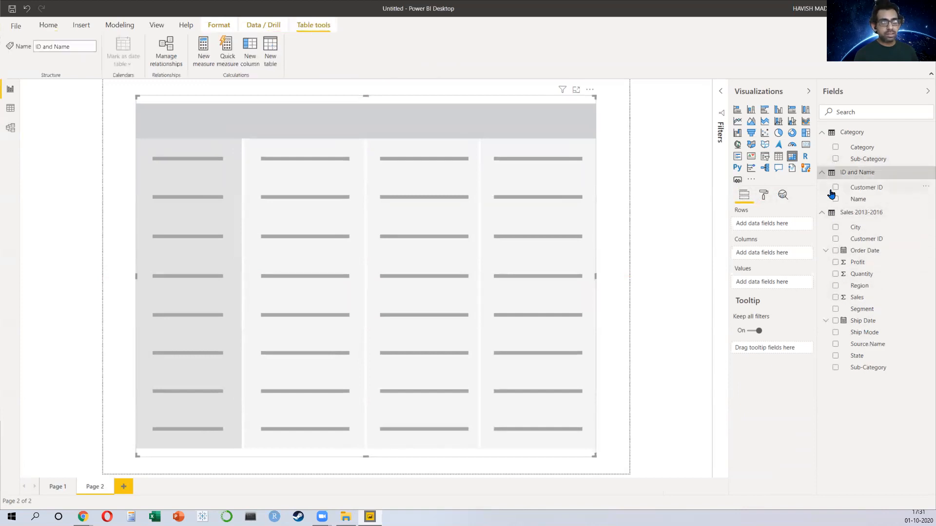
pyautogui.click(835, 198)
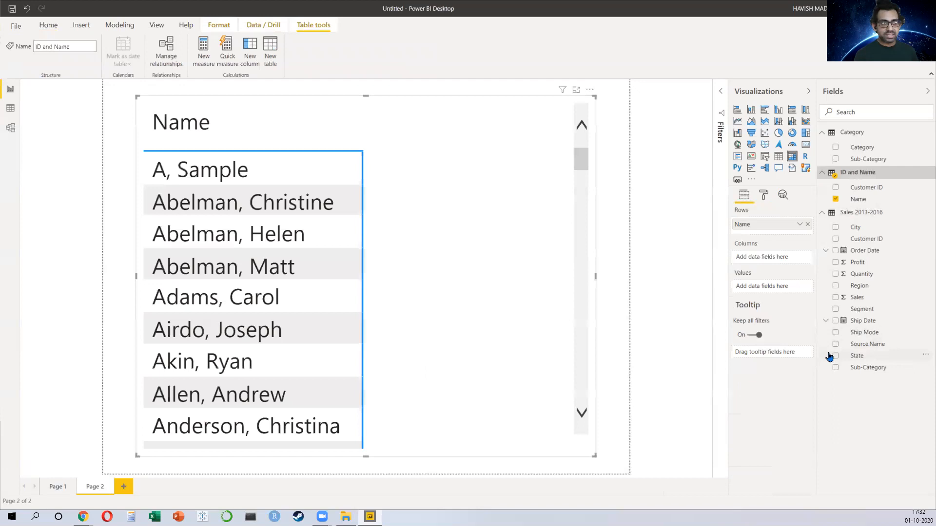
pyautogui.click(835, 297)
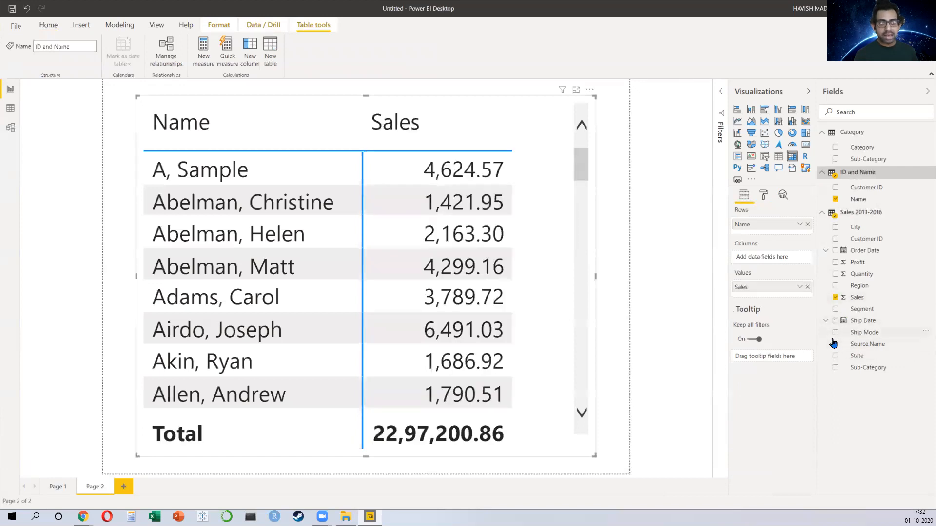
pyautogui.click(835, 263)
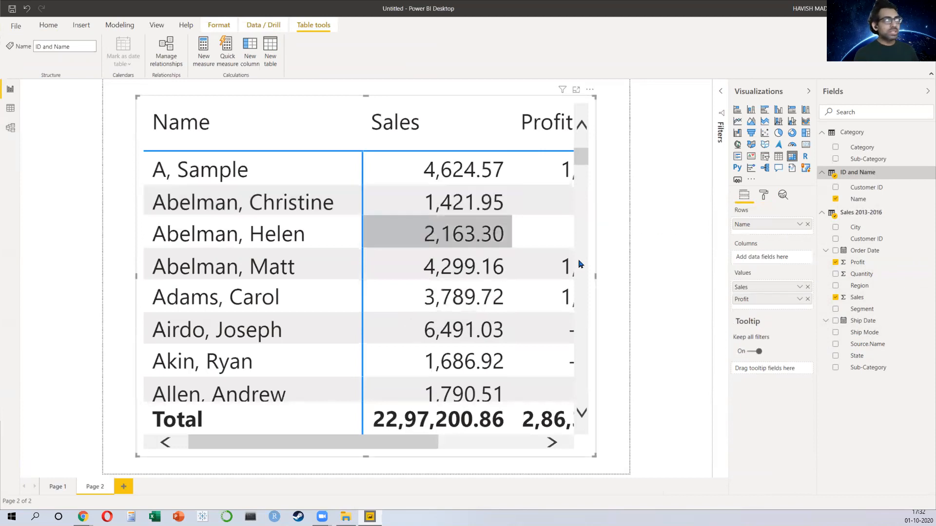
# Step: Filter the table's Name field to the Top 5 by Sales value
pyautogui.scroll(-20, 407, 258)
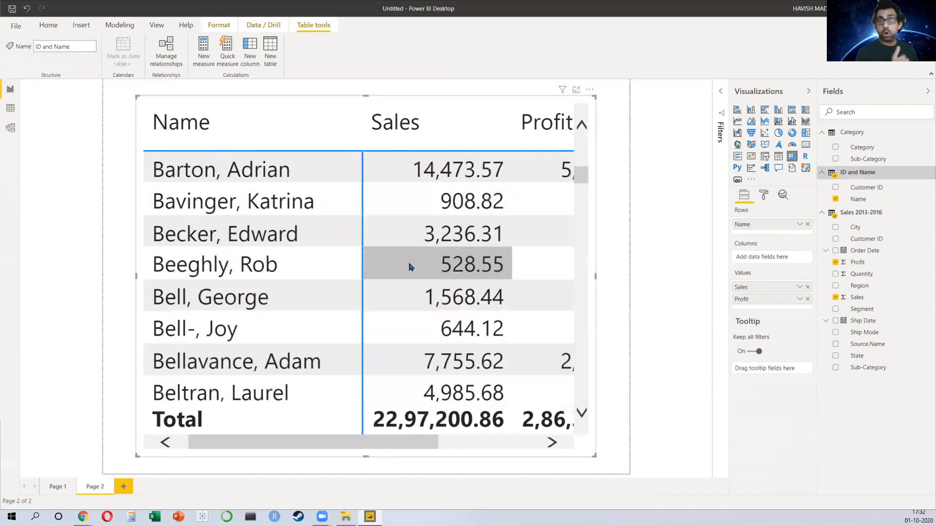
pyautogui.scroll(1, 409, 267)
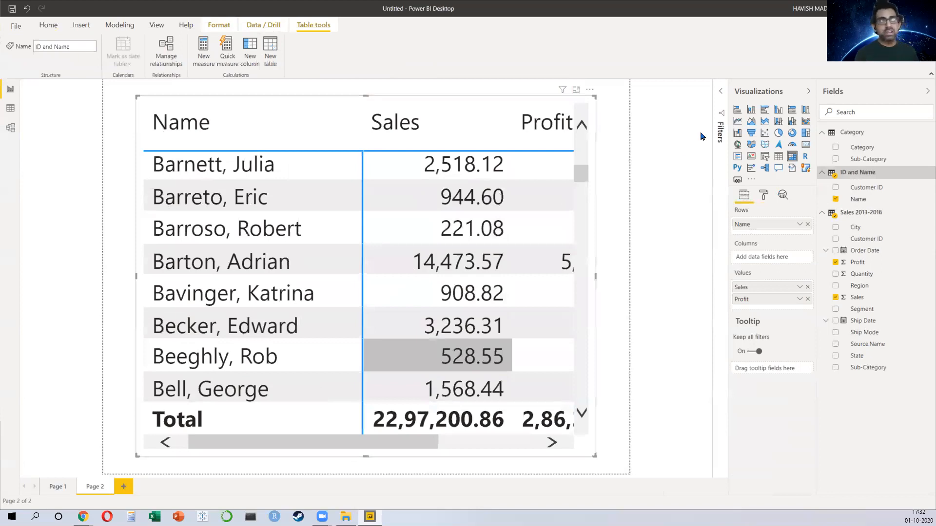
pyautogui.click(720, 91)
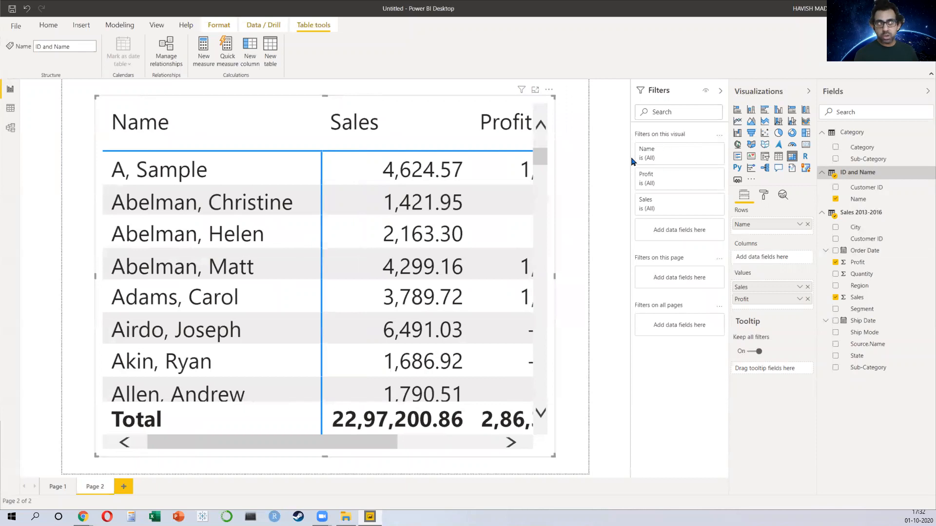
pyautogui.click(705, 150)
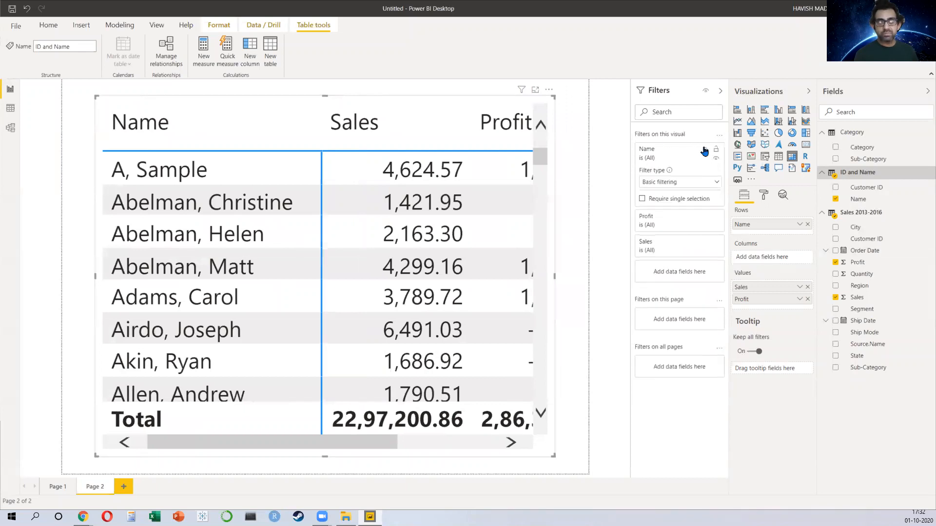
pyautogui.click(703, 184)
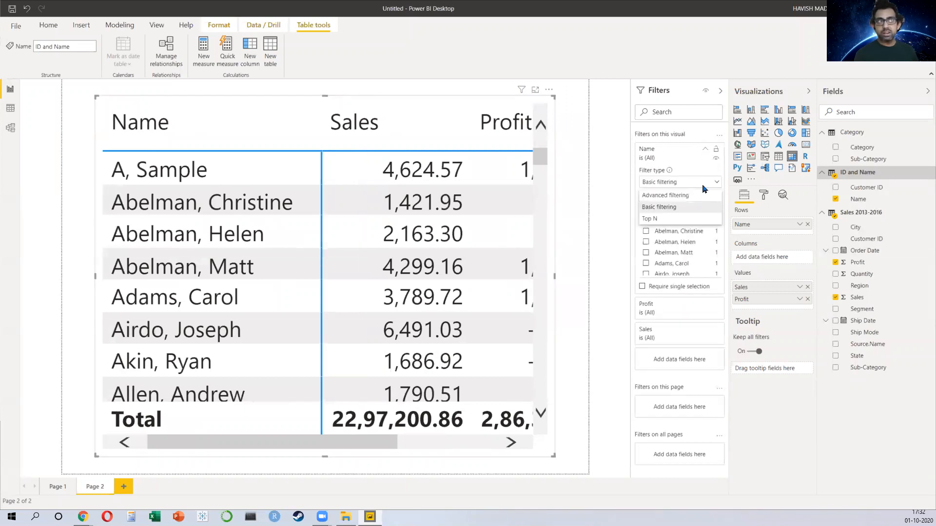
pyautogui.click(676, 220)
pyautogui.write('5')
pyautogui.moveTo(863, 298); pyautogui.dragTo(693, 247)
pyautogui.moveTo(863, 299); pyautogui.dragTo(682, 237)
pyautogui.click(707, 248)
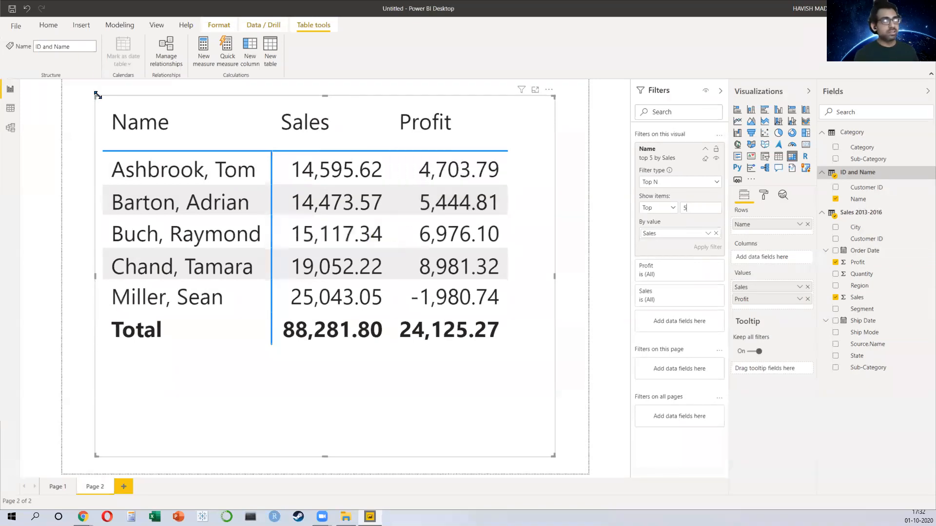
# Step: Open the ID and Name query in Power Query and select its Name column
pyautogui.click(48, 26)
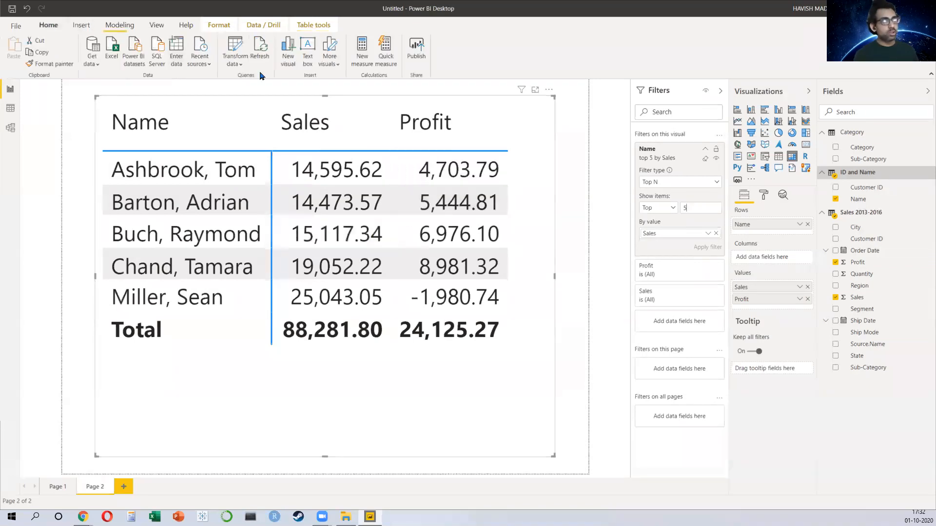
pyautogui.click(227, 46)
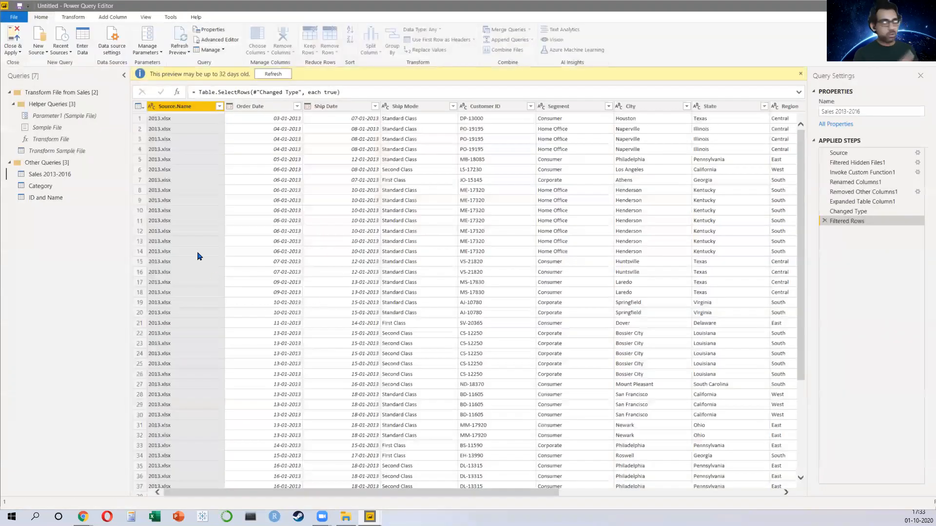
pyautogui.click(44, 198)
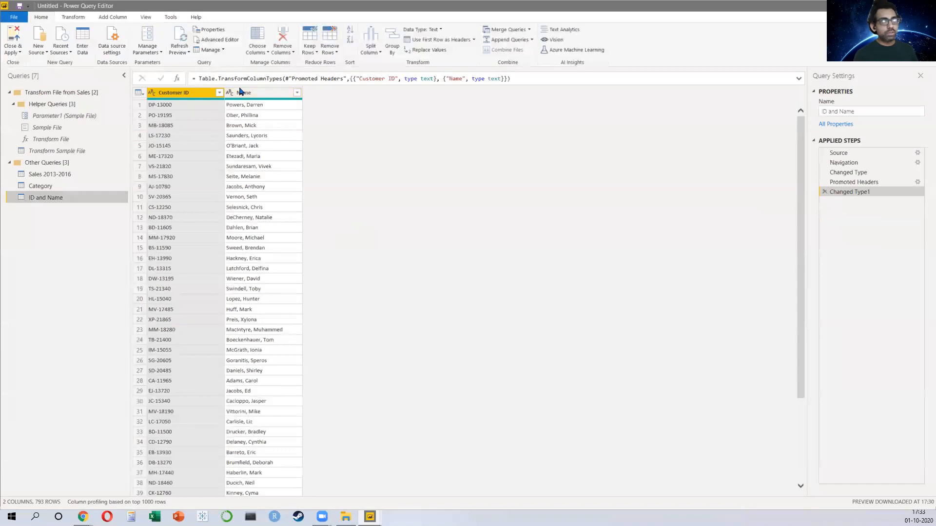
pyautogui.click(242, 92)
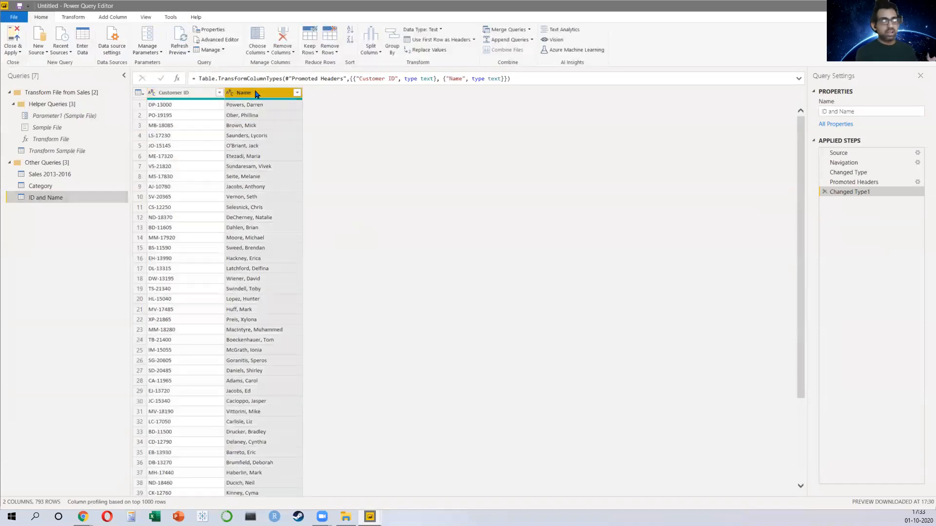
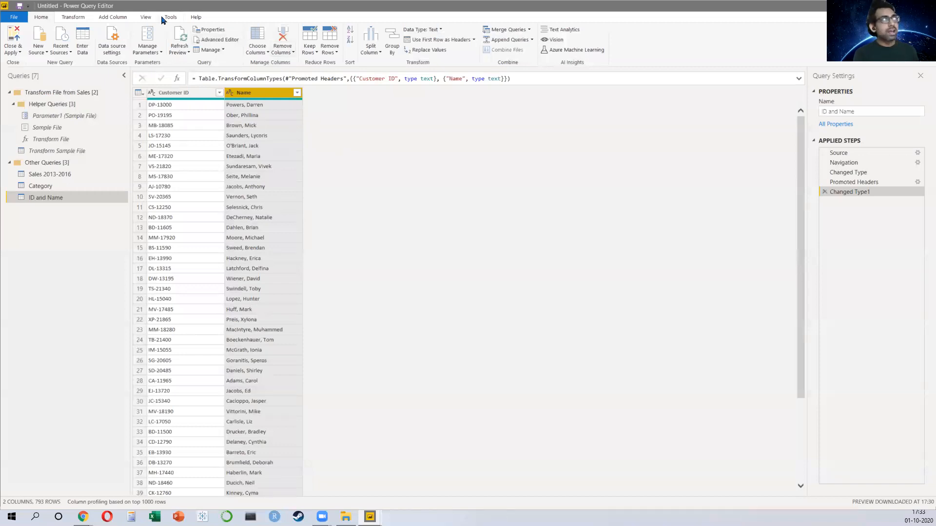
# Step: Try adding a column from examples on the Name column, entering first name plus last-name initial samples for four customers, then cancel
pyautogui.click(124, 18)
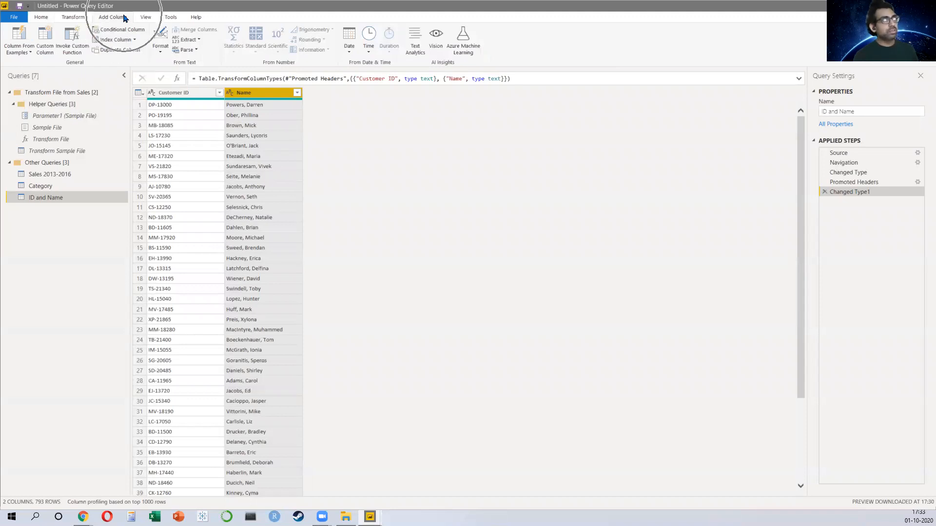
pyautogui.press('ctrl')
pyautogui.press('ctrl')
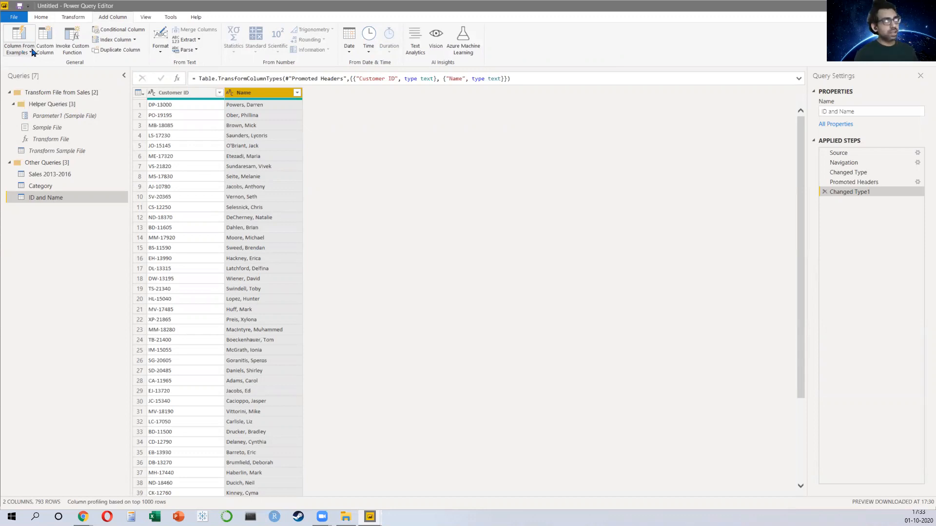
pyautogui.click(29, 53)
pyautogui.click(34, 76)
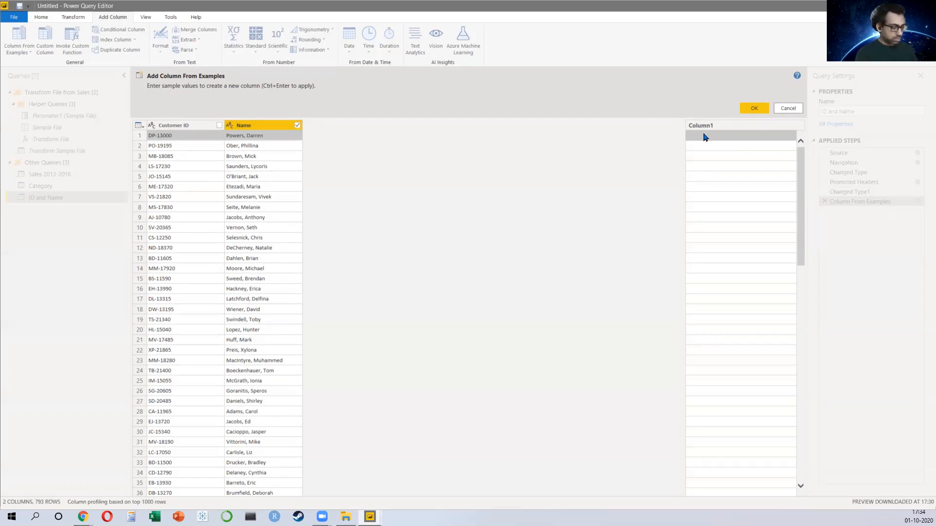
pyautogui.write('Darren P.')
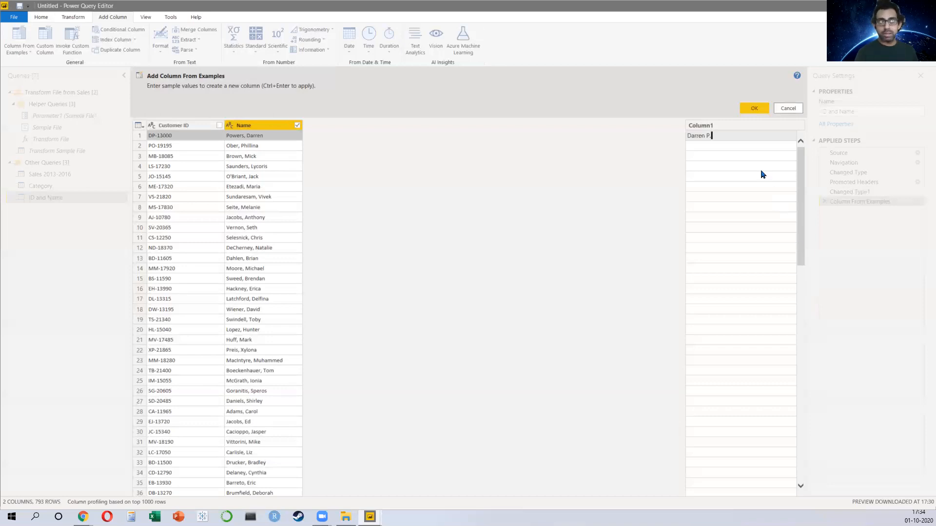
pyautogui.click(708, 156)
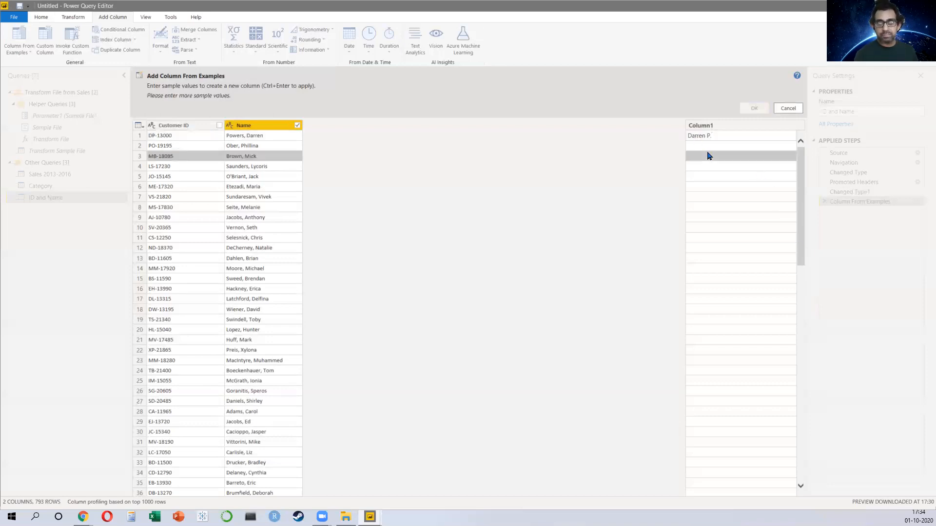
pyautogui.moveTo(709, 154); pyautogui.dragTo(730, 344)
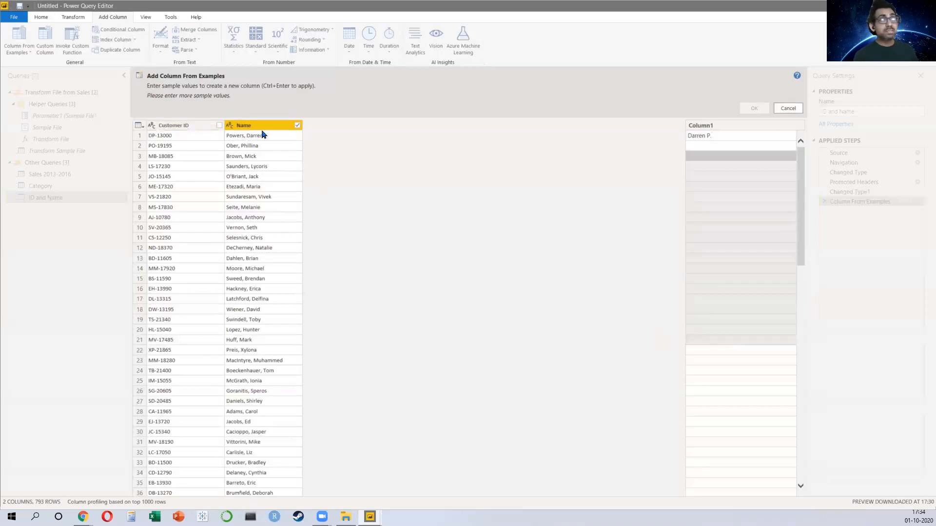
pyautogui.click(720, 145)
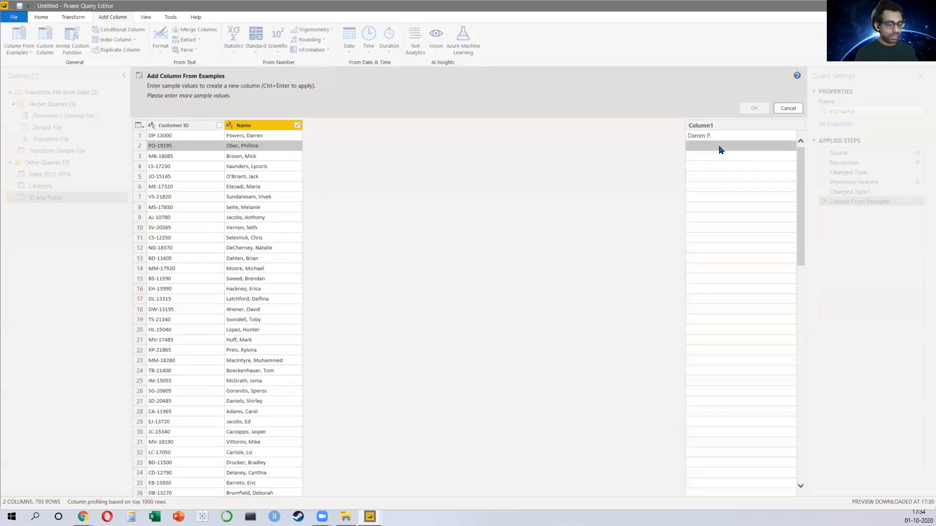
pyautogui.write('Phillina')
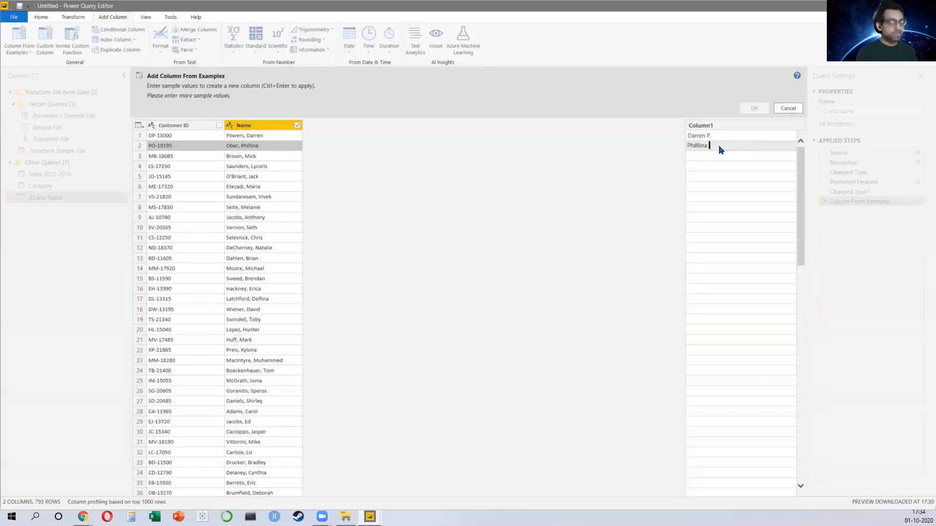
pyautogui.write(' O.')
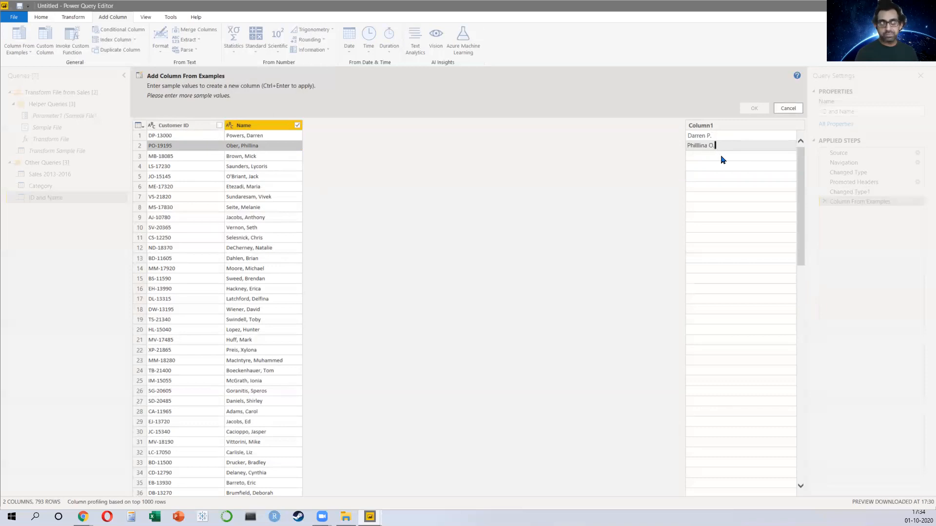
pyautogui.click(722, 157)
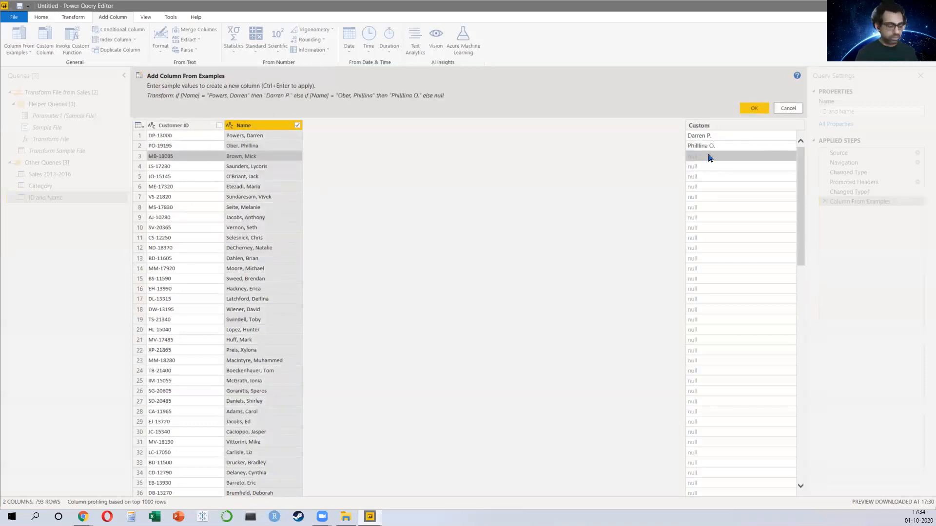
pyautogui.write('Mick B')
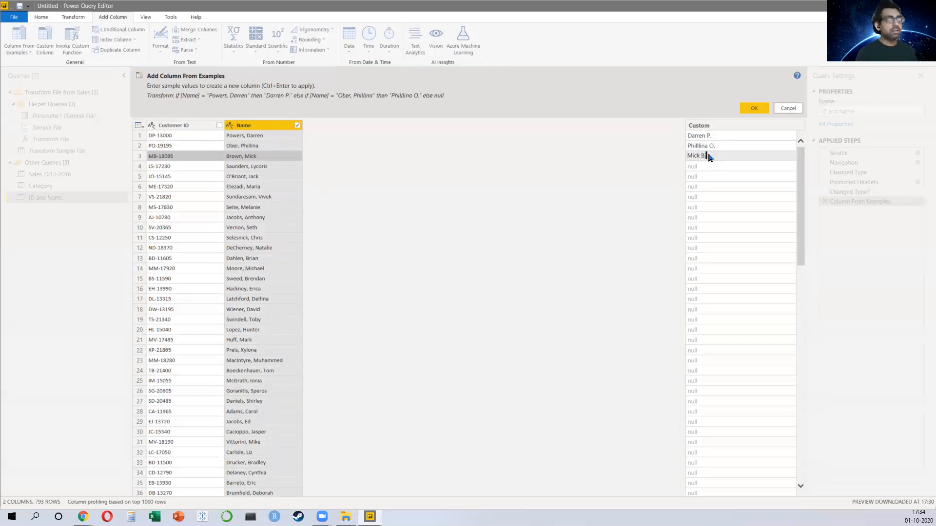
pyautogui.write('.')
pyautogui.press('Return')
pyautogui.write('L')
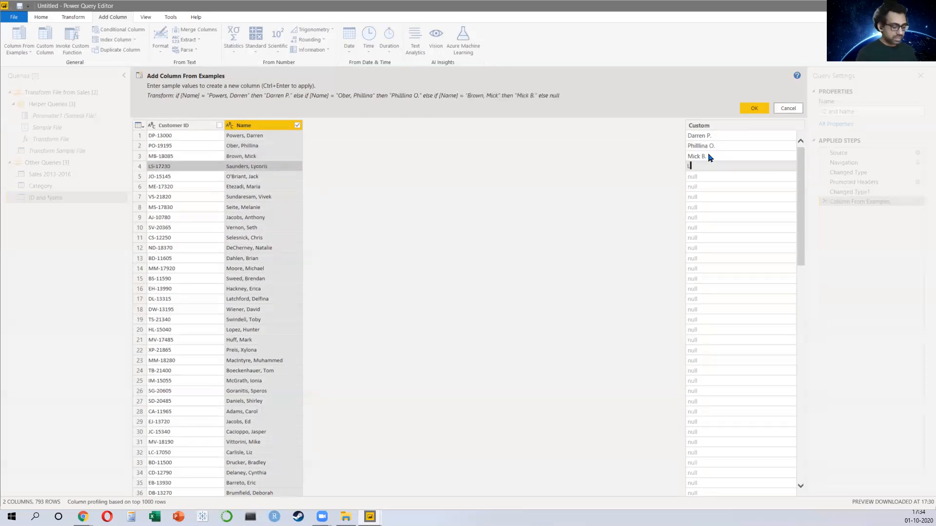
pyautogui.write('ycoris S')
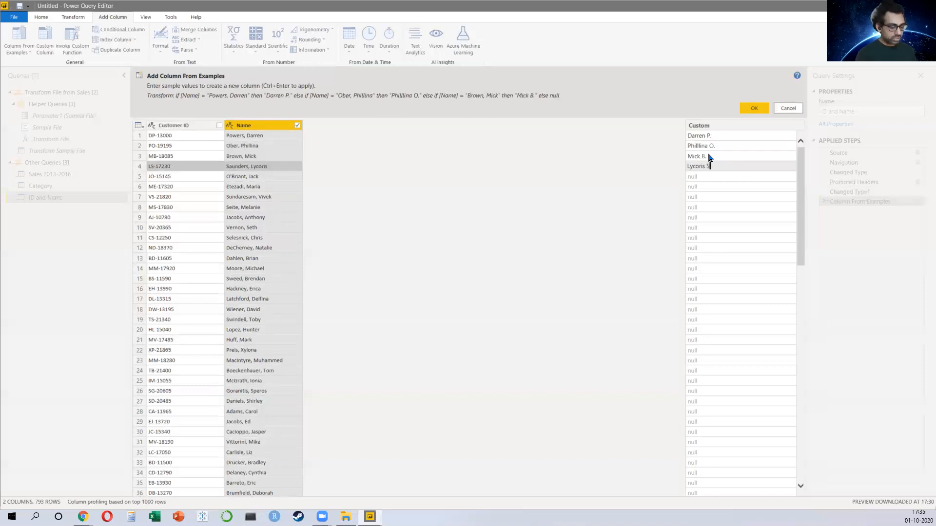
pyautogui.write('.')
pyautogui.press('Return')
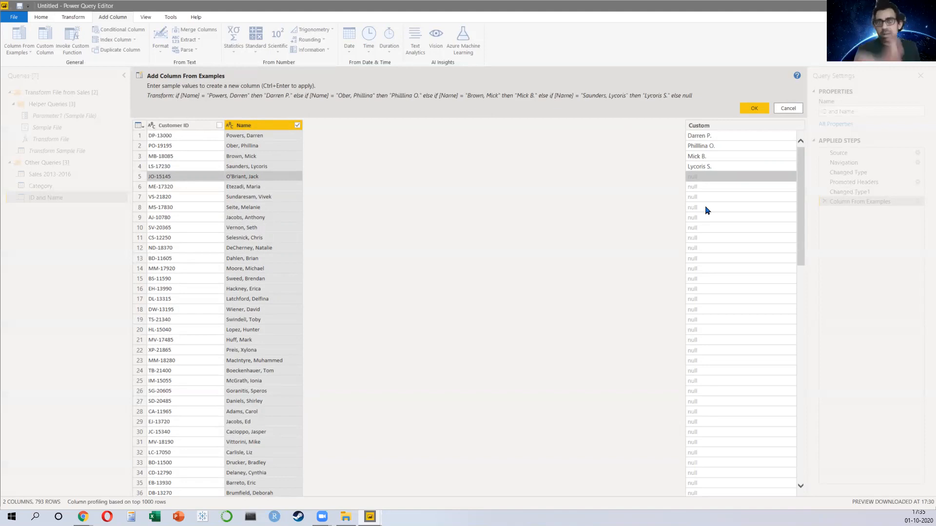
pyautogui.click(798, 110)
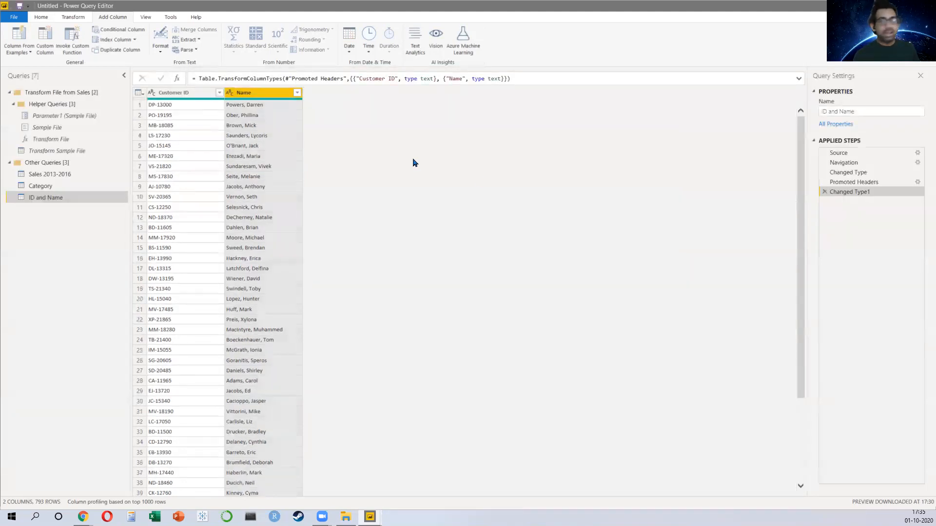
# Step: Start a column from examples using both Customer ID and Name, entering first-name-then-surname samples for the first two rows
pyautogui.click(18, 36)
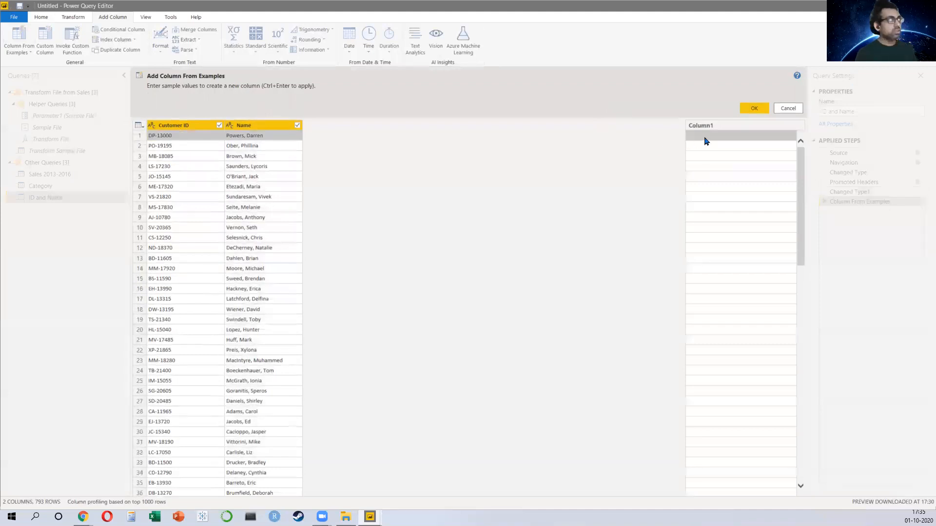
pyautogui.write('Darren Pow')
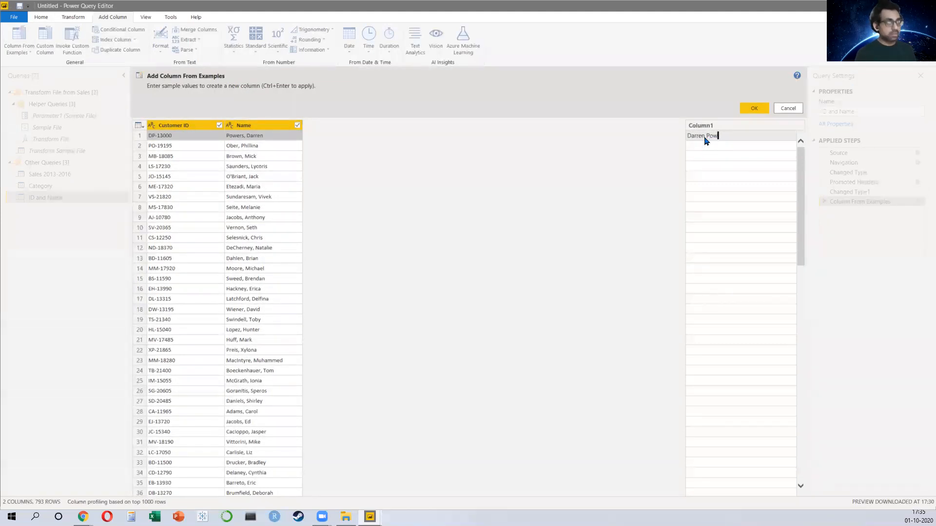
pyautogui.write('ers')
pyautogui.press('Return')
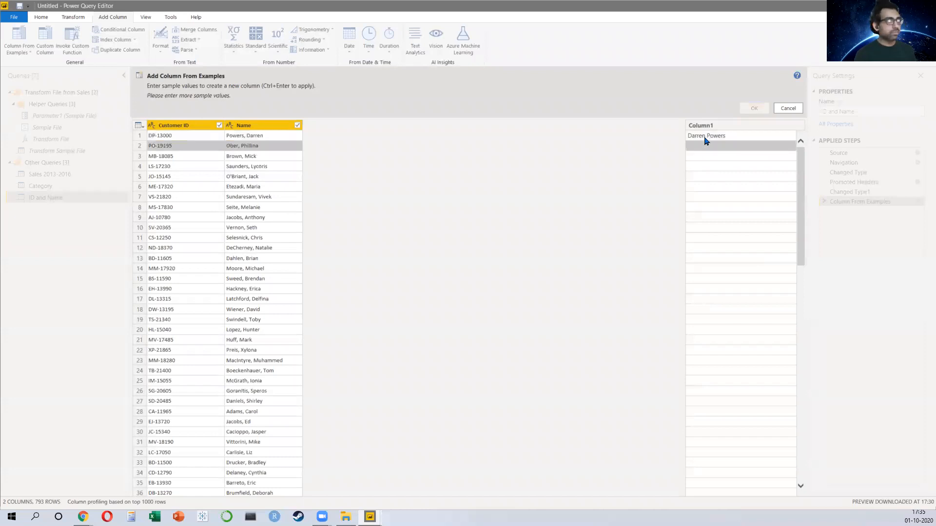
pyautogui.write('Phillina Ober')
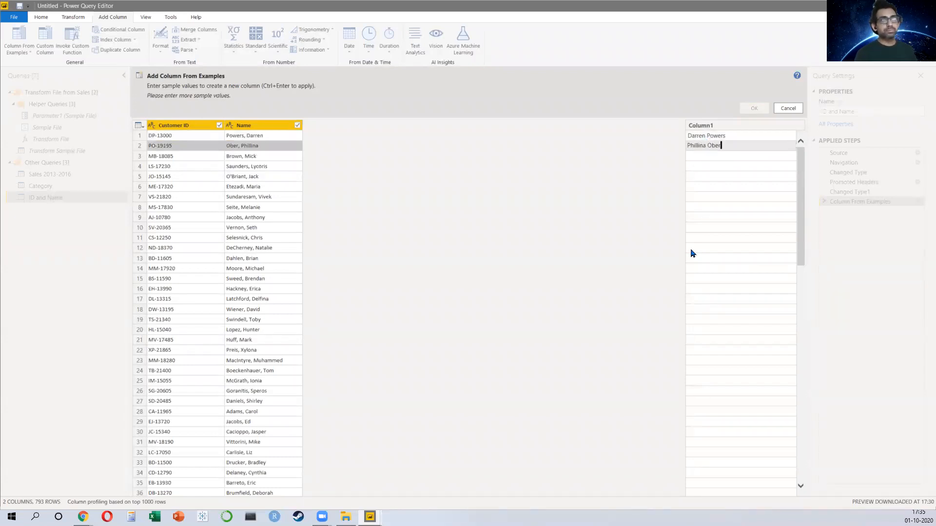
pyautogui.press('Return')
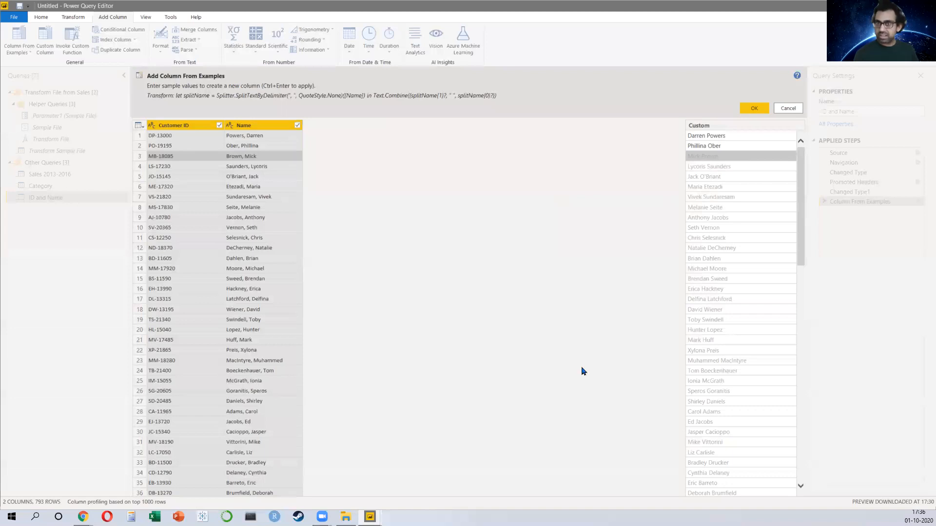
# Step: Shorten both samples to first name plus last-name initial and accept the new Custom column
pyautogui.click(740, 138)
pyautogui.press('BackSpace')
pyautogui.press('BackSpace')
pyautogui.press('BackSpace')
pyautogui.press('BackSpace')
pyautogui.press('BackSpace')
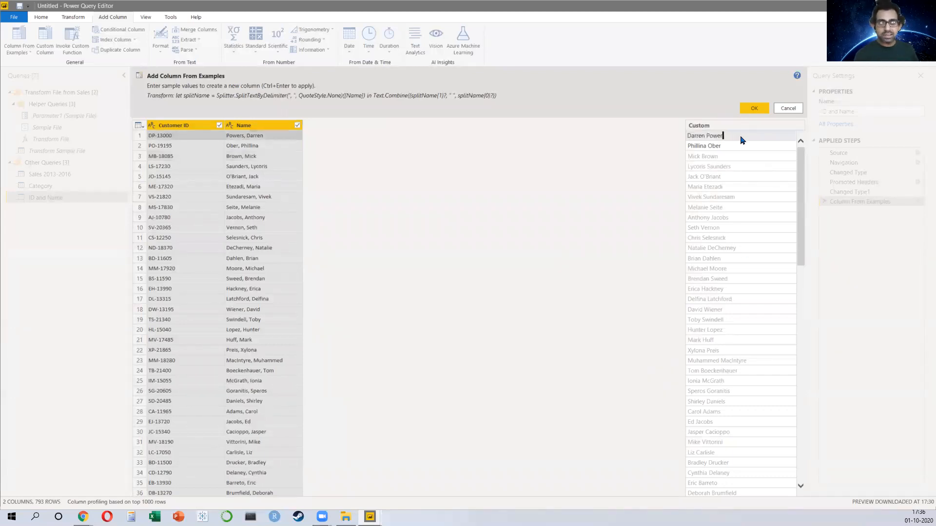
pyautogui.press('Return')
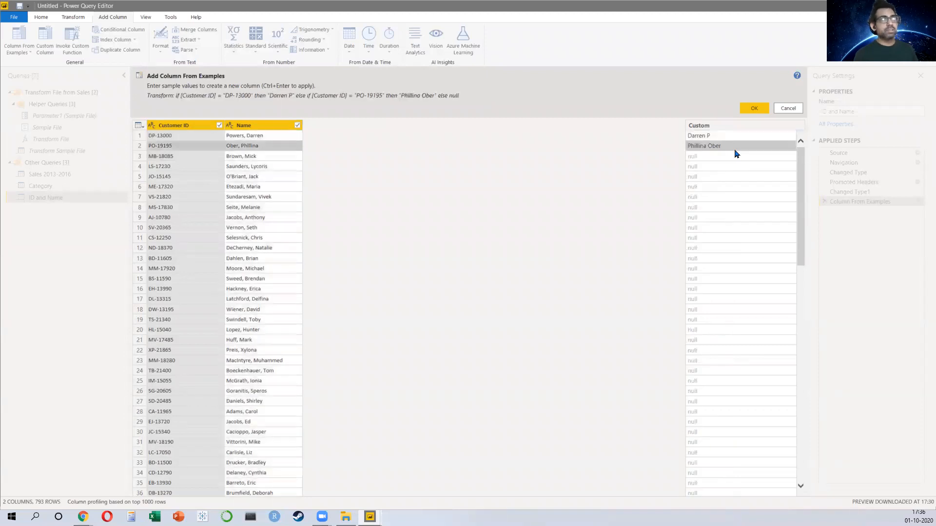
pyautogui.click(736, 148)
pyautogui.press('BackSpace')
pyautogui.press('BackSpace')
pyautogui.press('BackSpace')
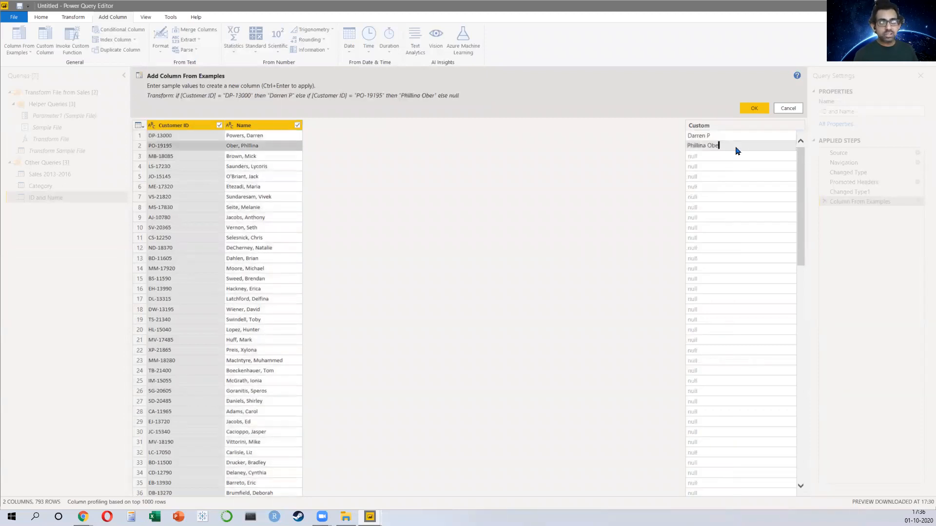
pyautogui.press('Return')
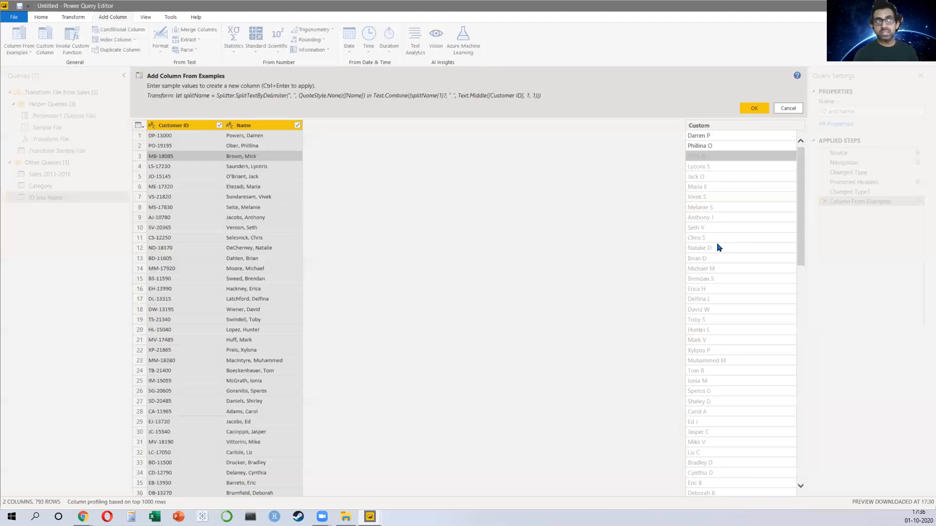
pyautogui.click(756, 112)
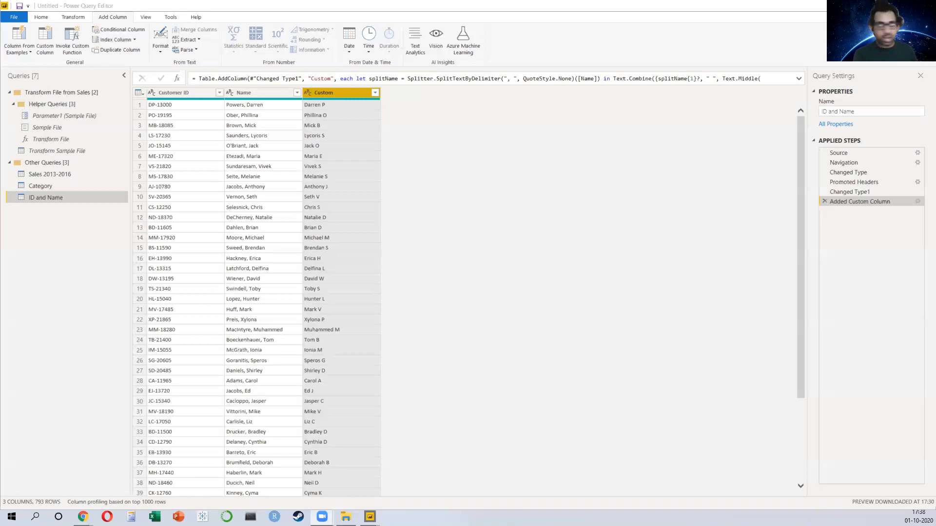
# Step: Close and apply the query changes and open the ID and Name table in data view
pyautogui.click(41, 17)
pyautogui.click(16, 39)
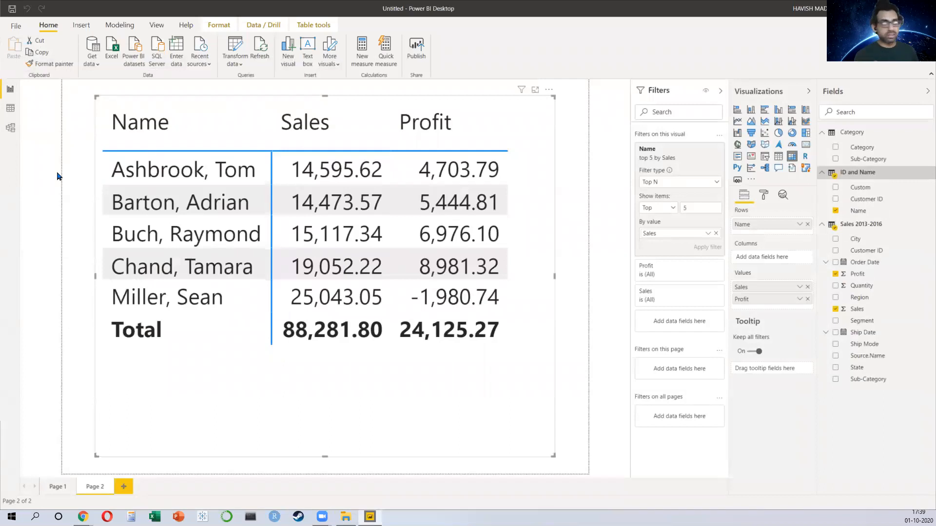
pyautogui.click(11, 111)
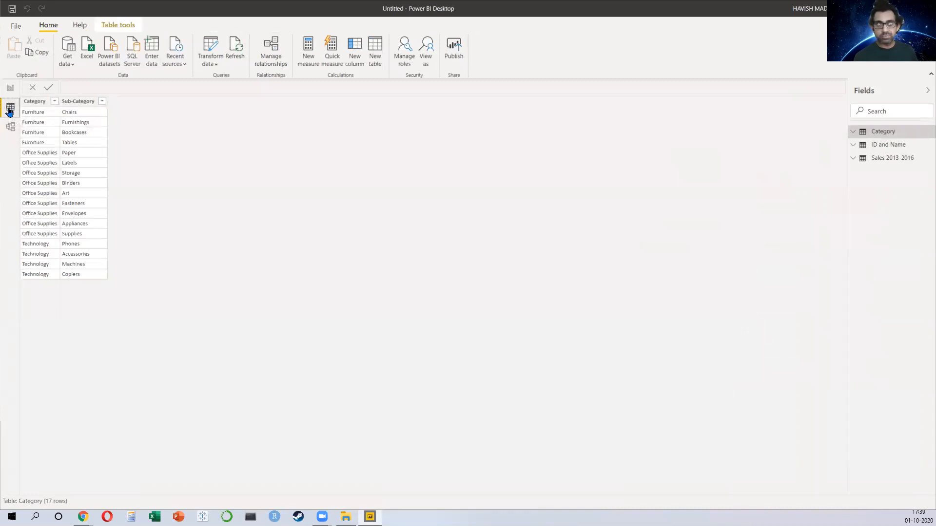
pyautogui.click(886, 146)
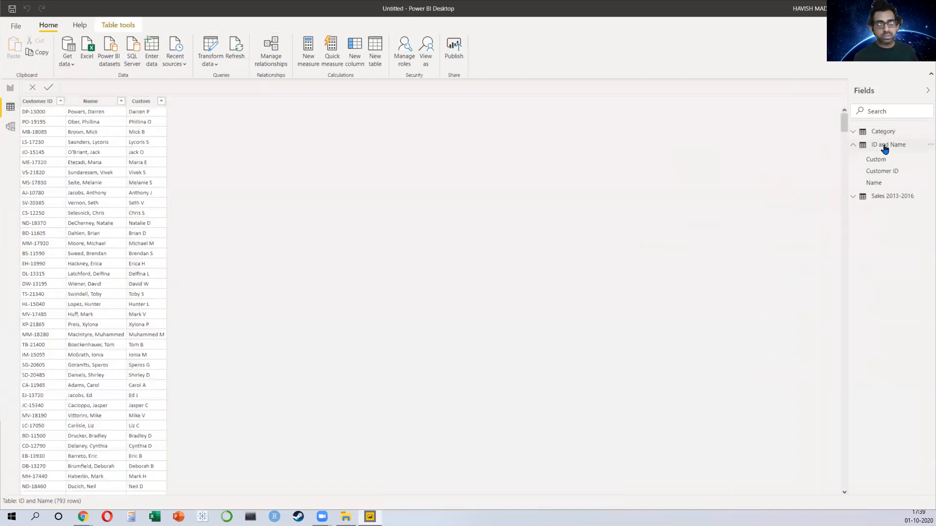
pyautogui.rightClick(886, 148)
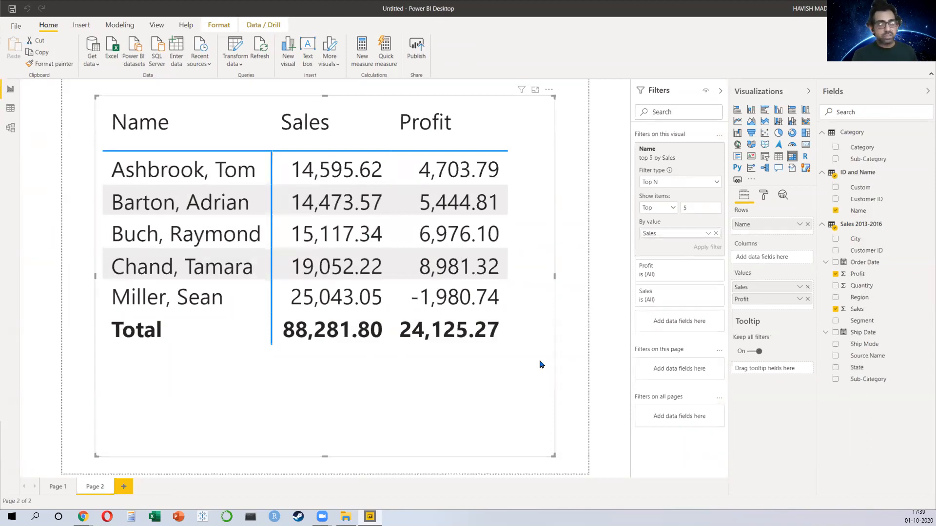
# Step: Replace the Name field in the tooltip table's rows with the new Custom field
pyautogui.click(837, 213)
pyautogui.click(838, 213)
pyautogui.moveTo(858, 187); pyautogui.dragTo(769, 228)
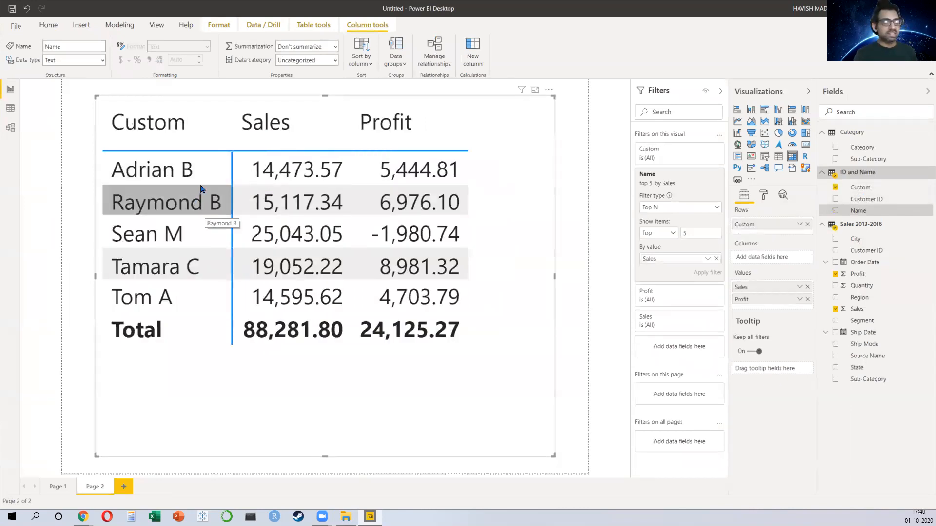
# Step: Reduce the table visual's height and turn on its border and shadow
pyautogui.moveTo(324, 455); pyautogui.dragTo(332, 385)
pyautogui.click(764, 195)
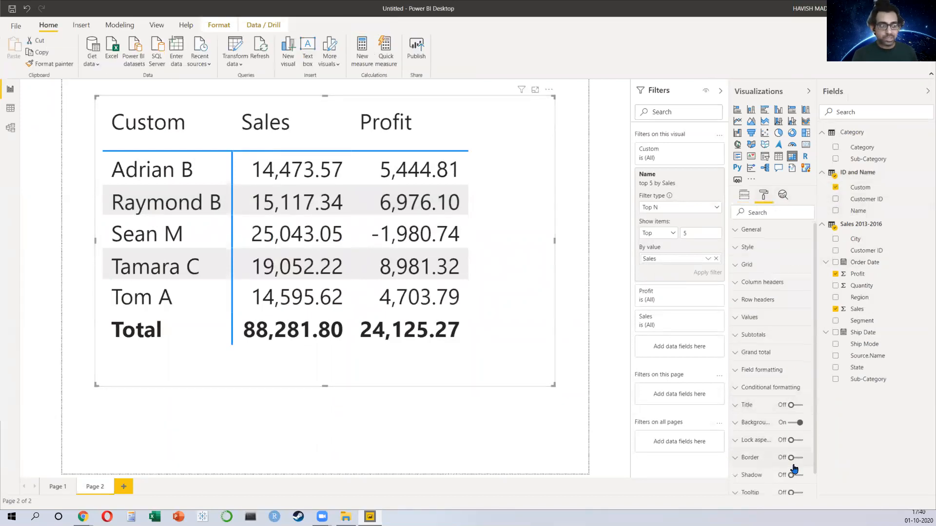
pyautogui.scroll(-1, 795, 469)
pyautogui.click(792, 434)
pyautogui.click(792, 452)
pyautogui.click(496, 445)
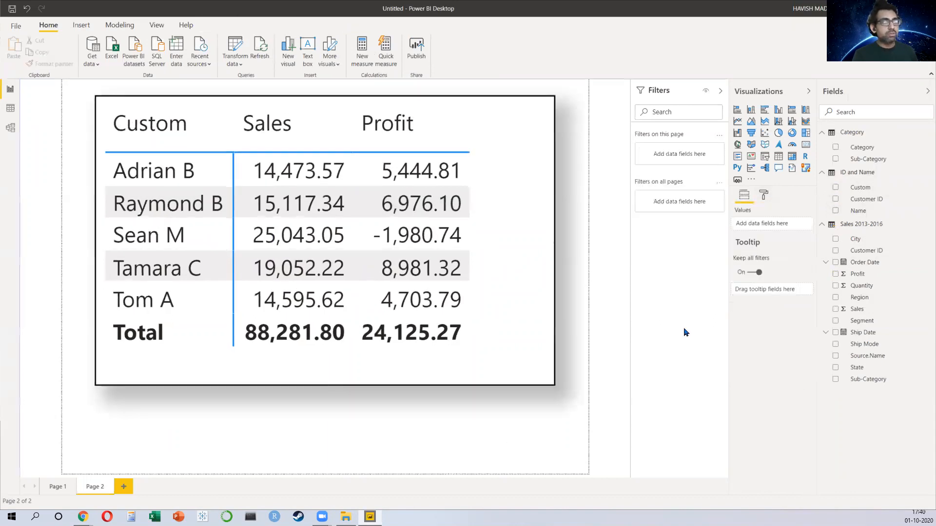
# Step: Set the tooltip page background to a light orange theme colour with 0% transparency
pyautogui.click(765, 197)
pyautogui.click(768, 267)
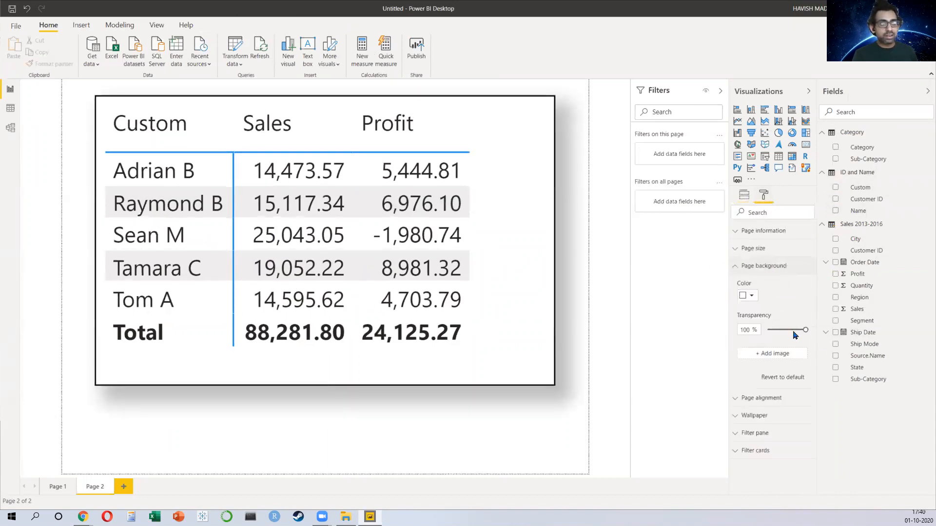
pyautogui.click(750, 297)
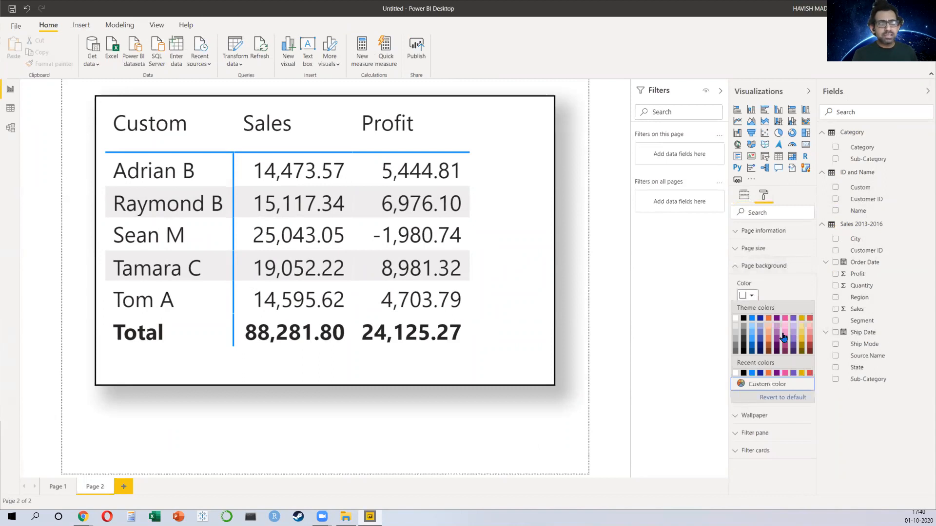
pyautogui.click(768, 340)
pyautogui.moveTo(810, 330); pyautogui.dragTo(756, 341)
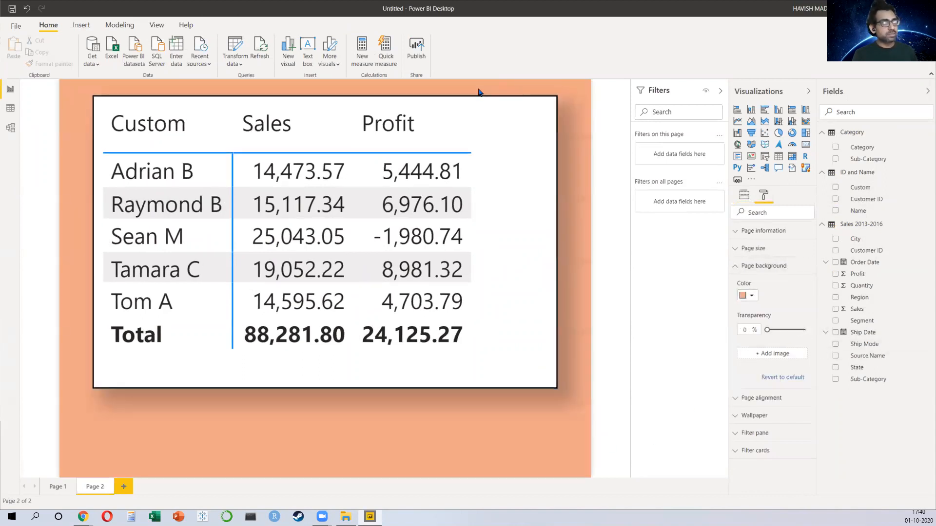
# Step: Move the tooltip page's table visual slightly lower on the canvas
pyautogui.moveTo(485, 103); pyautogui.dragTo(487, 137)
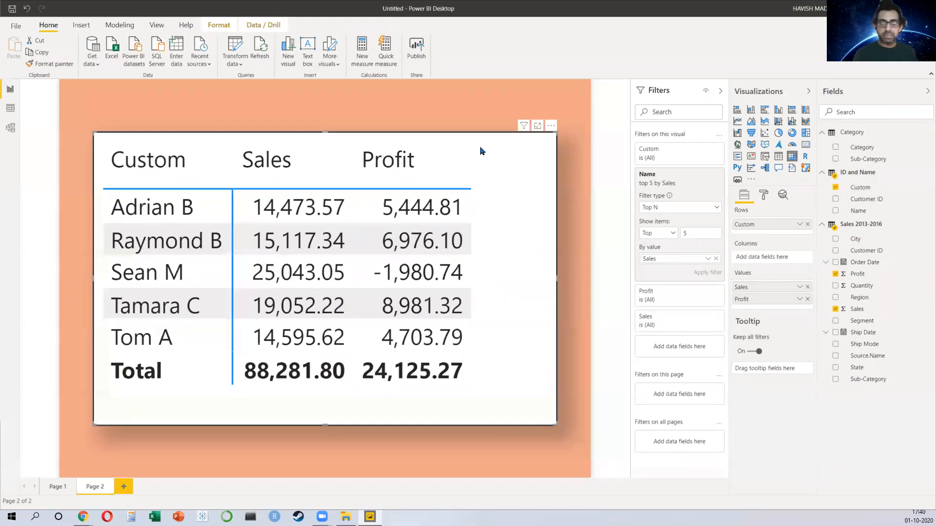
# Step: On Page 1, set the stacked bar chart's tooltip to use the Page 2 report page
pyautogui.click(54, 487)
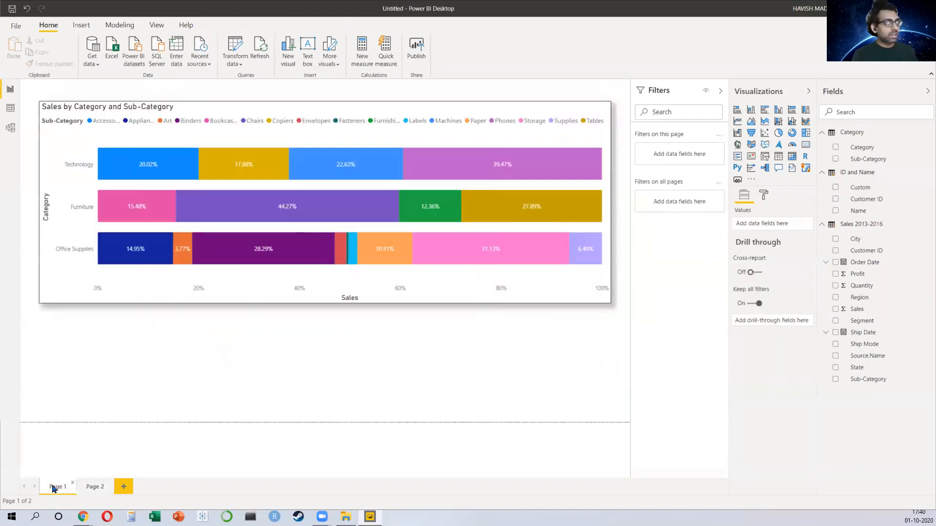
pyautogui.click(553, 298)
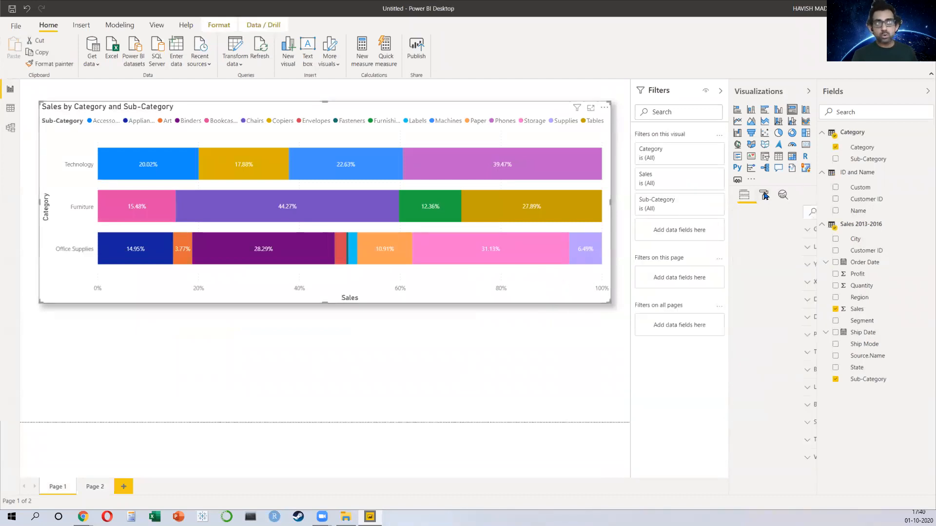
pyautogui.click(764, 195)
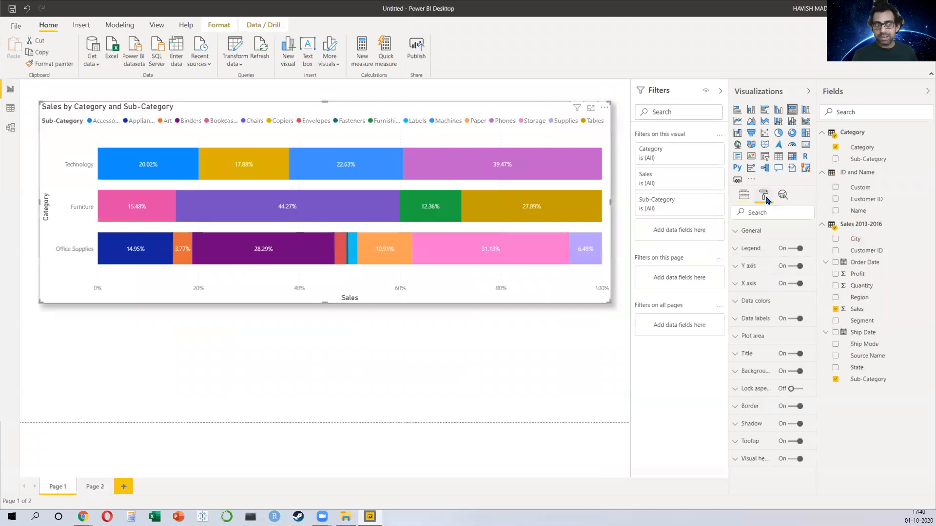
pyautogui.click(761, 441)
pyautogui.scroll(-2, 763, 438)
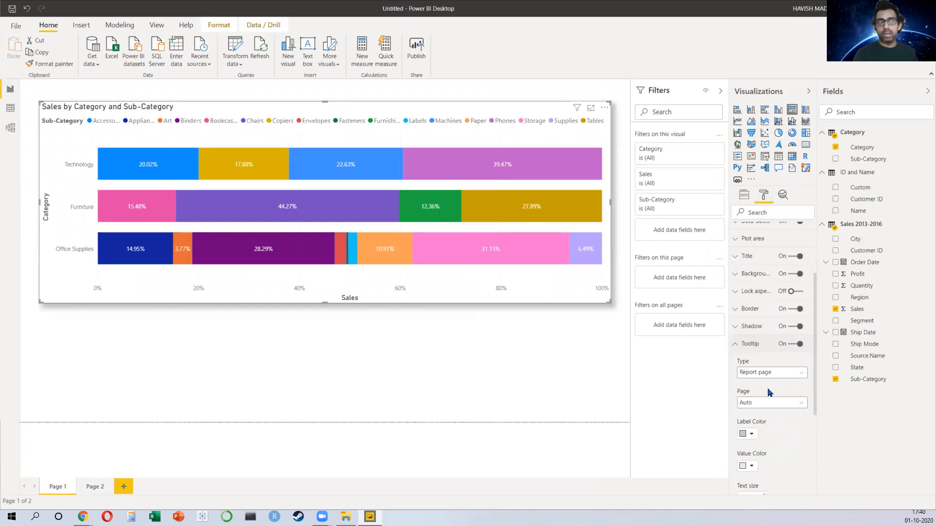
pyautogui.click(773, 403)
pyautogui.click(762, 426)
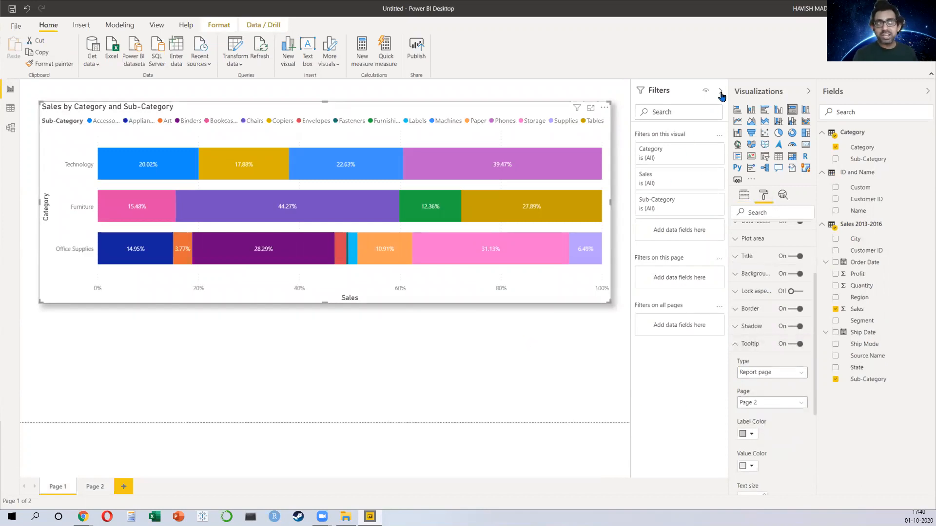
pyautogui.click(720, 93)
pyautogui.click(548, 374)
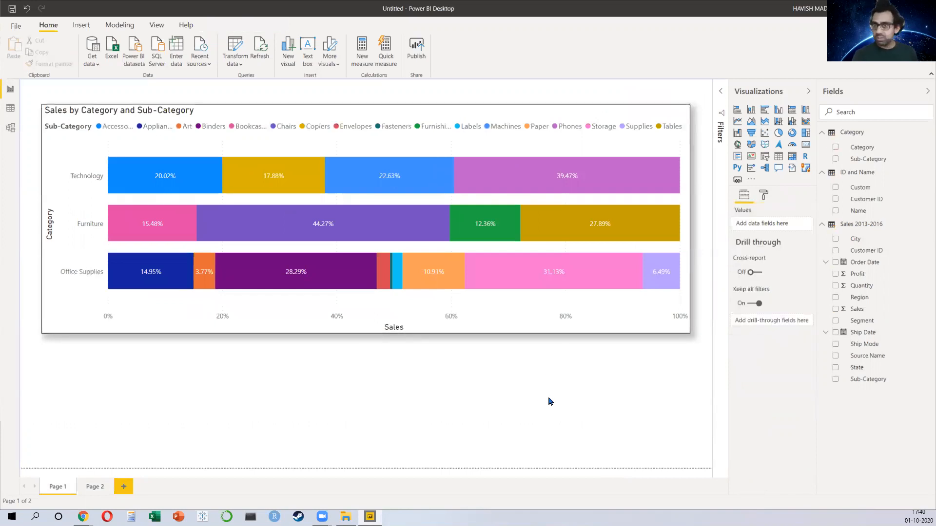
pyautogui.moveTo(614, 190)
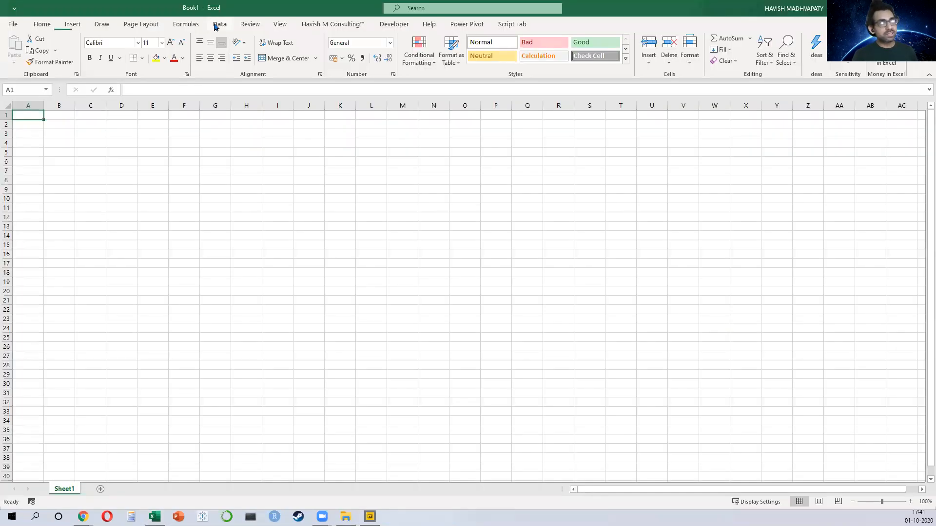
pyautogui.click(219, 25)
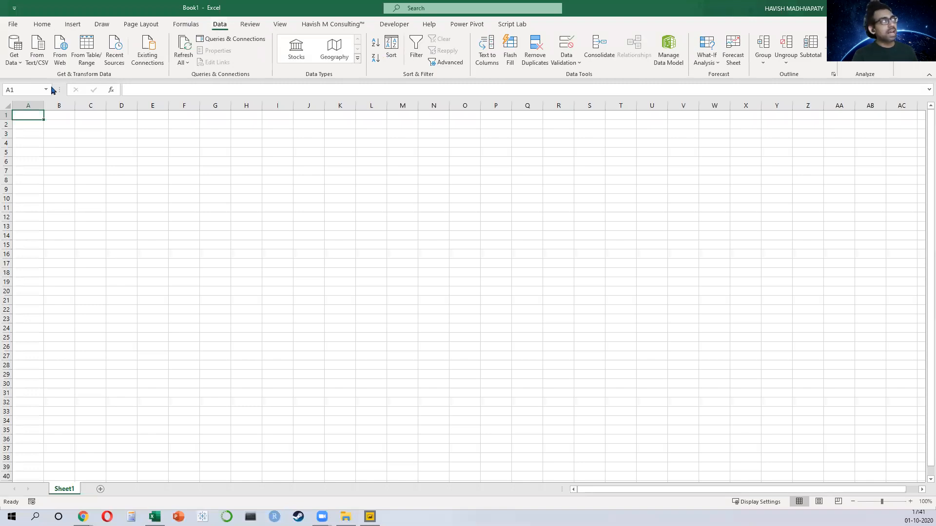
pyautogui.click(14, 54)
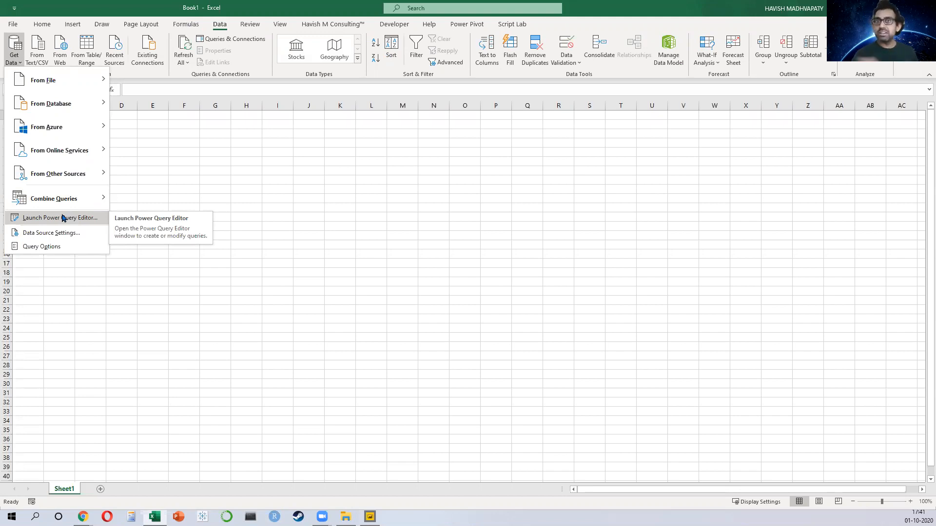
pyautogui.click(475, 25)
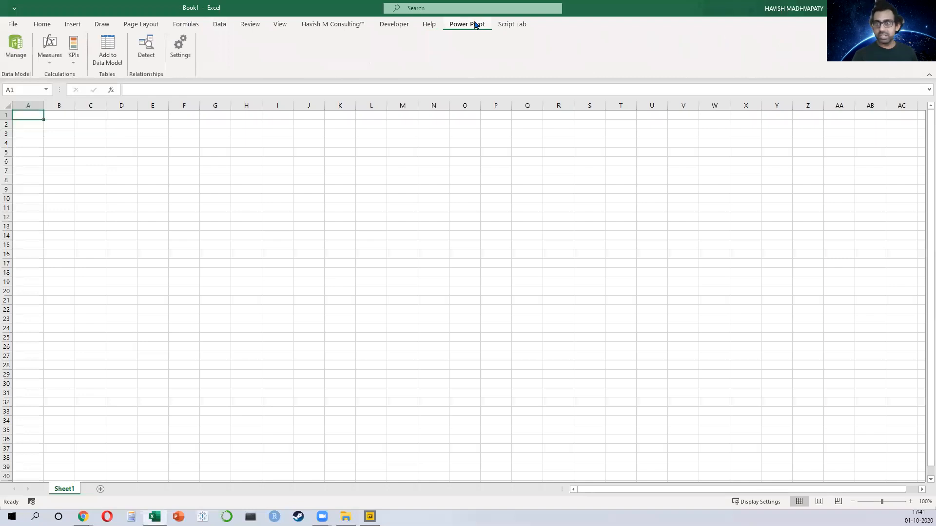
pyautogui.click(21, 55)
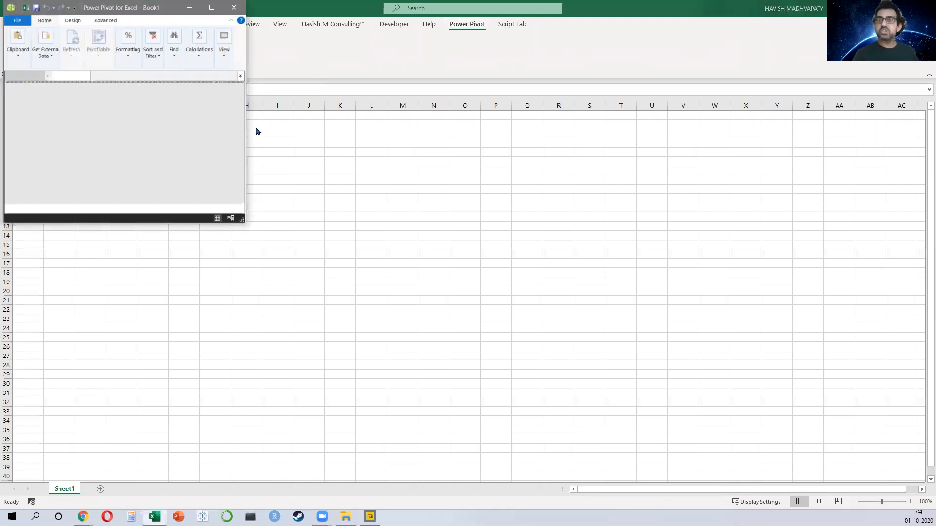
pyautogui.click(206, 11)
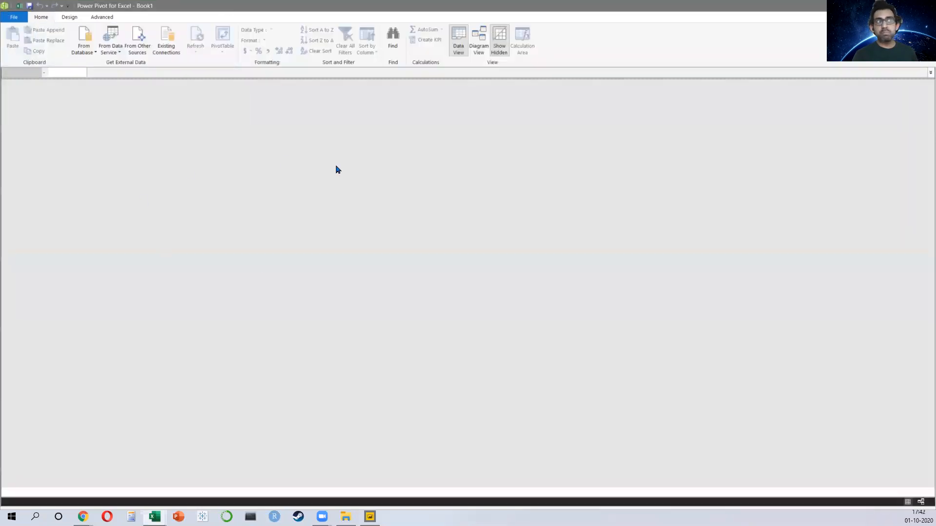
pyautogui.click(925, 6)
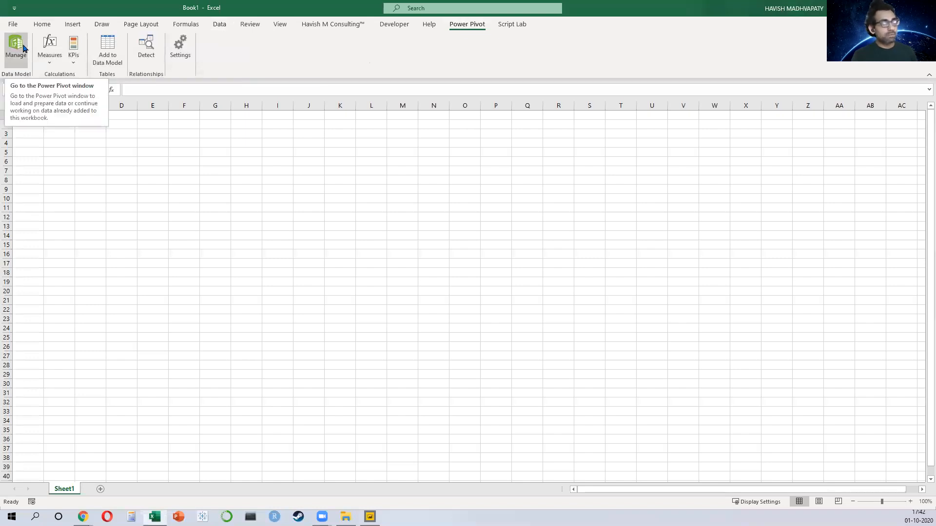
# Step: In Excel, connect to the Sales folder inside superstore and open it in the Power Query Editor
pyautogui.click(218, 25)
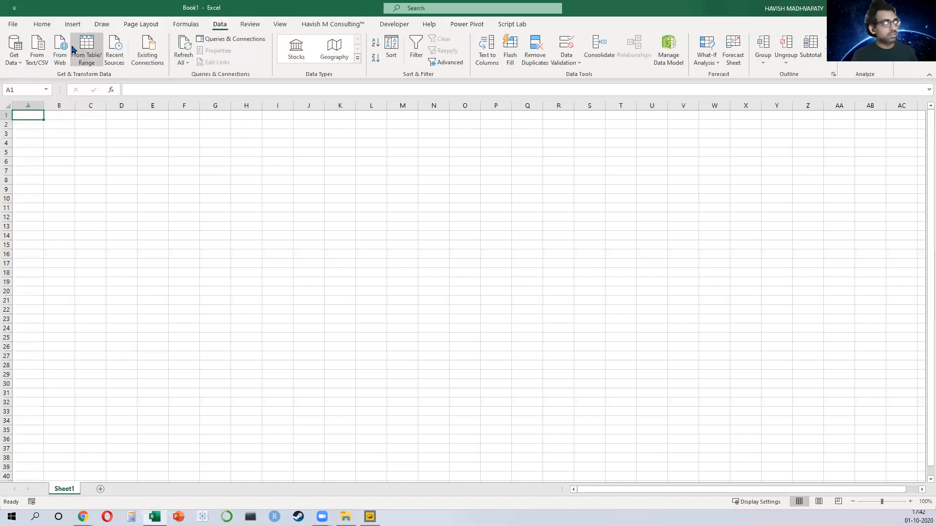
pyautogui.click(15, 53)
pyautogui.moveTo(42, 90)
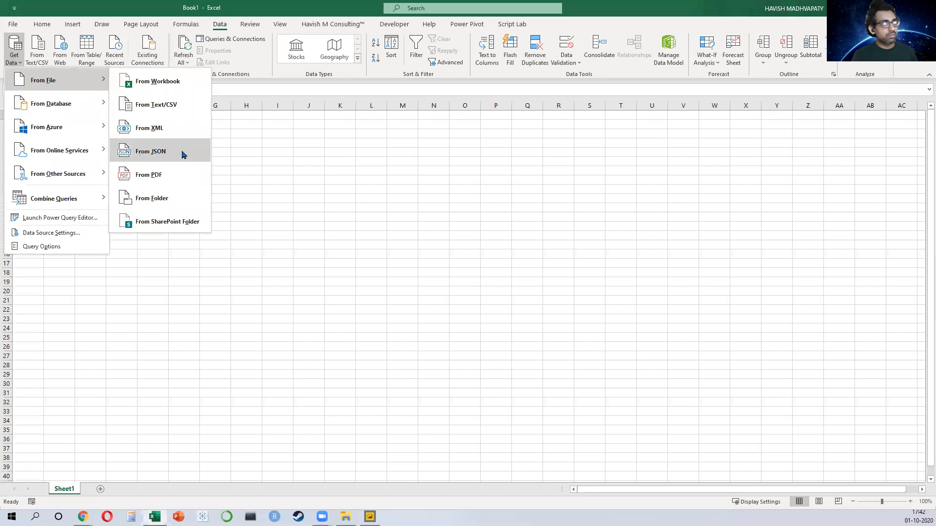
pyautogui.click(178, 200)
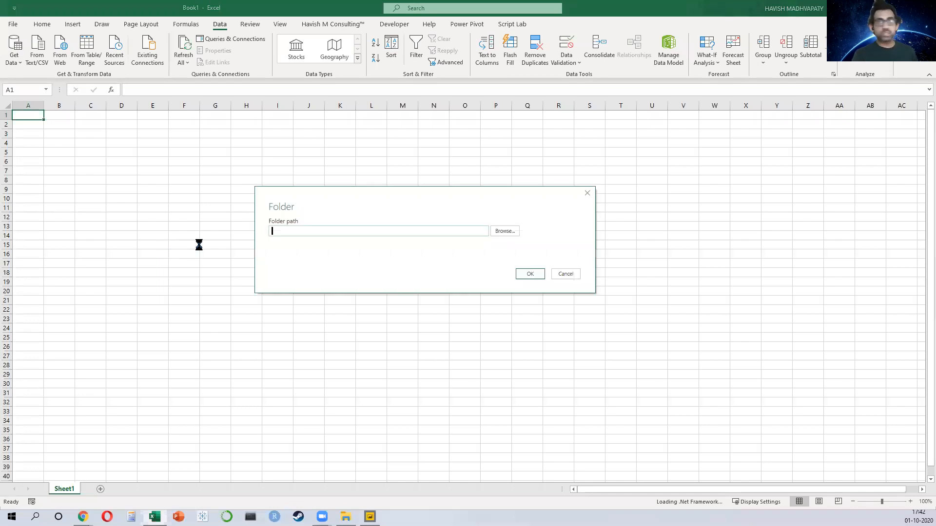
pyautogui.click(503, 231)
pyautogui.scroll(-2, 407, 277)
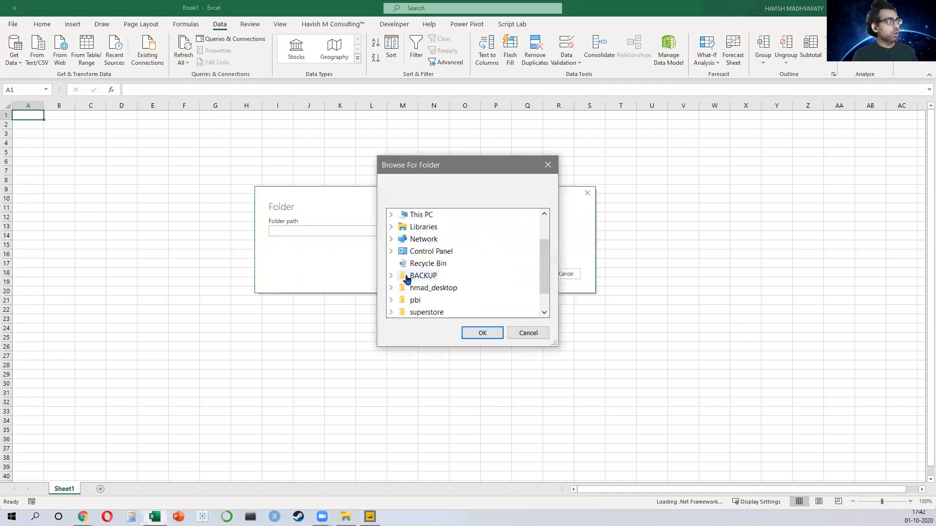
pyautogui.click(421, 291)
pyautogui.scroll(-1, 439, 284)
pyautogui.click(429, 287)
pyautogui.click(483, 333)
pyautogui.click(525, 276)
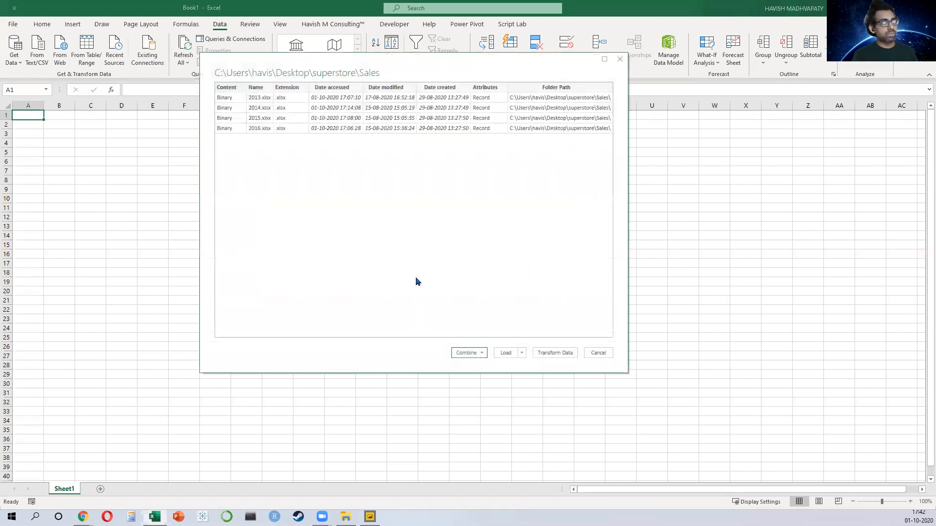
pyautogui.click(478, 353)
pyautogui.click(531, 364)
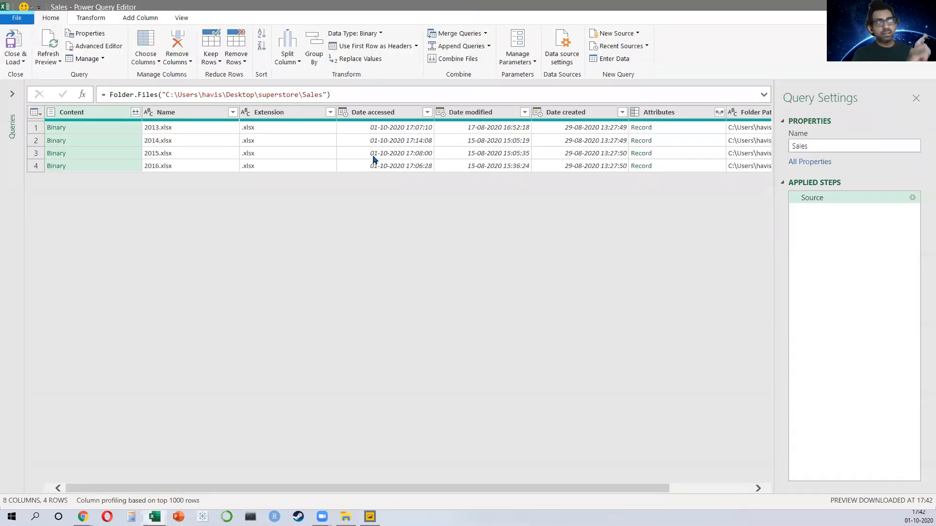
# Step: Drill into the first file's Attributes record, then close the editor and discard the changes
pyautogui.click(641, 128)
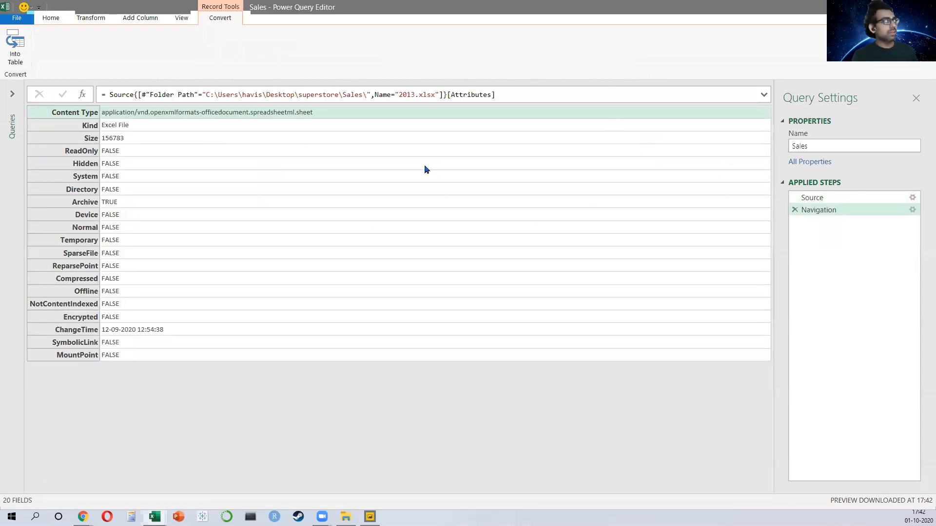
pyautogui.click(925, 6)
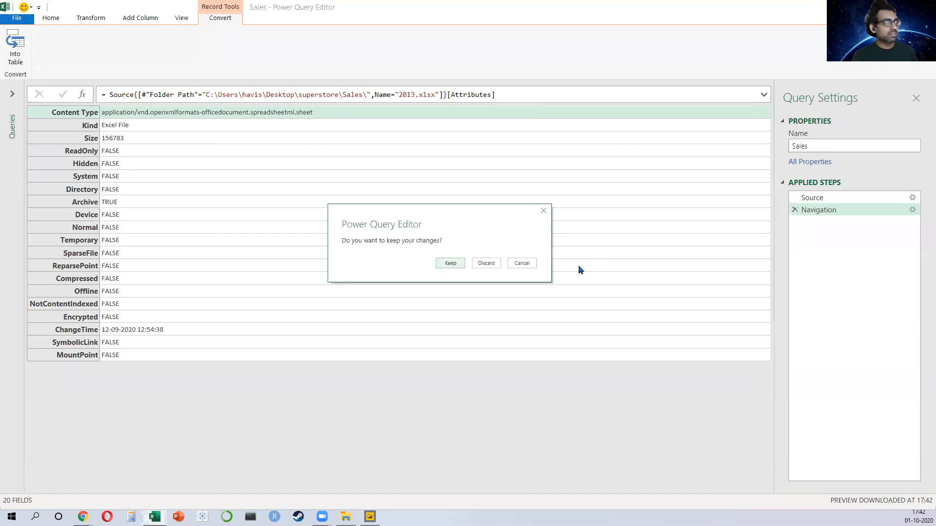
pyautogui.click(487, 266)
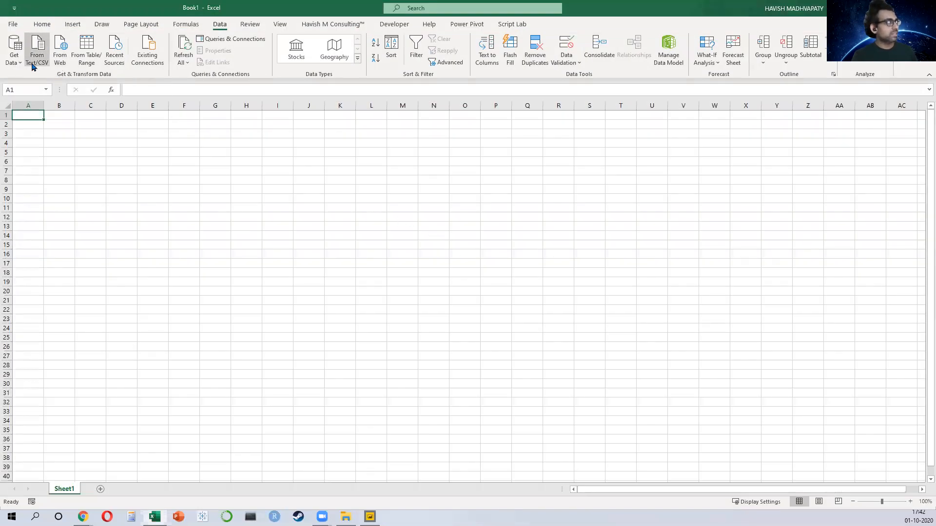
# Step: Get data from the superstore Sales folder, combining and transforming the files with Sheet1 as the sample object
pyautogui.click(12, 54)
pyautogui.moveTo(38, 80)
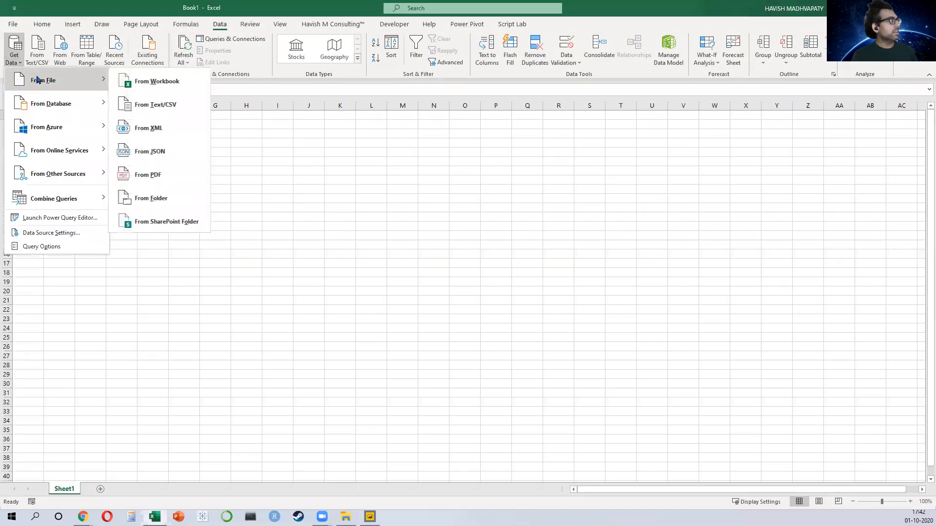
pyautogui.click(179, 199)
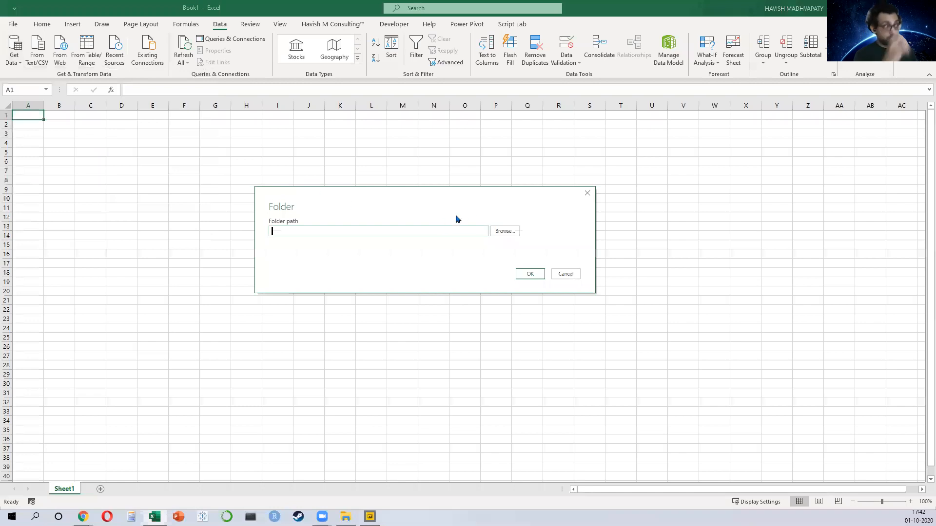
pyautogui.click(505, 231)
pyautogui.click(427, 300)
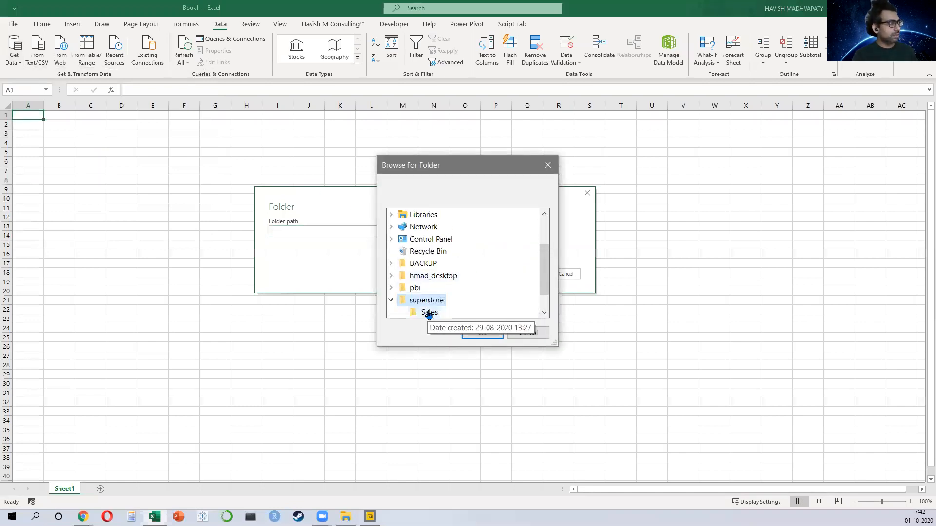
pyautogui.click(426, 312)
pyautogui.click(482, 333)
pyautogui.click(530, 274)
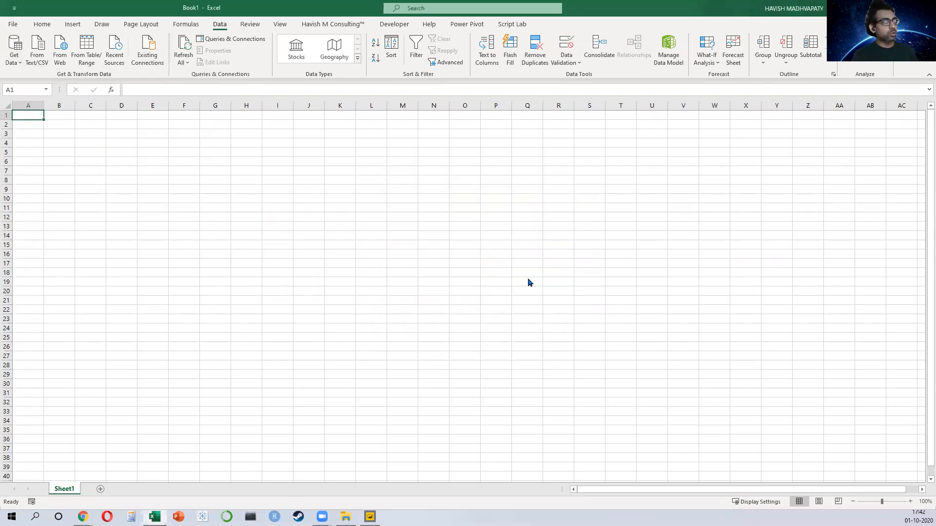
pyautogui.click(481, 354)
pyautogui.click(477, 371)
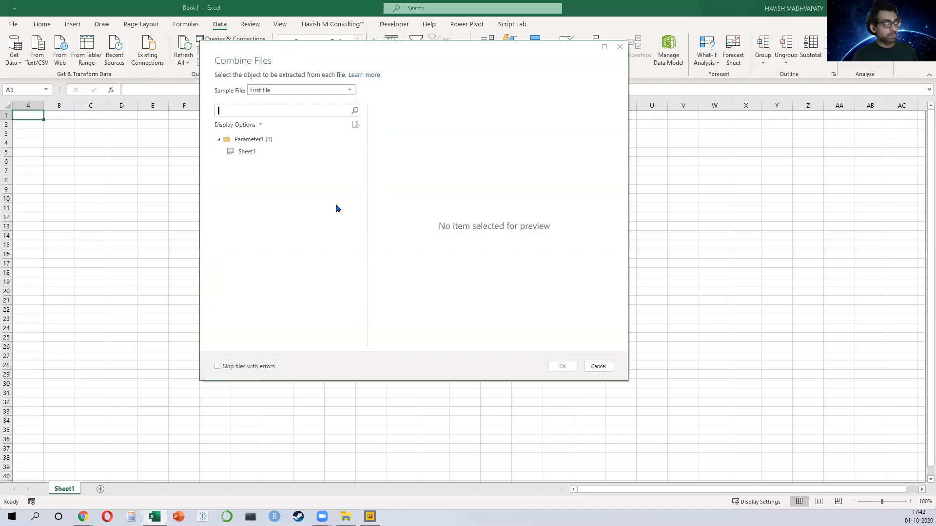
pyautogui.click(262, 152)
pyautogui.click(572, 366)
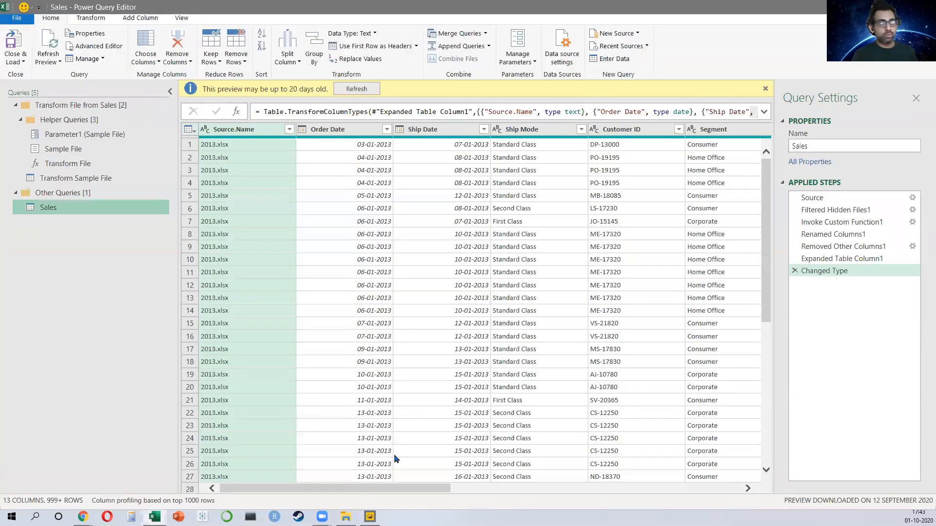
# Step: Close and load the combined Sales query as a connection only
pyautogui.moveTo(379, 487); pyautogui.dragTo(312, 495)
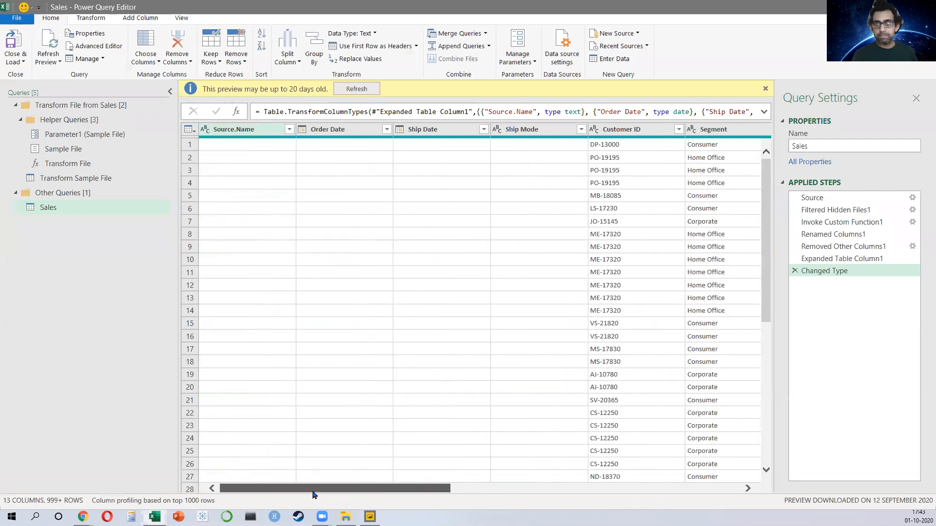
pyautogui.click(205, 407)
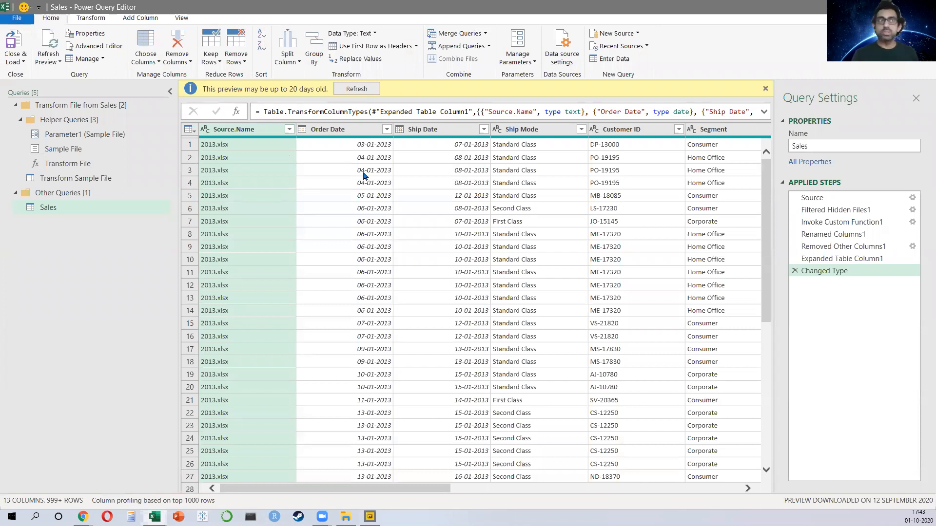
pyautogui.click(12, 62)
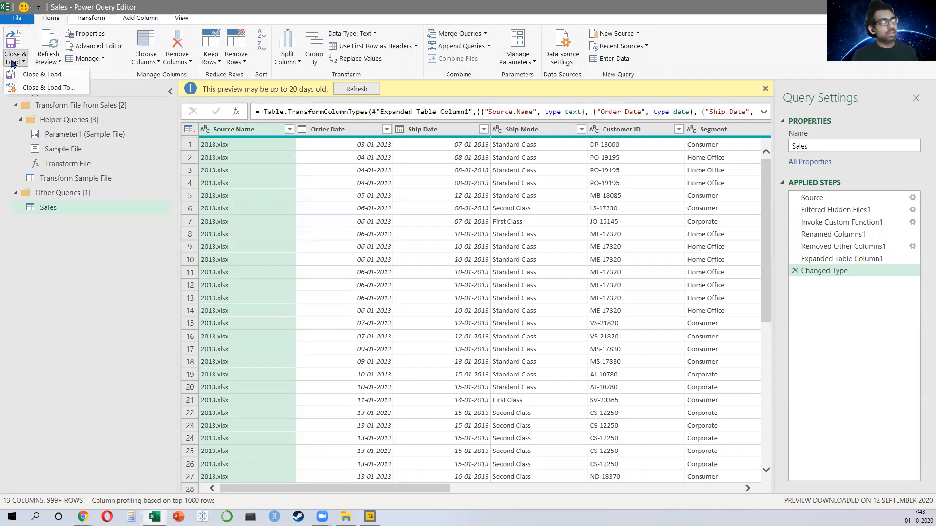
pyautogui.click(30, 89)
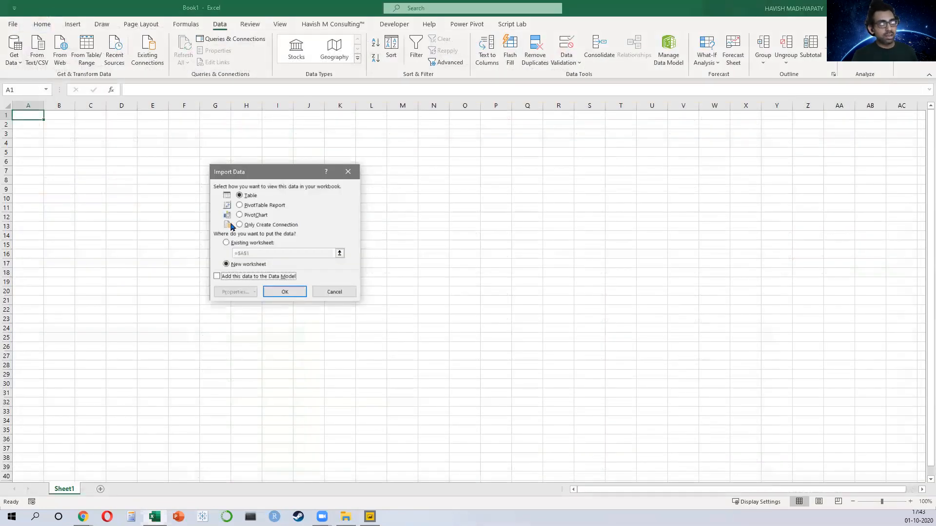
pyautogui.click(245, 228)
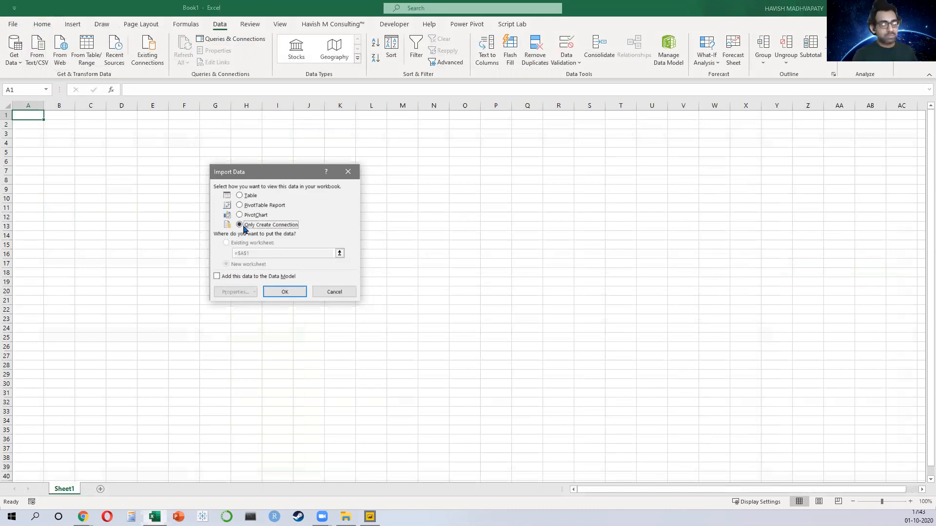
pyautogui.click(271, 290)
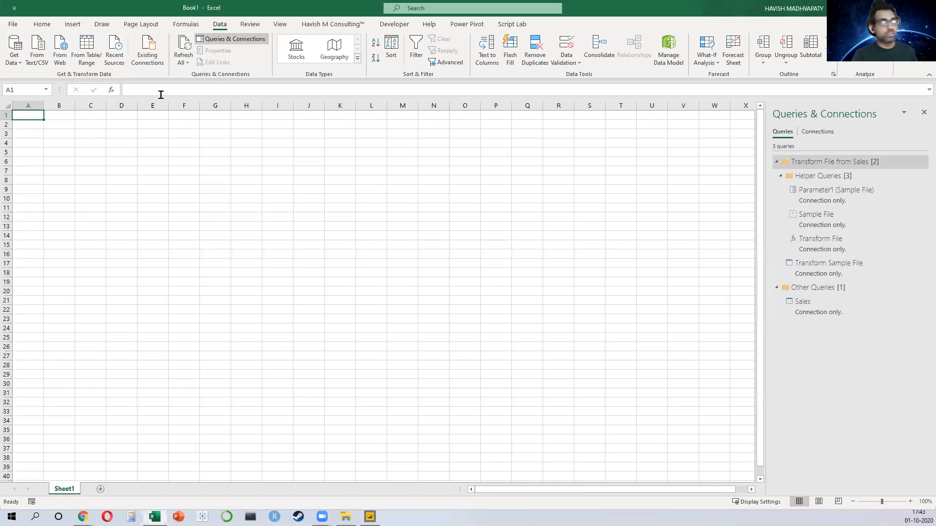
# Step: Open the Power Query Editor and duplicate the Sales query
pyautogui.click(13, 55)
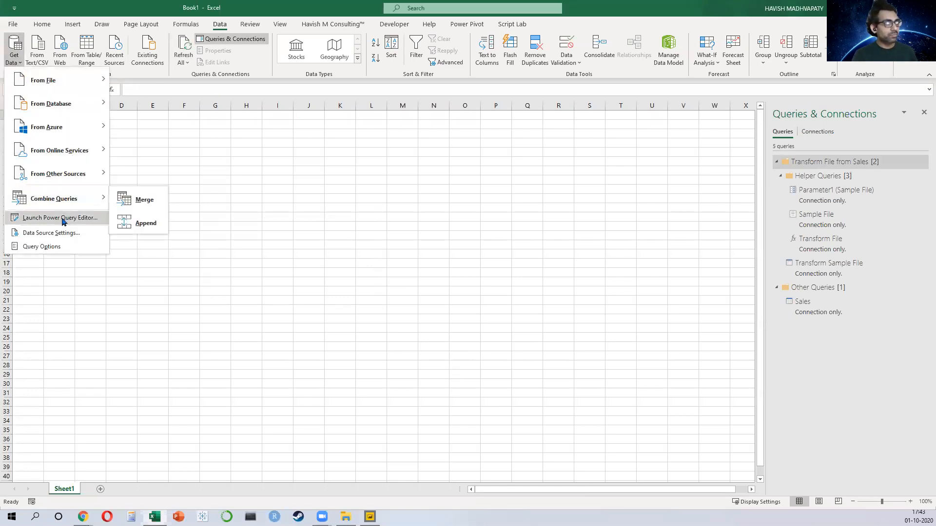
pyautogui.click(67, 221)
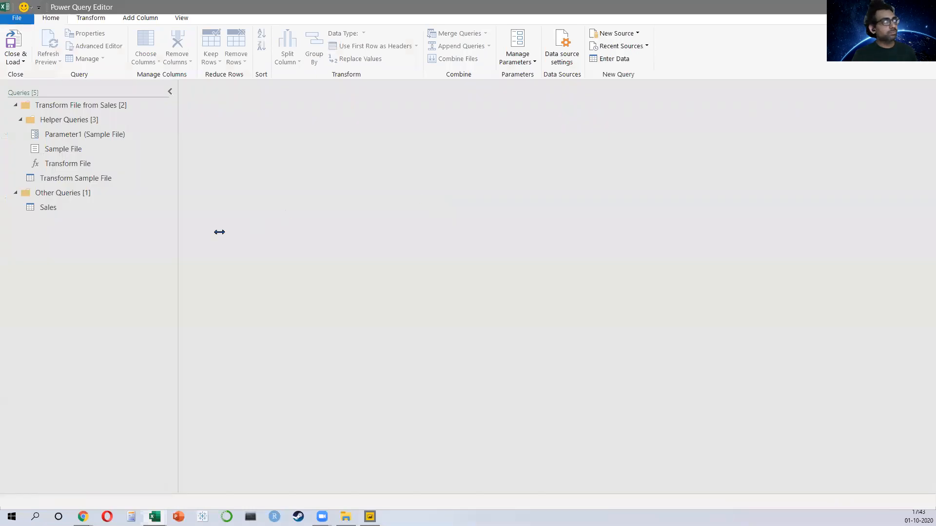
pyautogui.click(93, 209)
pyautogui.click(15, 62)
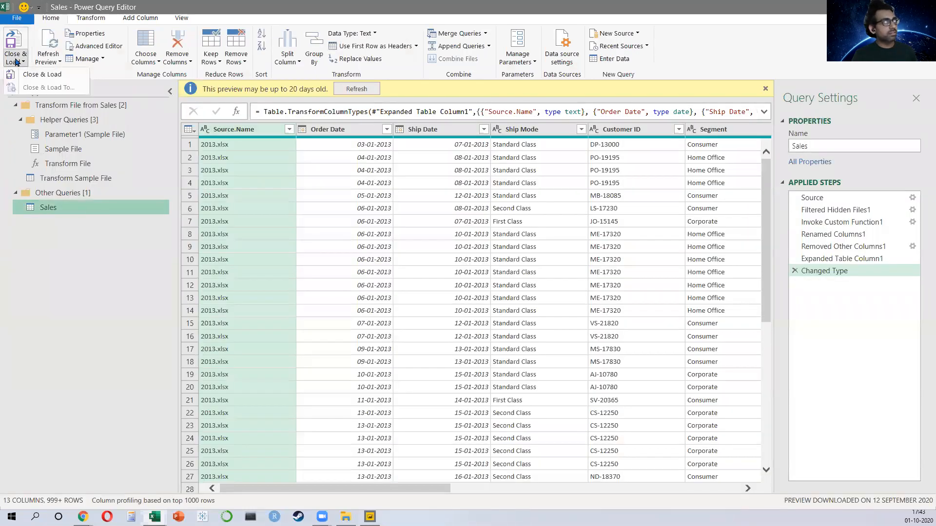
pyautogui.rightClick(83, 214)
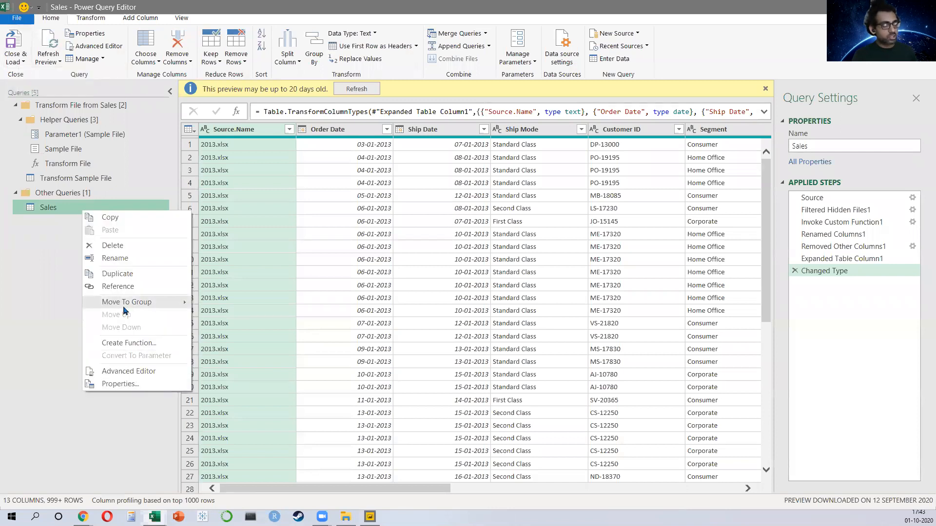
pyautogui.click(128, 274)
# Step: Delete the original Sales query, keeping only Sales (2)
pyautogui.click(96, 208)
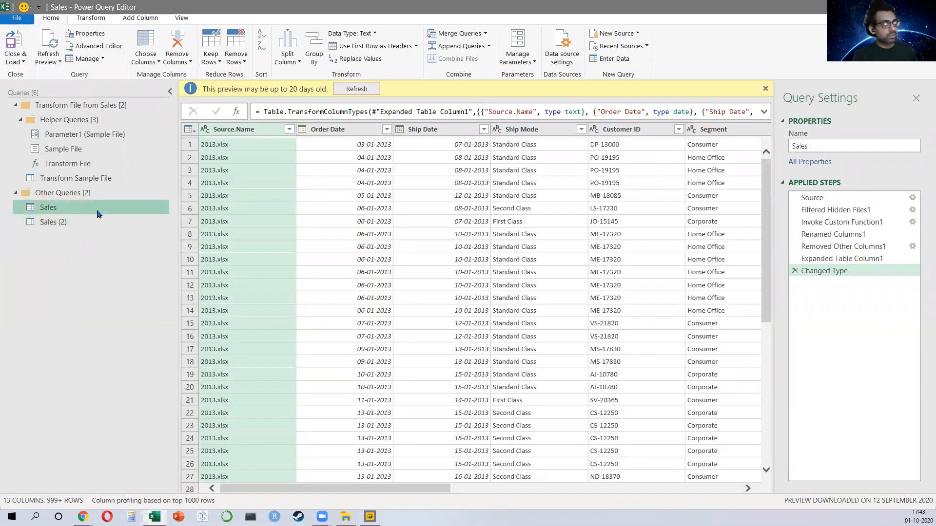
pyautogui.rightClick(95, 207)
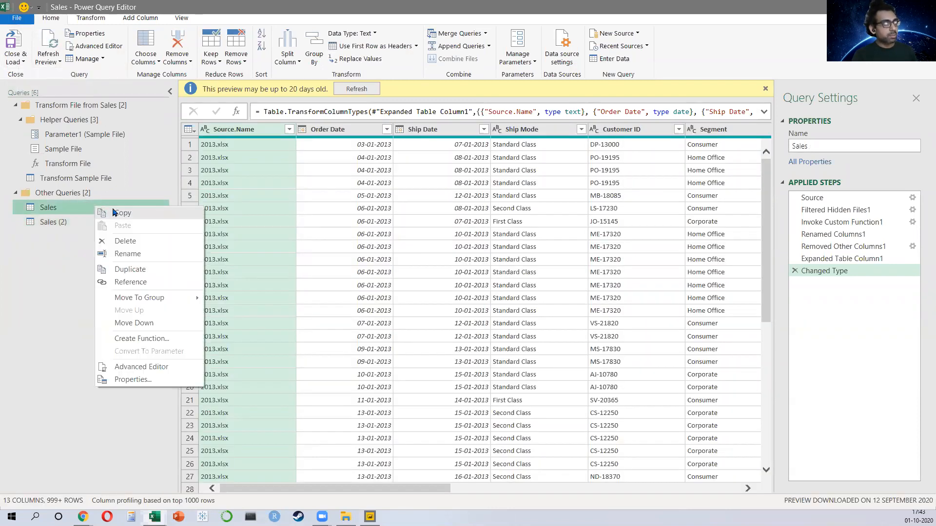
pyautogui.click(127, 241)
pyautogui.press('Escape')
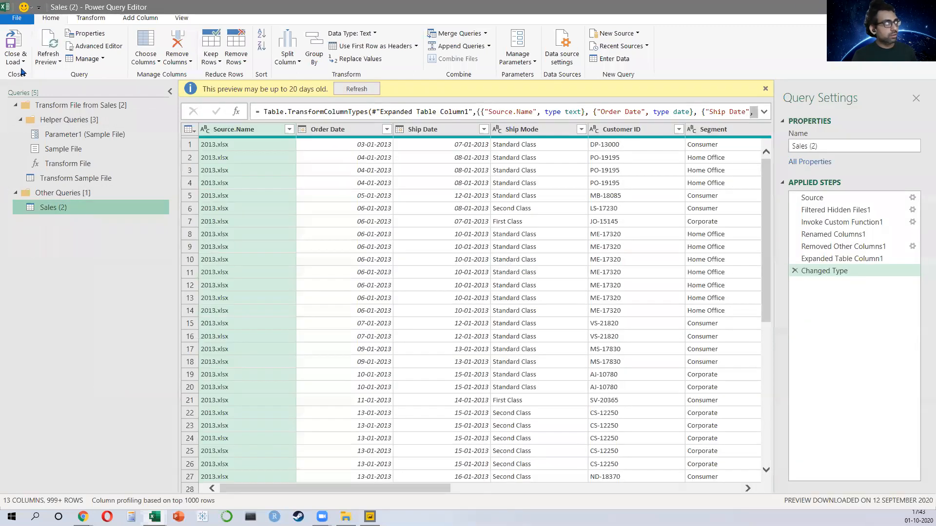
# Step: Close and load Sales (2) as a connection only, adding it to the Data Model
pyautogui.click(20, 59)
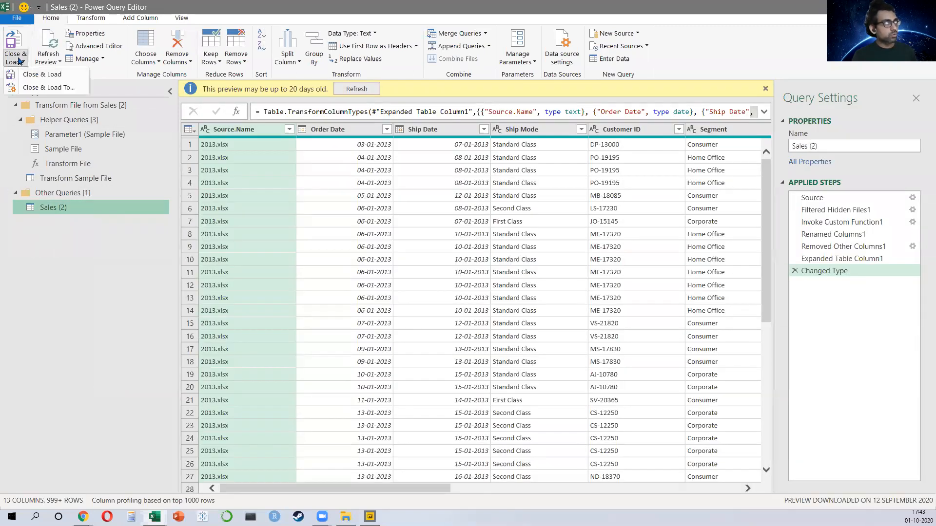
pyautogui.click(41, 88)
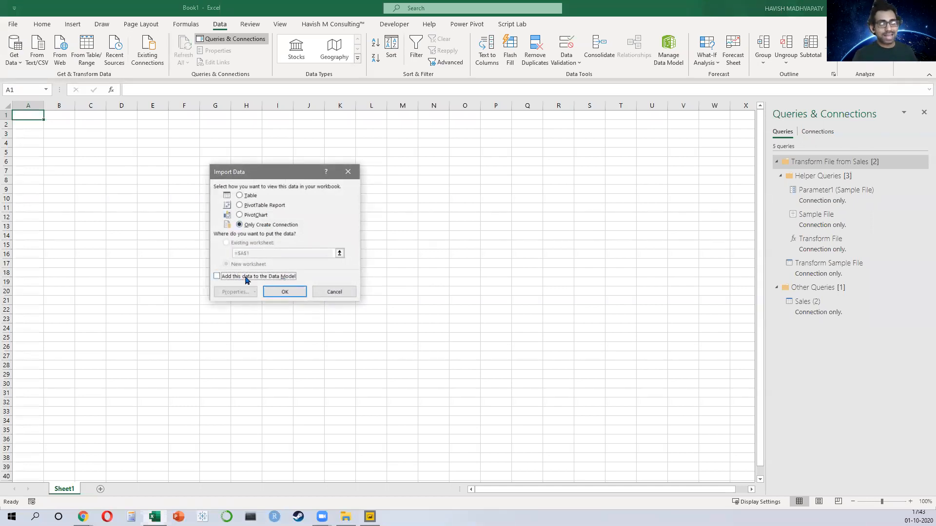
pyautogui.click(285, 293)
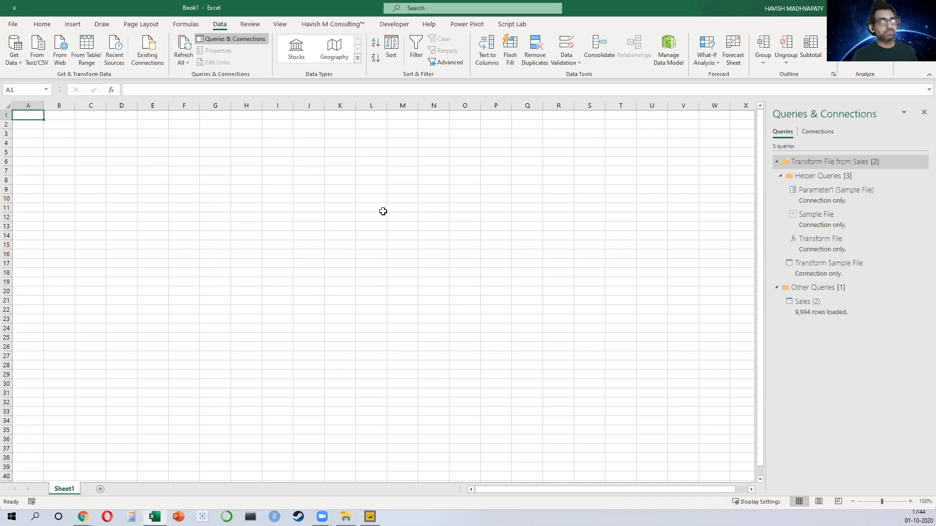
# Step: Import the Category.xlsx workbook and open its Sheet1 for transformation in Power Query
pyautogui.click(15, 51)
pyautogui.moveTo(43, 80)
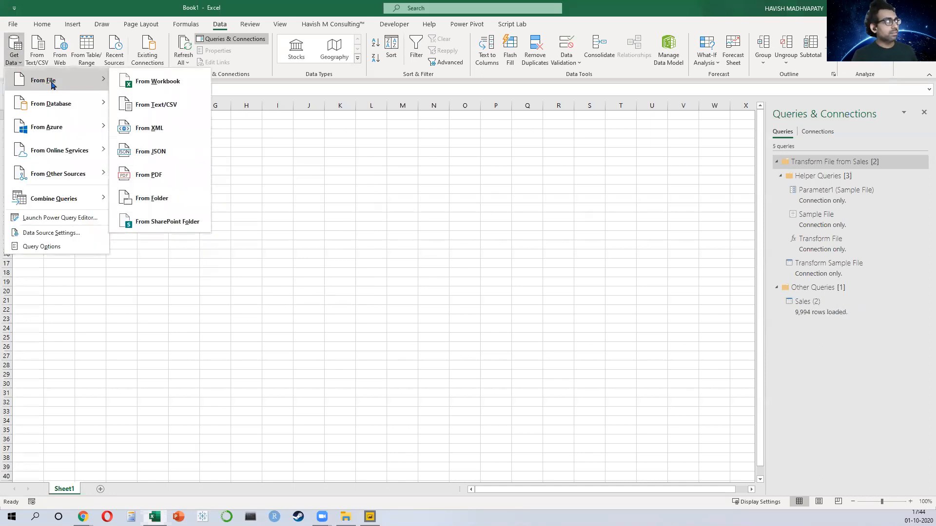
pyautogui.click(144, 79)
pyautogui.scroll(5, 69, 83)
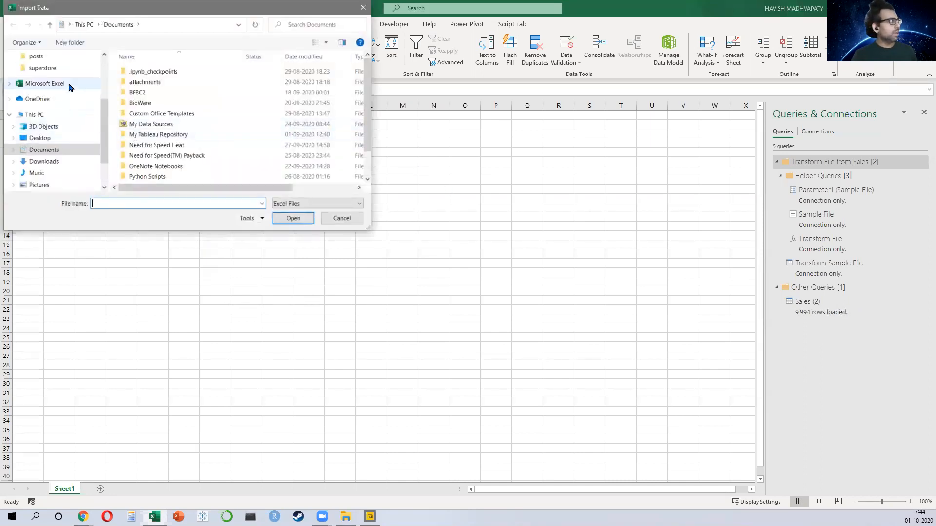
pyautogui.click(46, 76)
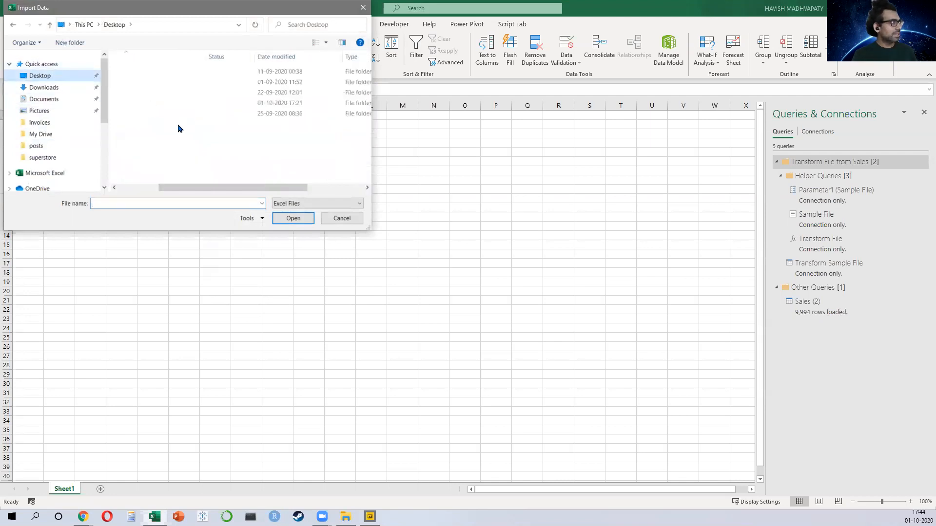
pyautogui.click(144, 105)
pyautogui.doubleClick(143, 105)
pyautogui.click(152, 93)
pyautogui.click(311, 218)
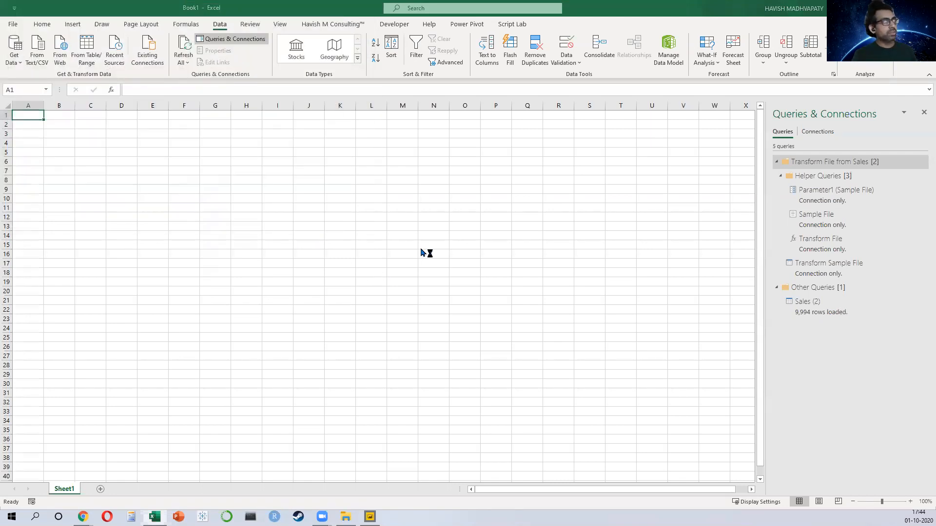
pyautogui.click(252, 134)
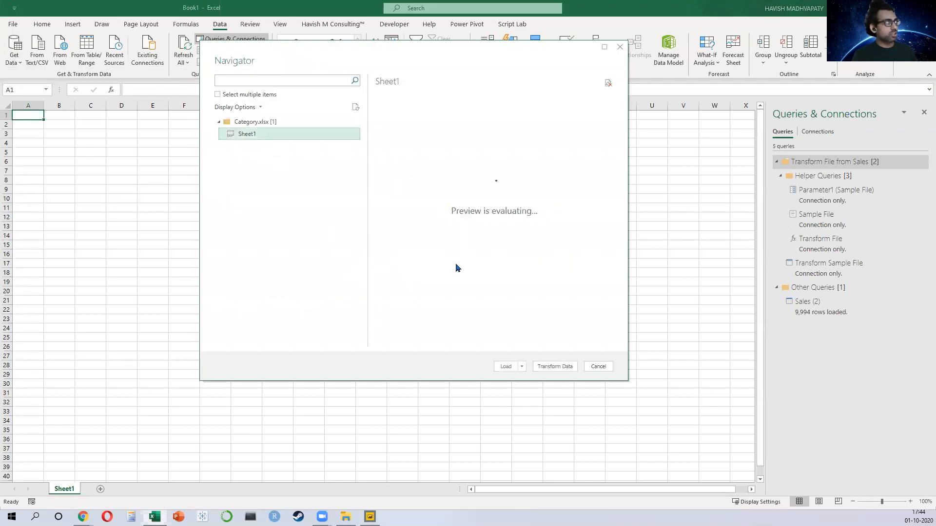
pyautogui.click(555, 366)
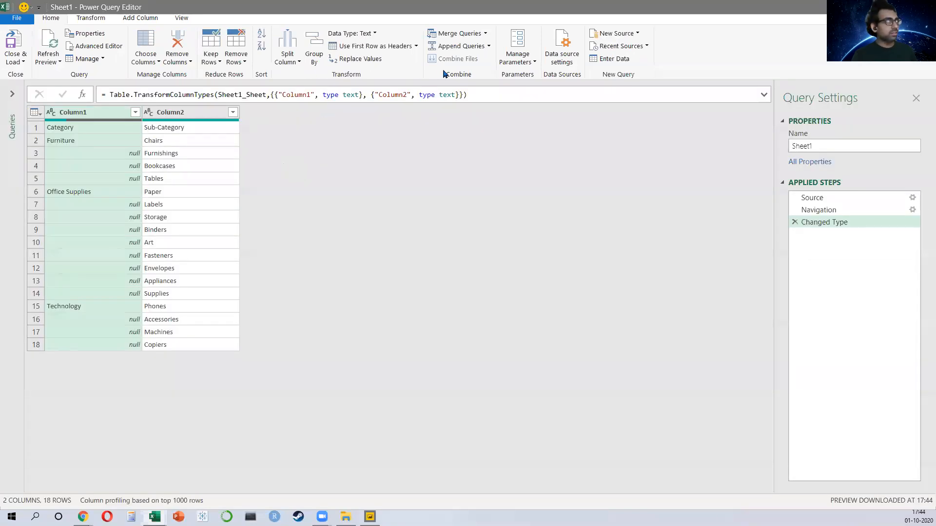
# Step: Promote the first row to headers and fill the Category column down
pyautogui.click(372, 46)
pyautogui.rightClick(112, 118)
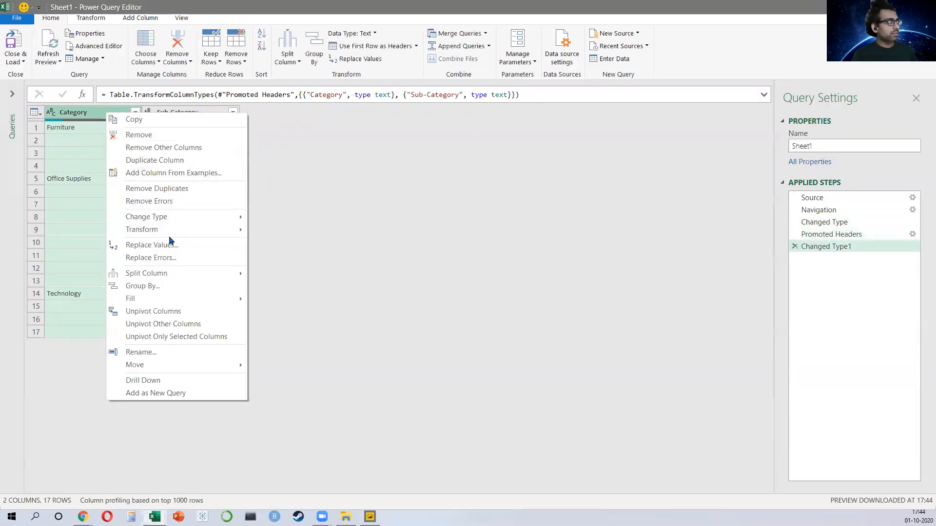
pyautogui.click(259, 299)
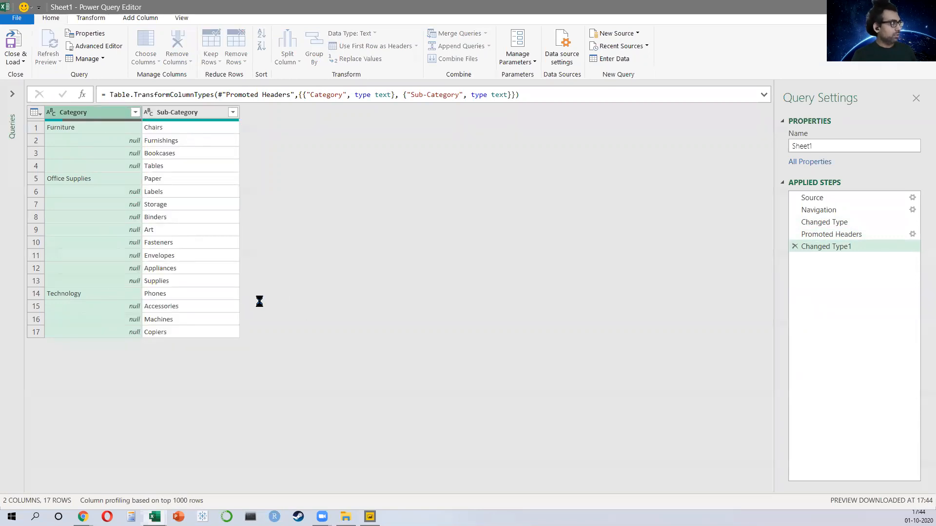
# Step: Close and load Sheet1 as a connection only, adding it to the Data Model
pyautogui.click(12, 93)
pyautogui.click(19, 62)
pyautogui.click(29, 75)
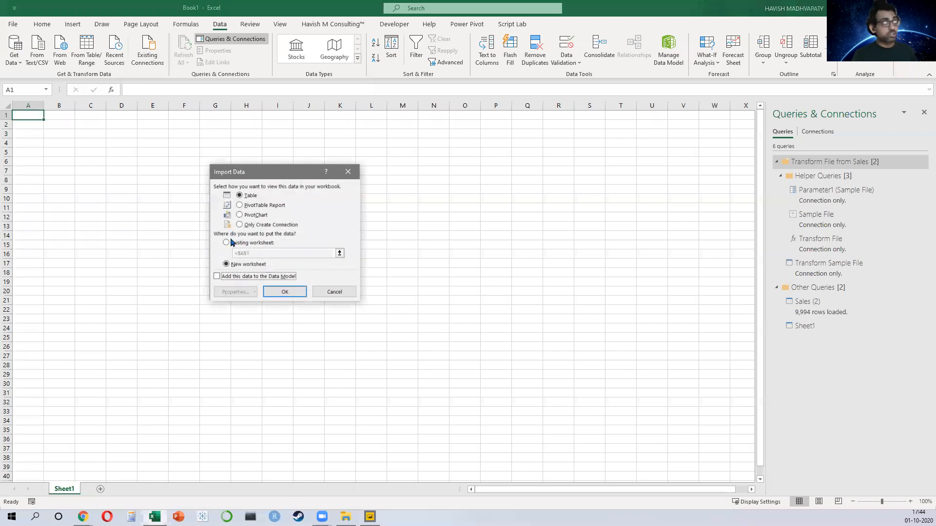
pyautogui.click(241, 225)
pyautogui.click(217, 276)
pyautogui.click(291, 292)
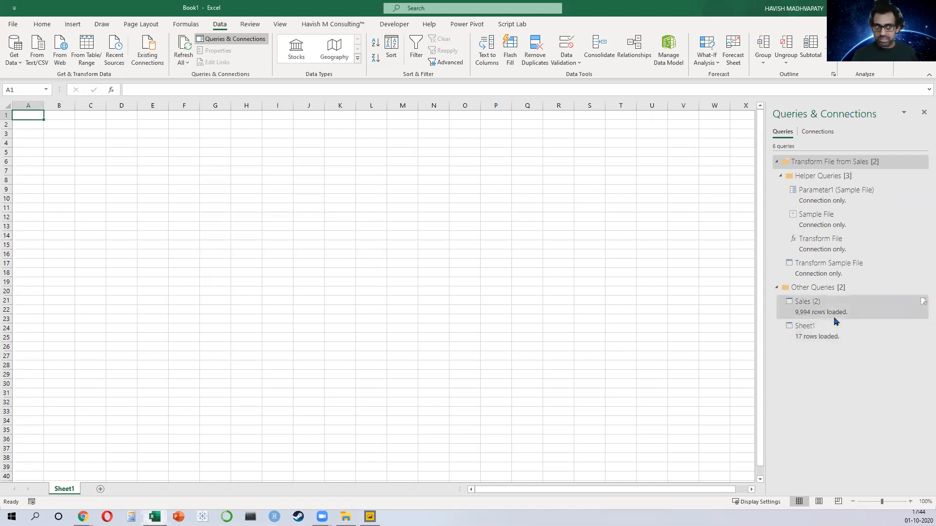
# Step: Open the data model in Power Pivot diagram view and relate Sales 2's Sub-Category to Sheet1's Sub-Category
pyautogui.click(776, 162)
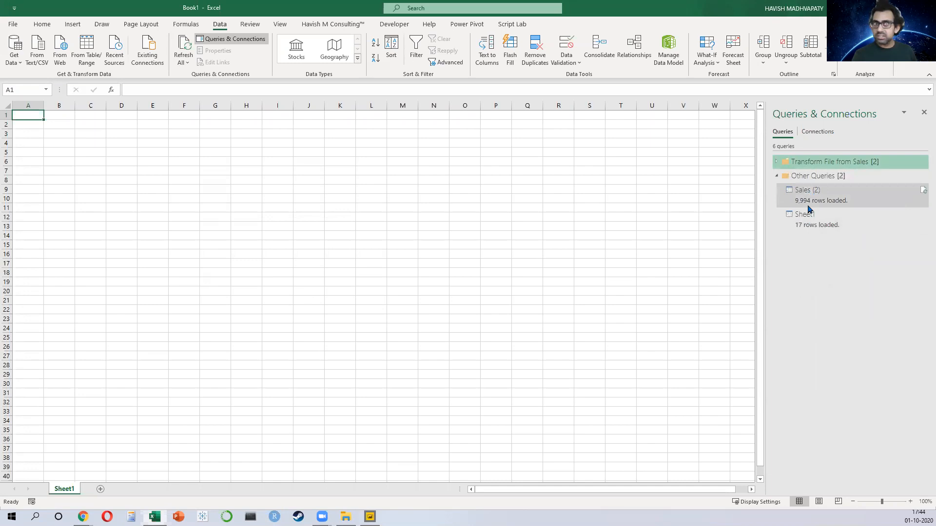
pyautogui.moveTo(808, 209)
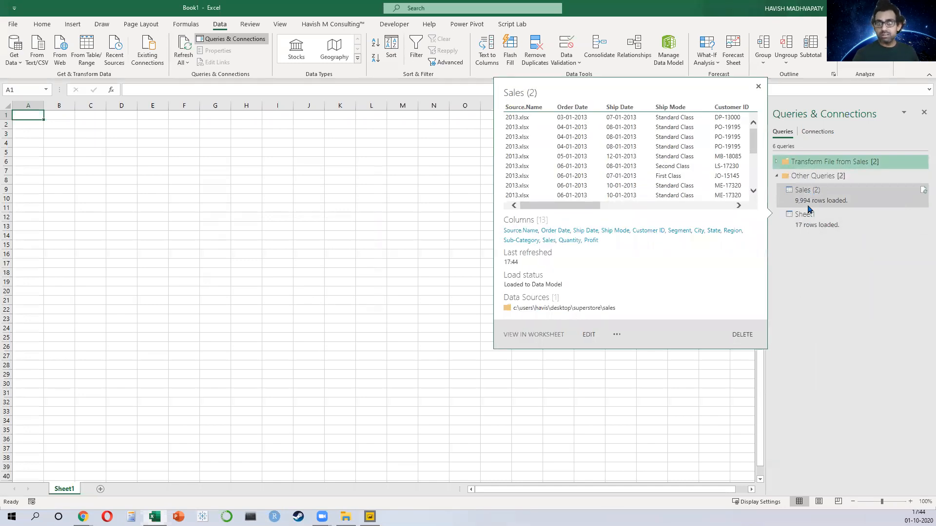
pyautogui.click(467, 24)
pyautogui.click(16, 49)
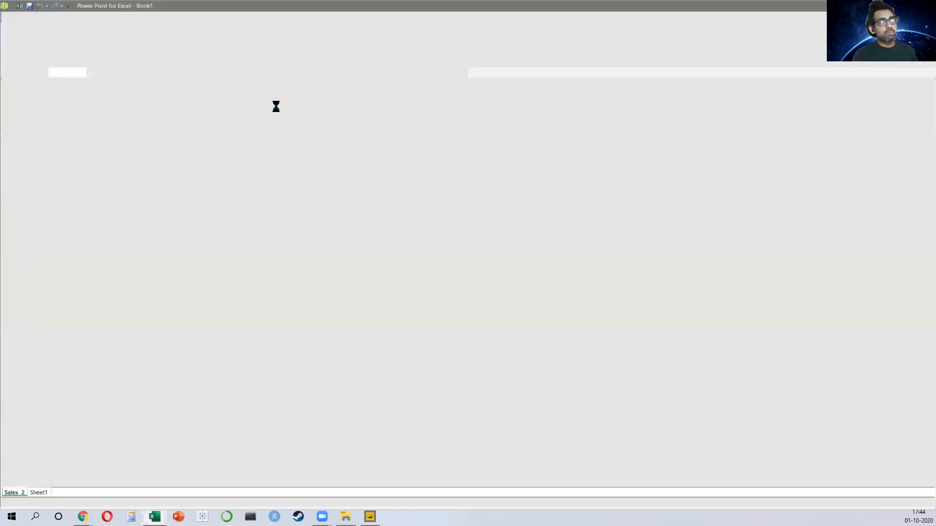
pyautogui.click(479, 47)
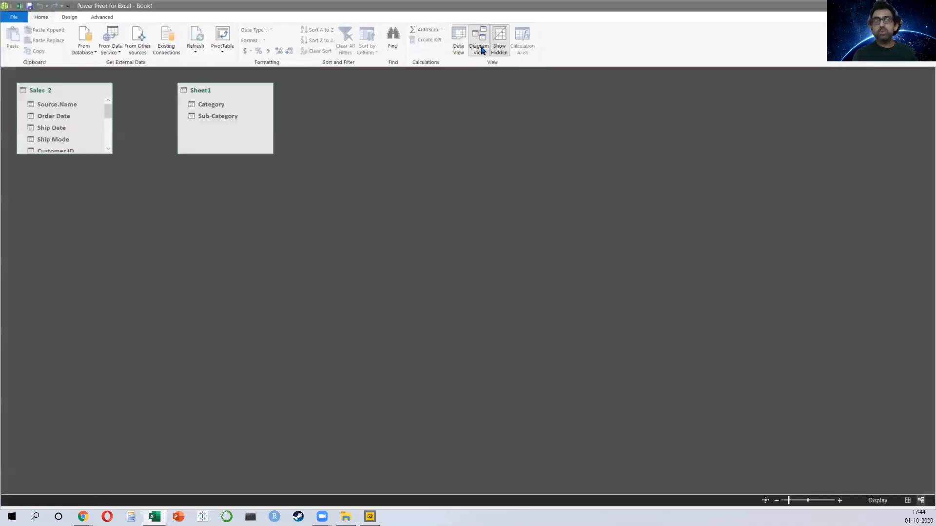
pyautogui.moveTo(73, 152); pyautogui.dragTo(71, 306)
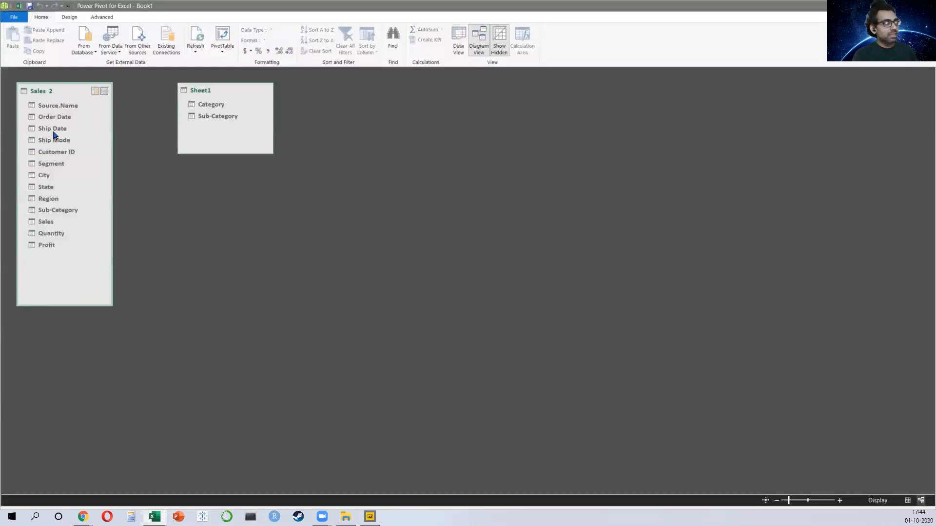
pyautogui.moveTo(58, 211); pyautogui.dragTo(210, 117)
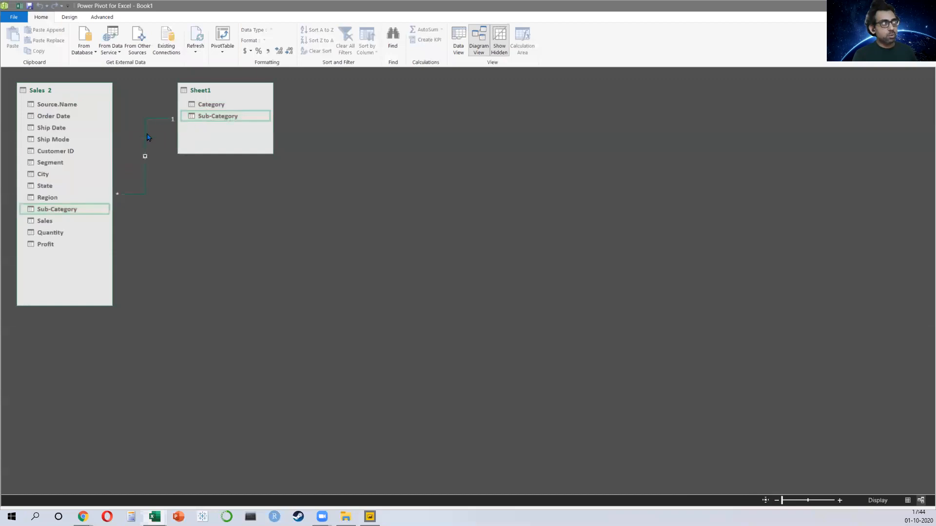
# Step: Insert a PivotTable from the data model on a new worksheet
pyautogui.click(222, 51)
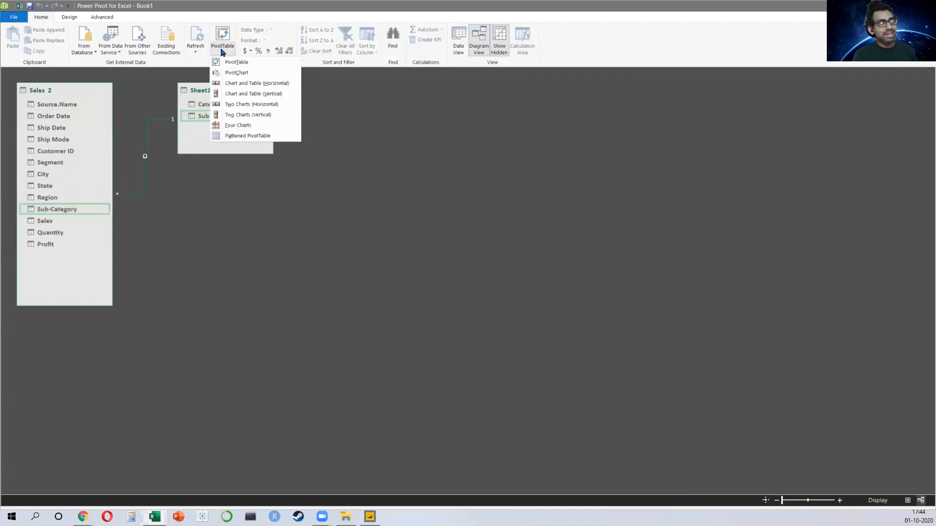
pyautogui.click(236, 63)
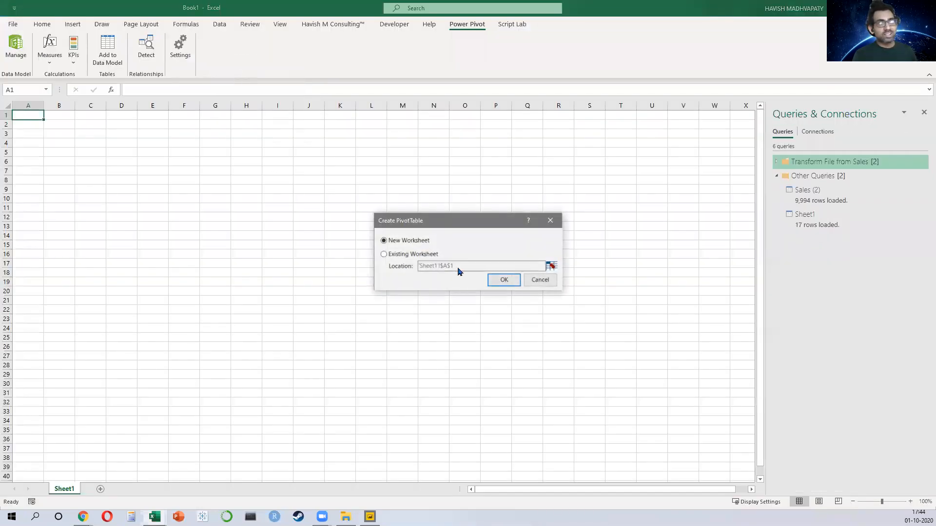
pyautogui.click(492, 279)
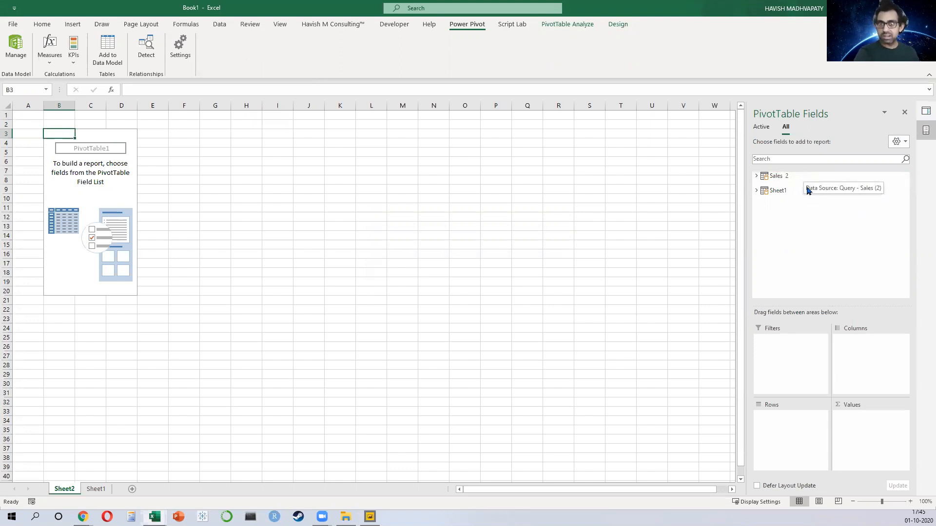
# Step: Place Sheet1's Category in the pivot rows and Sales 2's Sales in the values
pyautogui.click(757, 190)
pyautogui.moveTo(800, 200); pyautogui.dragTo(792, 439)
pyautogui.click(757, 176)
pyautogui.scroll(-3, 823, 244)
pyautogui.moveTo(807, 279); pyautogui.dragTo(877, 429)
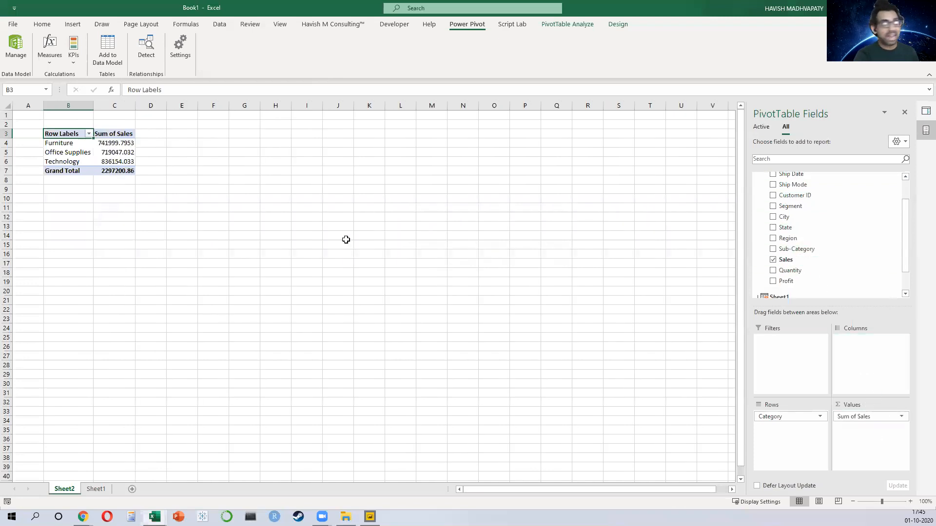
# Step: Zoom in and inspect the sales totals per category in the PivotTable
pyautogui.click(49, 156)
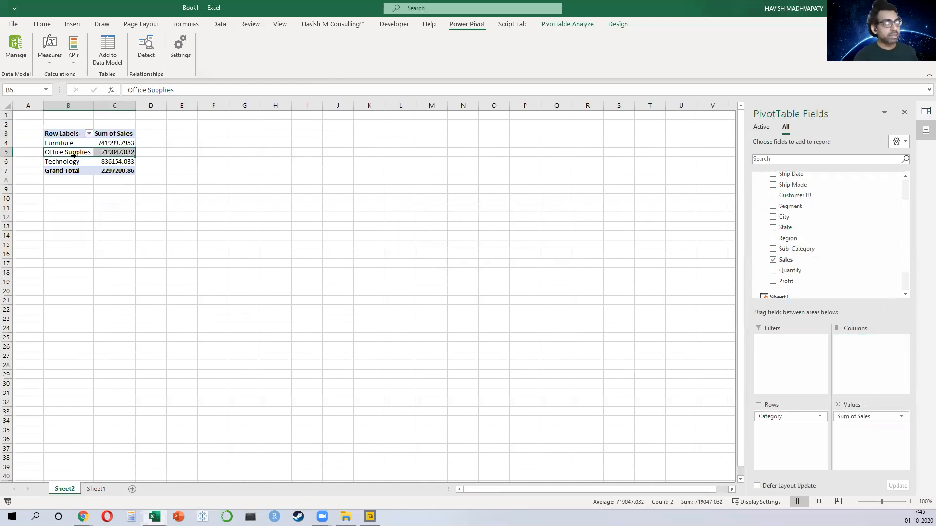
pyautogui.scroll(5, 73, 155)
pyautogui.click(242, 192)
pyautogui.click(232, 199)
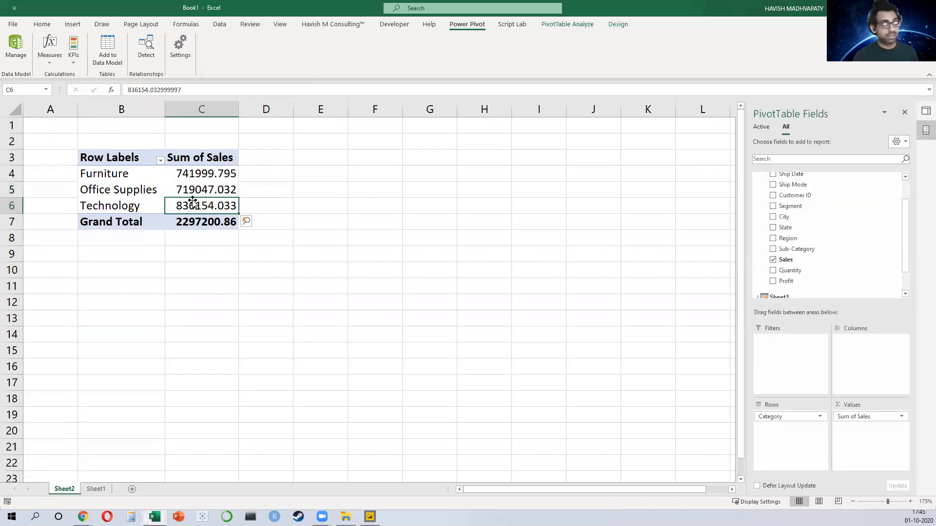
pyautogui.moveTo(151, 176); pyautogui.dragTo(148, 206)
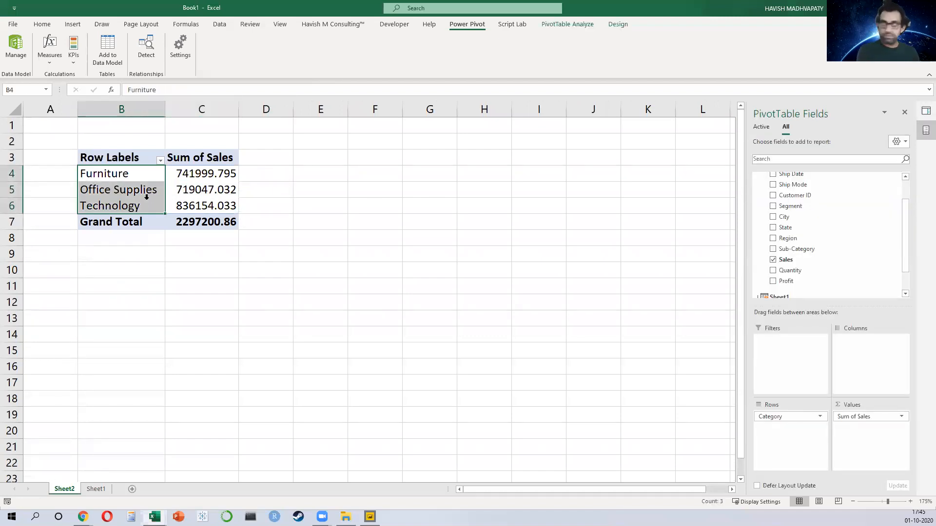
pyautogui.moveTo(185, 181); pyautogui.dragTo(189, 200)
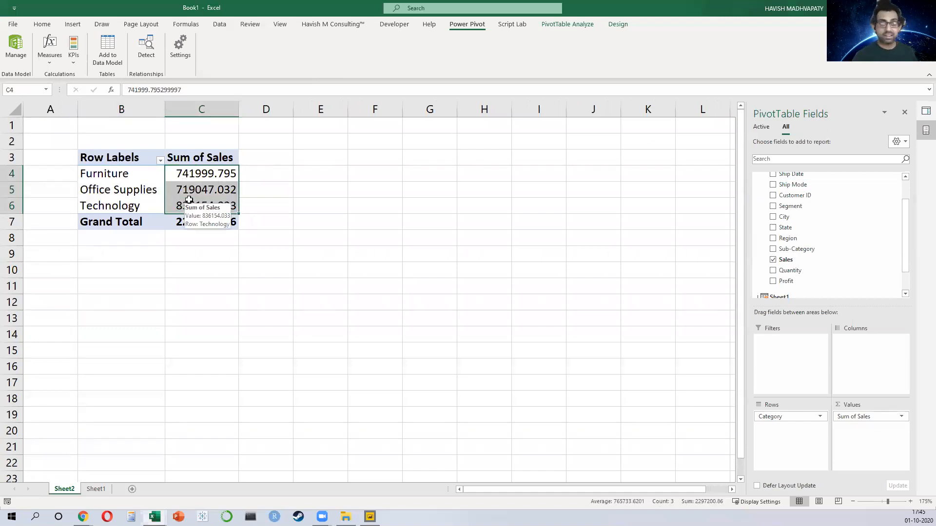
pyautogui.hotkey('alt', 'Tab')
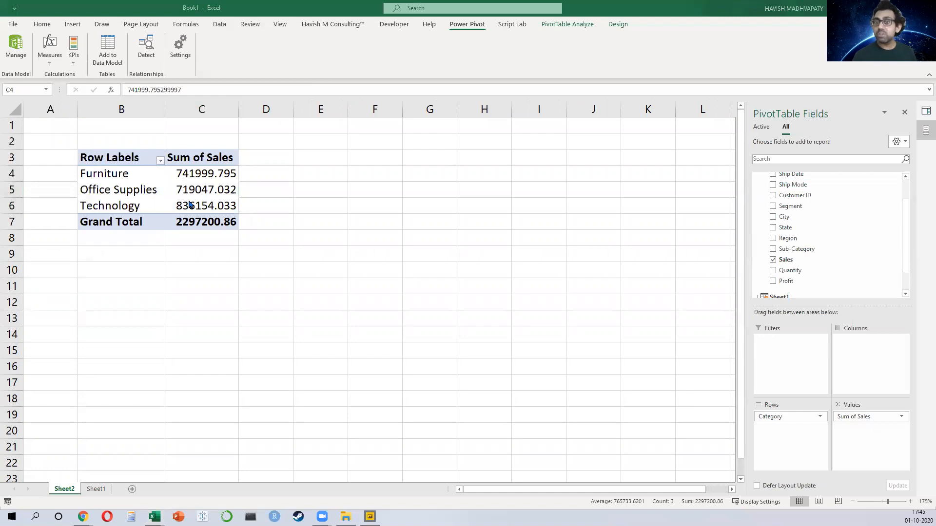
# Step: Browse the superstore folder's yearly sales files and the Category workbook in File Explorer
pyautogui.hotkey('alt', 'Tab')
pyautogui.click(152, 104)
pyautogui.click(226, 132)
pyautogui.click(327, 151)
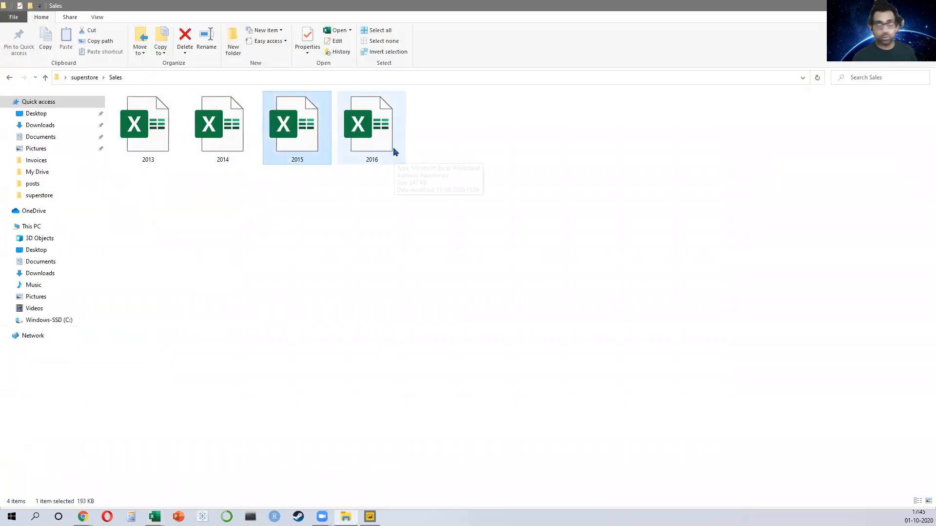
pyautogui.click(387, 152)
pyautogui.click(45, 78)
pyautogui.click(386, 168)
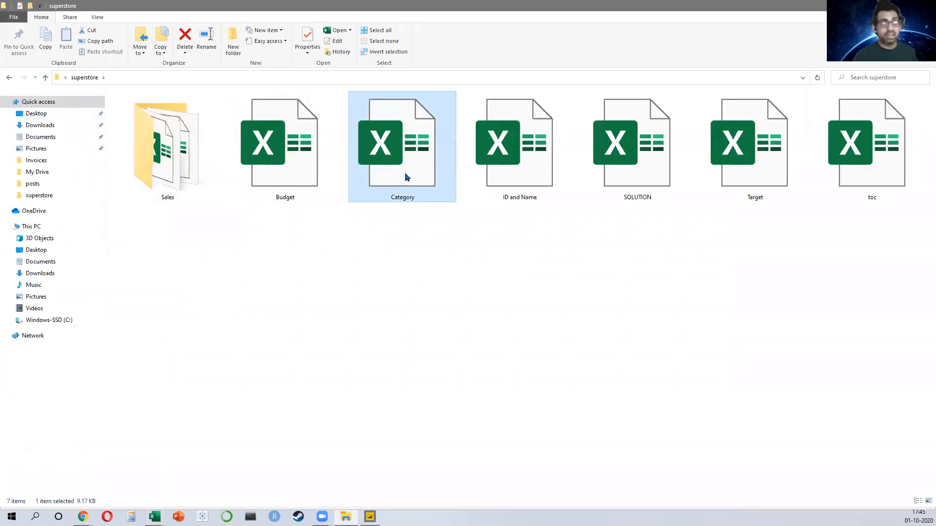
pyautogui.doubleClick(407, 177)
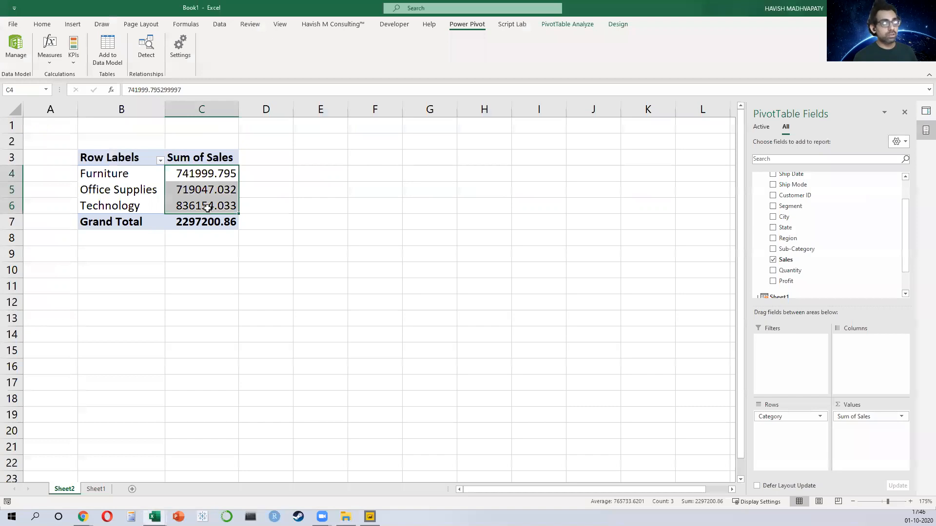
# Step: Close the Excel workbook with the category sales PivotTable without saving
pyautogui.click(207, 208)
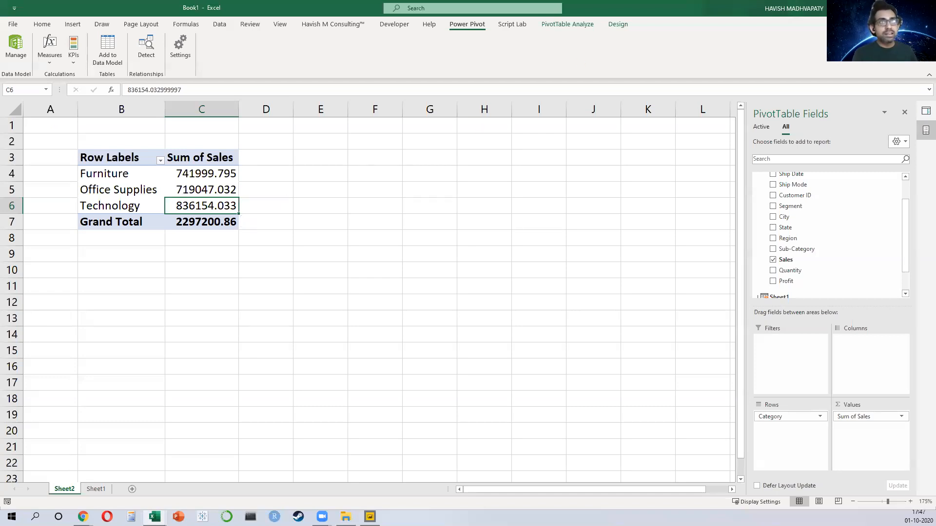
pyautogui.hotkey('alt', 'F4')
pyautogui.click(558, 308)
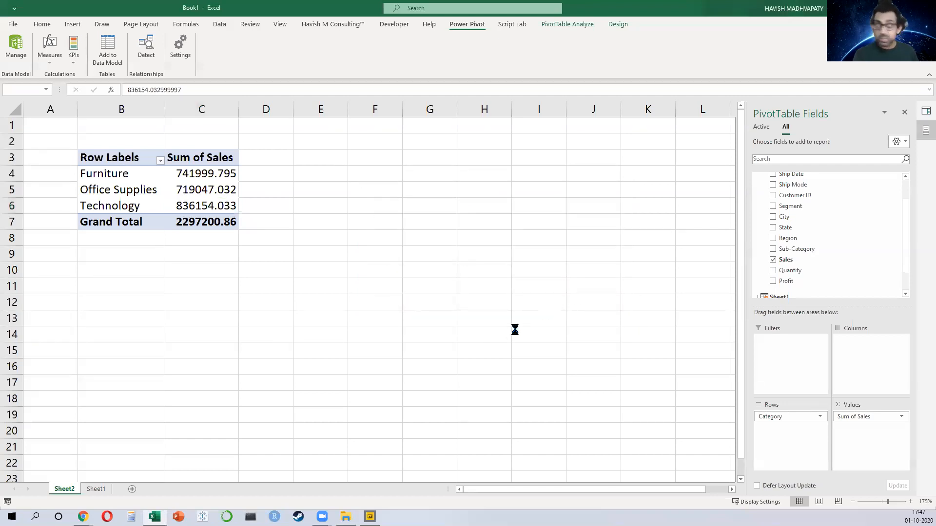
# Step: Add a new report page and insert a decomposition tree visual enlarged across most of the canvas
pyautogui.hotkey('alt', 'Tab')
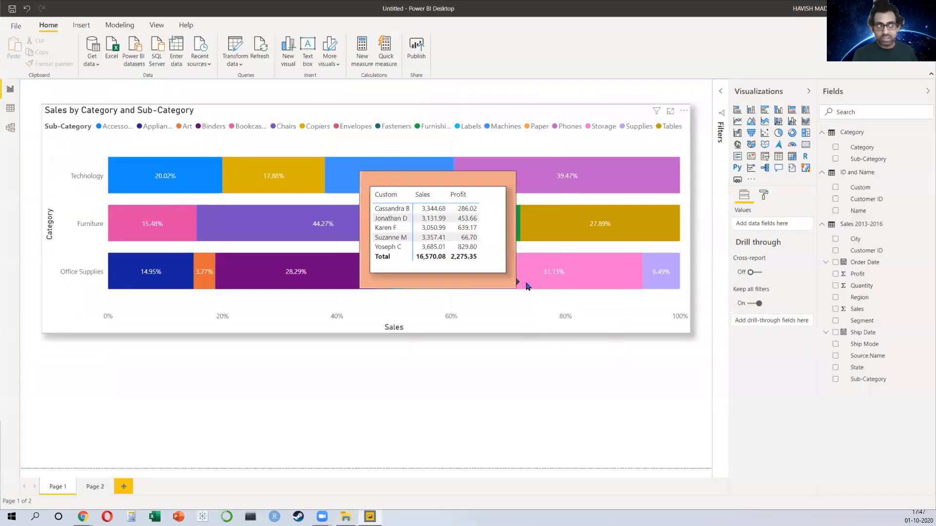
pyautogui.click(123, 487)
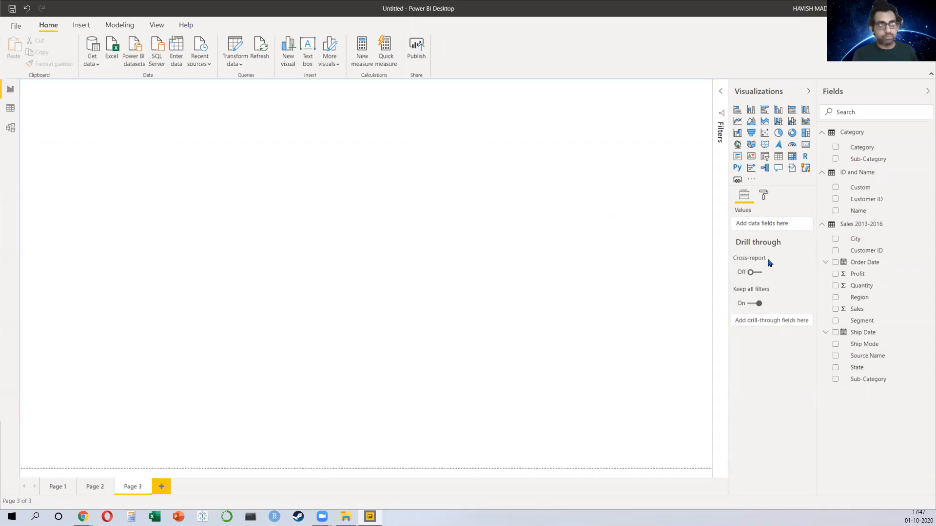
pyautogui.click(766, 169)
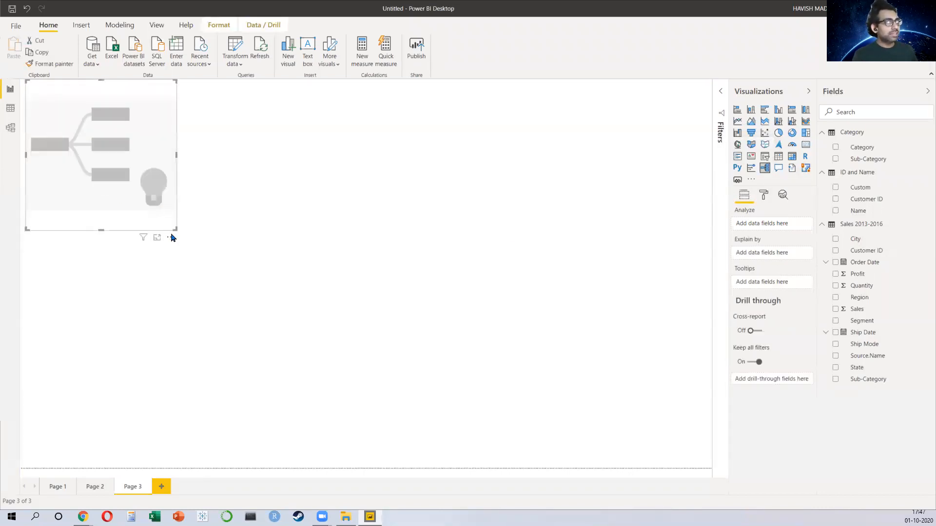
pyautogui.moveTo(174, 227); pyautogui.dragTo(559, 467)
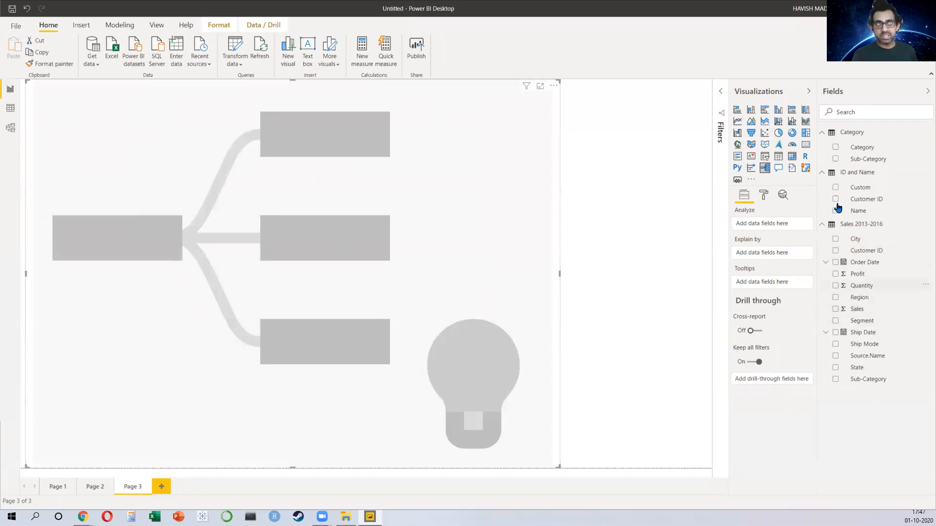
# Step: Add Category, Sub-Category, Region, Segment and Ship Mode as explain-by fields and Sales as the analysed value
pyautogui.click(835, 149)
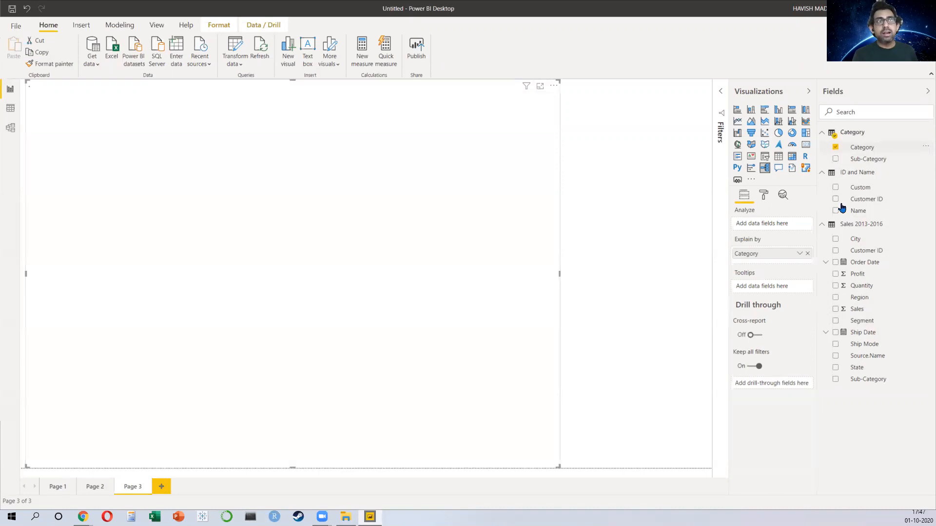
pyautogui.click(835, 380)
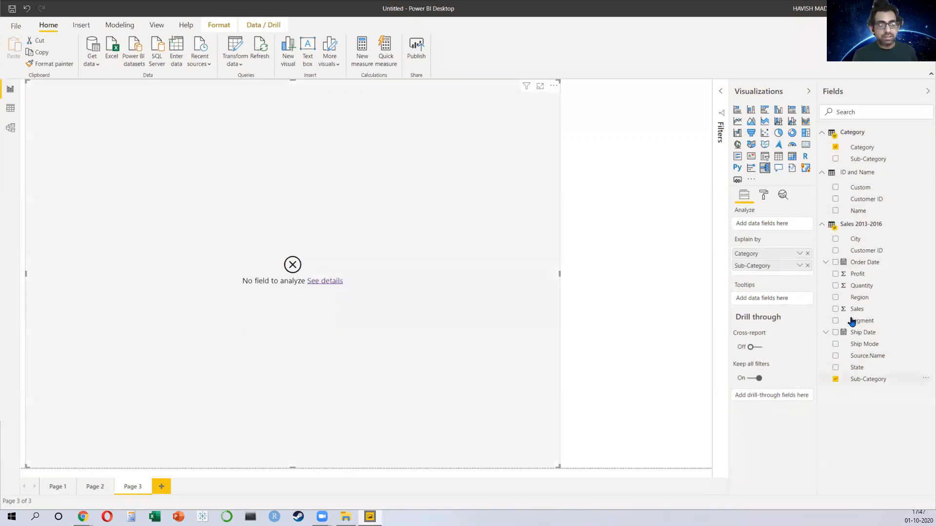
pyautogui.moveTo(861, 299); pyautogui.dragTo(780, 269)
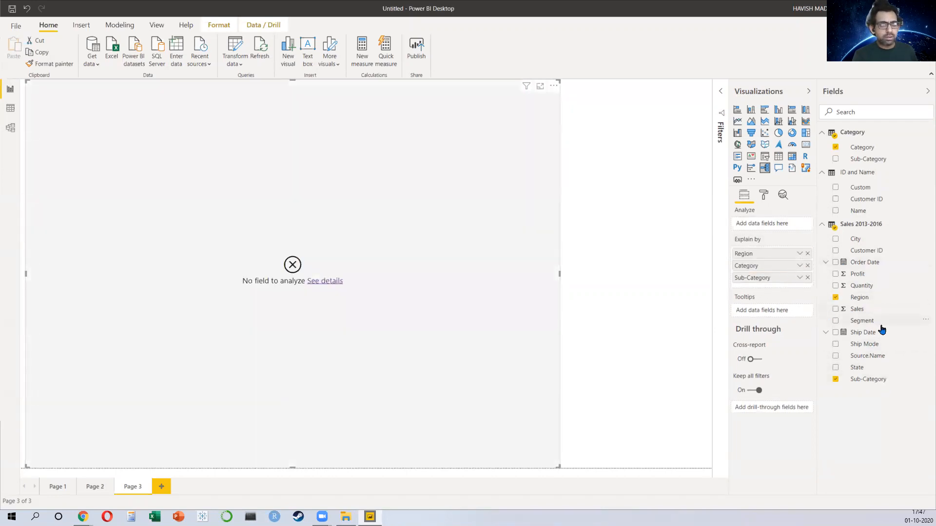
pyautogui.moveTo(875, 322); pyautogui.dragTo(762, 289)
pyautogui.moveTo(875, 345); pyautogui.dragTo(782, 300)
pyautogui.moveTo(878, 309); pyautogui.dragTo(786, 225)
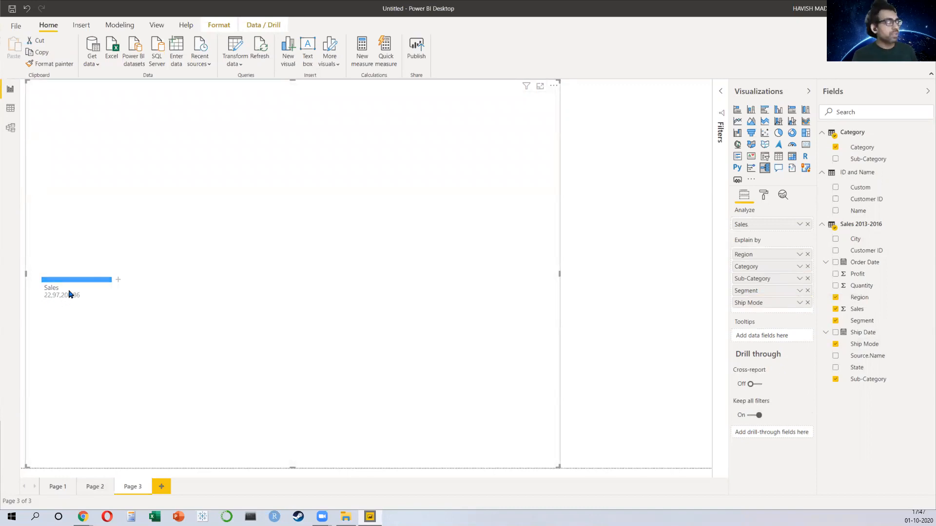
# Step: Drill the tree from Sales by high value into Ship Mode, then Region, Category, Sub-Category and Segment
pyautogui.click(118, 281)
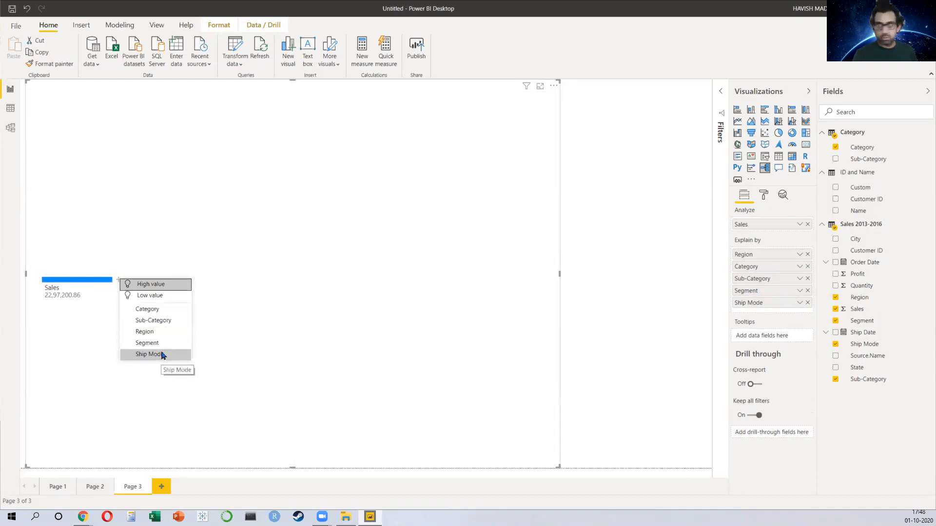
pyautogui.click(156, 286)
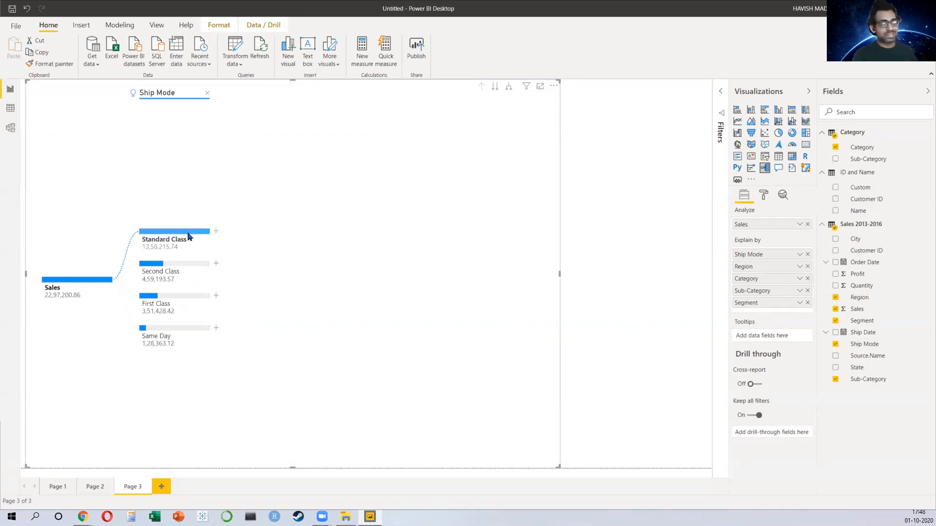
pyautogui.click(215, 236)
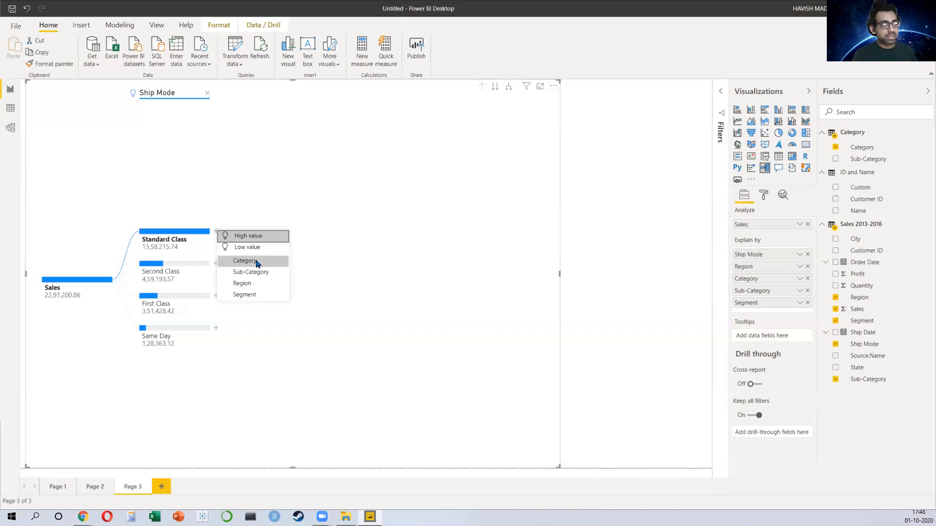
pyautogui.click(242, 283)
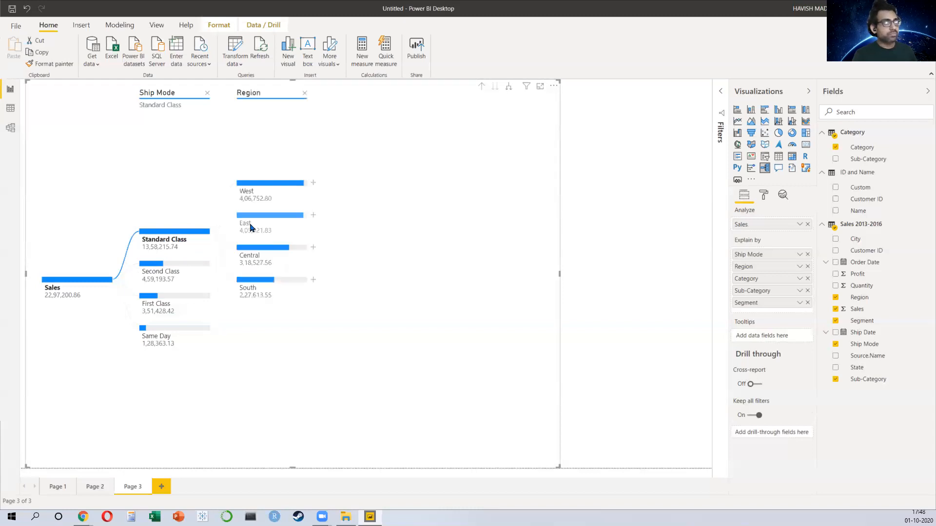
pyautogui.click(313, 184)
pyautogui.click(342, 212)
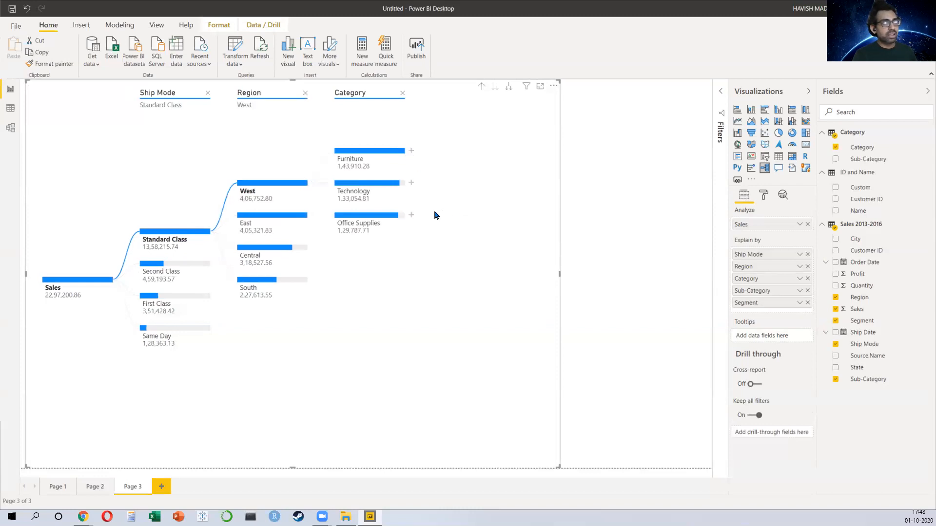
pyautogui.click(411, 151)
pyautogui.click(446, 181)
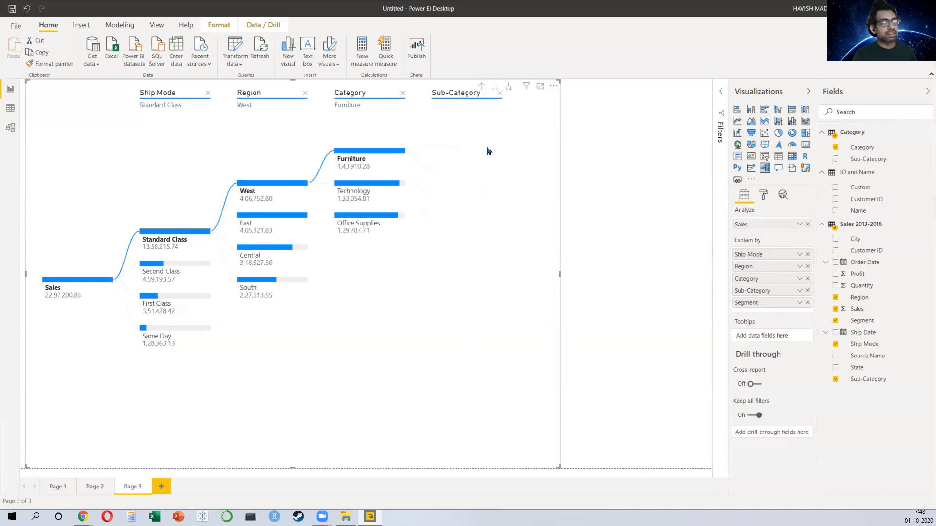
pyautogui.click(509, 135)
pyautogui.click(536, 163)
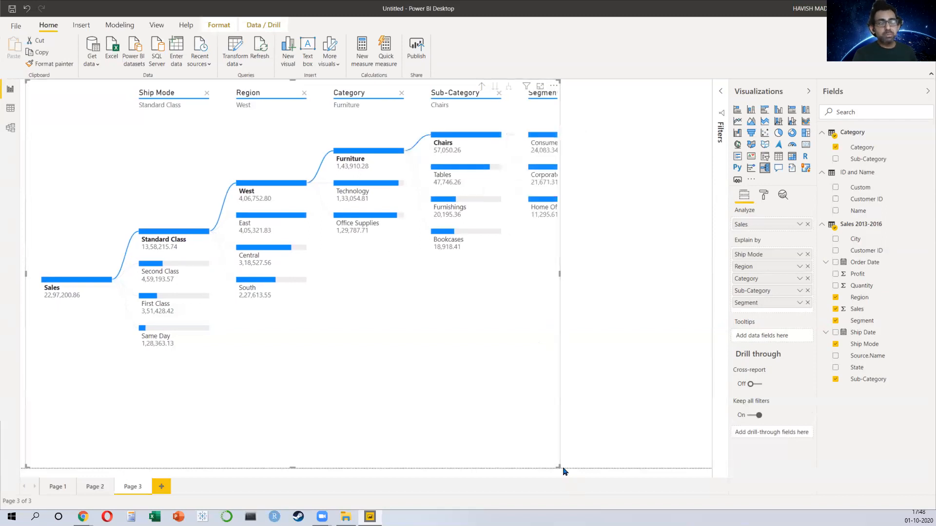
# Step: Shrink the tree to the upper canvas and select the Central, Technology and Copiers nodes
pyautogui.moveTo(564, 472); pyautogui.dragTo(710, 360)
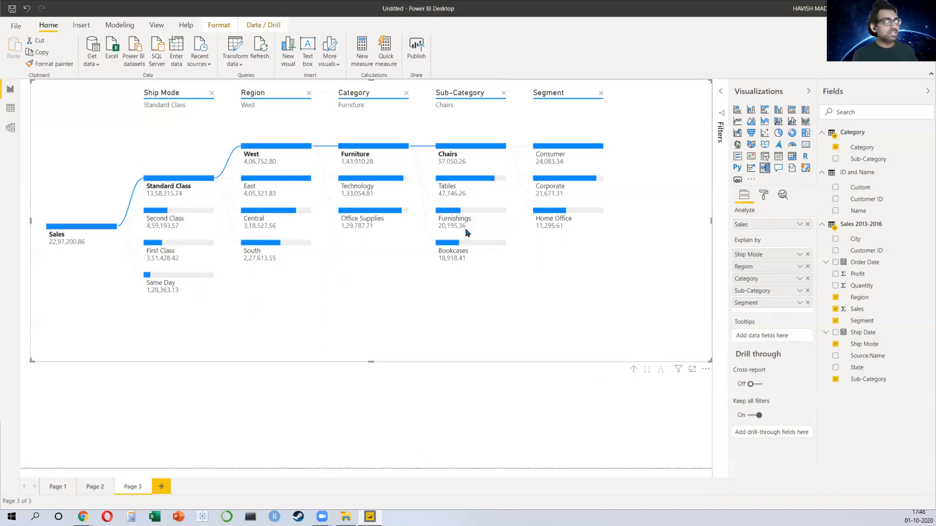
pyautogui.click(266, 213)
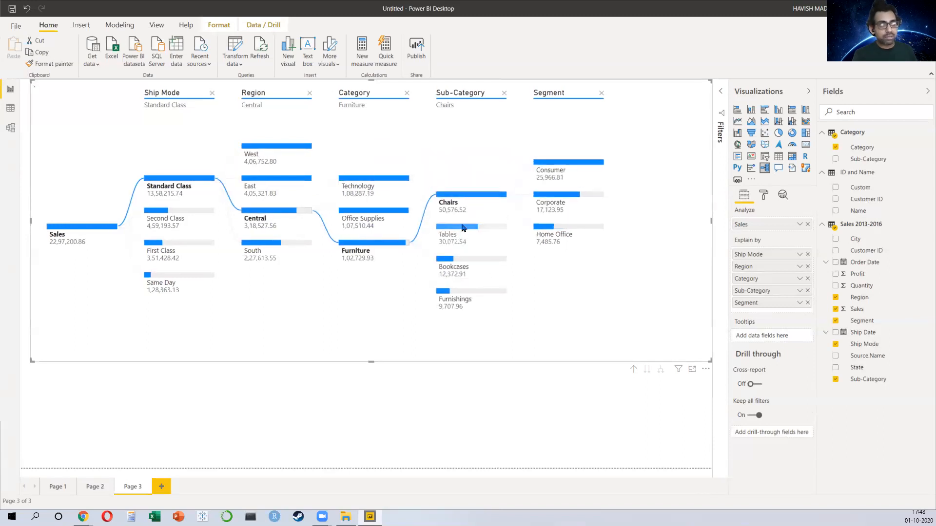
pyautogui.click(464, 228)
pyautogui.click(386, 180)
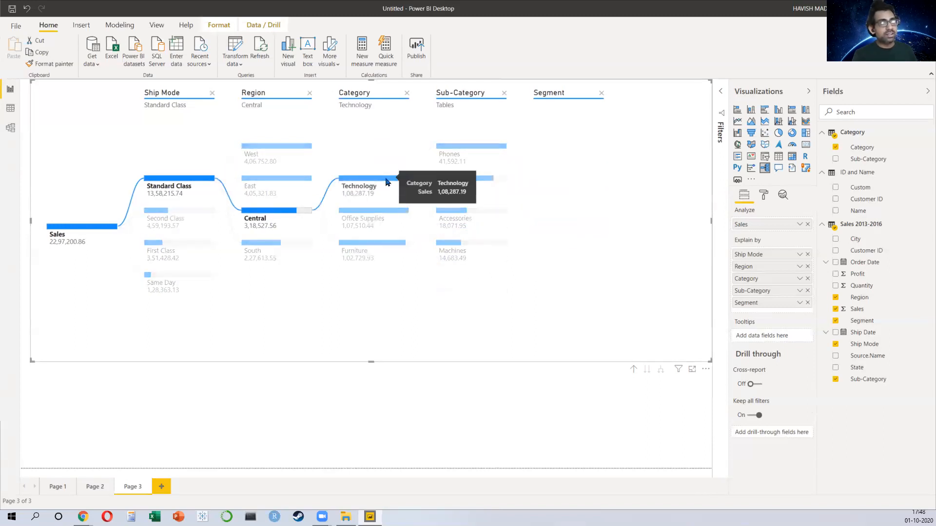
pyautogui.click(473, 182)
# Step: Add an Order Date slicer below the decomposition tree
pyautogui.click(495, 423)
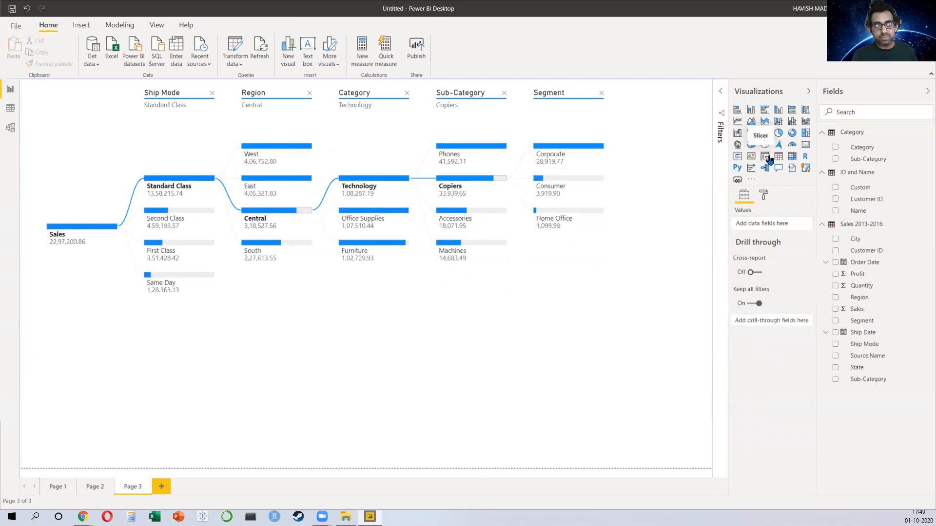
pyautogui.click(766, 157)
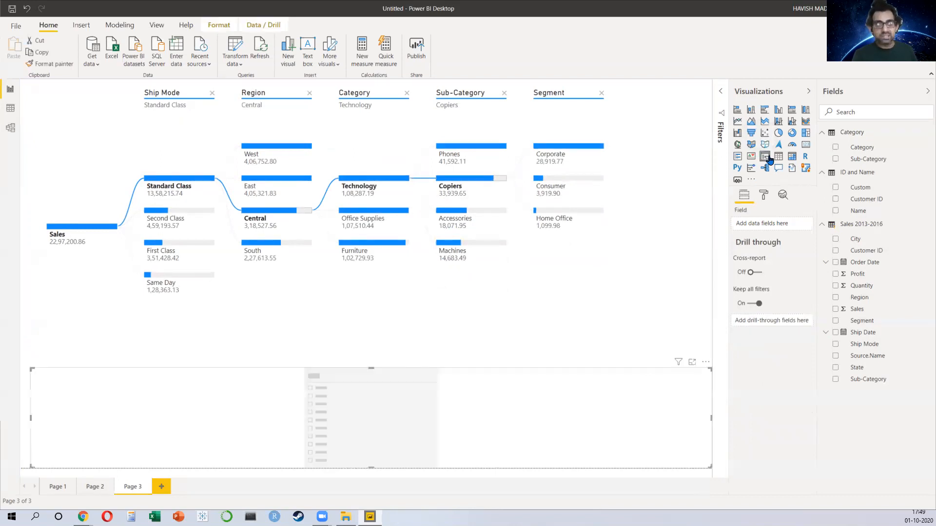
pyautogui.click(835, 263)
# Step: Set the Order Date slicer's range to start at 31-05-2016
pyautogui.moveTo(47, 408); pyautogui.dragTo(334, 411)
pyautogui.moveTo(699, 408)
pyautogui.mouseDown()
pyautogui.moveTo(432, 416)
pyautogui.moveTo(702, 409)
pyautogui.mouseUp()
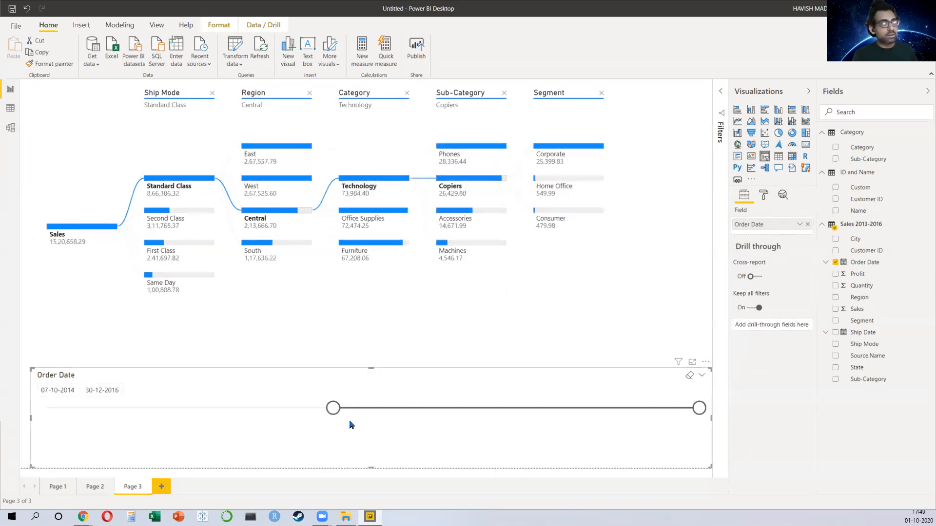
pyautogui.moveTo(337, 415); pyautogui.dragTo(44, 409)
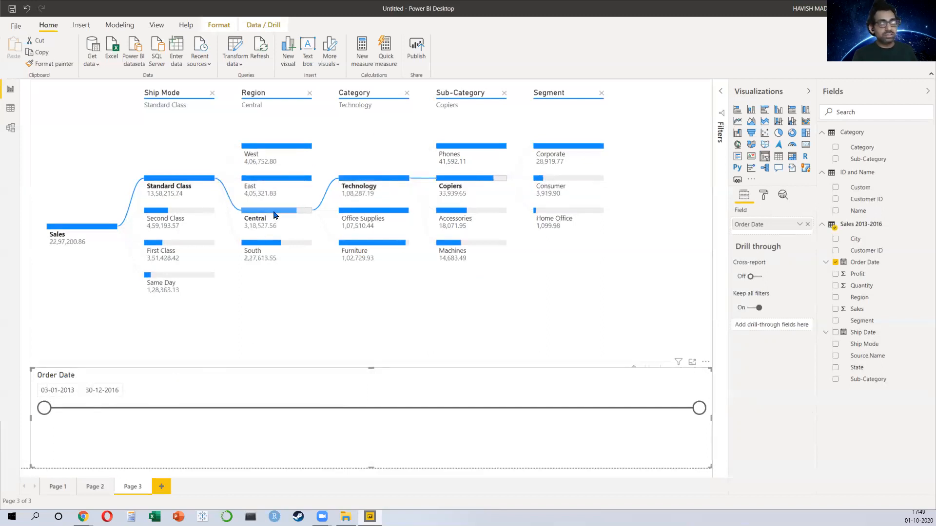
pyautogui.moveTo(52, 408); pyautogui.dragTo(610, 411)
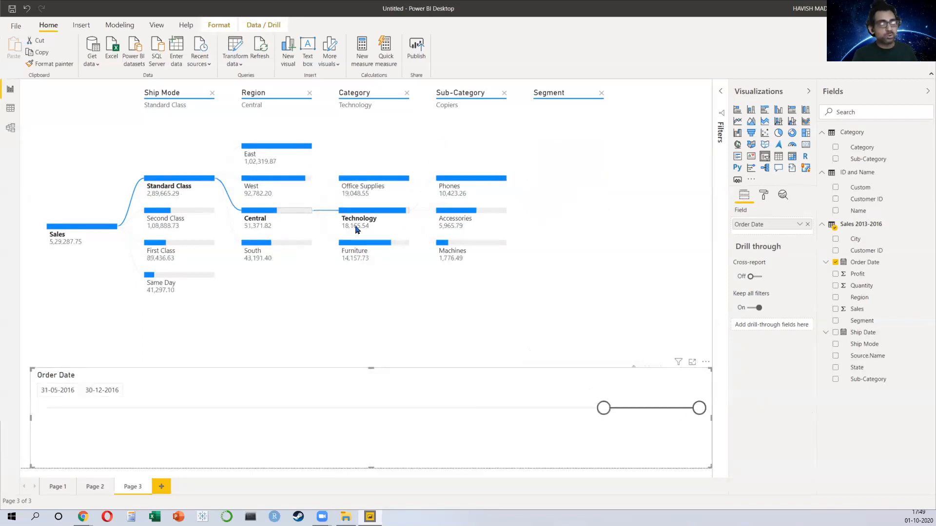
# Step: Select the East, Furniture and Chairs nodes in the decomposition tree
pyautogui.moveTo(362, 224)
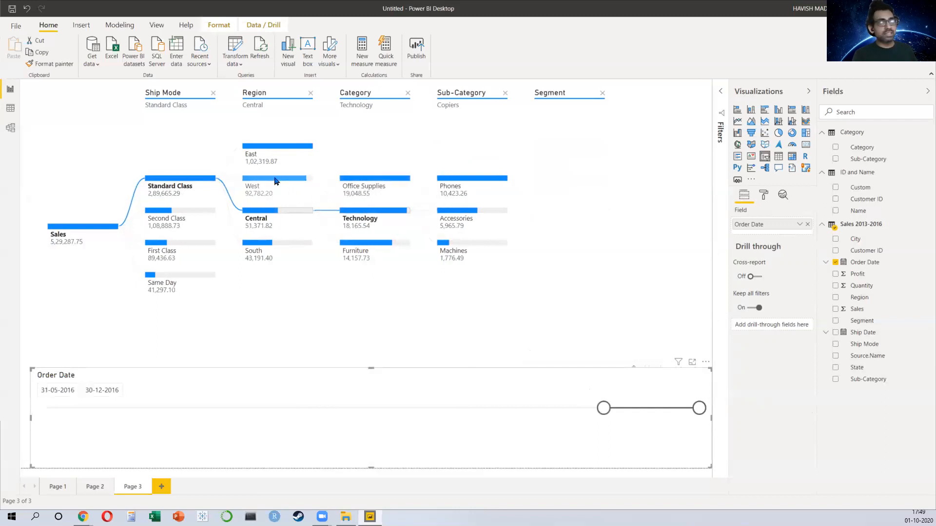
pyautogui.click(290, 146)
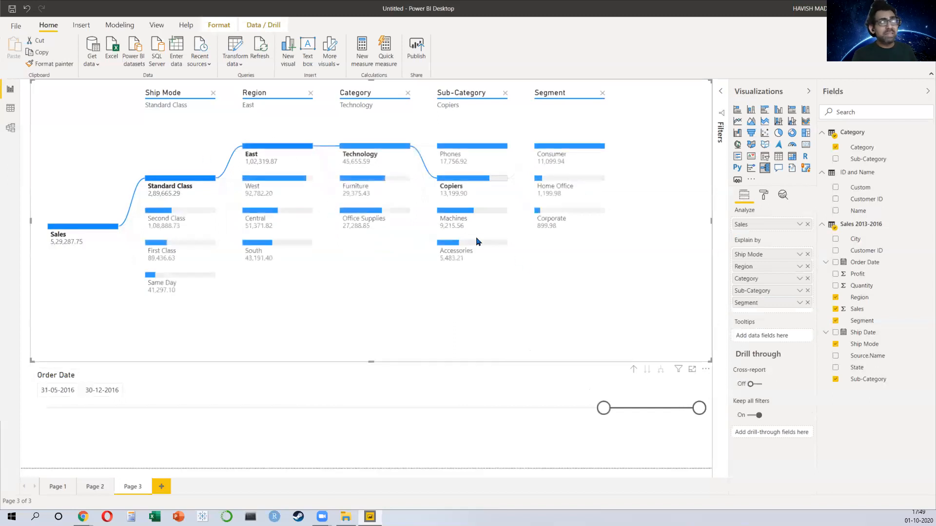
pyautogui.click(375, 183)
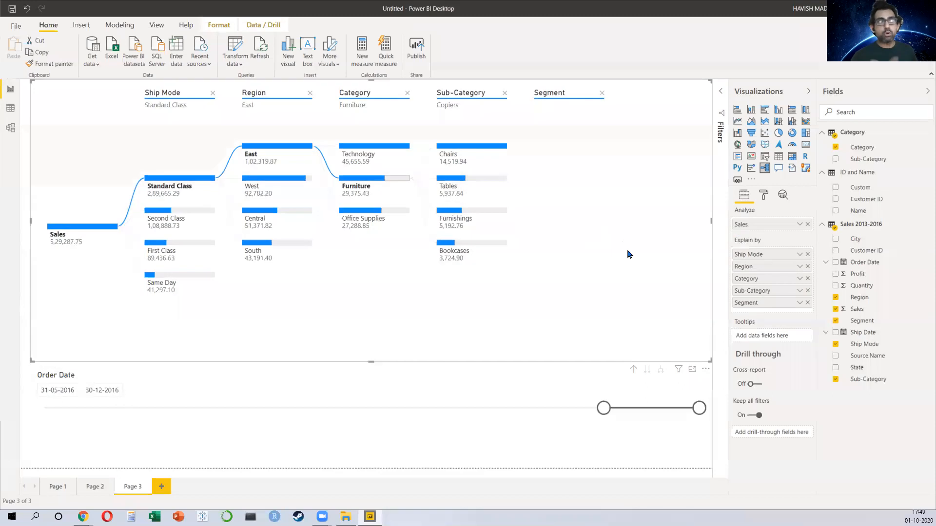
pyautogui.click(500, 148)
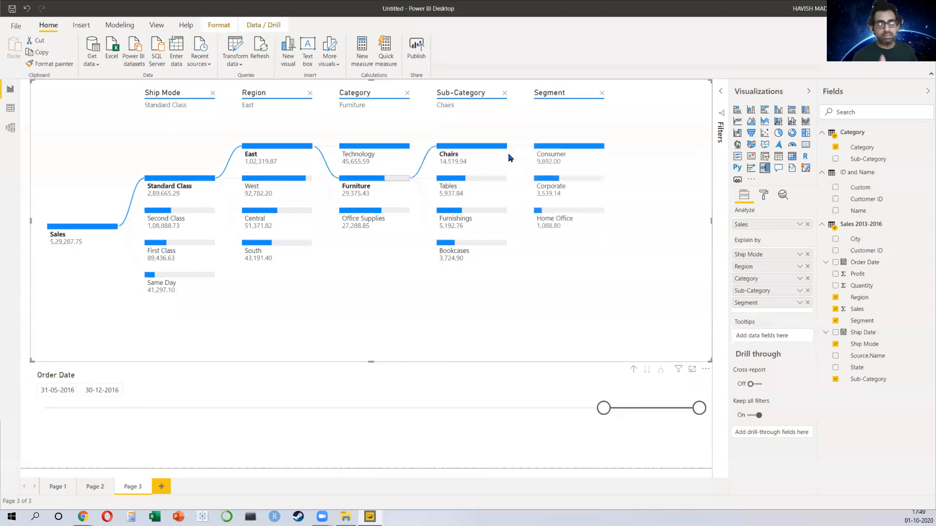
# Step: Open the tree's format options and examine the Tree header and Analysis settings
pyautogui.click(764, 195)
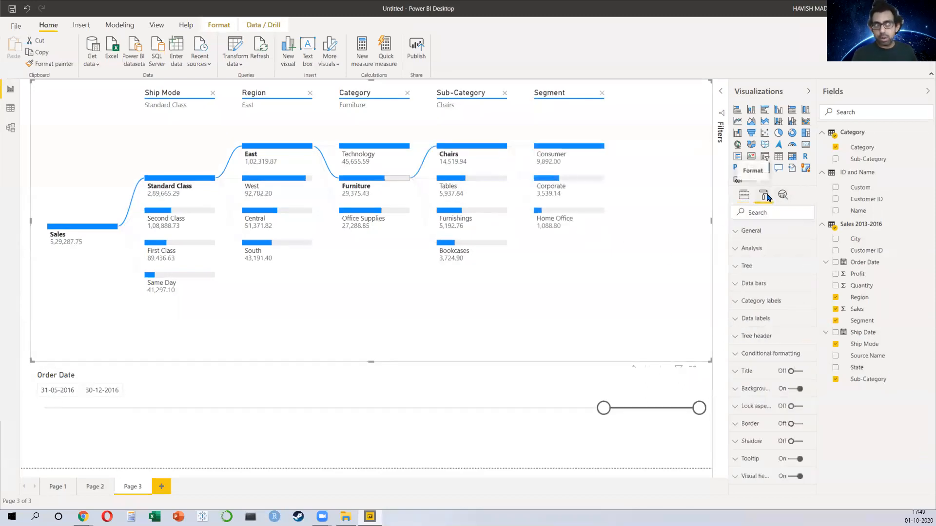
pyautogui.click(767, 336)
pyautogui.click(766, 336)
pyautogui.click(768, 250)
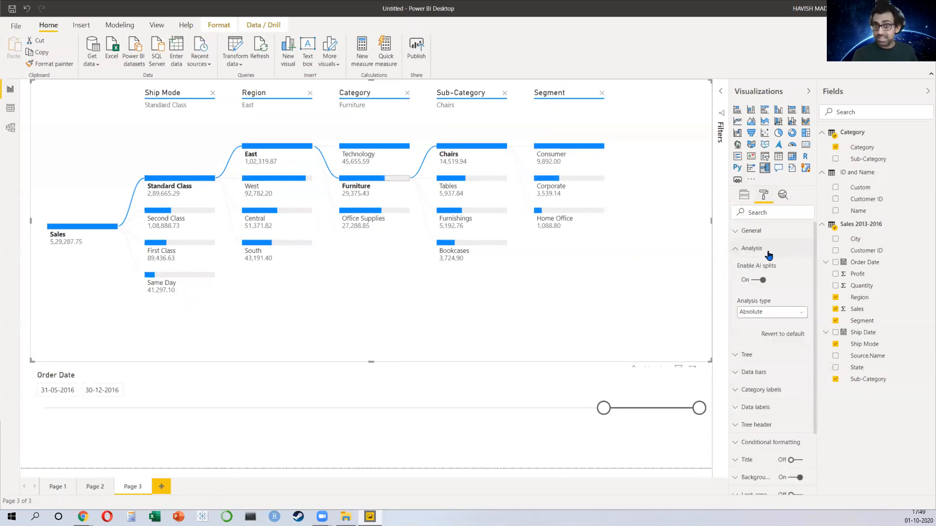
pyautogui.click(787, 313)
pyautogui.click(799, 291)
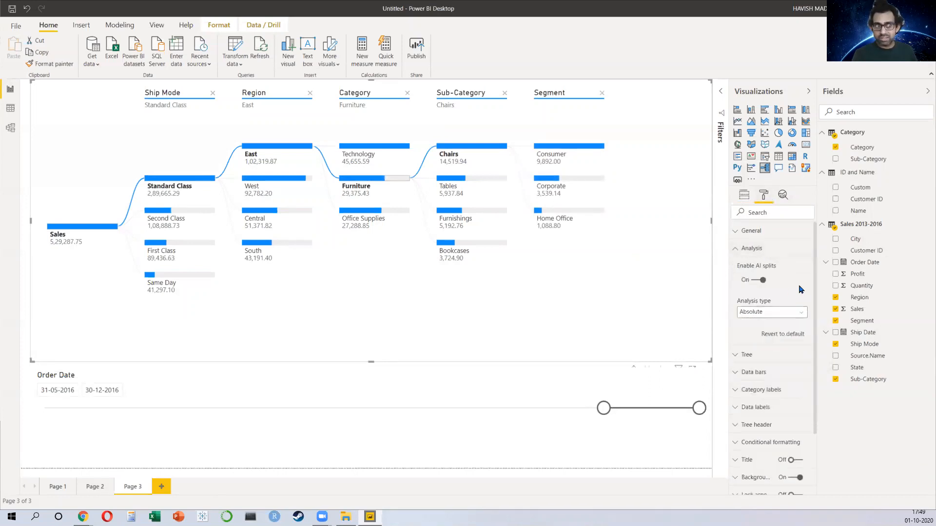
# Step: Set the decomposition tree's connector shape to Round in the Tree format options
pyautogui.click(780, 249)
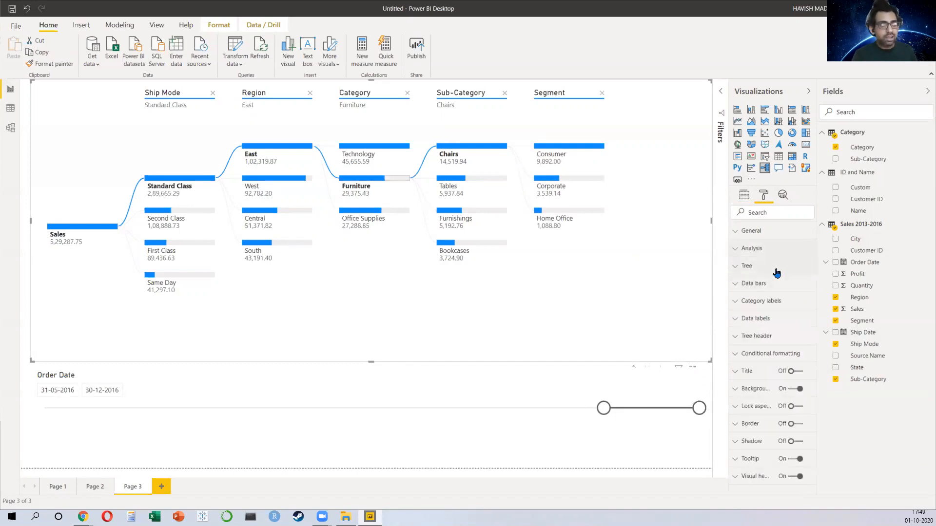
pyautogui.click(776, 270)
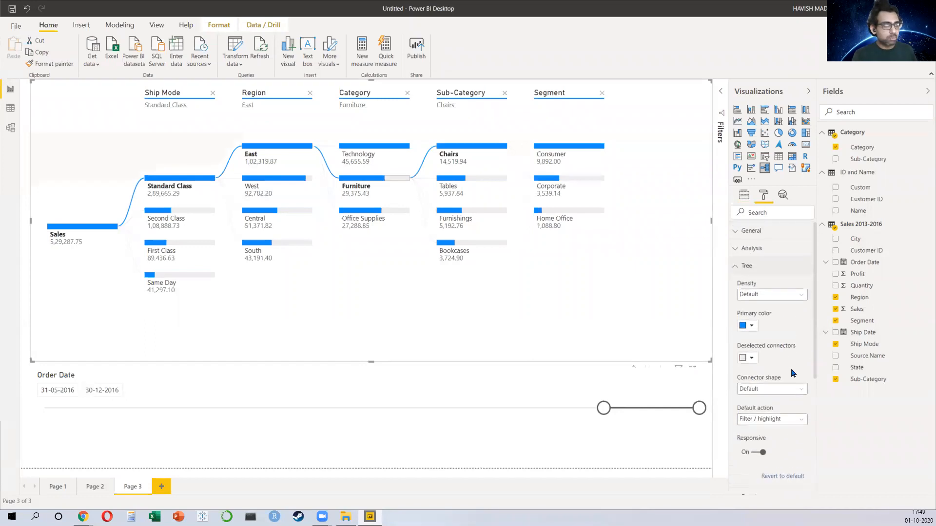
pyautogui.click(792, 389)
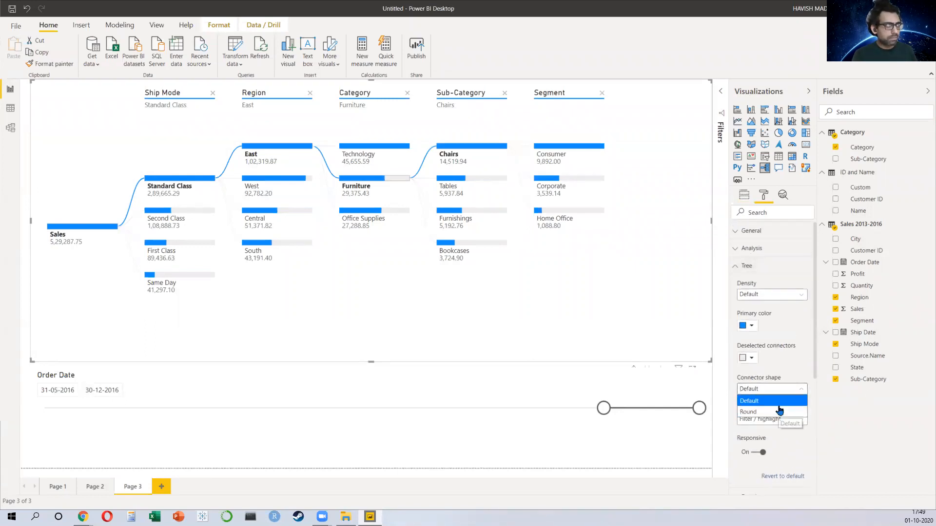
pyautogui.click(785, 412)
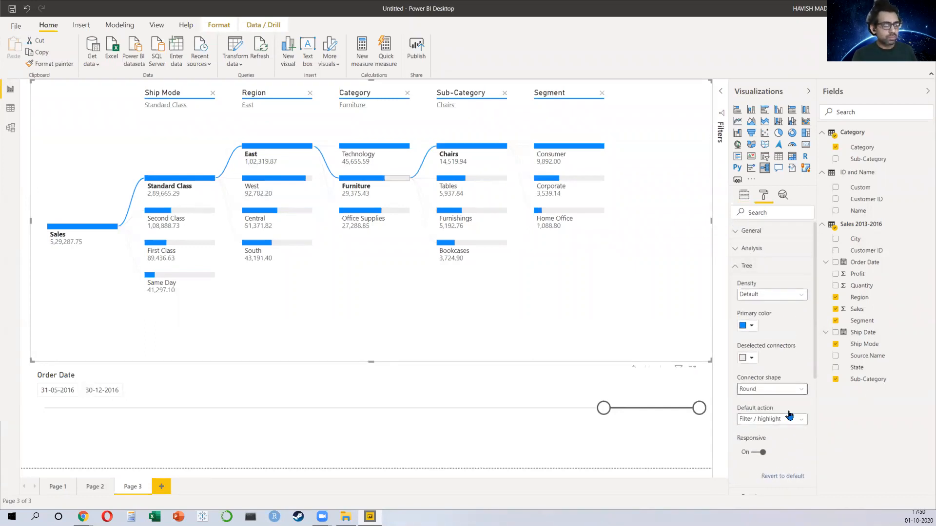
pyautogui.click(791, 420)
pyautogui.click(790, 422)
pyautogui.click(768, 294)
pyautogui.click(767, 303)
# Step: Try the data bars' Scale to options Top node and Parent node, then return to Level maximum
pyautogui.scroll(-3, 788, 341)
pyautogui.click(784, 353)
pyautogui.scroll(-3, 783, 347)
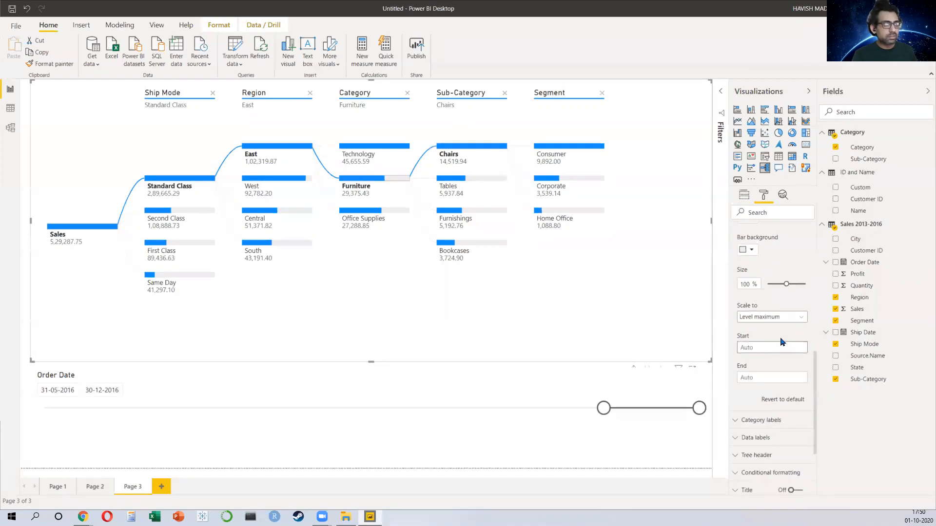
pyautogui.scroll(3, 773, 331)
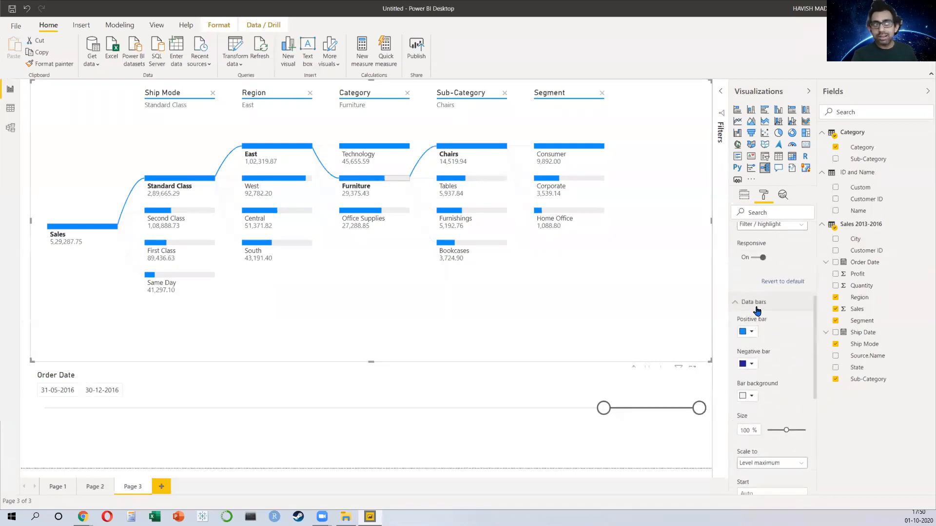
pyautogui.scroll(-4, 764, 322)
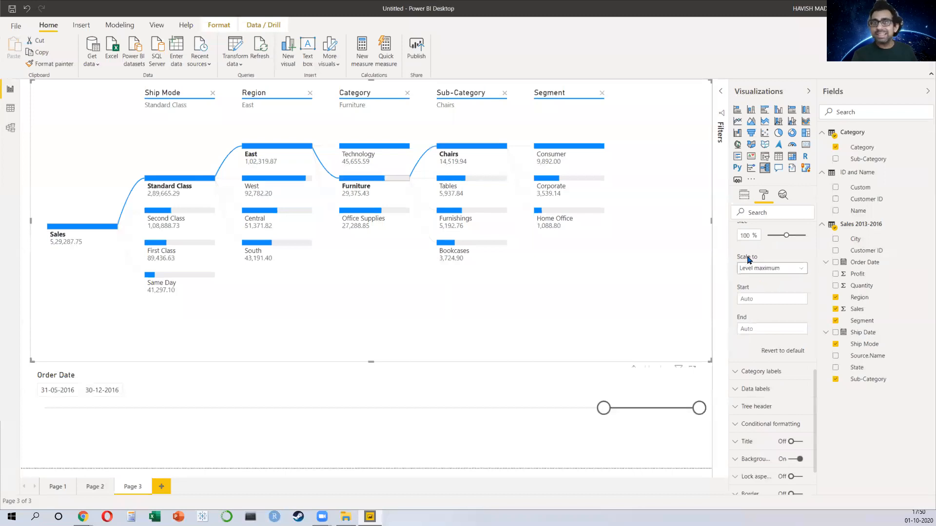
pyautogui.click(751, 275)
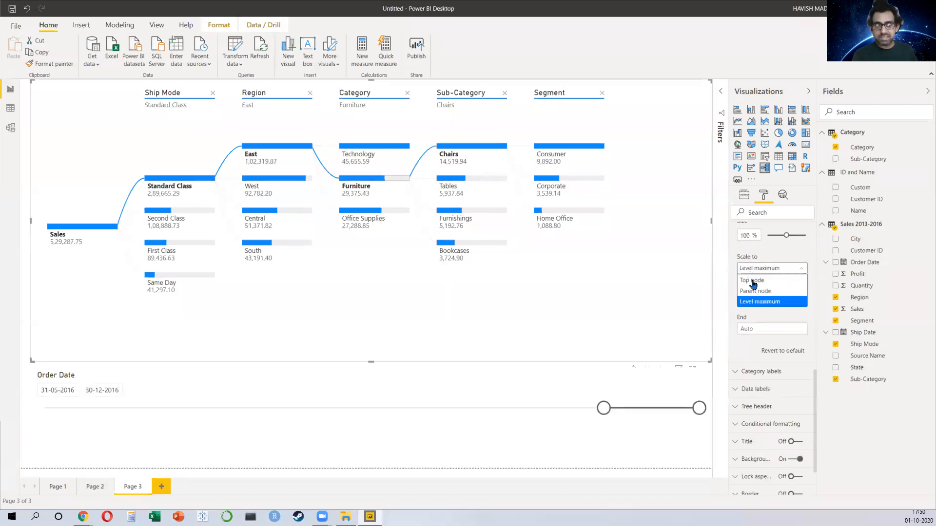
pyautogui.click(755, 288)
pyautogui.click(754, 271)
pyautogui.click(758, 291)
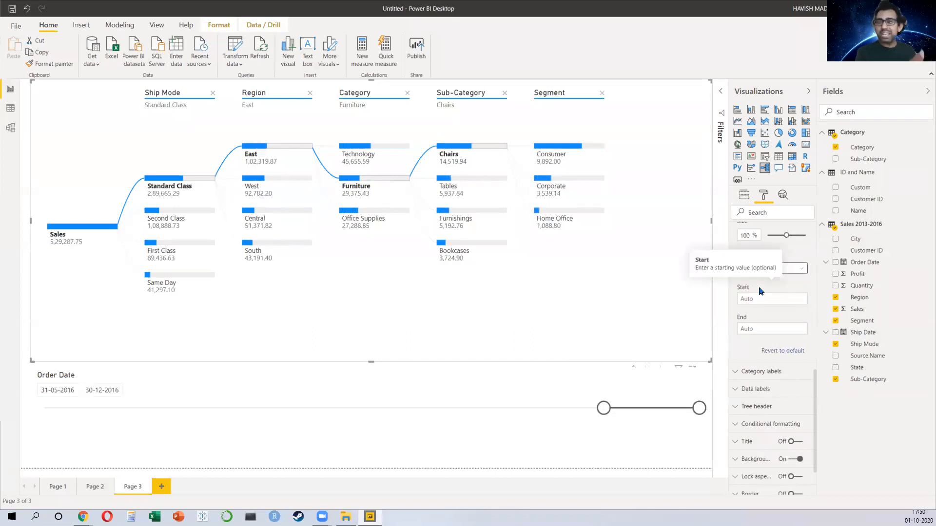
pyautogui.click(767, 270)
pyautogui.click(768, 245)
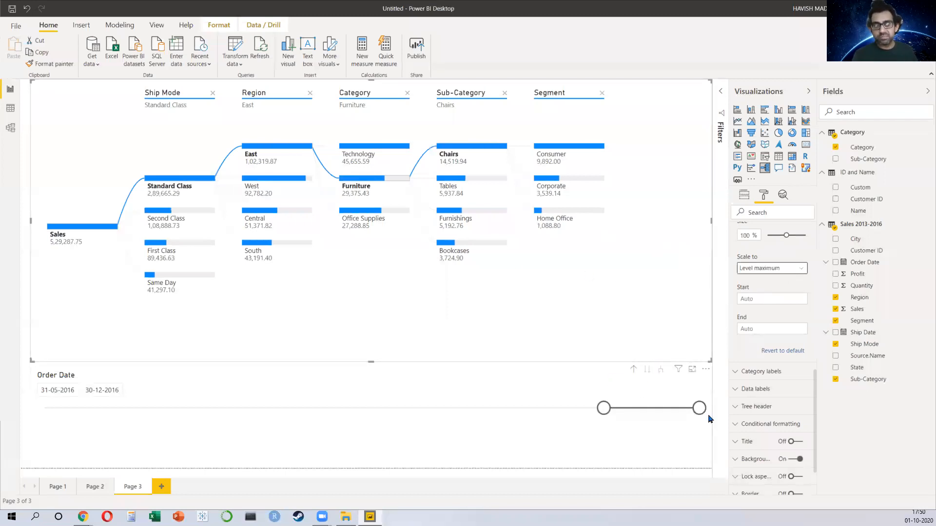
# Step: Open the advanced conditional formatting for the Sales data bar color and set a custom red minimum color
pyautogui.click(766, 423)
pyautogui.scroll(-3, 768, 420)
pyautogui.click(759, 376)
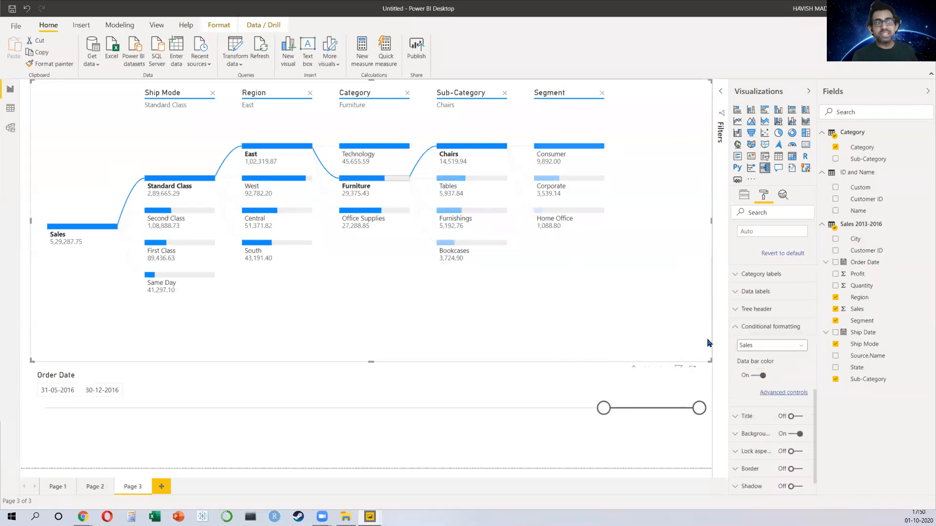
pyautogui.click(783, 394)
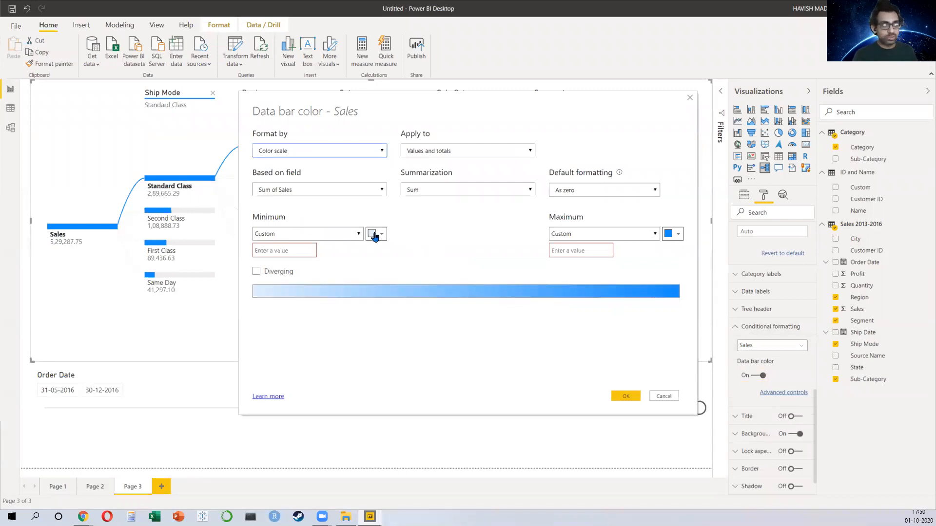
pyautogui.click(374, 235)
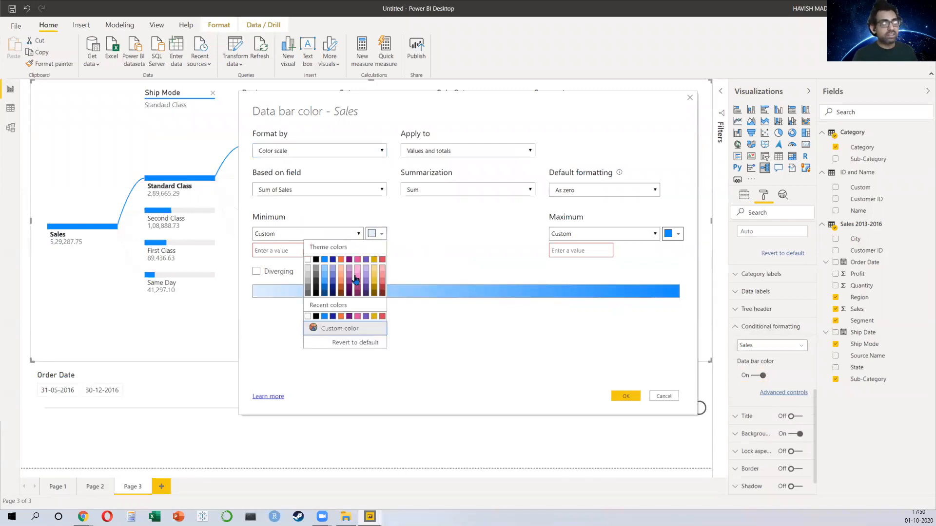
pyautogui.click(341, 328)
pyautogui.click(305, 288)
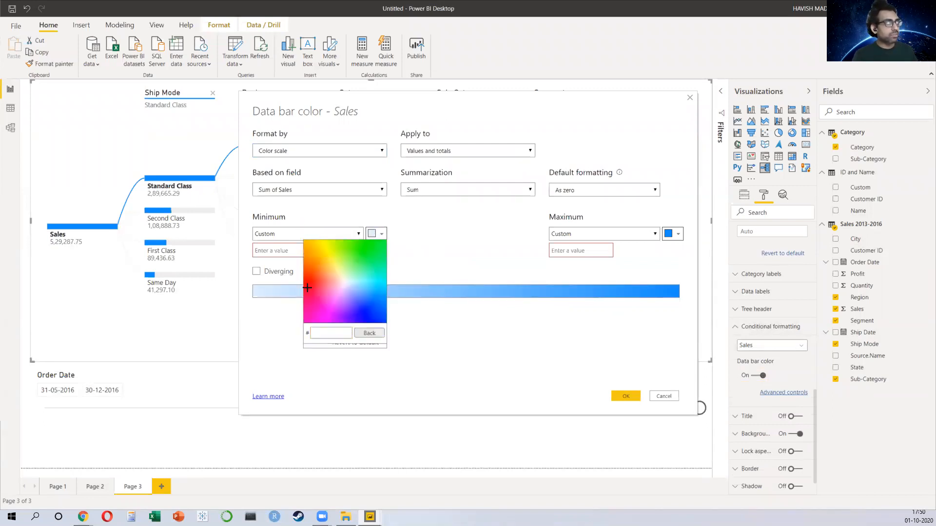
pyautogui.click(410, 281)
# Step: Set a custom green color for the maximum of the data bar color scale
pyautogui.click(676, 241)
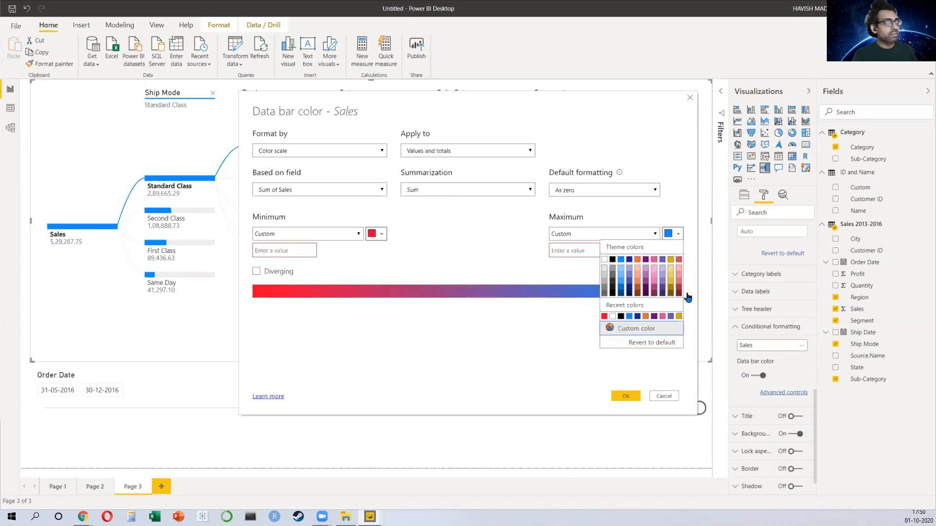
pyautogui.click(649, 328)
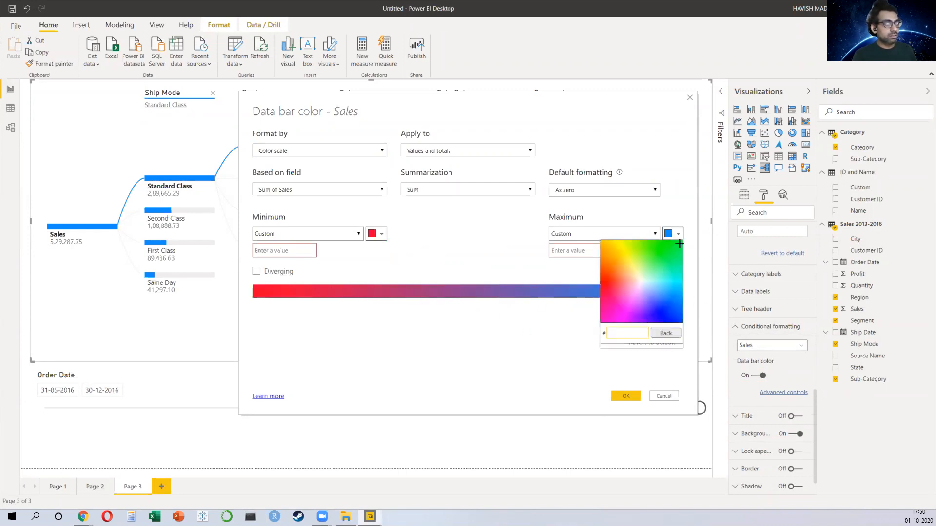
pyautogui.click(680, 243)
pyautogui.click(600, 348)
# Step: Enter 25000 as the minimum value and a maximum value for the color scale, and apply it
pyautogui.click(625, 396)
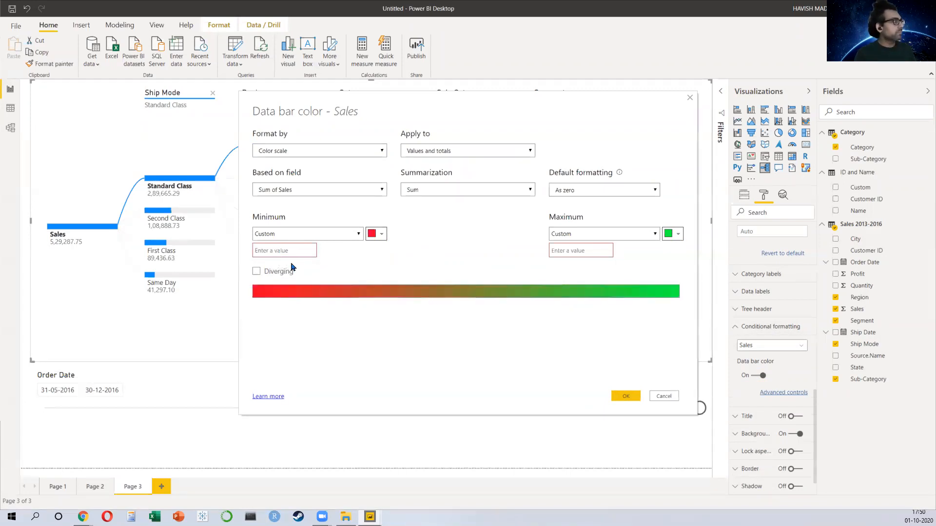
pyautogui.write('25000')
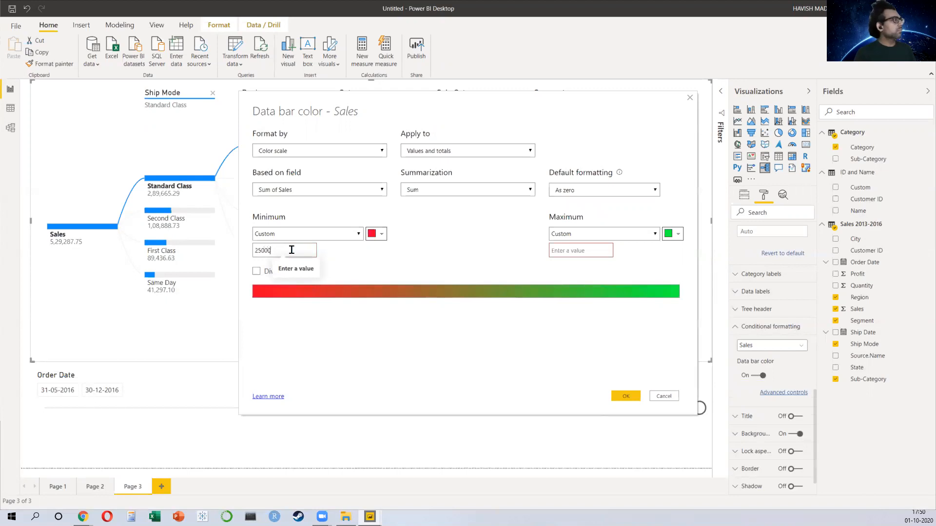
pyautogui.click(606, 247)
pyautogui.write('200000')
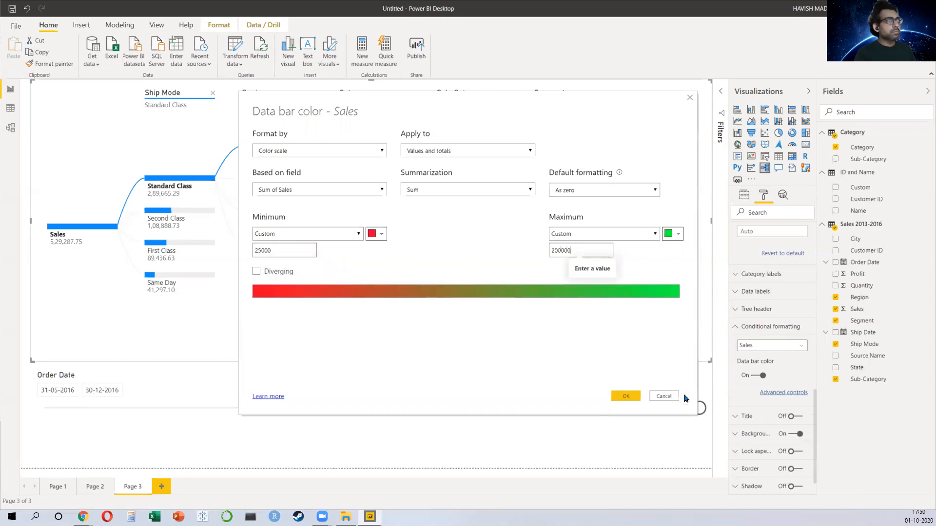
pyautogui.click(626, 395)
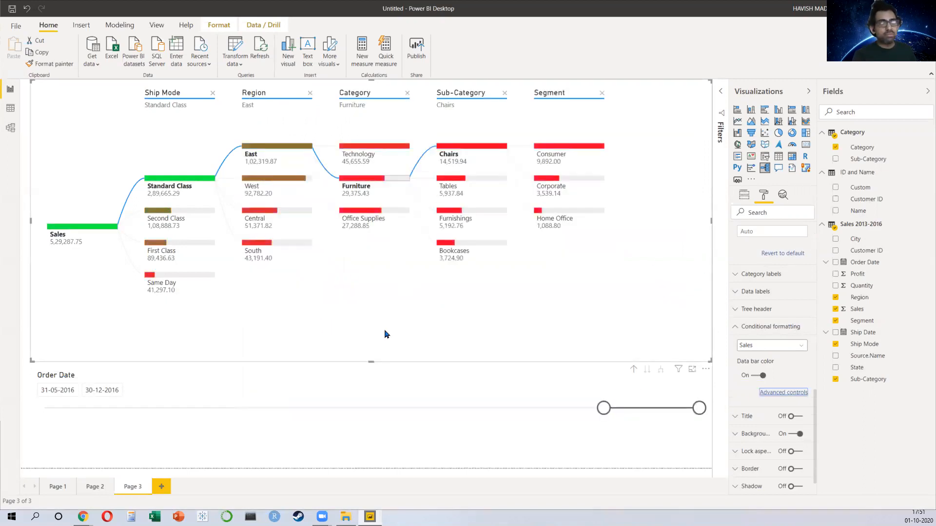
# Step: Add a new report page and browse all categories of the Power BI custom visuals store
pyautogui.click(162, 487)
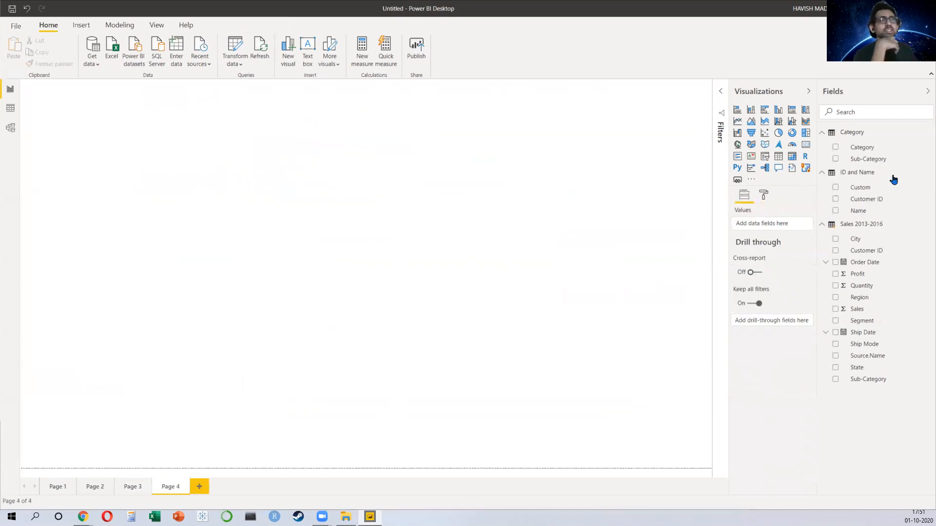
pyautogui.click(751, 181)
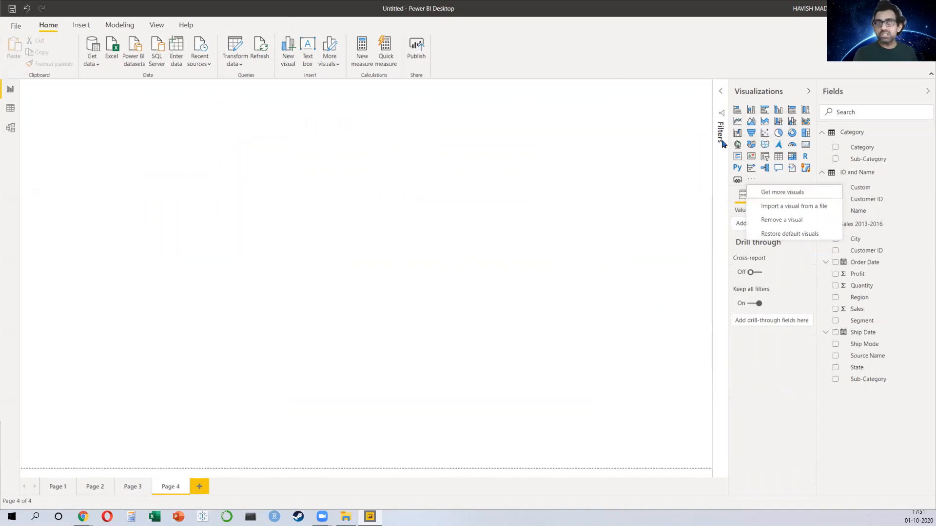
pyautogui.click(771, 195)
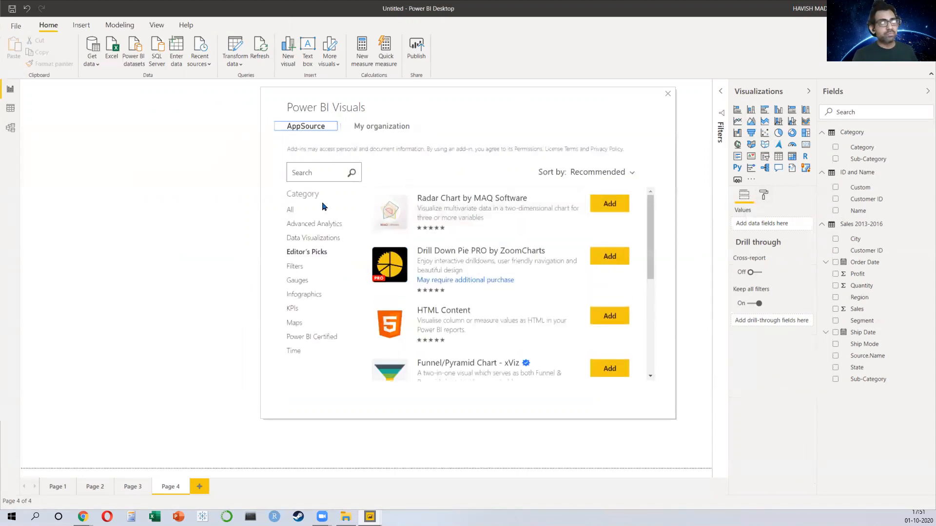
pyautogui.click(298, 212)
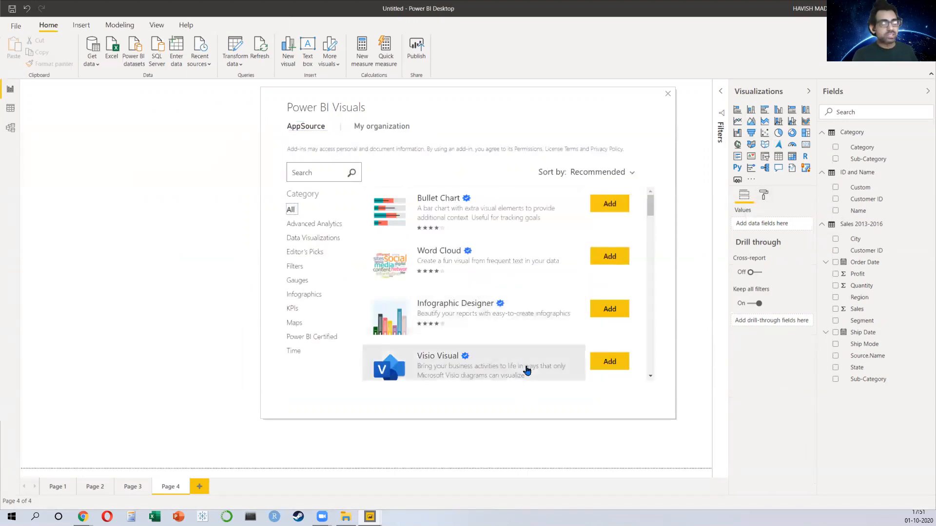
pyautogui.scroll(-8, 522, 352)
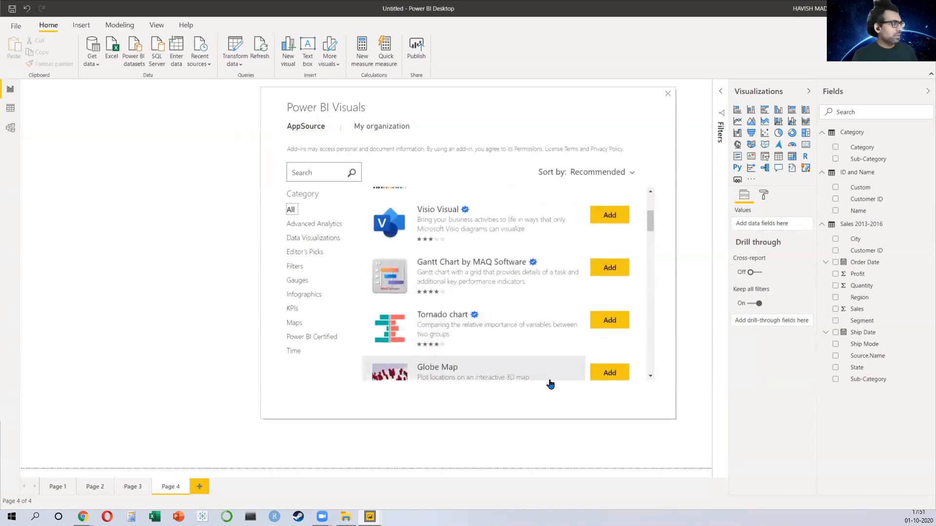
pyautogui.scroll(-6, 480, 321)
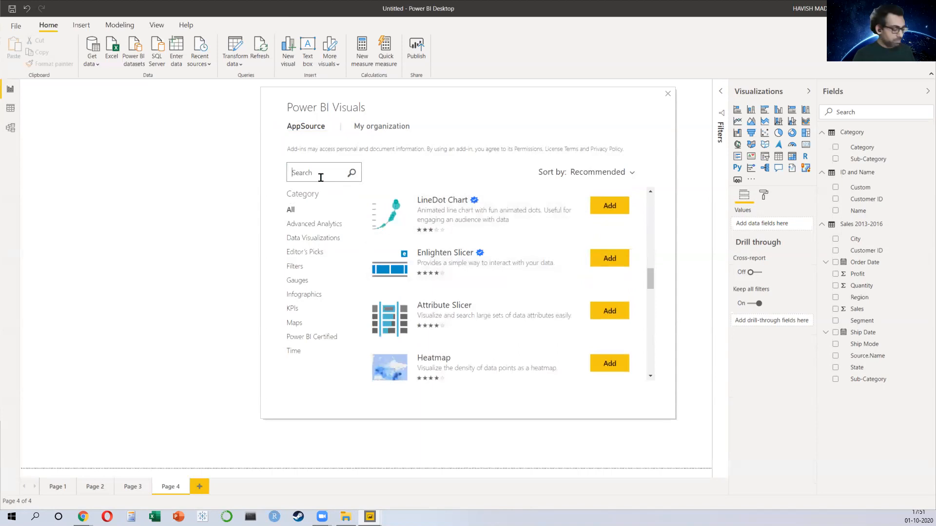
# Step: Search the visuals store for bubble and import Bubble Chart by Akvelon
pyautogui.write('e')
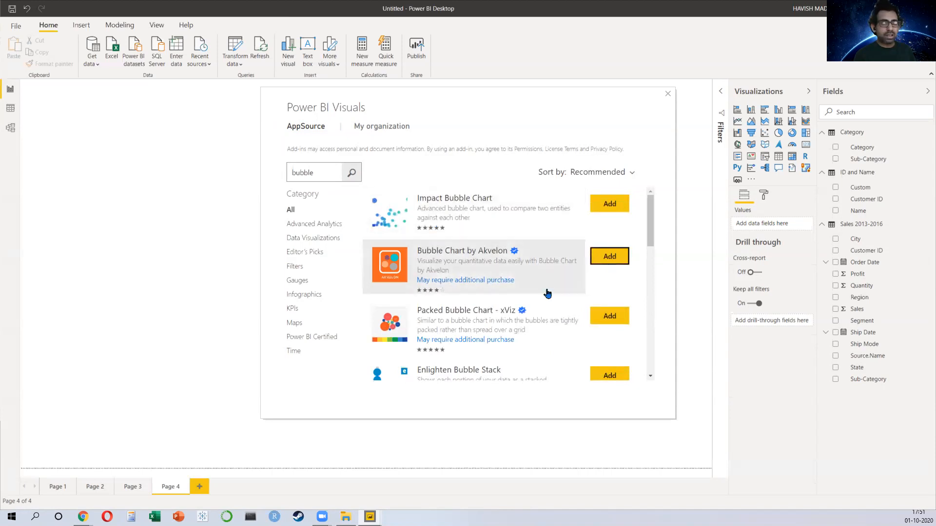
pyautogui.click(524, 312)
pyautogui.click(300, 155)
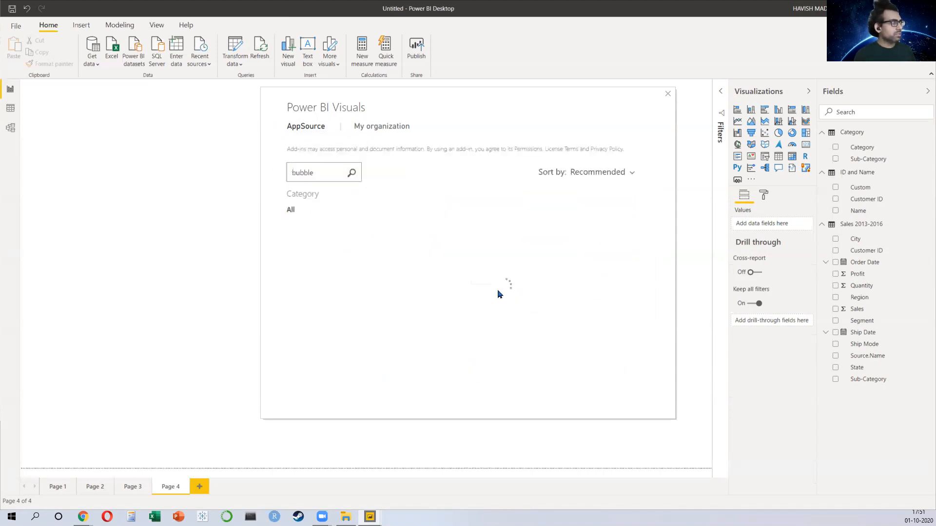
pyautogui.click(457, 257)
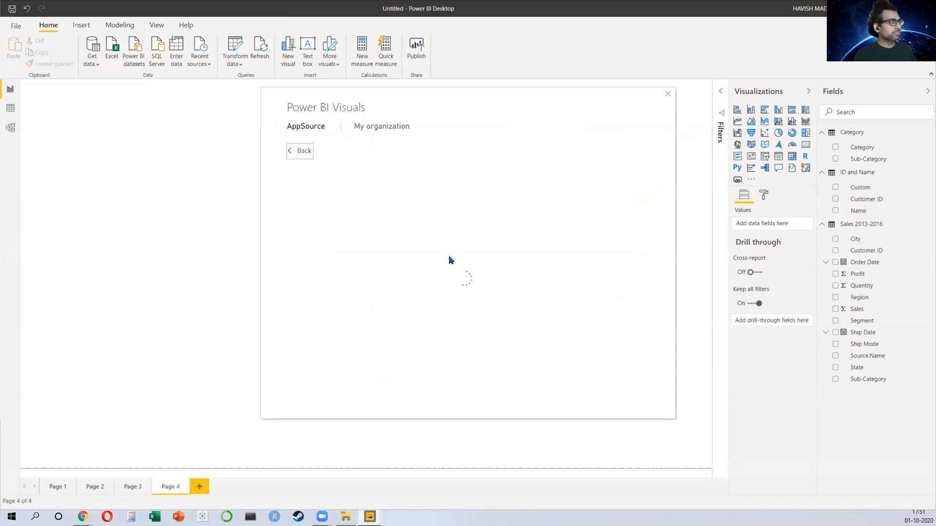
pyautogui.click(316, 279)
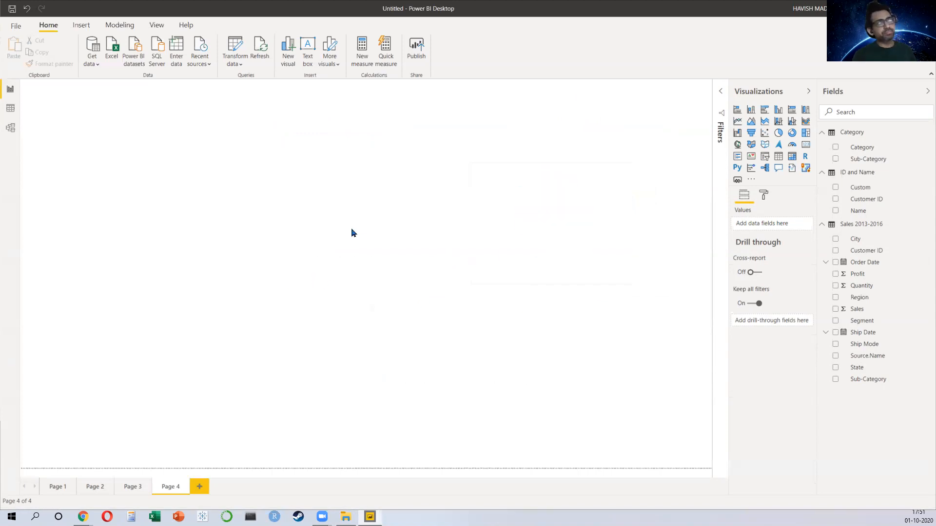
pyautogui.click(550, 276)
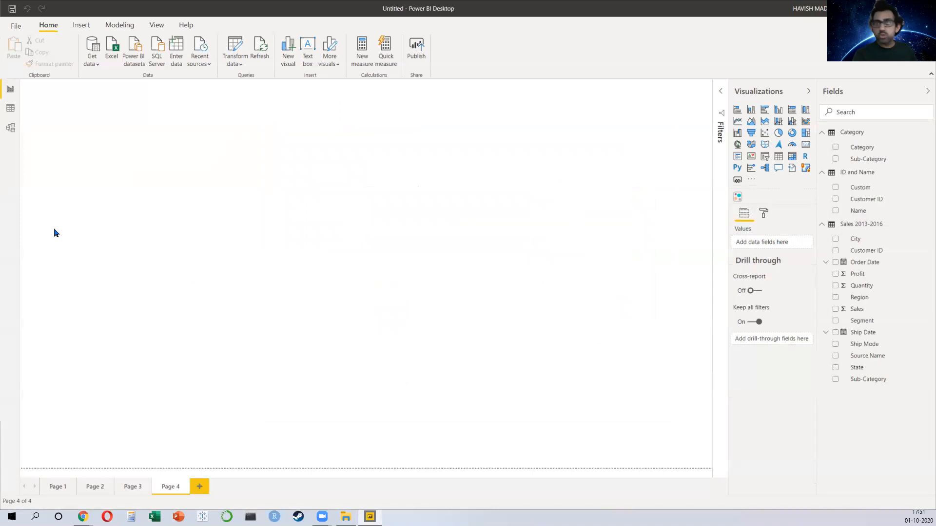
# Step: Draw a Bubble Chart by Akvelon over the page's left half with Category as bubble name and Sub-Category as cluster name
pyautogui.click(737, 196)
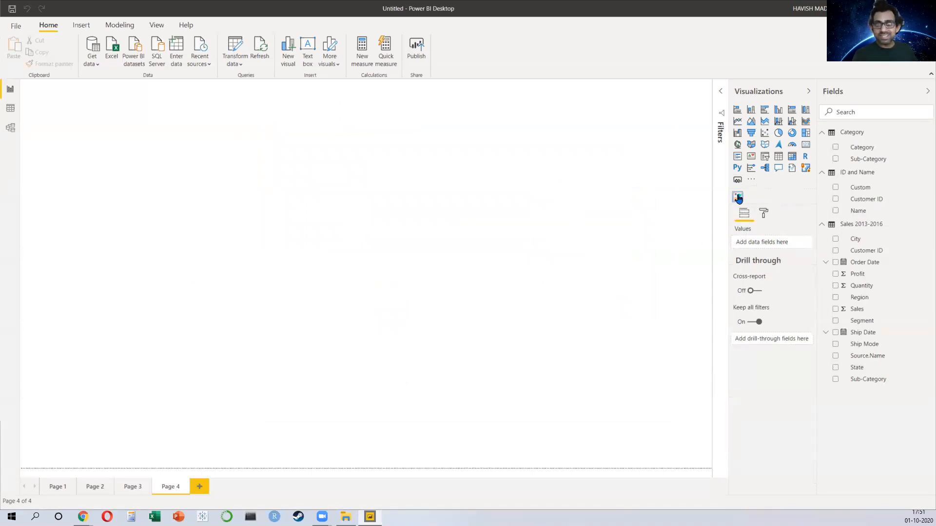
pyautogui.moveTo(177, 231); pyautogui.dragTo(426, 467)
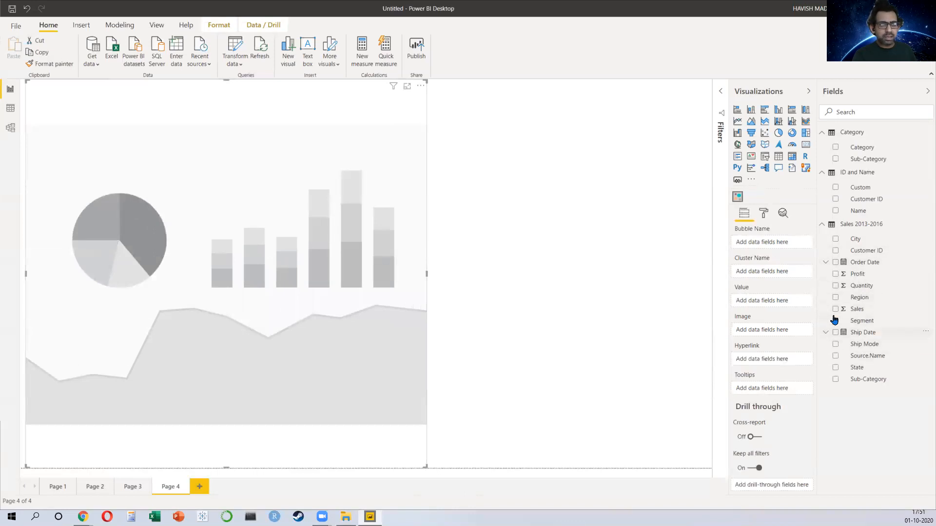
pyautogui.click(835, 147)
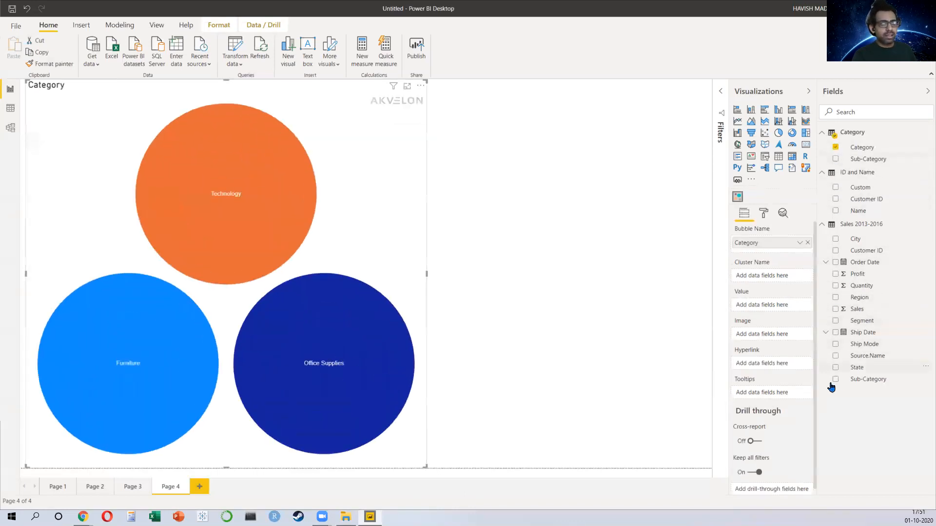
pyautogui.click(836, 380)
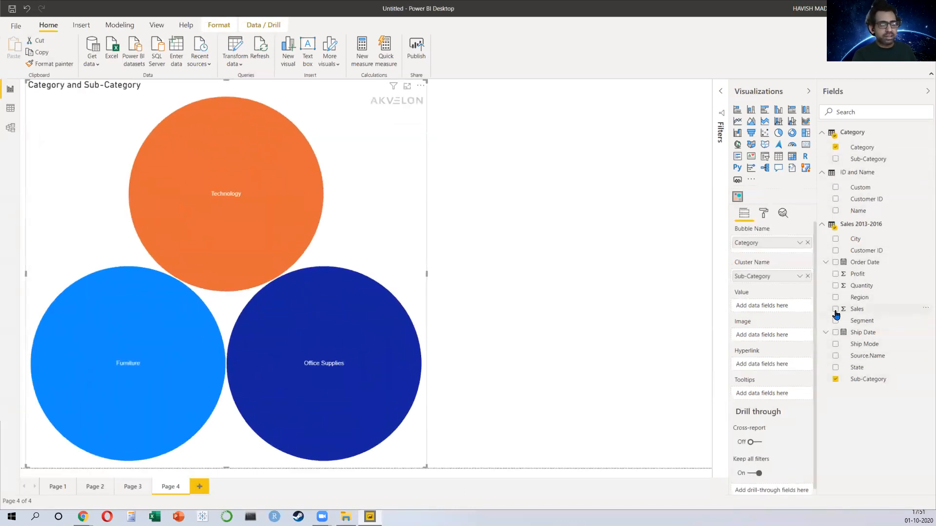
# Step: Add Sales as the bubble chart's value and Region as an additional bubble name field
pyautogui.click(836, 310)
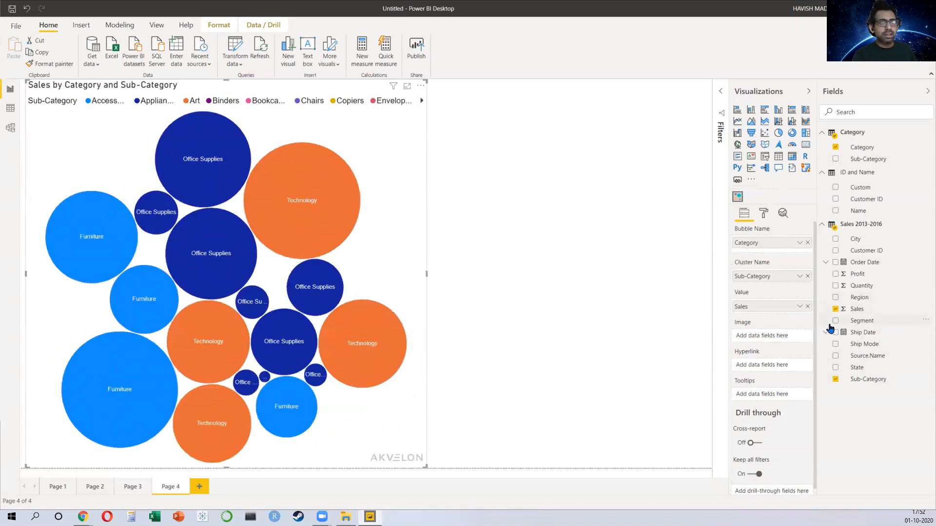
pyautogui.click(836, 298)
pyautogui.moveTo(763, 343); pyautogui.dragTo(757, 245)
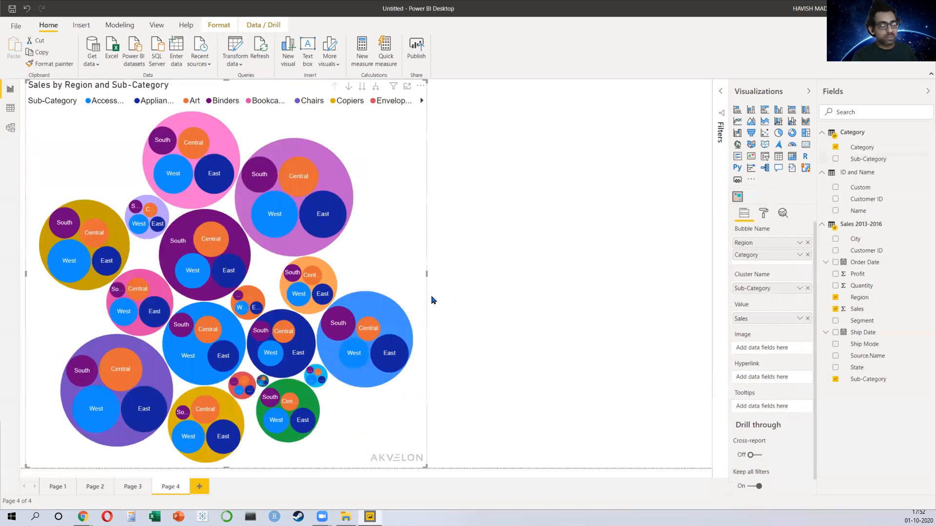
pyautogui.moveTo(341, 171)
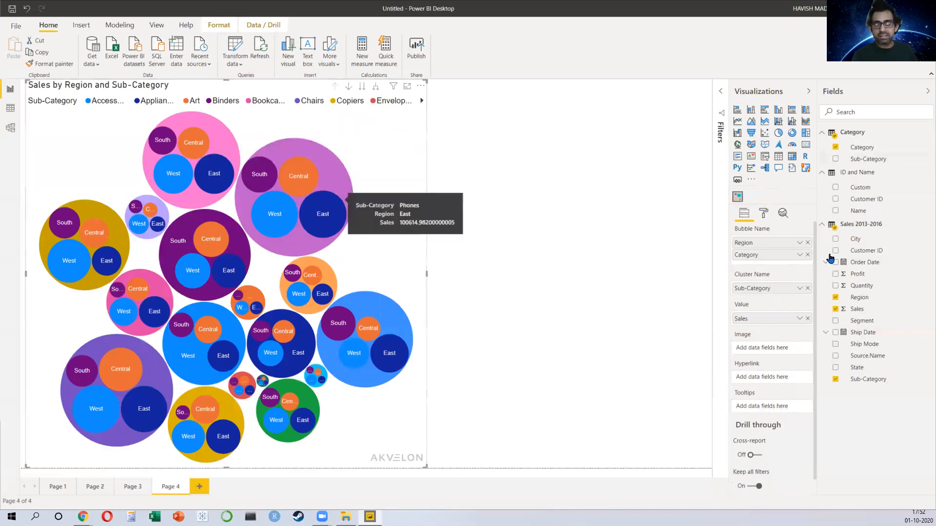
# Step: Rearrange the bubble fields so Category and Sub-Category are bubble names and Region is the cluster name
pyautogui.moveTo(775, 290); pyautogui.dragTo(767, 249)
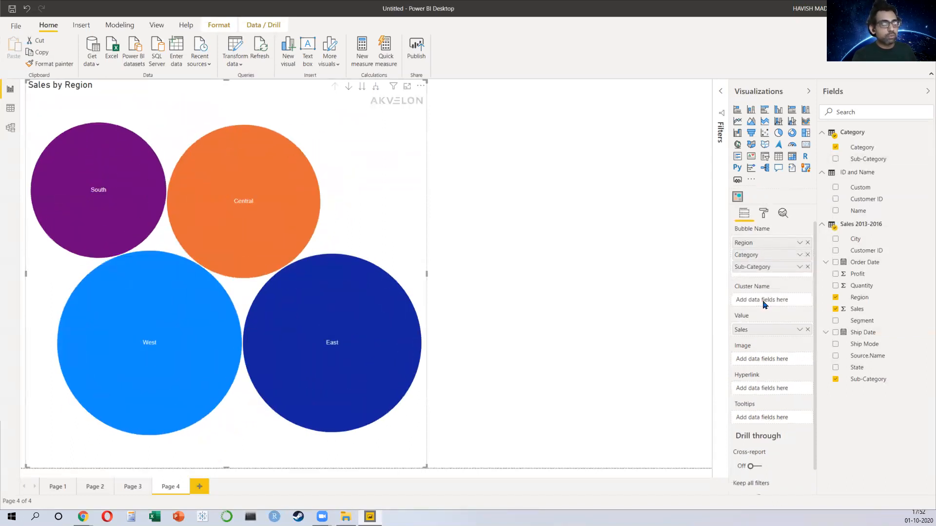
pyautogui.moveTo(764, 304); pyautogui.dragTo(763, 300)
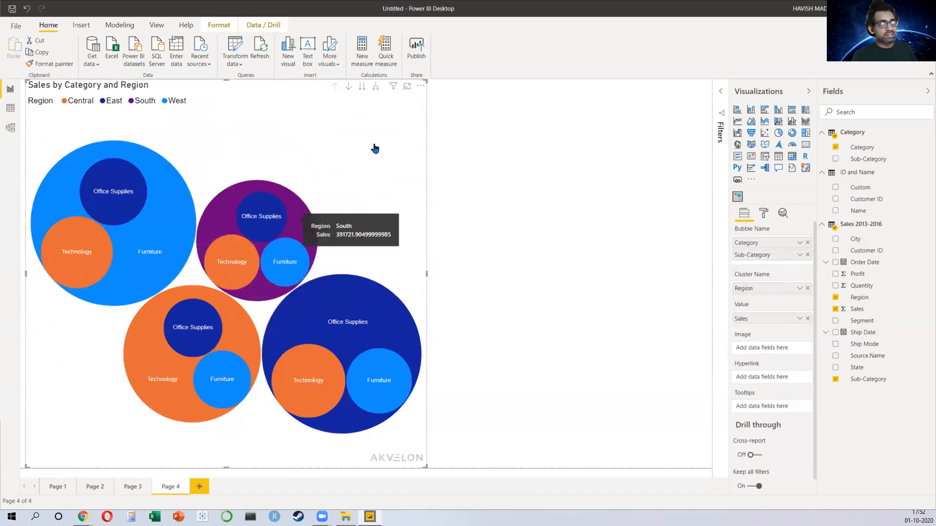
# Step: Try the bubble chart's drill mode, then expand all bubbles down one level to show sub-categories within regions
pyautogui.click(376, 88)
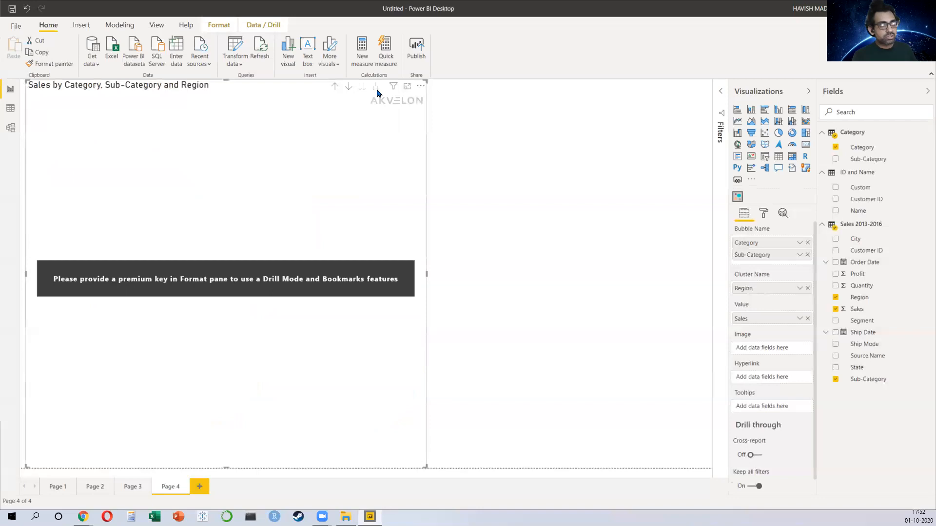
pyautogui.click(334, 89)
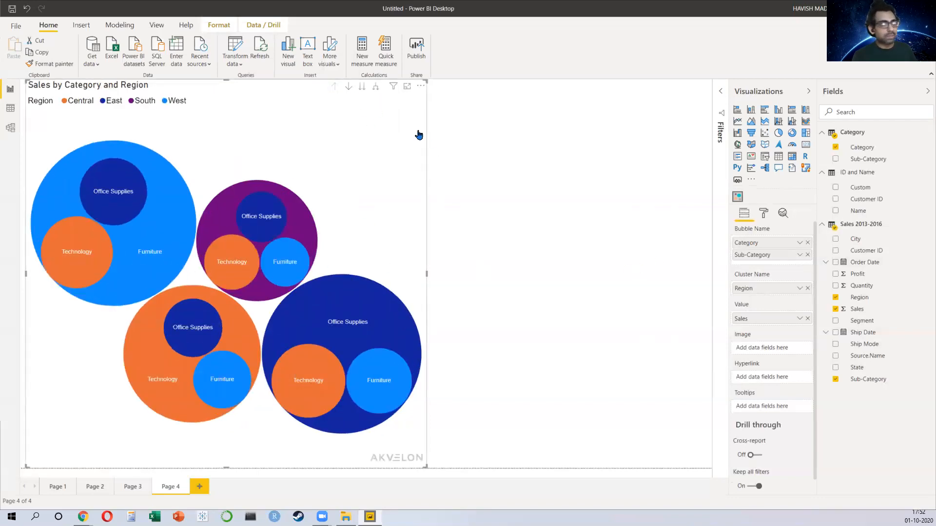
pyautogui.click(362, 89)
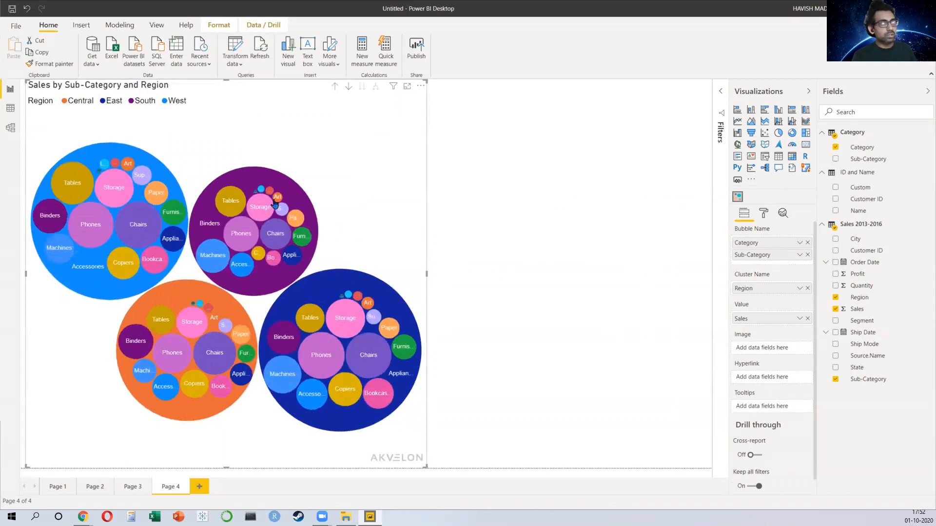
# Step: Add a bar chart of Sales by Region across the page's upper right area
pyautogui.click(518, 272)
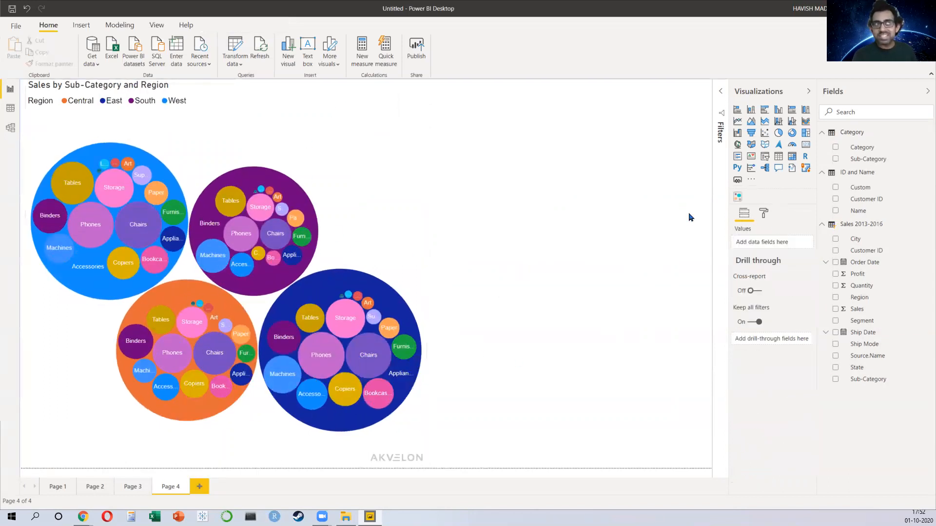
pyautogui.click(738, 110)
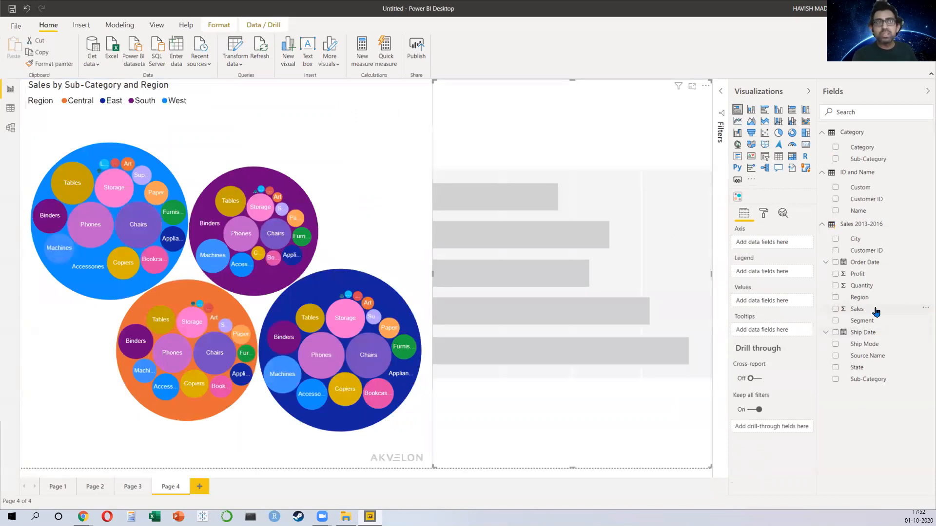
pyautogui.click(836, 298)
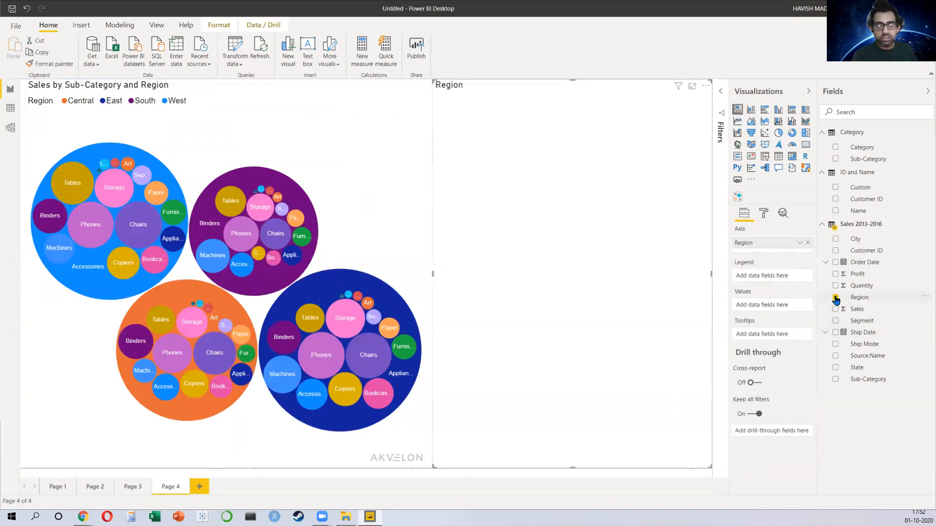
pyautogui.moveTo(569, 467); pyautogui.dragTo(569, 189)
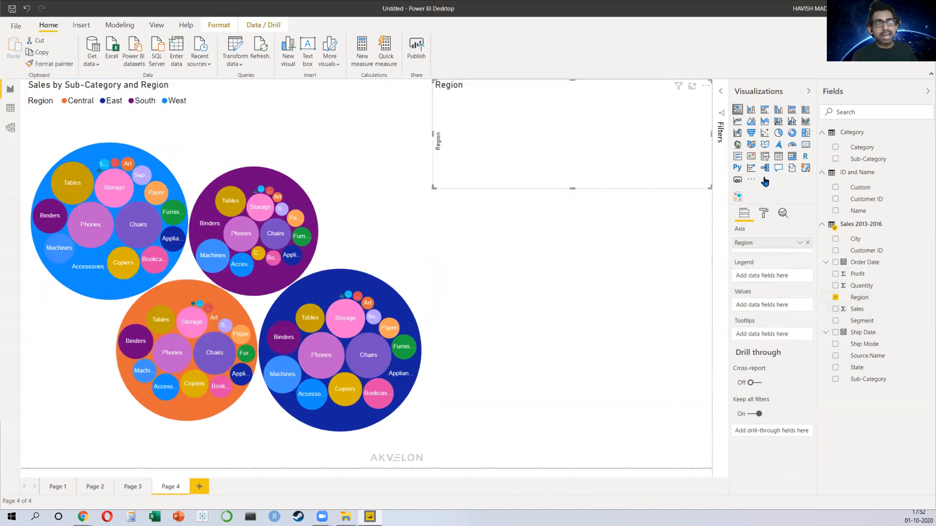
pyautogui.click(835, 310)
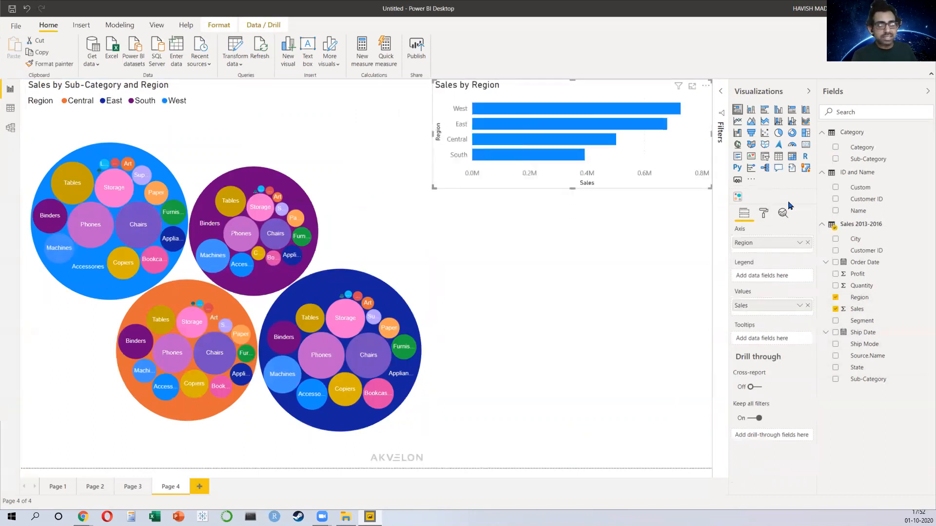
# Step: Add a map of Sales by State below the bar chart
pyautogui.click(658, 241)
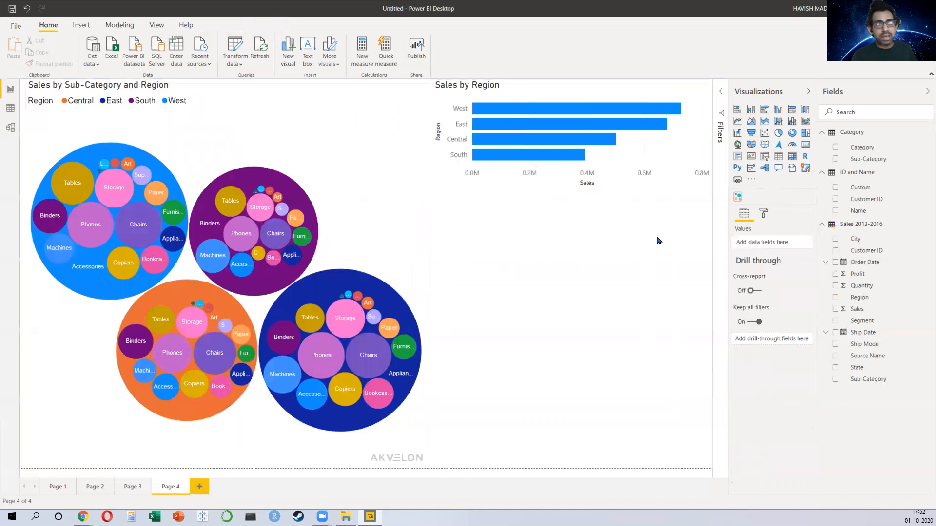
pyautogui.click(738, 145)
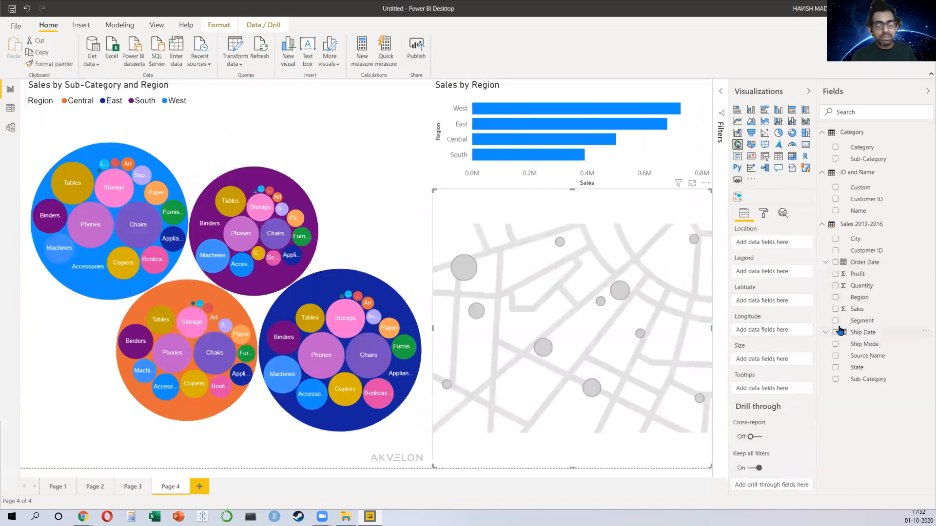
pyautogui.click(836, 369)
pyautogui.click(835, 309)
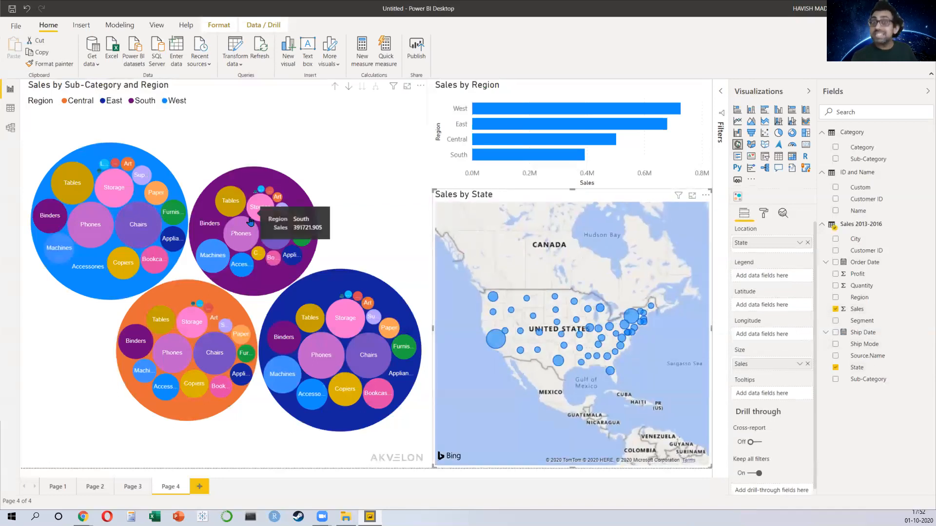
# Step: Select each region's bar in turn to cross-filter the bubble chart and map, then clear the selection
pyautogui.click(567, 112)
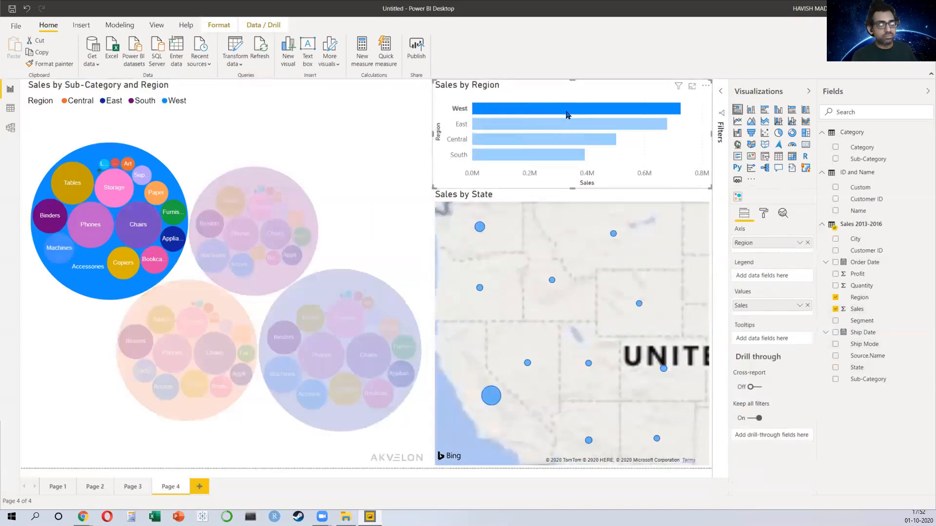
pyautogui.click(560, 128)
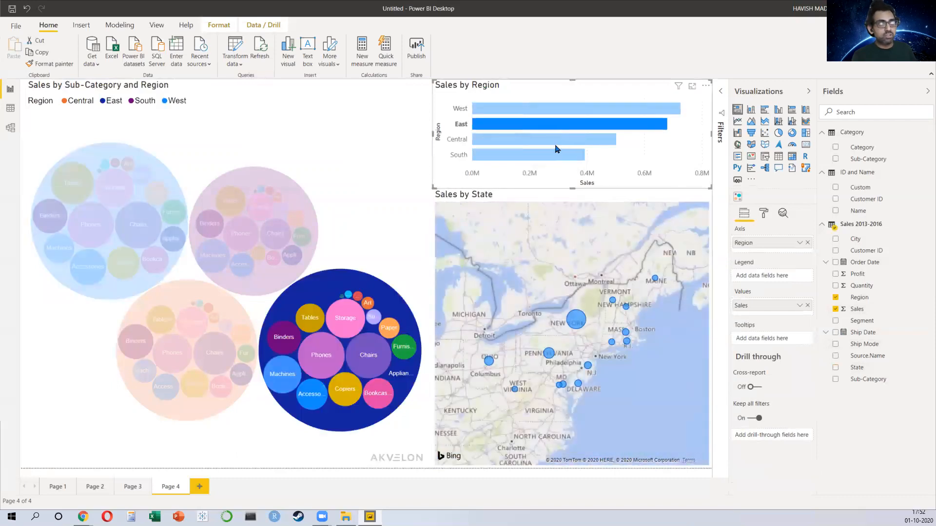
pyautogui.click(556, 143)
pyautogui.click(553, 156)
pyautogui.click(553, 146)
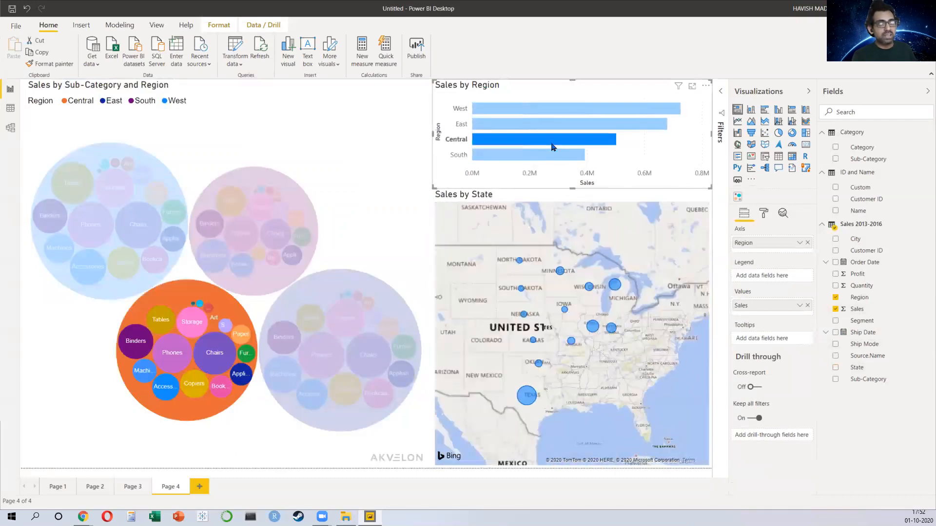
pyautogui.click(553, 146)
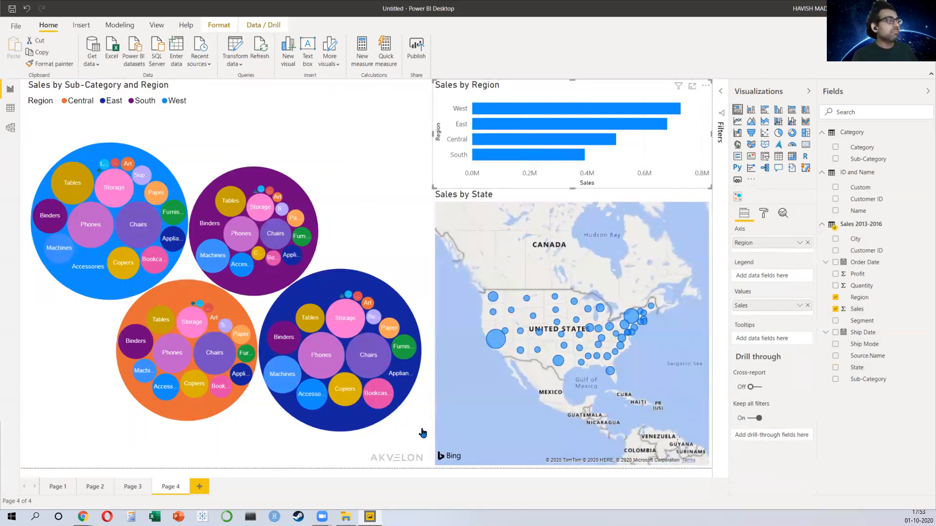
# Step: Add a new report page and search the Power BI visuals store for animated
pyautogui.click(199, 487)
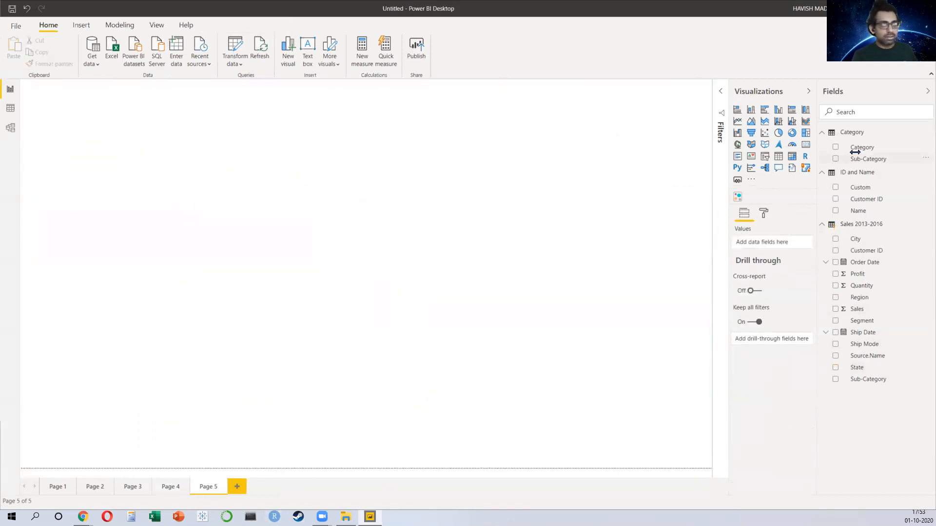
pyautogui.click(751, 179)
pyautogui.click(756, 193)
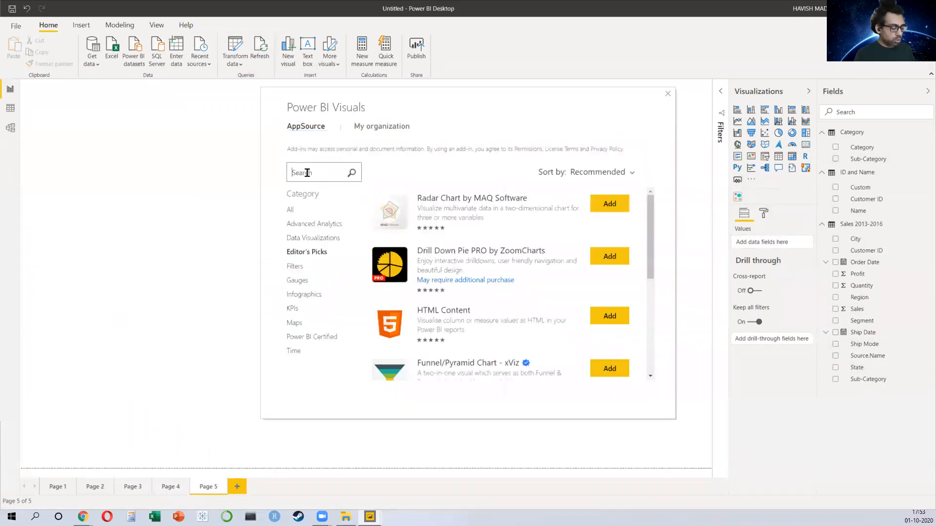
pyautogui.click(307, 172)
pyautogui.write('animated')
pyautogui.press('Return')
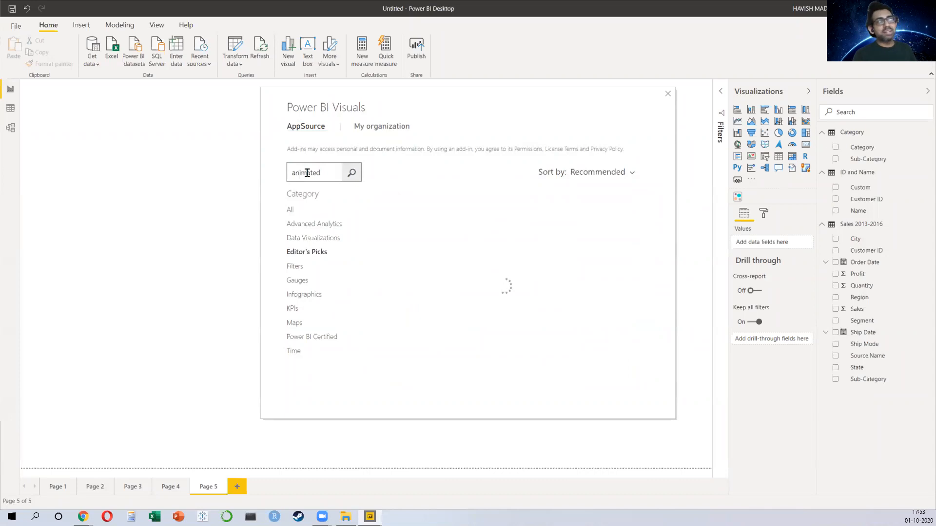
# Step: Search the visuals store for bar and show all categories
pyautogui.hotkey('ctrl', 'a')
pyautogui.write('bar')
pyautogui.press('Return')
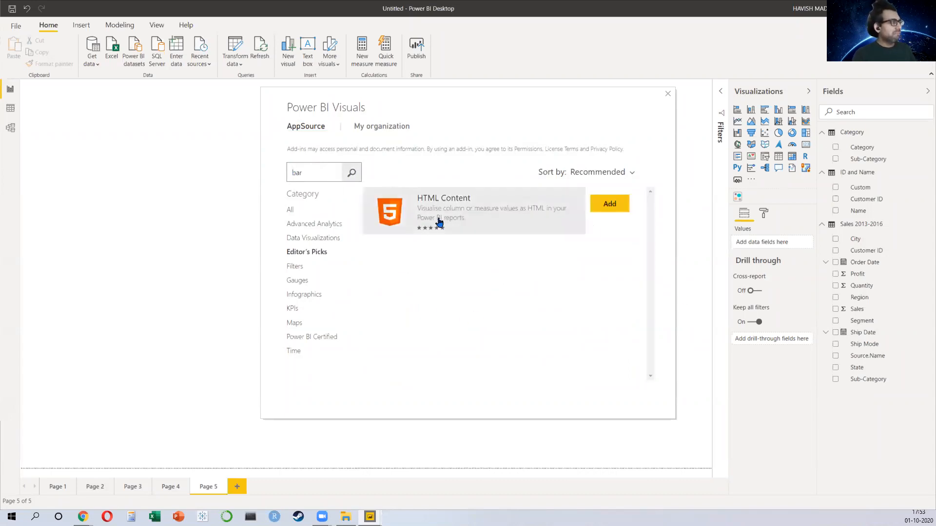
pyautogui.click(291, 211)
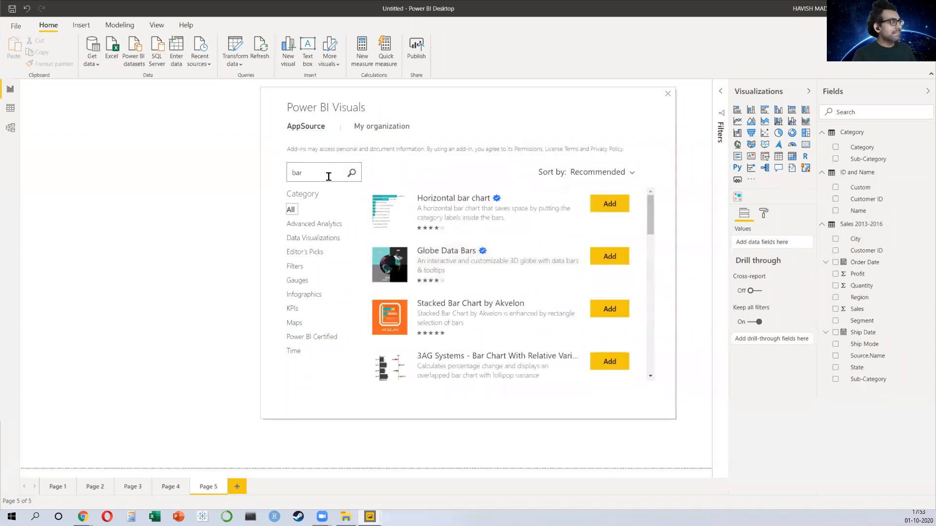
# Step: Search again for animated and import the Animated Bar Chart Race visual
pyautogui.moveTo(327, 170); pyautogui.dragTo(256, 170)
pyautogui.write('anima')
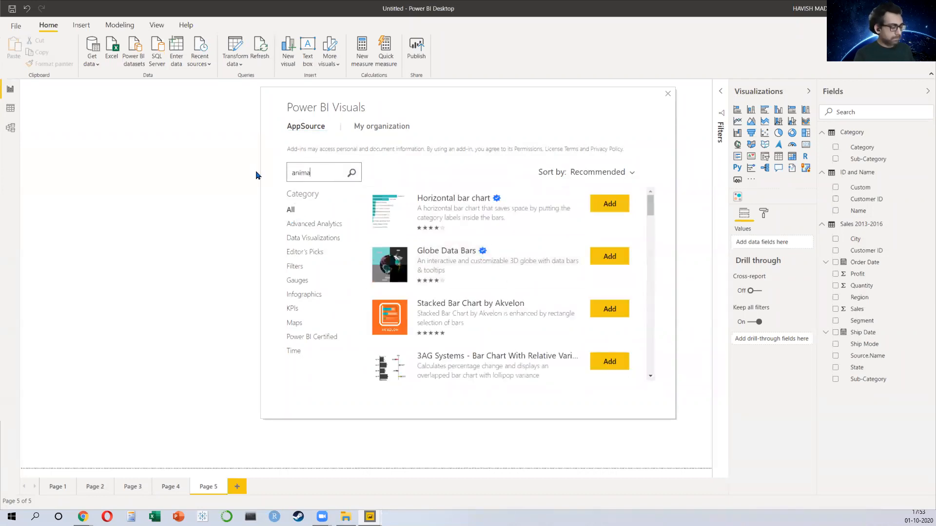
pyautogui.write('ted')
pyautogui.press('Return')
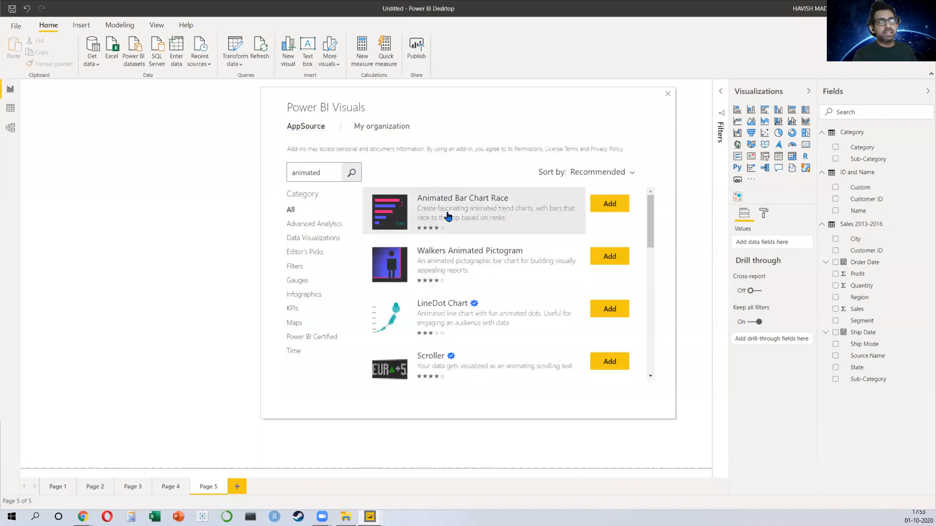
pyautogui.click(610, 204)
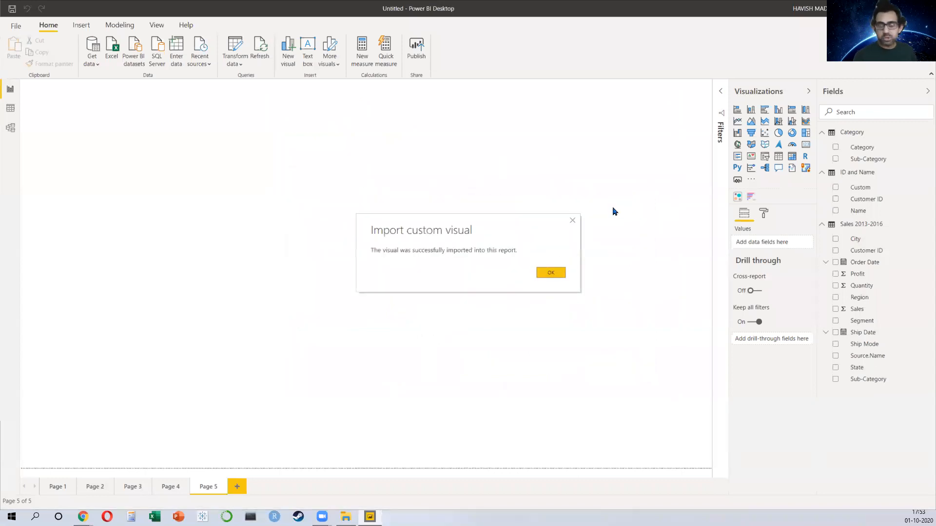
pyautogui.click(563, 276)
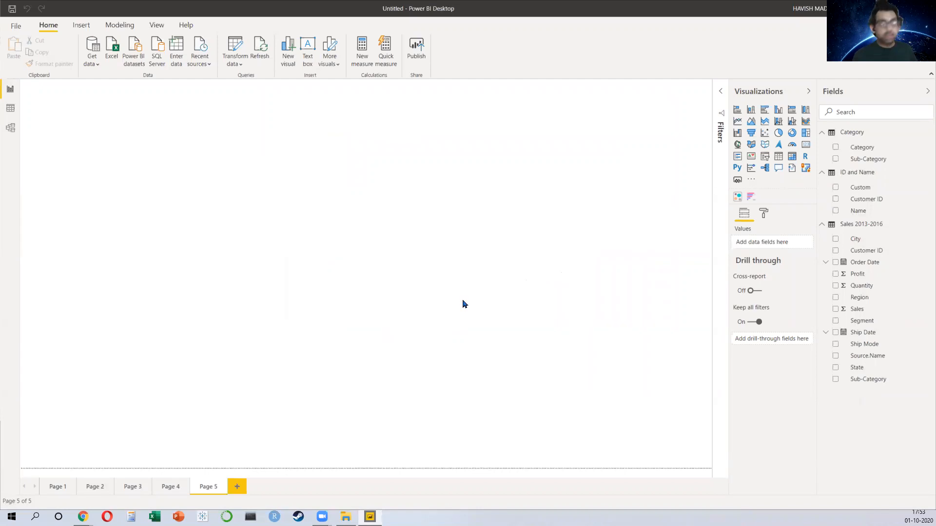
# Step: Draw an Animated Bar Chart Race over the page's left half with Sales as name, Sub-Category as value and Order Date as period
pyautogui.click(750, 197)
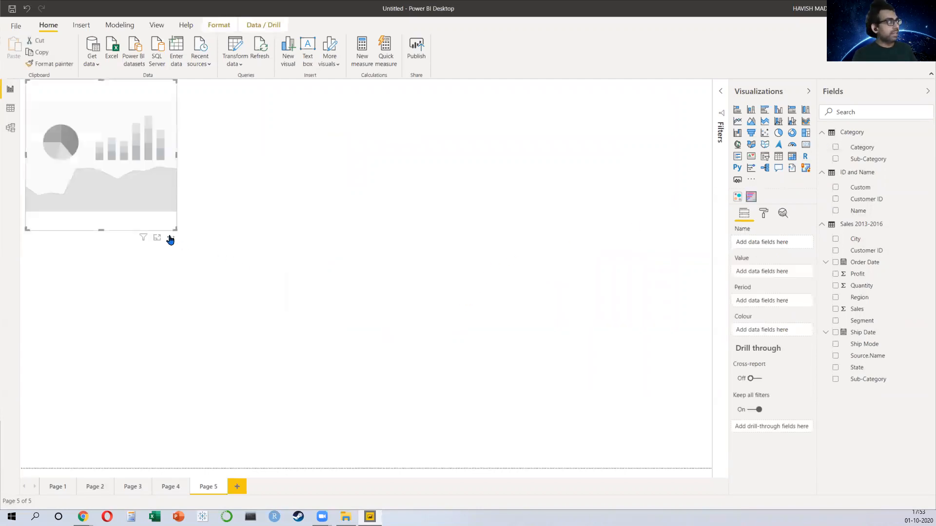
pyautogui.moveTo(179, 232); pyautogui.dragTo(404, 502)
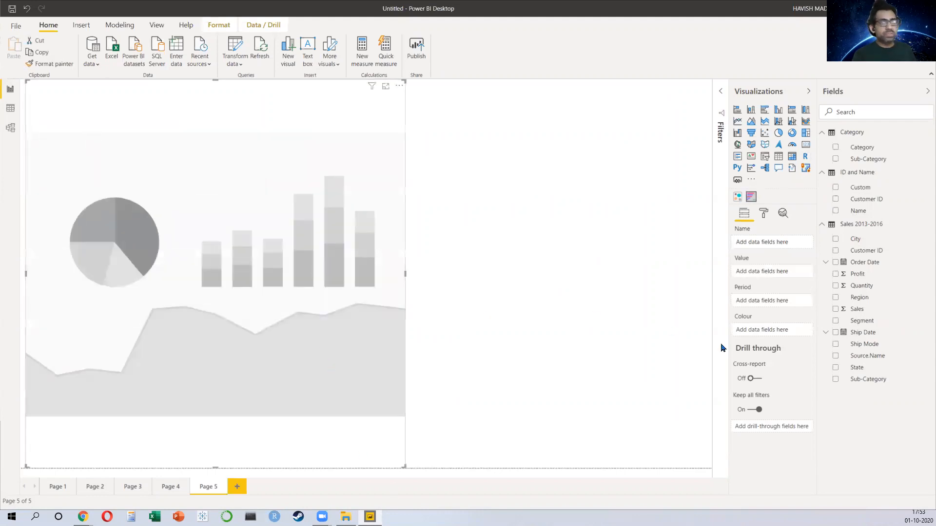
pyautogui.click(836, 310)
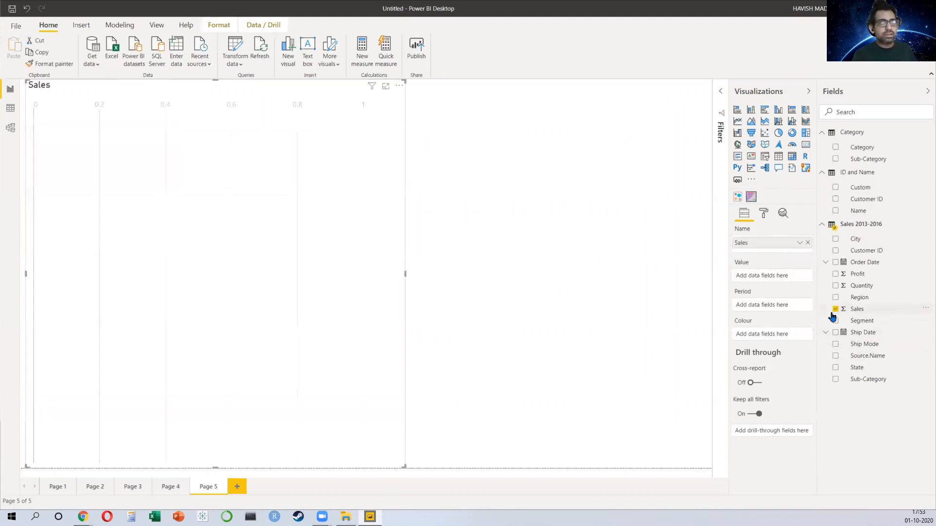
pyautogui.click(837, 380)
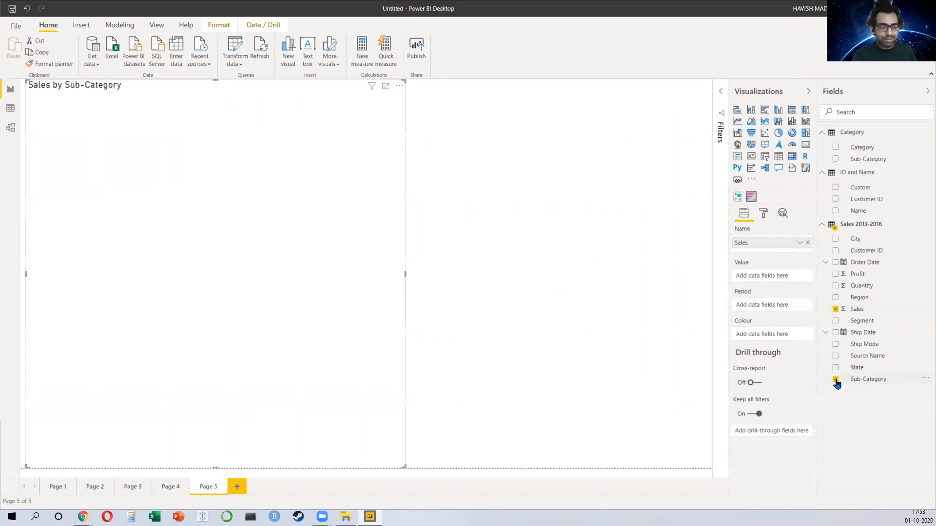
pyautogui.click(837, 264)
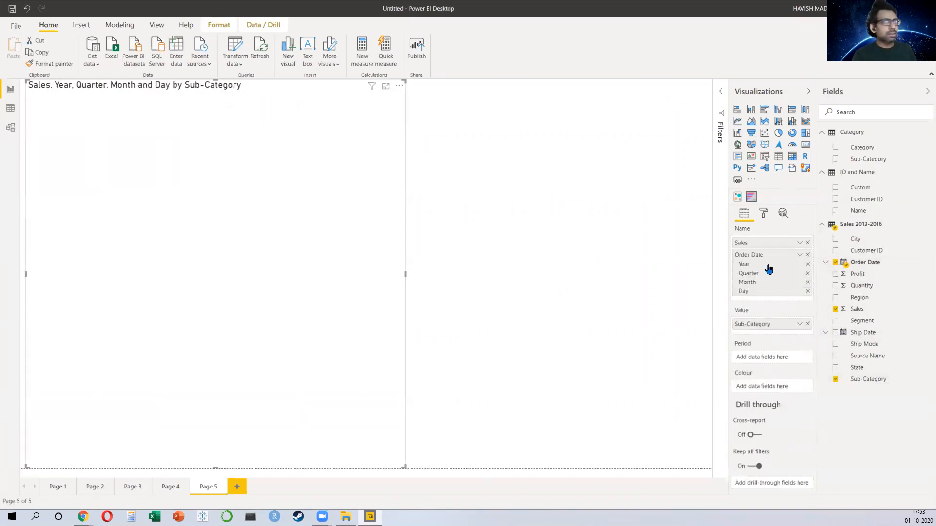
pyautogui.moveTo(761, 257); pyautogui.dragTo(763, 359)
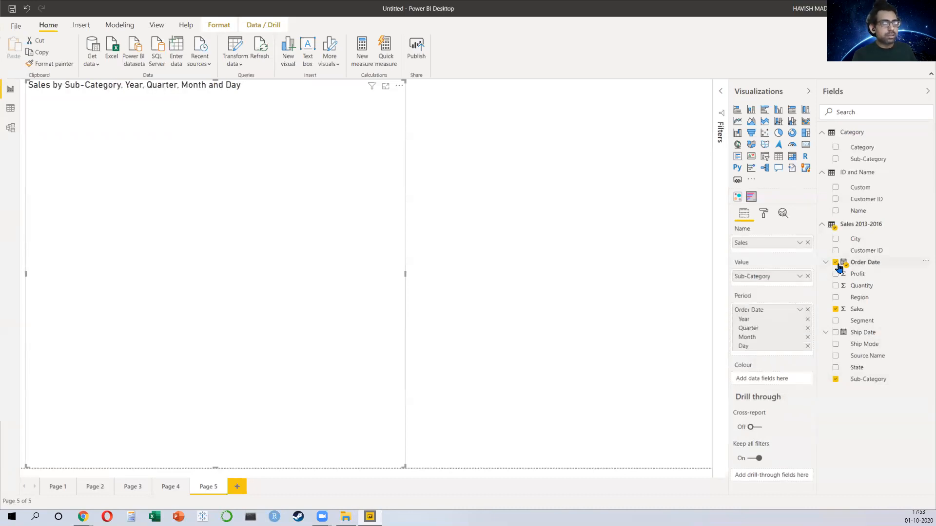
# Step: Rearrange the bar chart race fields so Sub-Category is the name, Sales the value and Order Date the period
pyautogui.click(806, 311)
pyautogui.moveTo(848, 266); pyautogui.dragTo(762, 311)
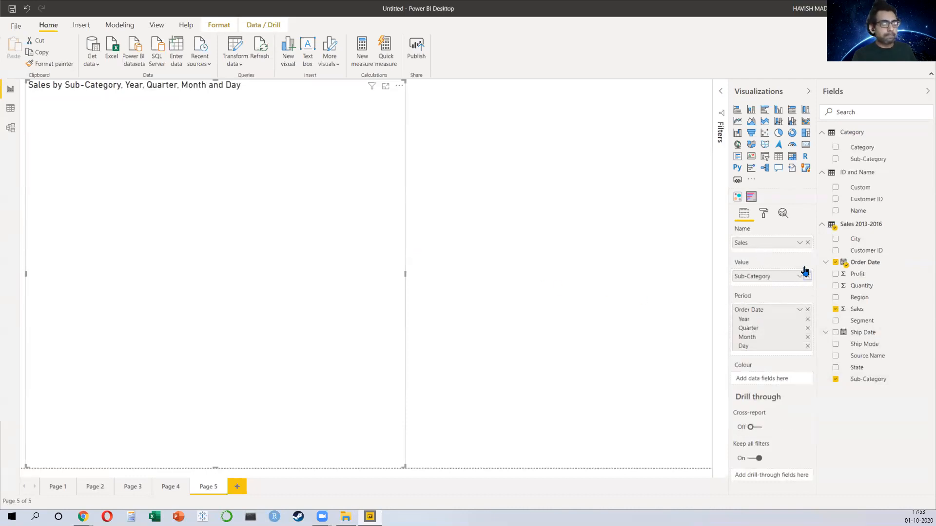
pyautogui.click(807, 276)
pyautogui.moveTo(760, 244); pyautogui.dragTo(768, 283)
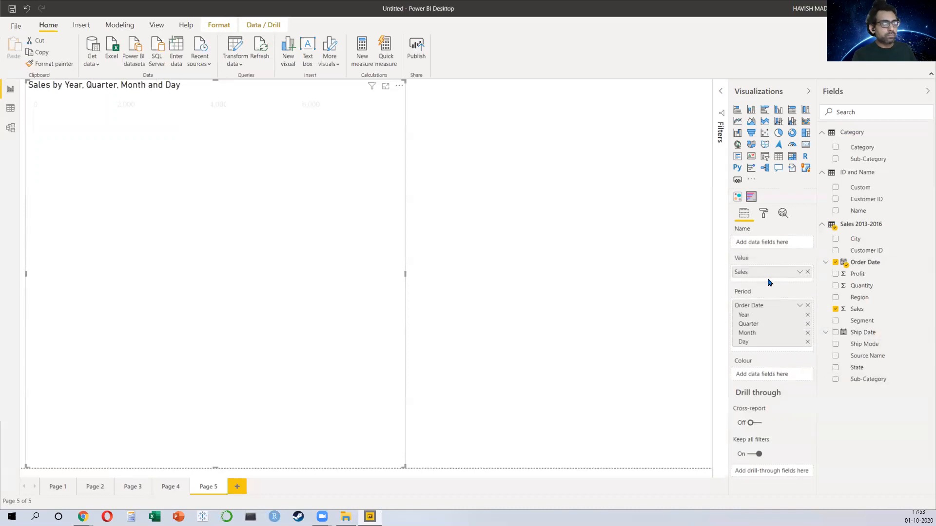
pyautogui.moveTo(865, 299); pyautogui.dragTo(769, 244)
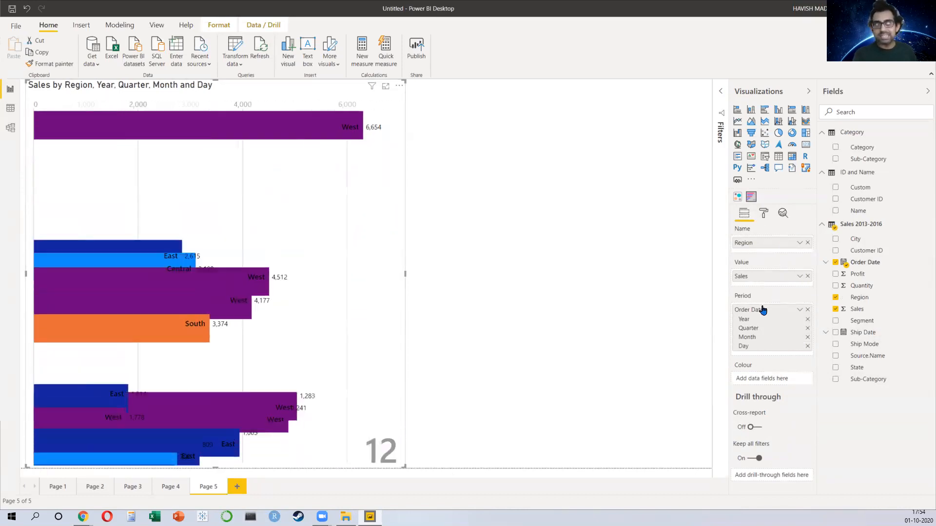
pyautogui.click(808, 243)
pyautogui.moveTo(873, 379); pyautogui.dragTo(764, 251)
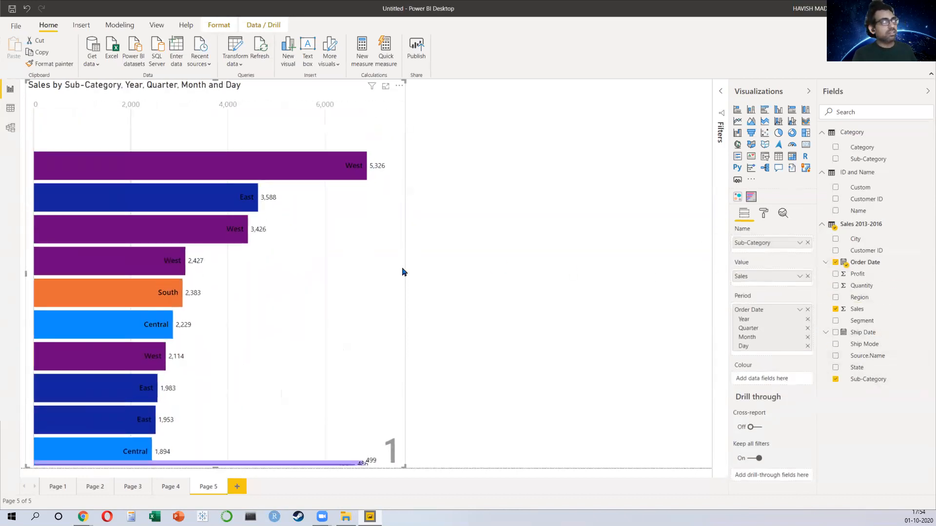
# Step: Set the bar chart race's animation duration to 5000 in its visualization settings
pyautogui.click(764, 215)
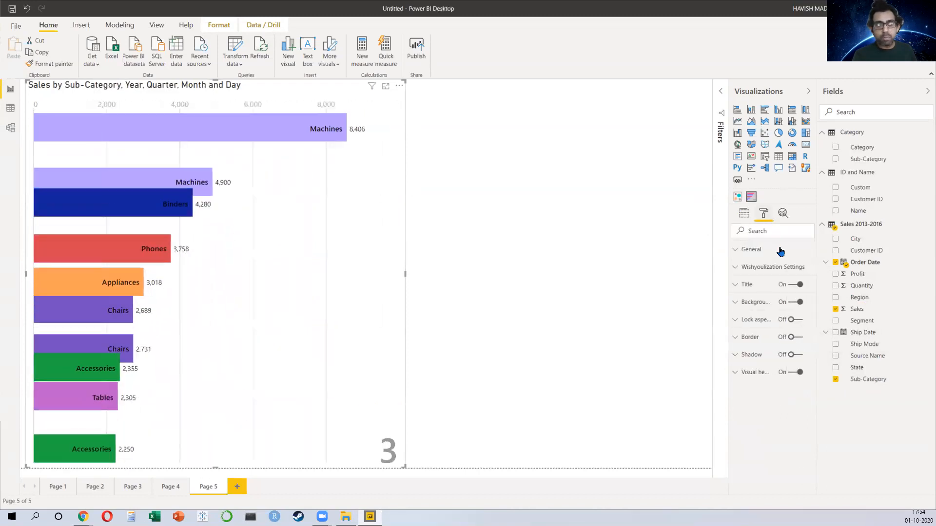
pyautogui.click(766, 256)
pyautogui.click(766, 257)
pyautogui.click(767, 265)
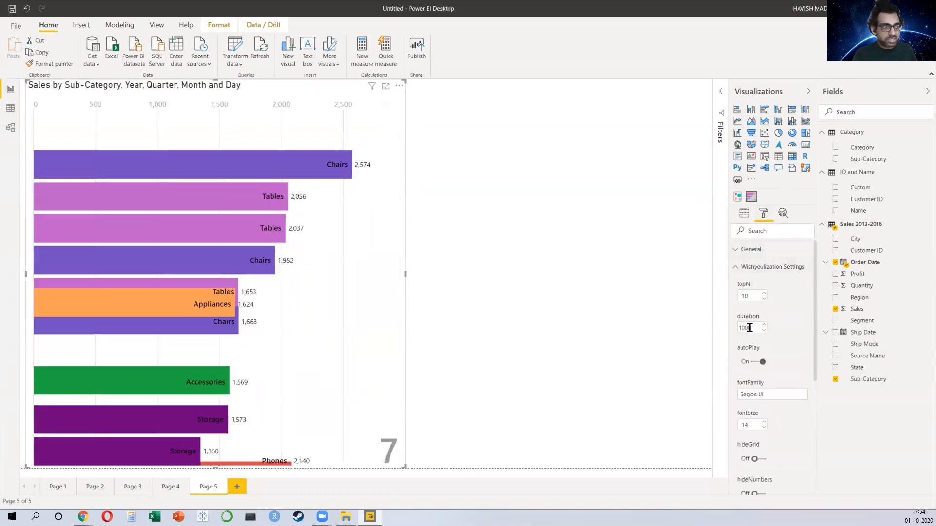
pyautogui.doubleClick(745, 328)
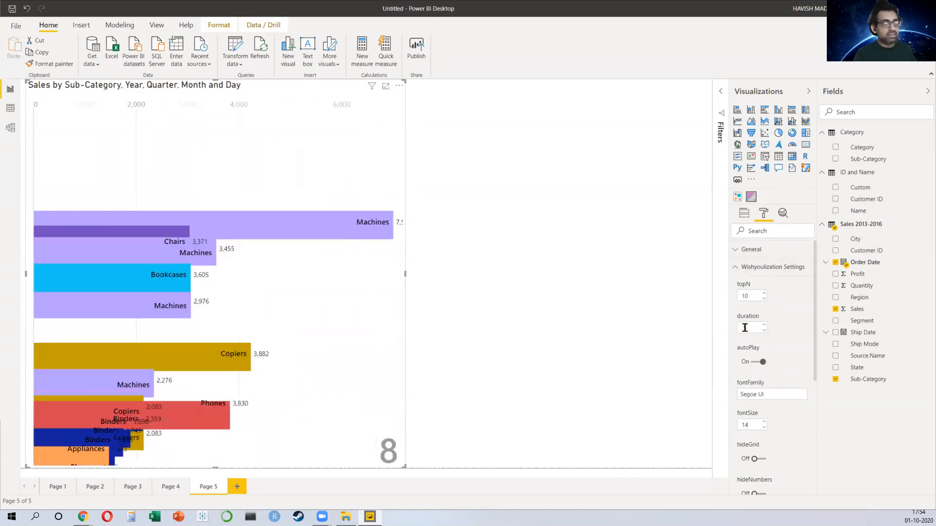
pyautogui.write('5000')
pyautogui.press('Return')
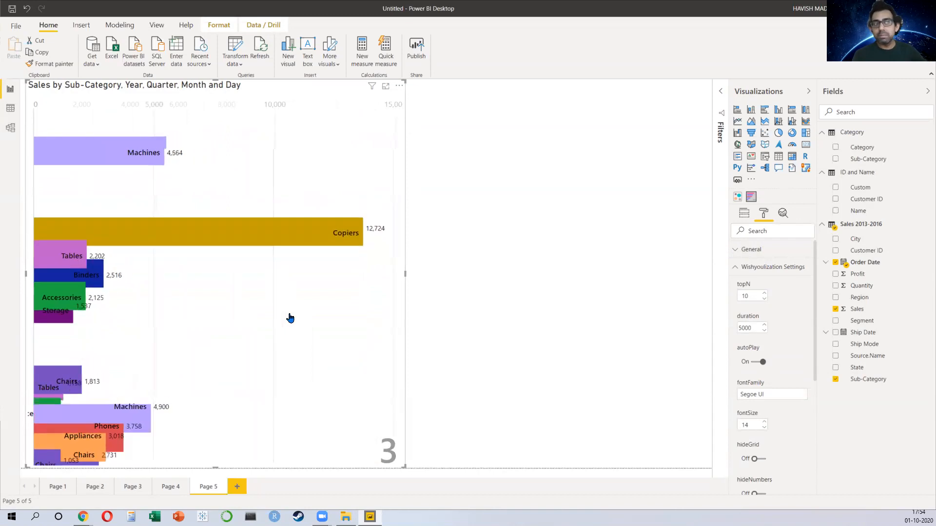
# Step: Toggle the hideNumbers and hidePeriod options on and back off
pyautogui.scroll(-3, 795, 325)
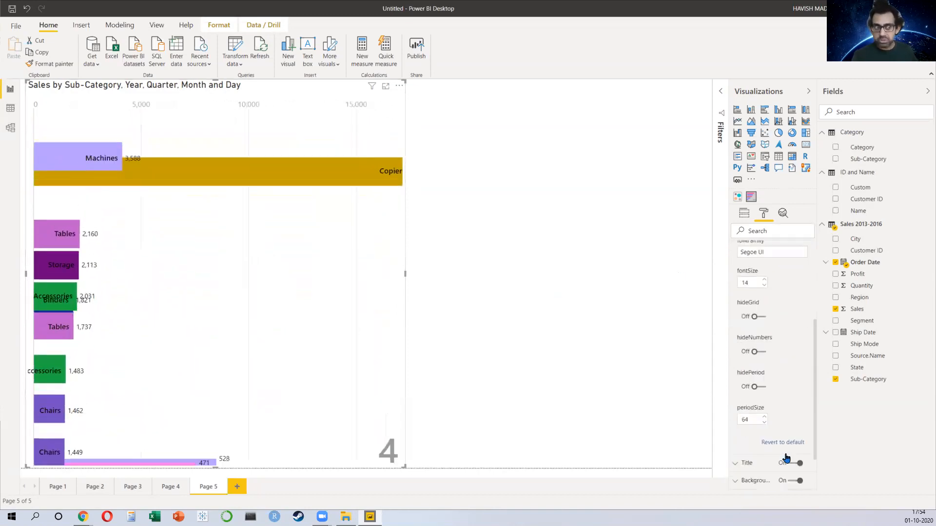
pyautogui.click(758, 348)
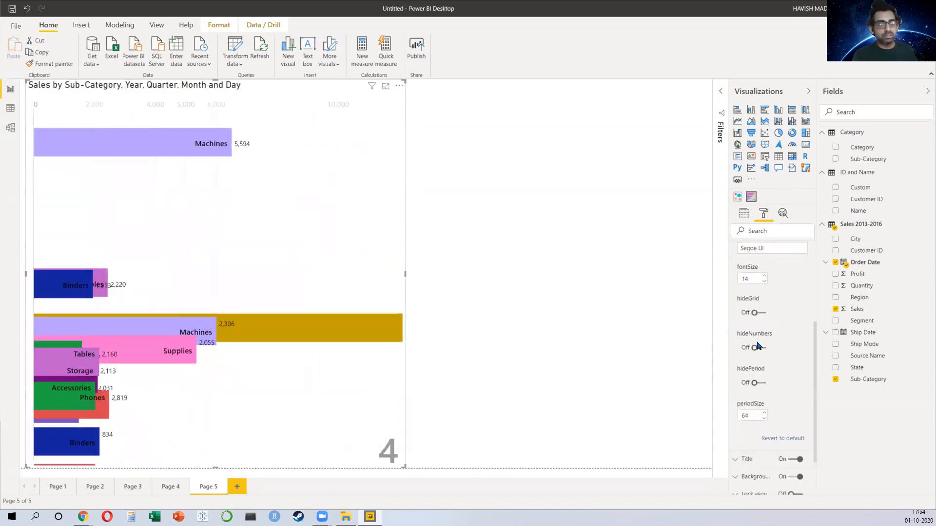
pyautogui.click(758, 348)
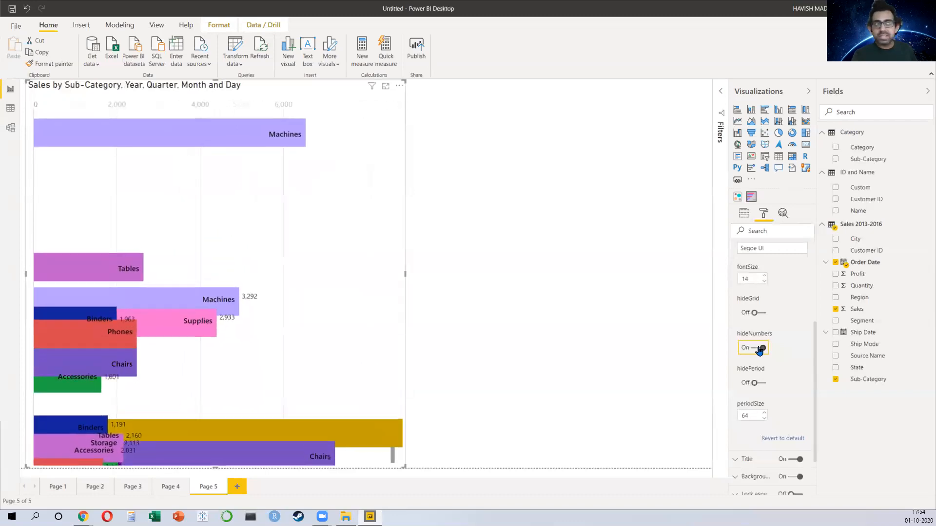
pyautogui.click(759, 383)
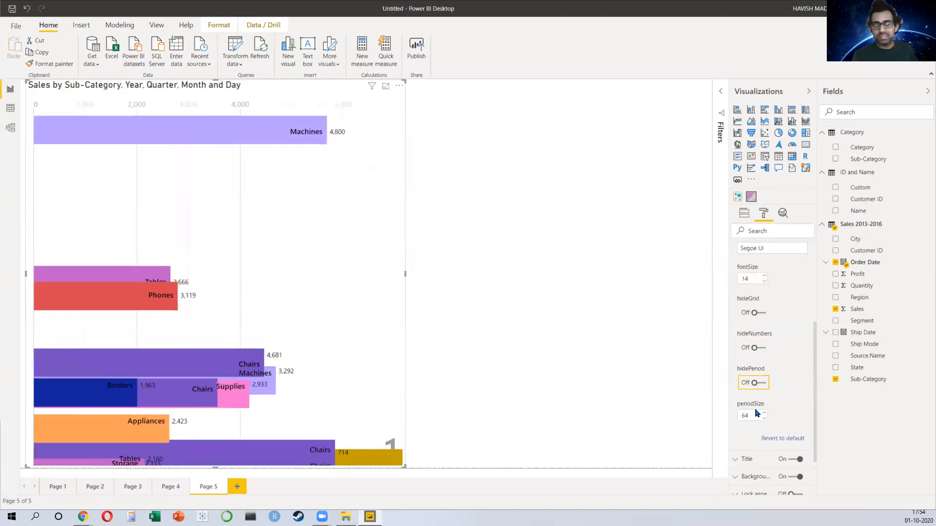
pyautogui.click(759, 383)
pyautogui.scroll(-1, 772, 403)
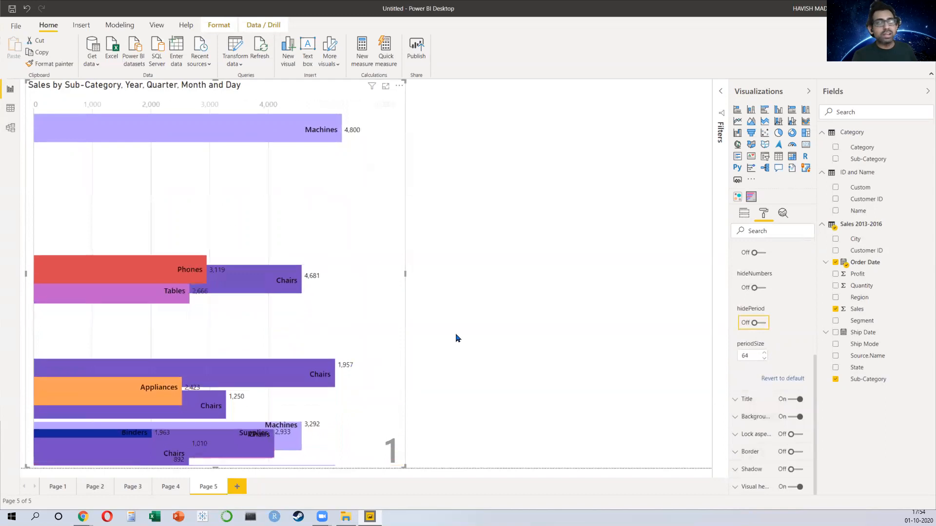
# Step: Set the bar chart race's topN to 4
pyautogui.scroll(4, 780, 275)
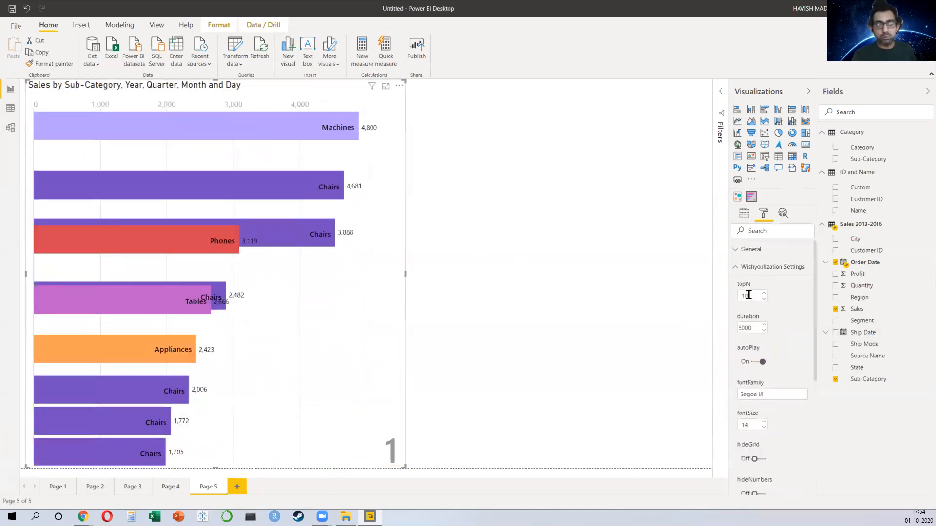
pyautogui.moveTo(742, 297); pyautogui.dragTo(762, 301)
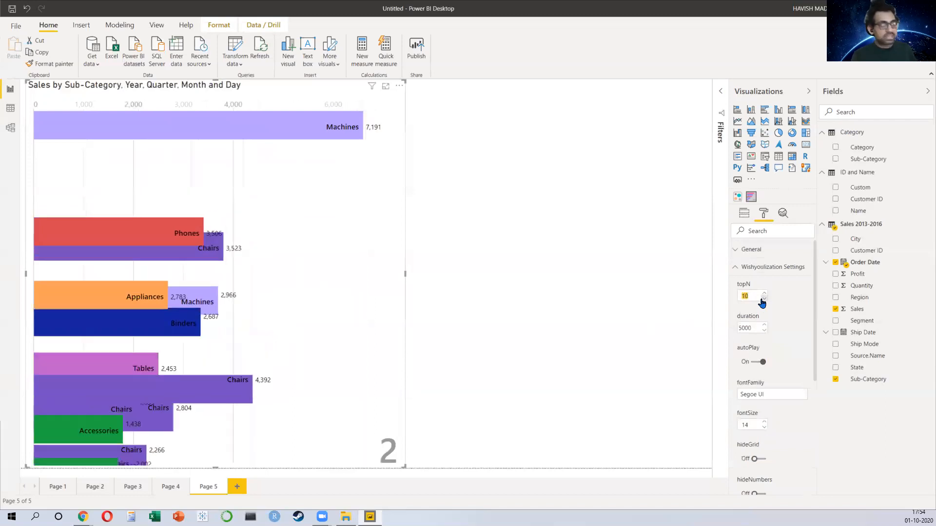
pyautogui.write('4')
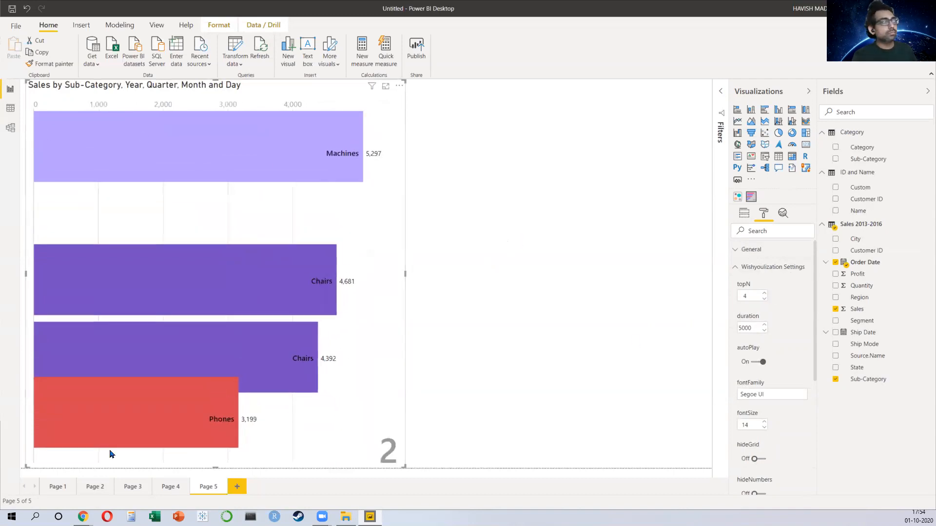
# Step: Add a new report page and draw a scatter chart over its left half
pyautogui.click(237, 487)
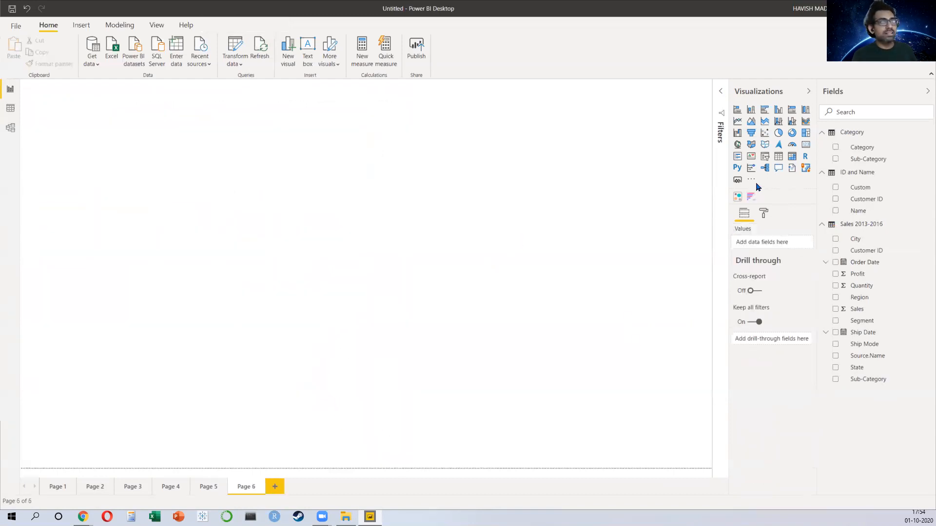
pyautogui.click(751, 181)
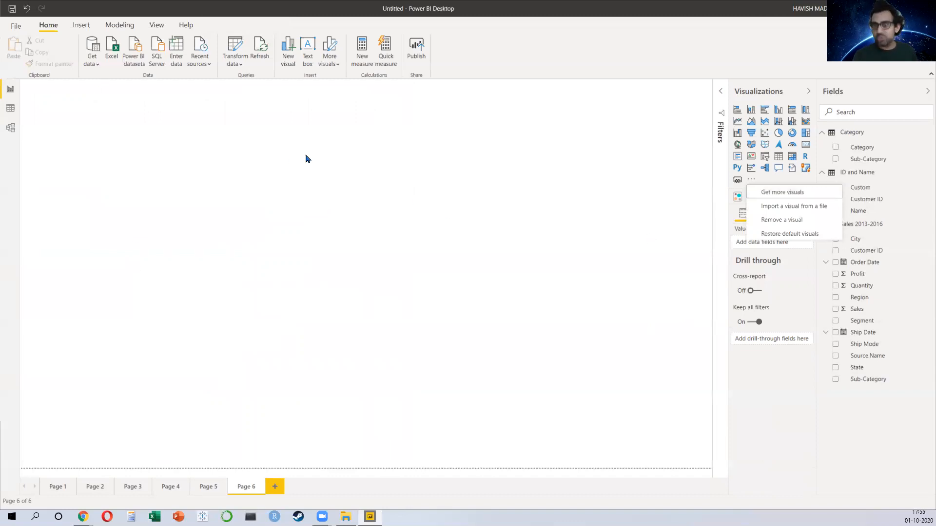
pyautogui.click(425, 306)
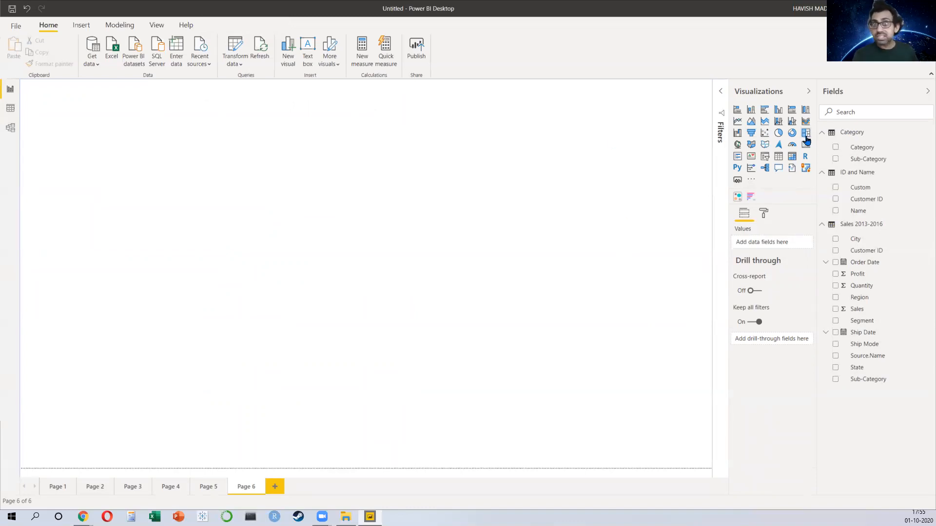
pyautogui.click(766, 133)
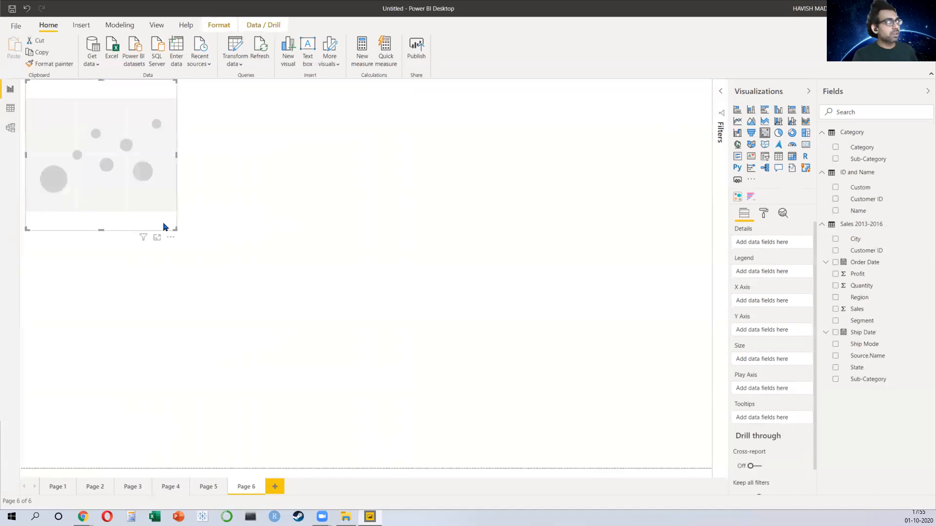
pyautogui.moveTo(173, 229); pyautogui.dragTo(525, 482)
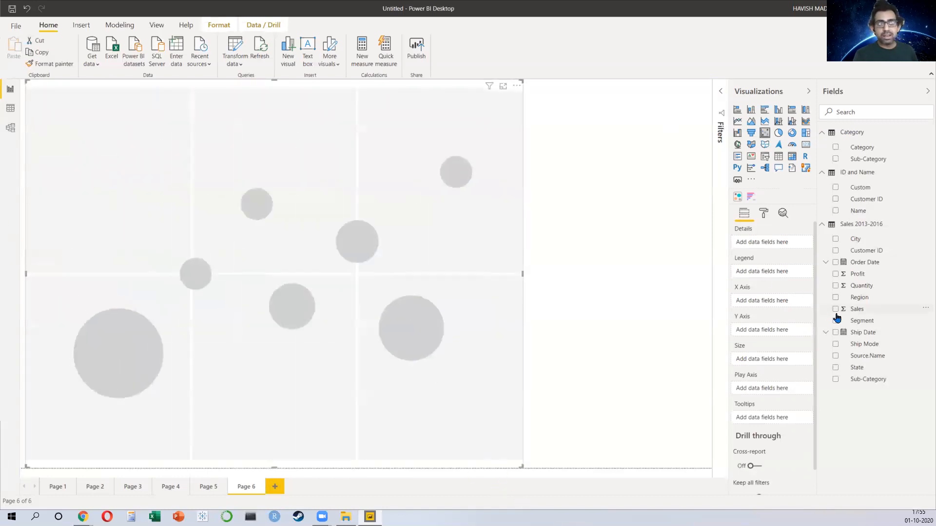
# Step: Put Sales on the scatter chart's X axis, Profit on the Y axis and Name in Details
pyautogui.moveTo(856, 310); pyautogui.dragTo(767, 303)
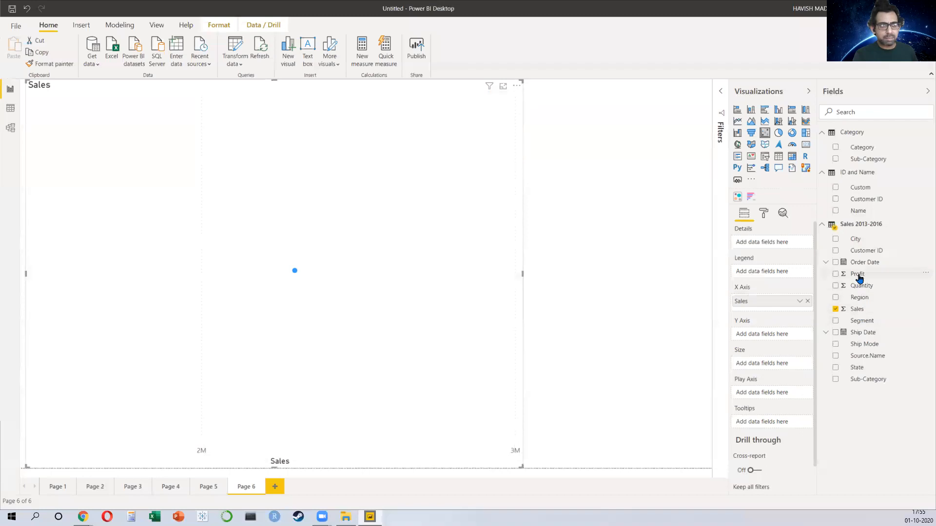
pyautogui.moveTo(858, 274); pyautogui.dragTo(760, 335)
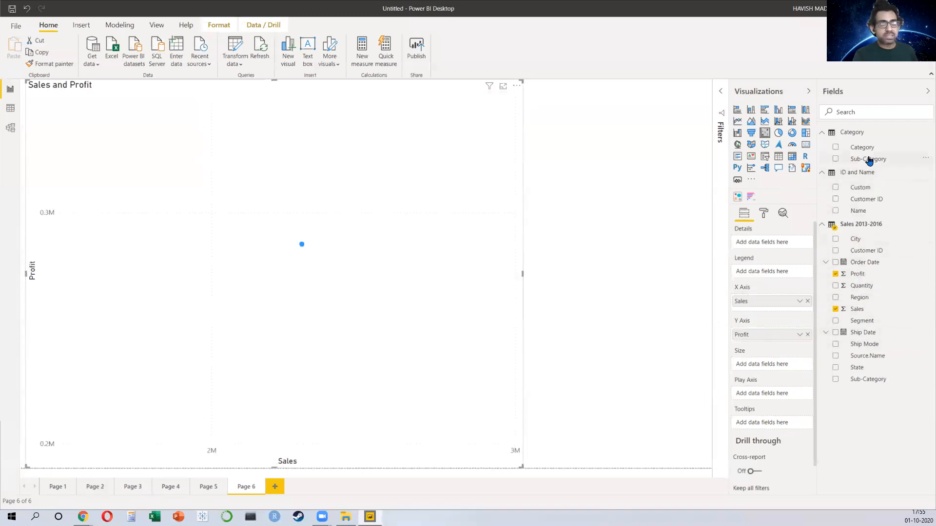
pyautogui.moveTo(863, 213); pyautogui.dragTo(762, 244)
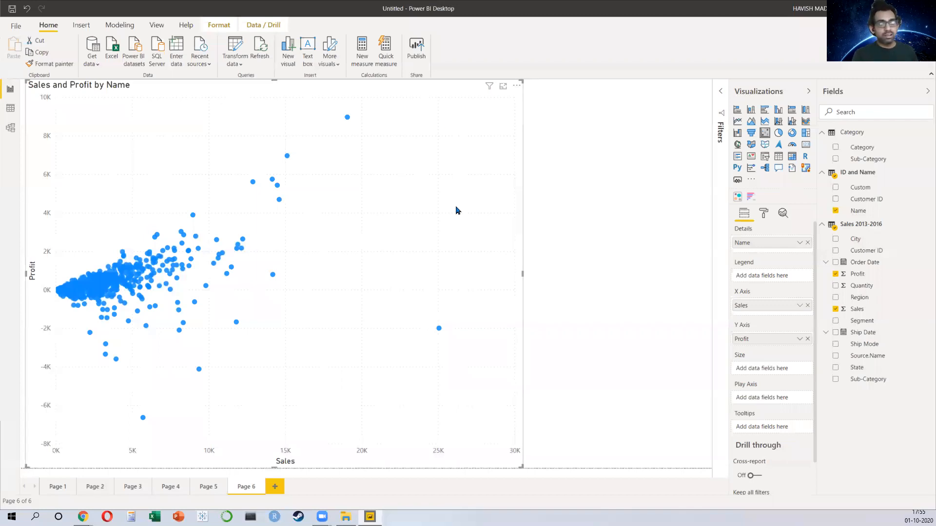
# Step: Automatically find clusters for the scatter chart, keeping 5 clusters
pyautogui.click(517, 89)
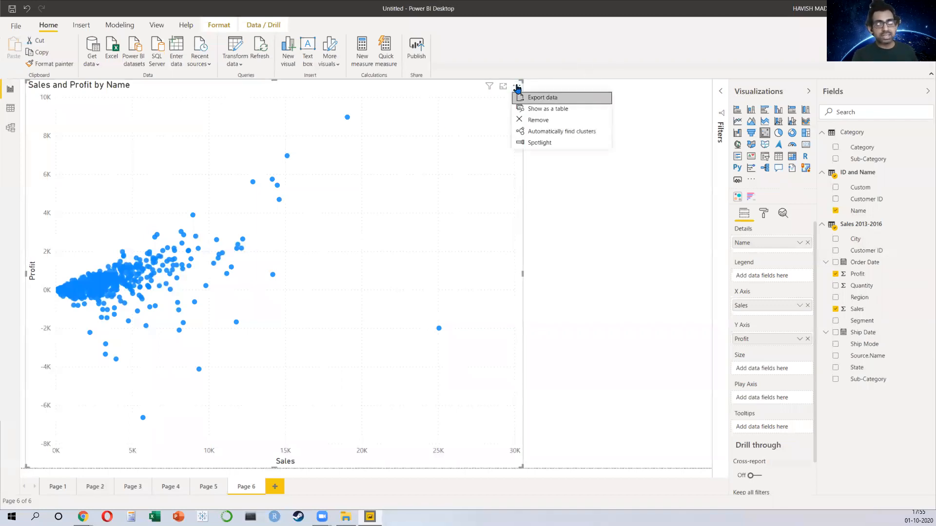
pyautogui.click(554, 135)
pyautogui.click(340, 232)
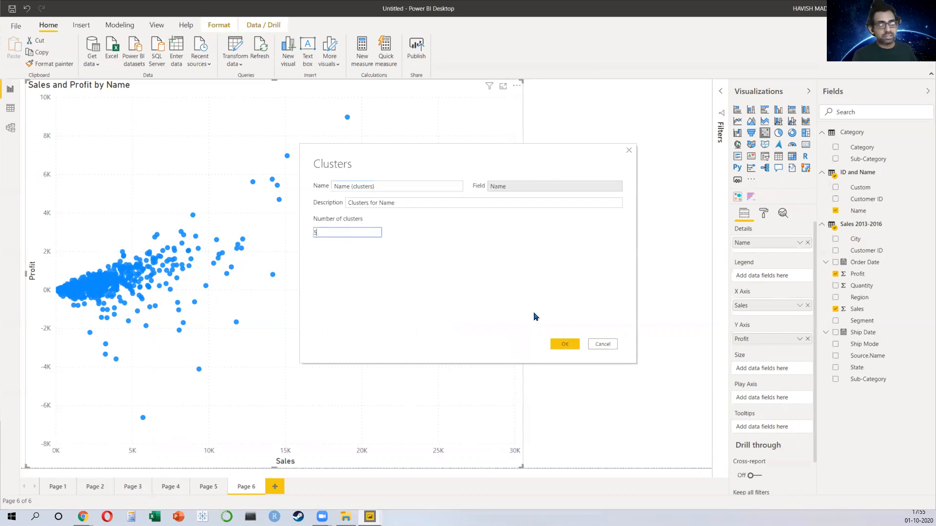
pyautogui.click(561, 344)
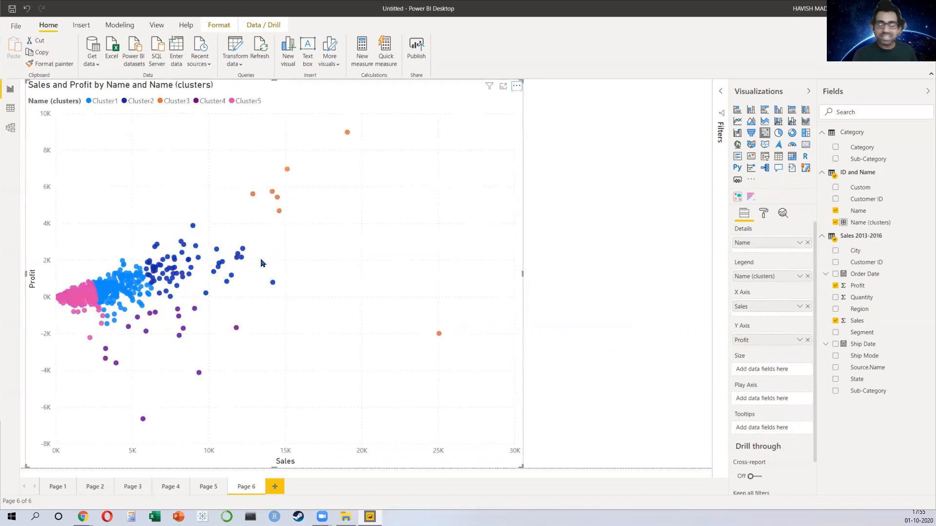
# Step: Add a Region slicer beside the scatter chart
pyautogui.click(708, 199)
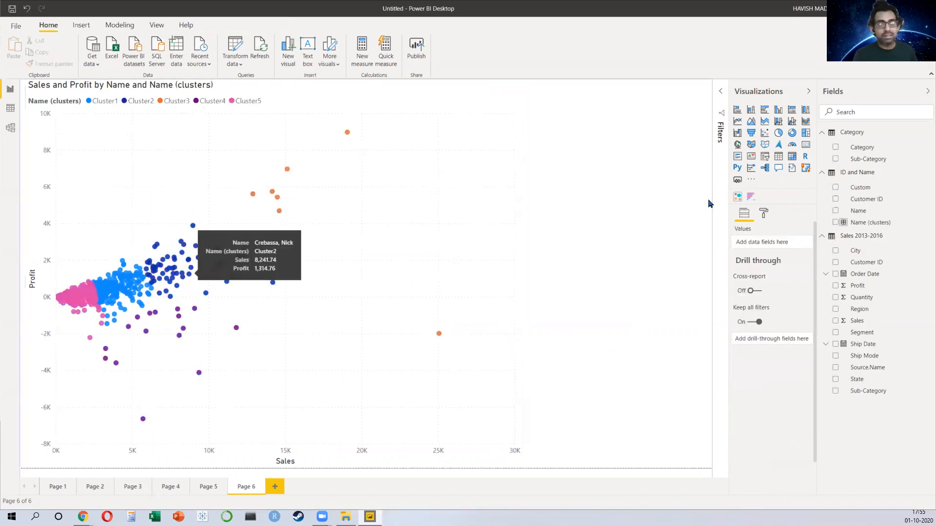
pyautogui.click(765, 156)
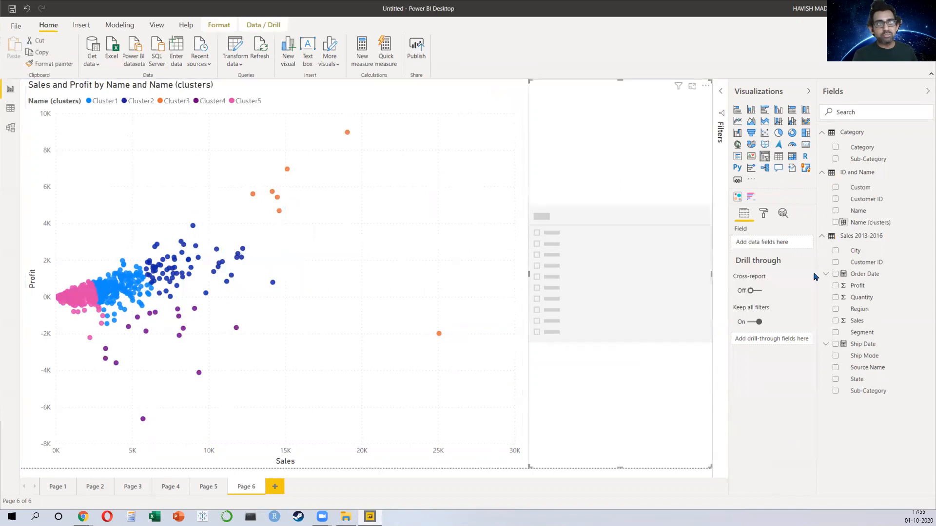
pyautogui.click(833, 311)
pyautogui.click(835, 311)
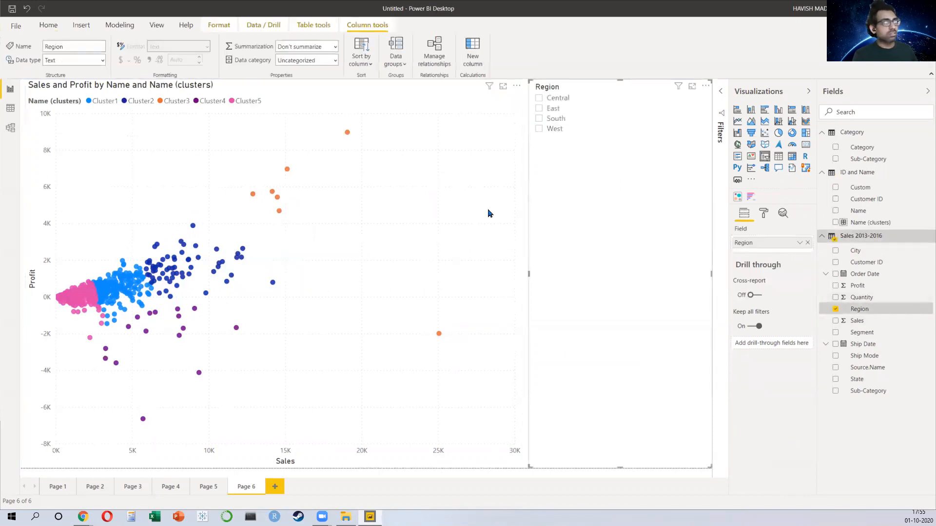
# Step: Filter the scatter chart by selecting regions in the slicer, then clear the selection
pyautogui.click(539, 119)
pyautogui.click(539, 128)
pyautogui.click(539, 109)
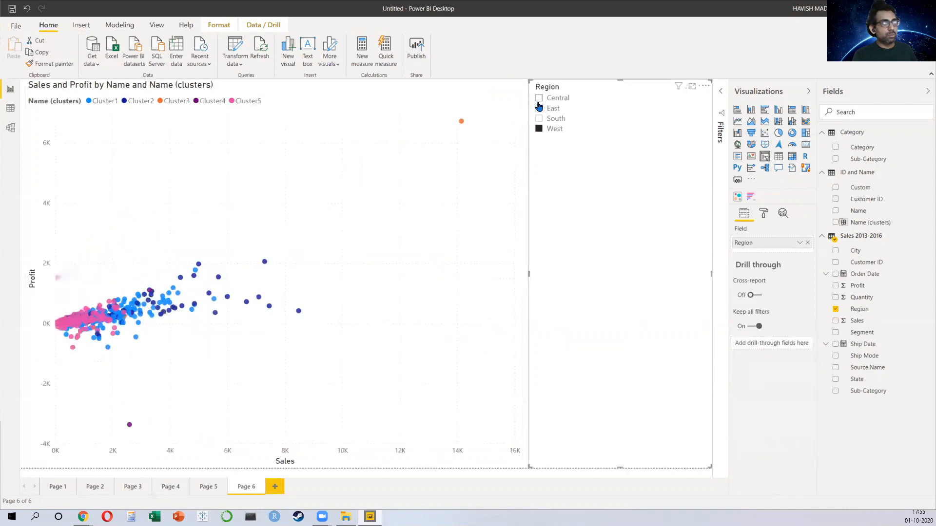
pyautogui.click(539, 106)
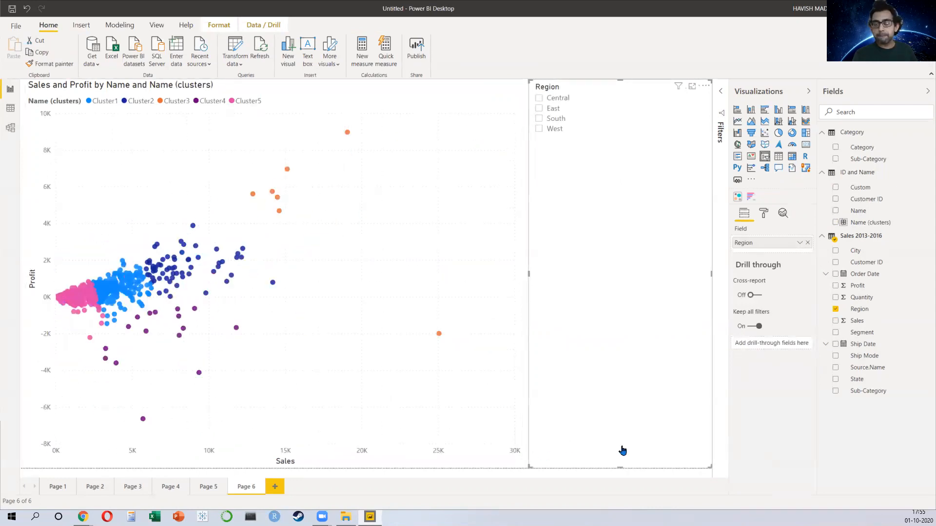
# Step: Add Order Date to the scatter chart's play axis and start the animation
pyautogui.click(328, 319)
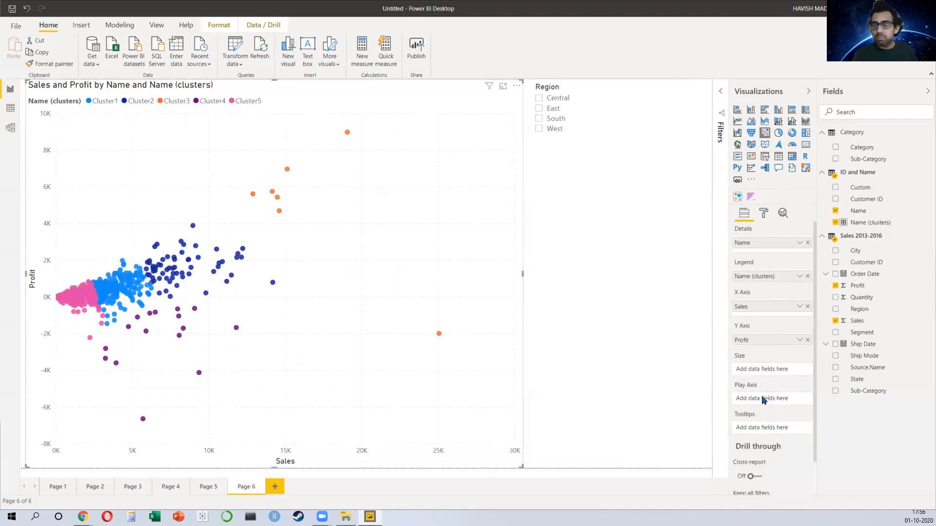
pyautogui.moveTo(763, 367); pyautogui.dragTo(753, 405)
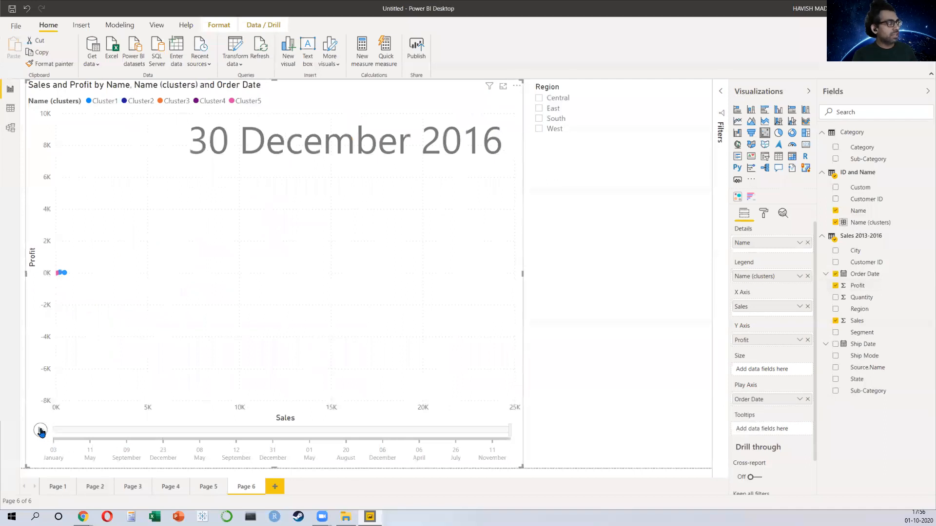
pyautogui.click(40, 430)
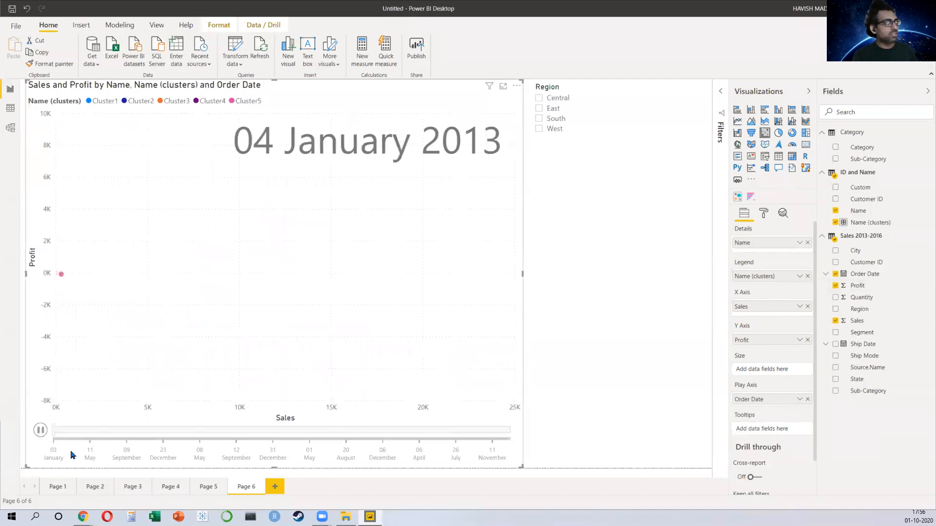
# Step: Replace the scatter chart's play axis with the Month level of Order Date, then play and pause the animation
pyautogui.click(808, 399)
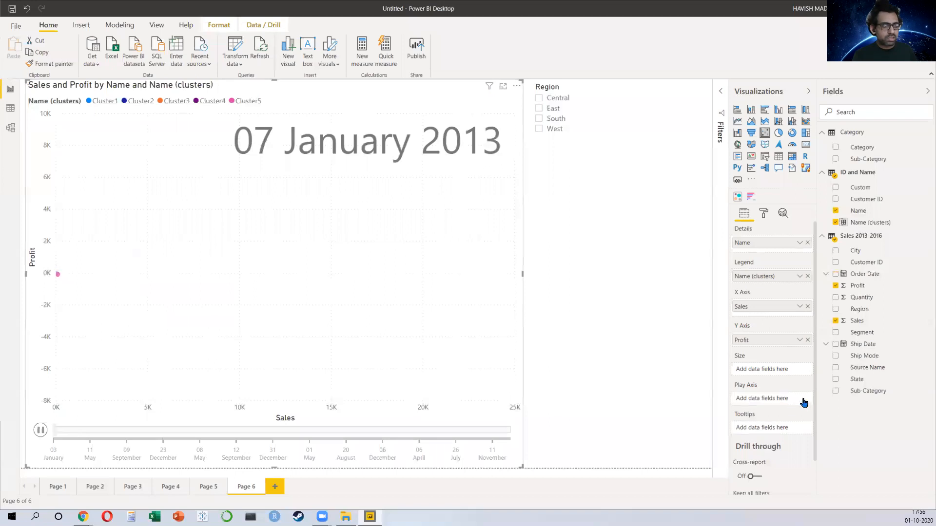
pyautogui.click(827, 274)
pyautogui.click(829, 287)
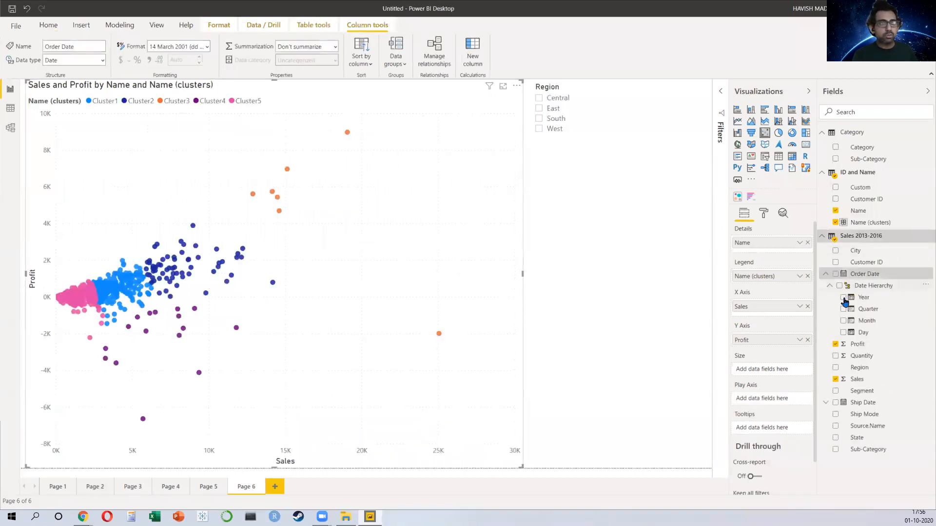
pyautogui.moveTo(868, 329); pyautogui.dragTo(770, 405)
pyautogui.click(41, 429)
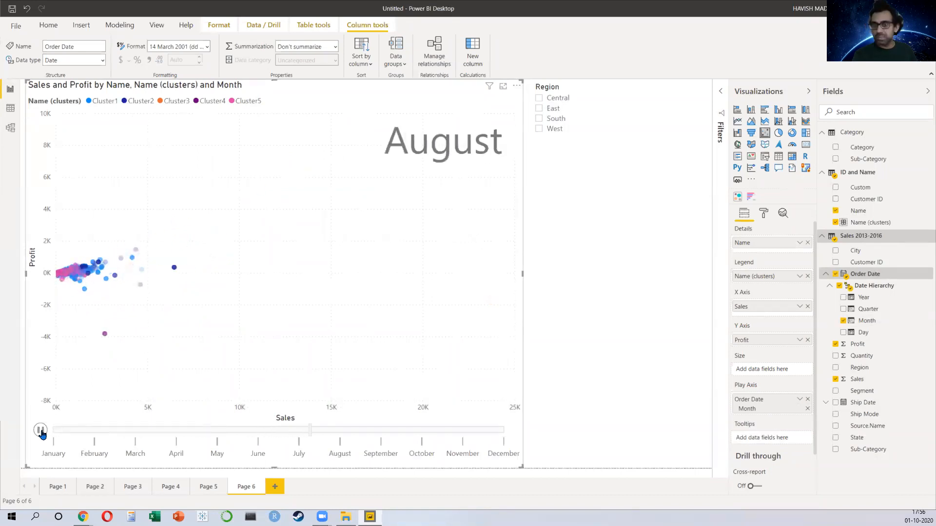
pyautogui.click(42, 431)
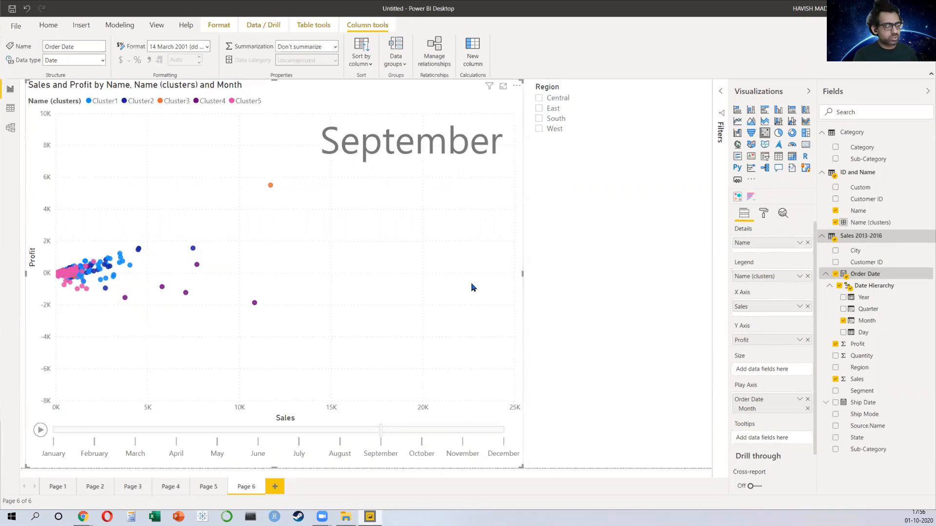
# Step: Create a line chart of Sales by Order Date and expand it down to all levels of the date hierarchy
pyautogui.click(737, 121)
pyautogui.moveTo(176, 227); pyautogui.dragTo(553, 401)
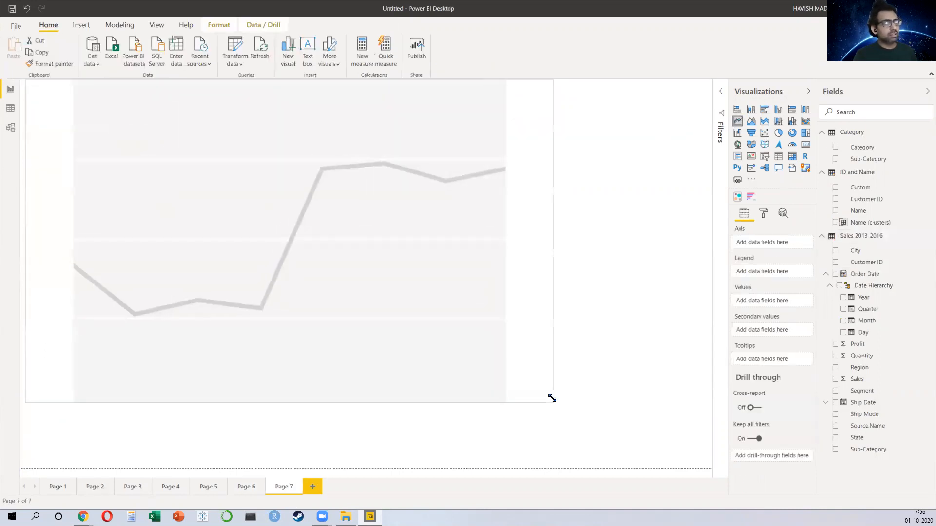
pyautogui.click(835, 275)
pyautogui.click(835, 379)
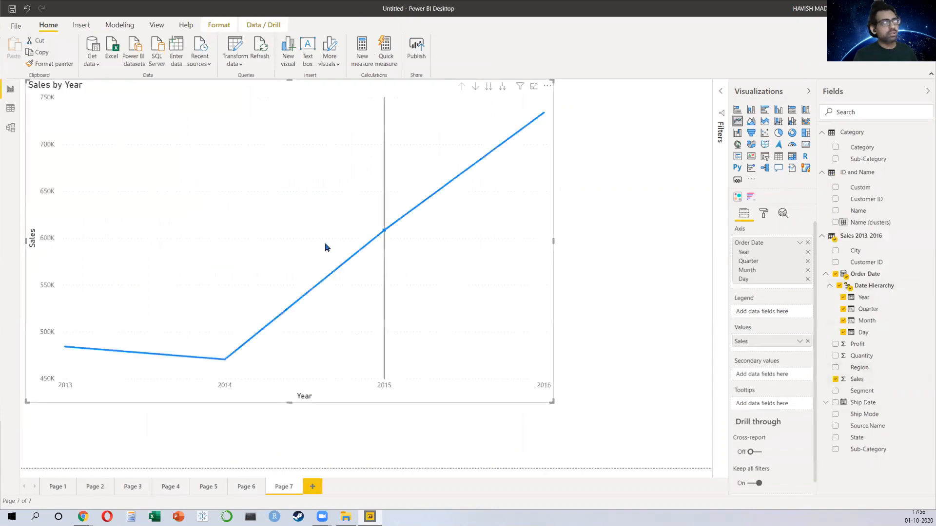
pyautogui.click(502, 87)
pyautogui.click(503, 86)
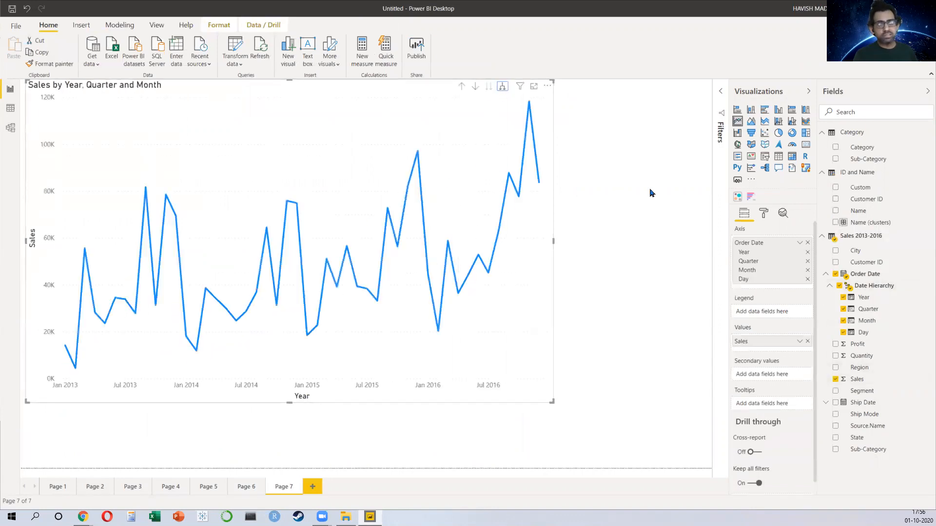
# Step: Add a forecast to the line chart with a forecast length of 2 years and apply it
pyautogui.click(783, 214)
pyautogui.click(786, 363)
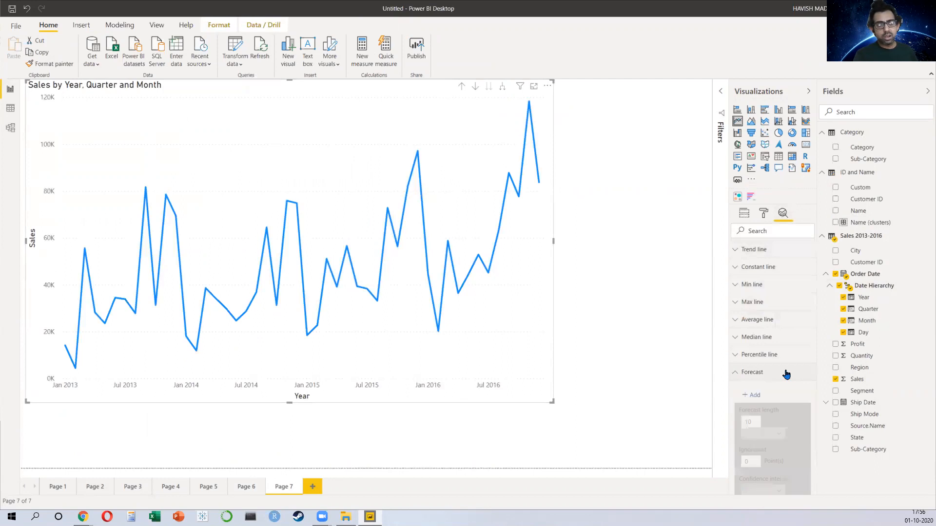
pyautogui.click(753, 299)
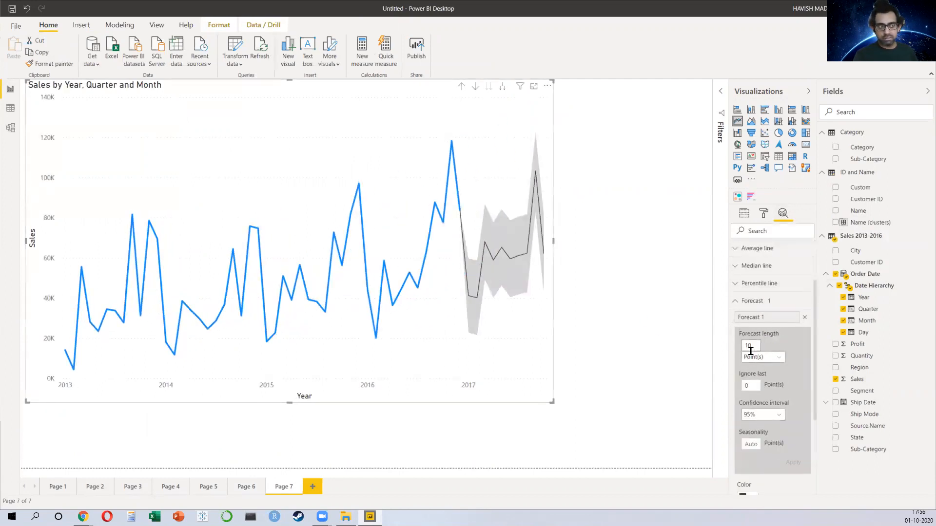
pyautogui.click(761, 358)
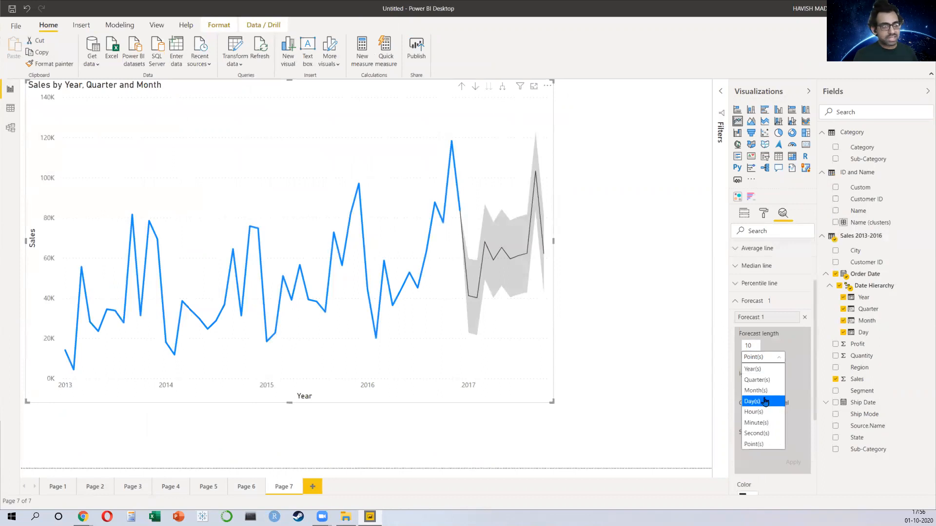
pyautogui.click(752, 369)
pyautogui.doubleClick(749, 346)
pyautogui.write('2')
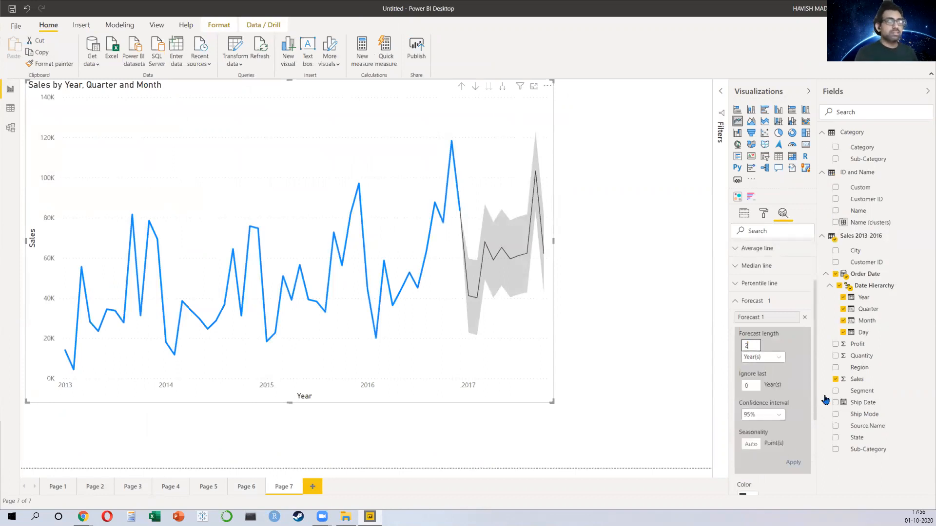
pyautogui.click(788, 465)
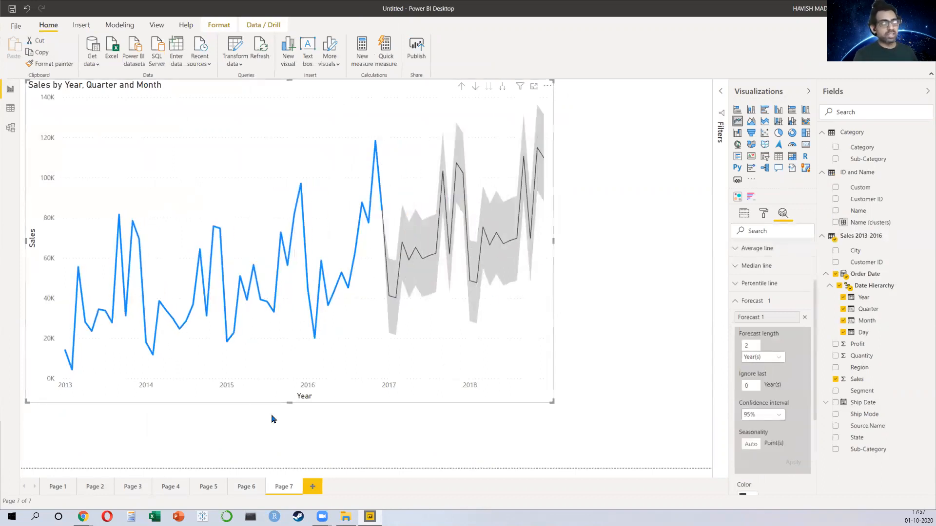
# Step: Shrink the line chart's height and add a Region slicer below it
pyautogui.moveTo(289, 401); pyautogui.dragTo(331, 234)
pyautogui.click(487, 313)
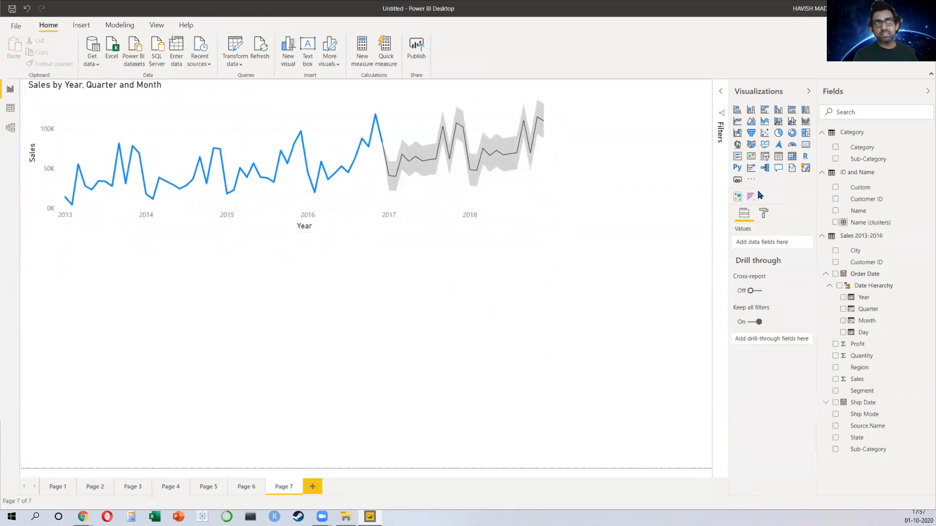
pyautogui.click(765, 157)
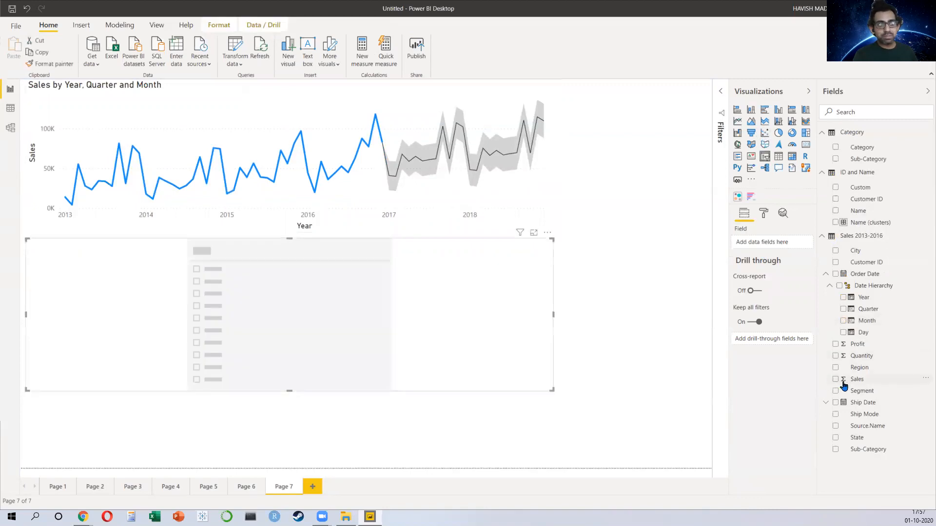
pyautogui.click(835, 367)
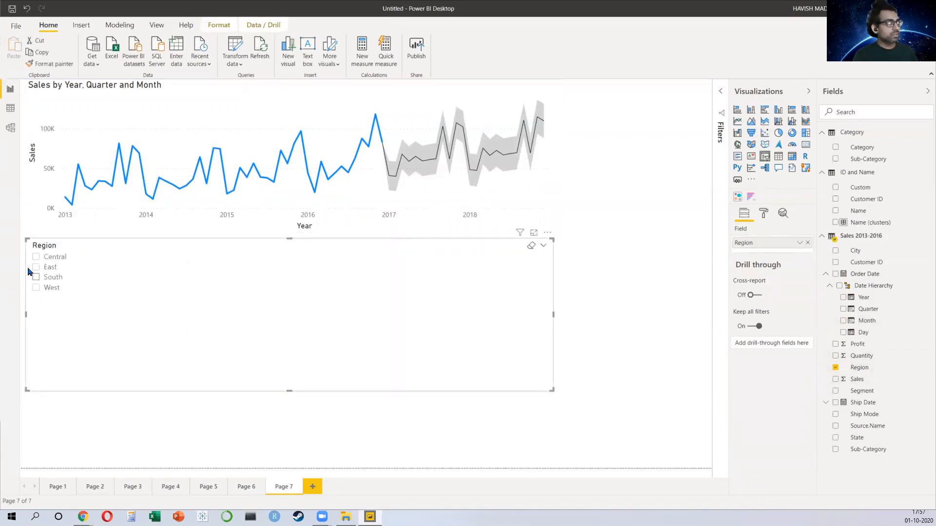
# Step: Filter the forecast chart by selecting Central, East, South and West in turn in the slicer, and inspect the forecast values
pyautogui.click(36, 257)
pyautogui.click(36, 267)
pyautogui.click(36, 277)
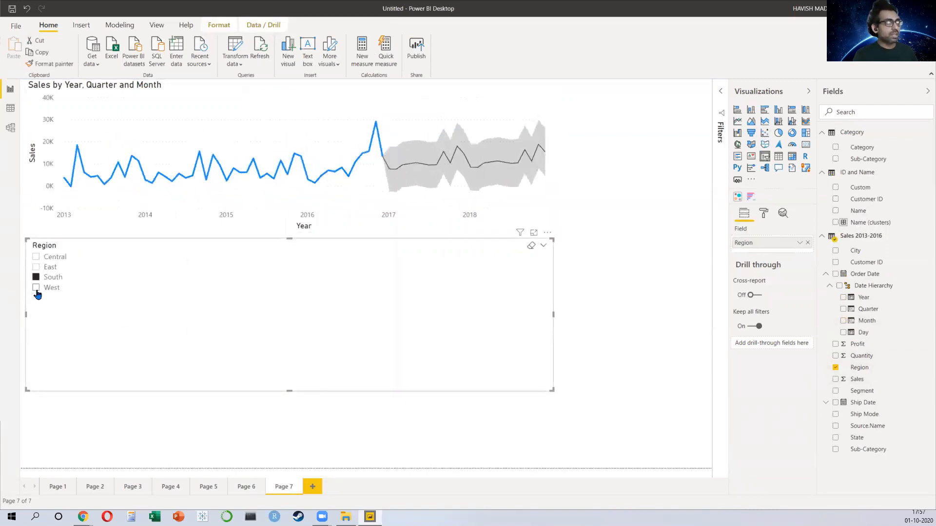
pyautogui.click(37, 289)
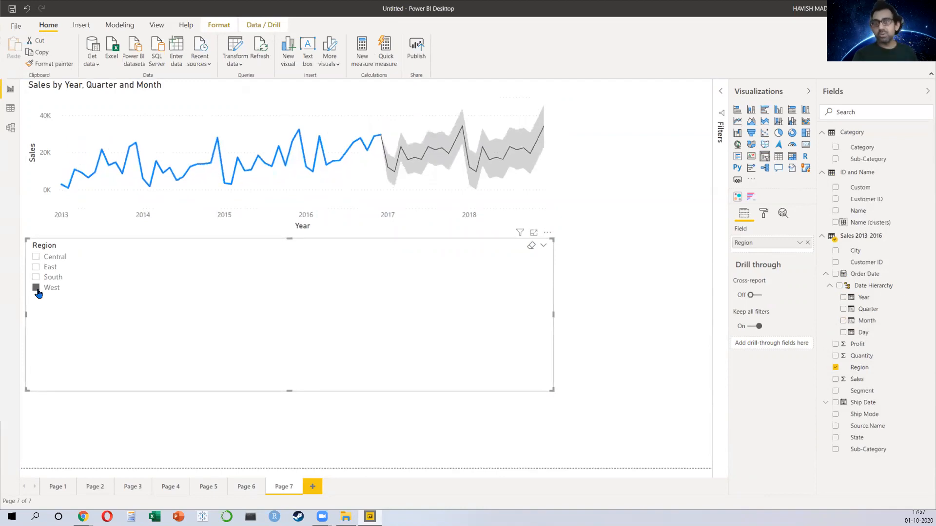
pyautogui.click(419, 132)
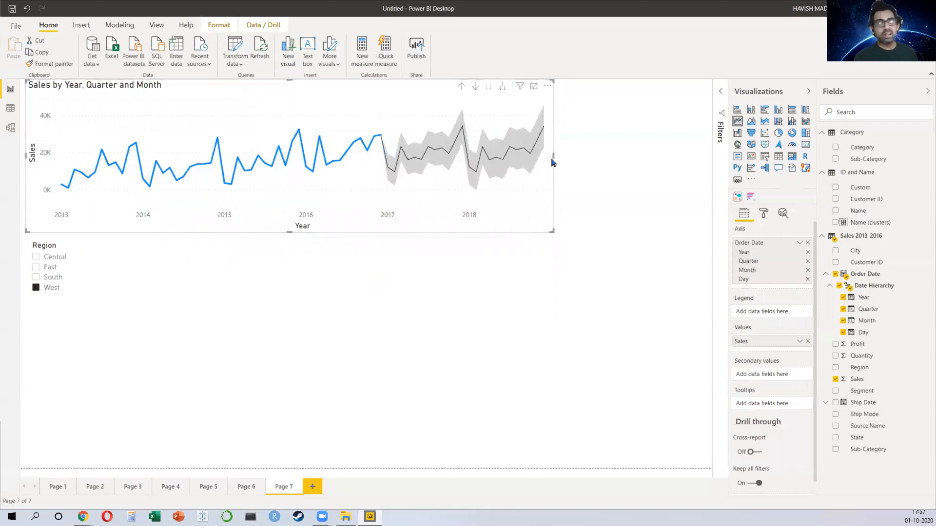
pyautogui.moveTo(422, 184)
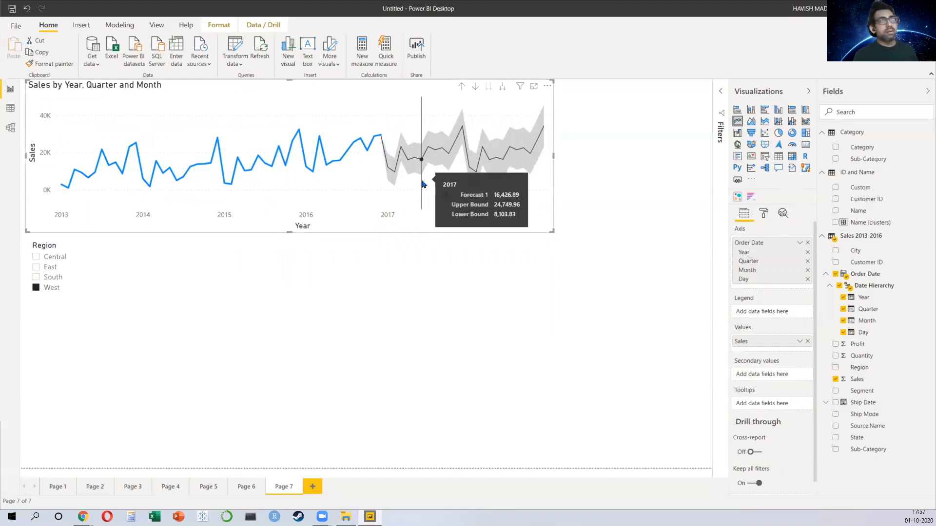
# Step: Close Power BI Desktop without saving the changes
pyautogui.hotkey('alt', 'F4')
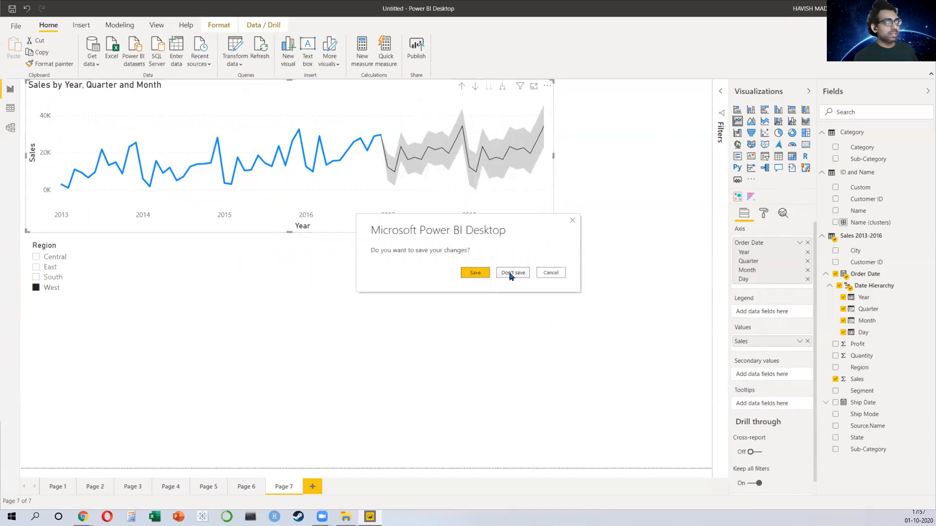
pyautogui.click(510, 275)
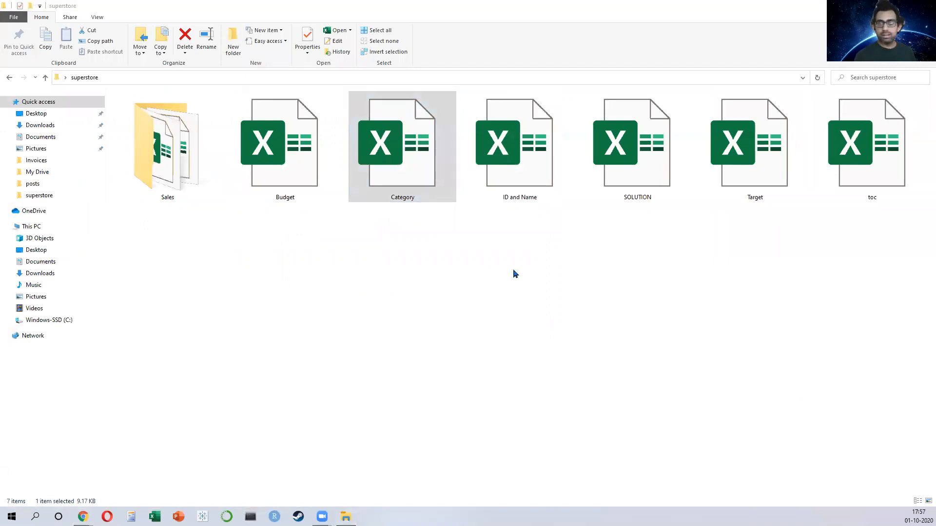
# Step: Switch to the browser and open the dax.guide website
pyautogui.hotkey('alt', 'Tab')
pyautogui.hotkey('ctrl', 'l')
pyautogui.write('dax')
pyautogui.press('Return')
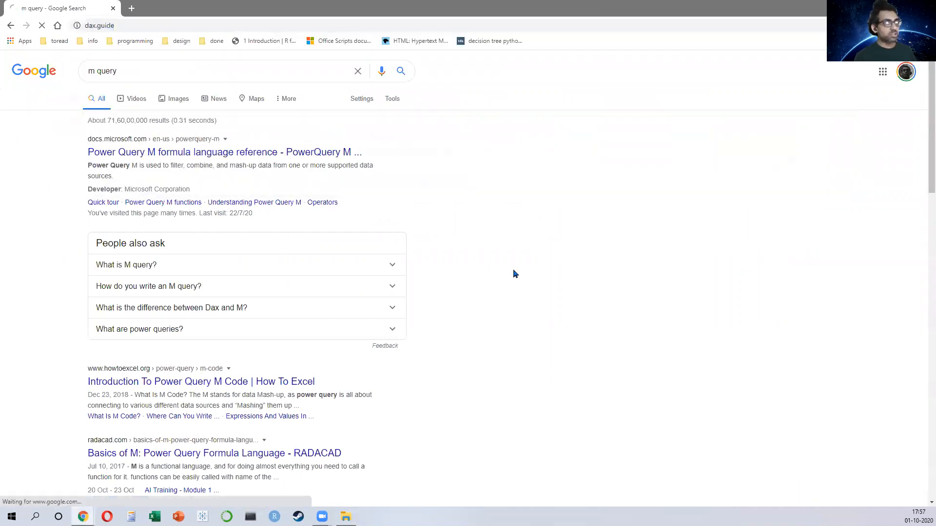
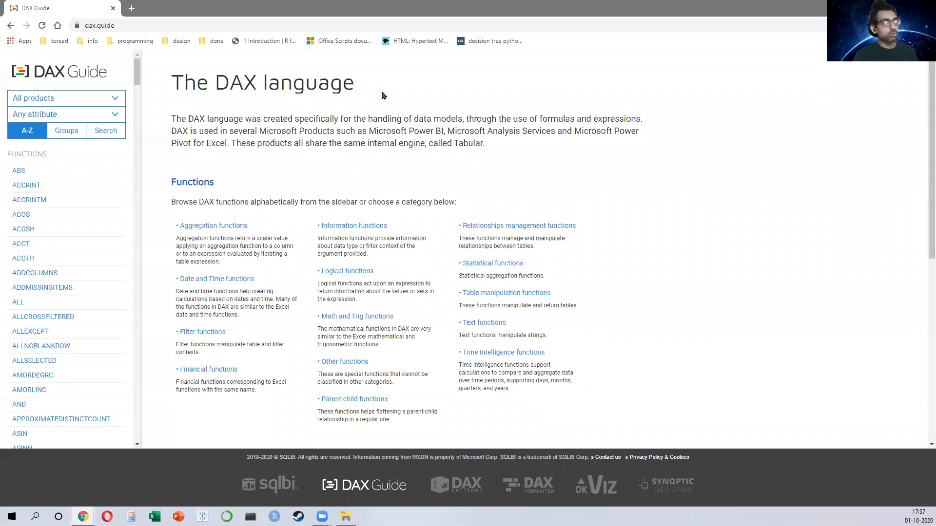
# Step: Read through the DAX language introduction and reference sections on the dax.guide home page
pyautogui.moveTo(210, 80); pyautogui.dragTo(323, 80)
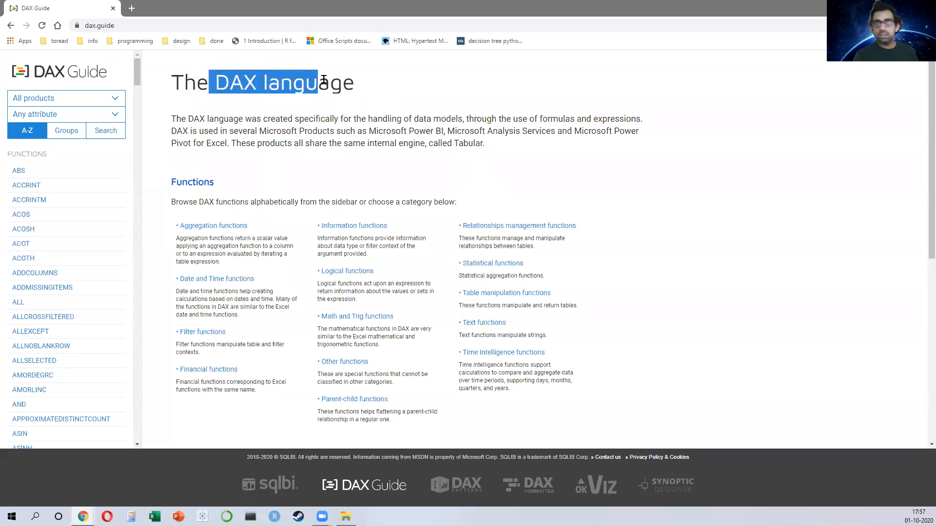
pyautogui.moveTo(357, 131); pyautogui.dragTo(559, 130)
pyautogui.moveTo(177, 144); pyautogui.dragTo(227, 140)
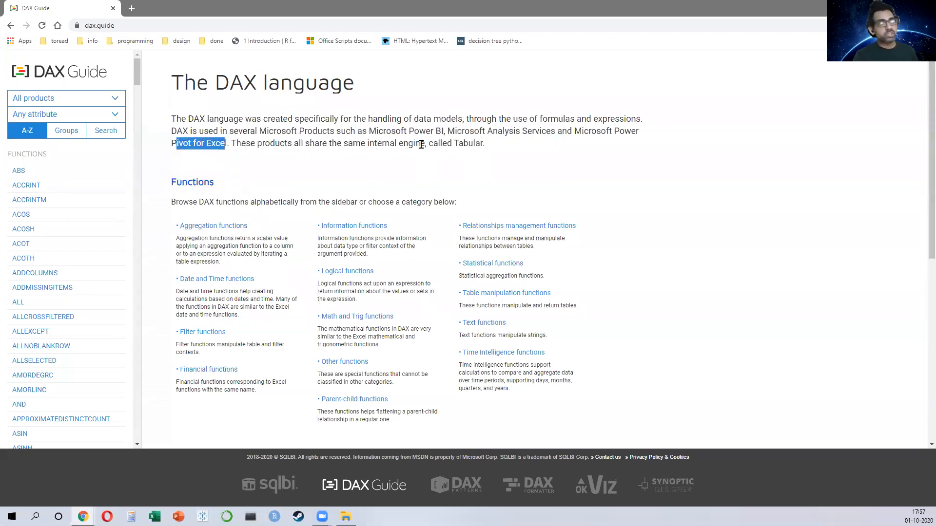
pyautogui.moveTo(437, 143); pyautogui.dragTo(491, 143)
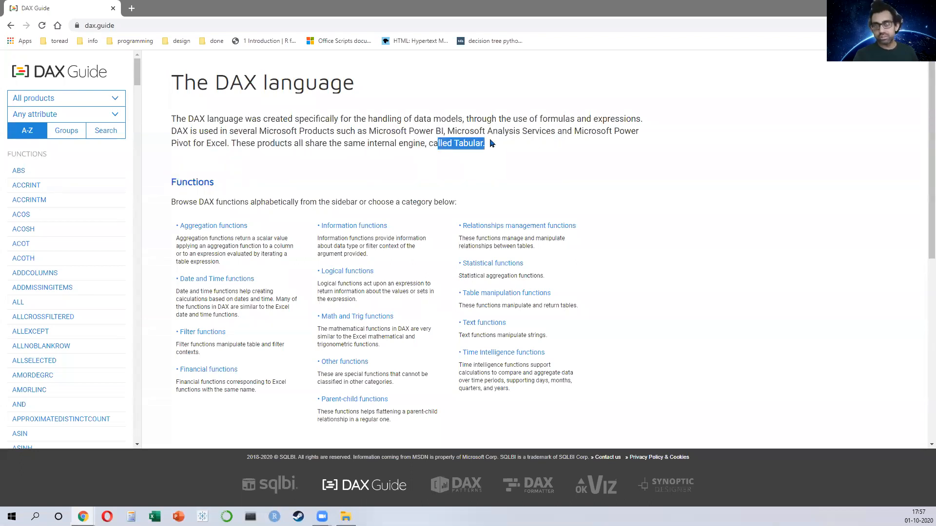
pyautogui.scroll(-9, 536, 283)
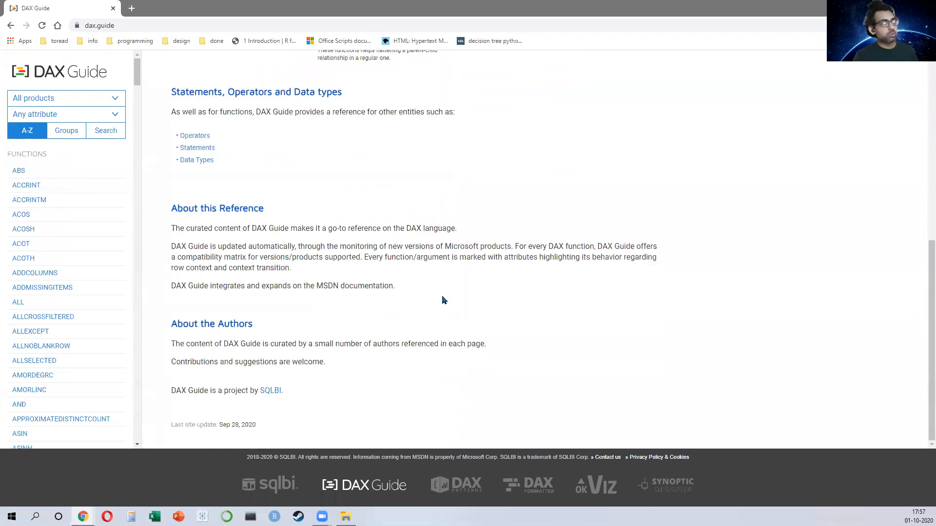
pyautogui.scroll(10, 444, 300)
pyautogui.click(100, 26)
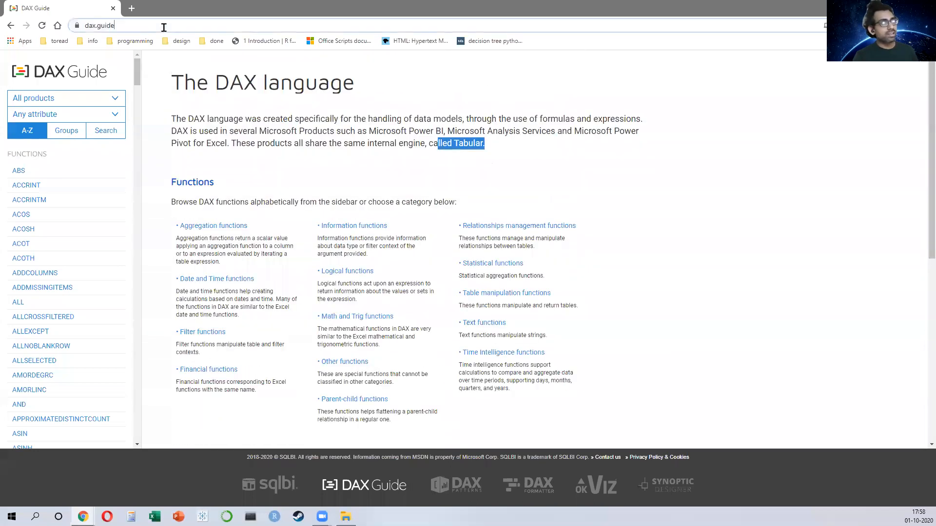
pyautogui.click(447, 317)
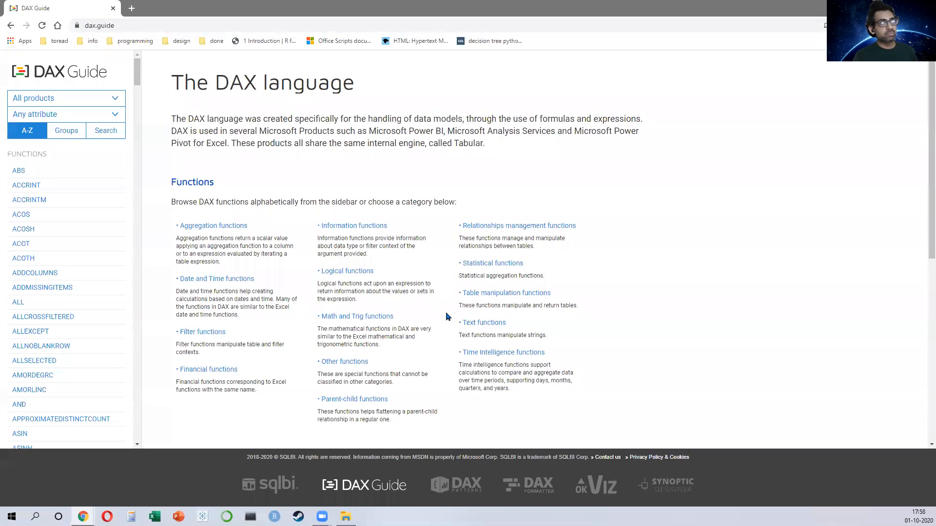
pyautogui.scroll(-7, 449, 331)
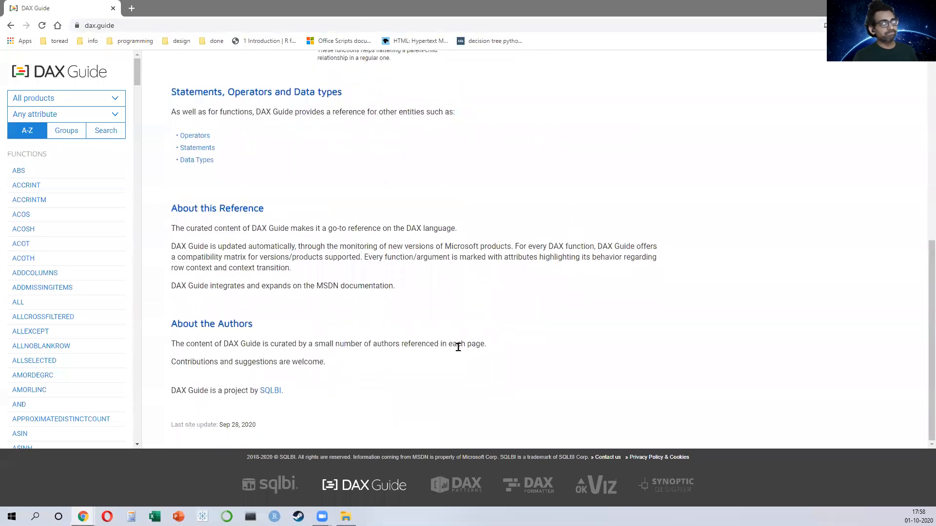
pyautogui.scroll(7, 458, 347)
# Step: Open the havishmconsulting.com website and go to the Dynamic Dashboards samples page
pyautogui.click(569, 27)
pyautogui.write('havish')
pyautogui.press('Return')
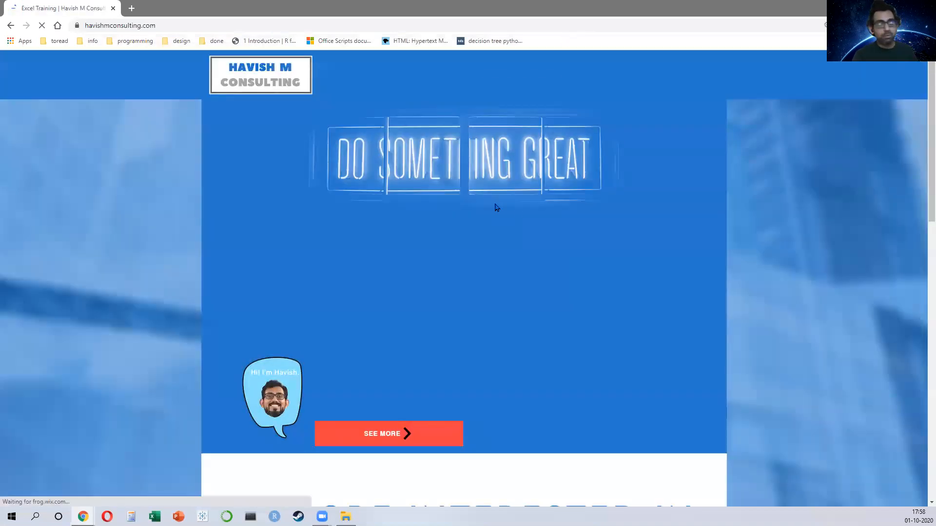
pyautogui.moveTo(713, 79)
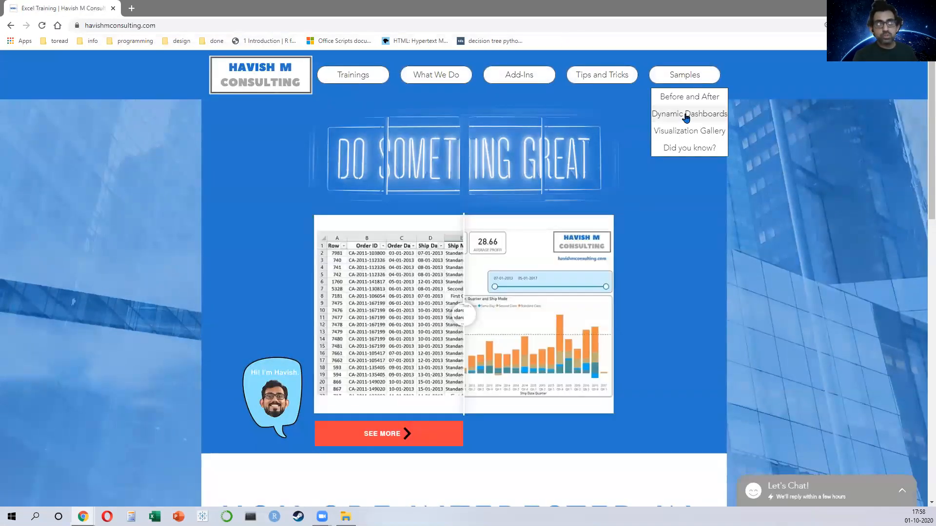
pyautogui.click(651, 114)
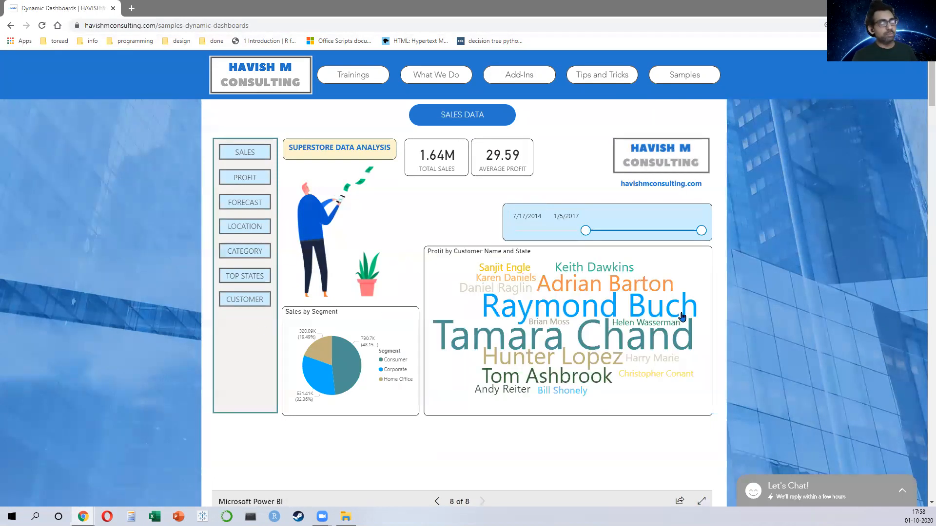
# Step: Narrow the date slider on the superstore sales dashboard and filter it by the Corporate segment in the pie chart
pyautogui.moveTo(517, 231); pyautogui.dragTo(577, 232)
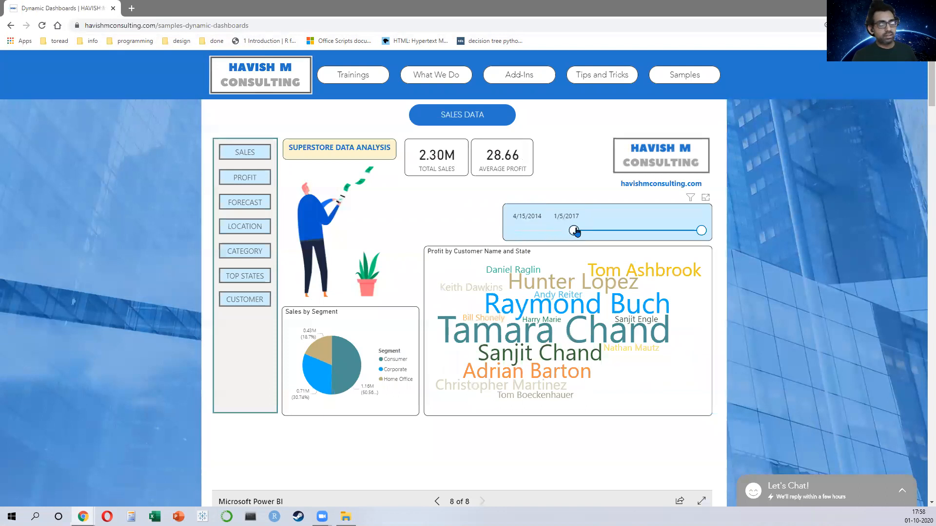
pyautogui.click(356, 375)
pyautogui.click(314, 378)
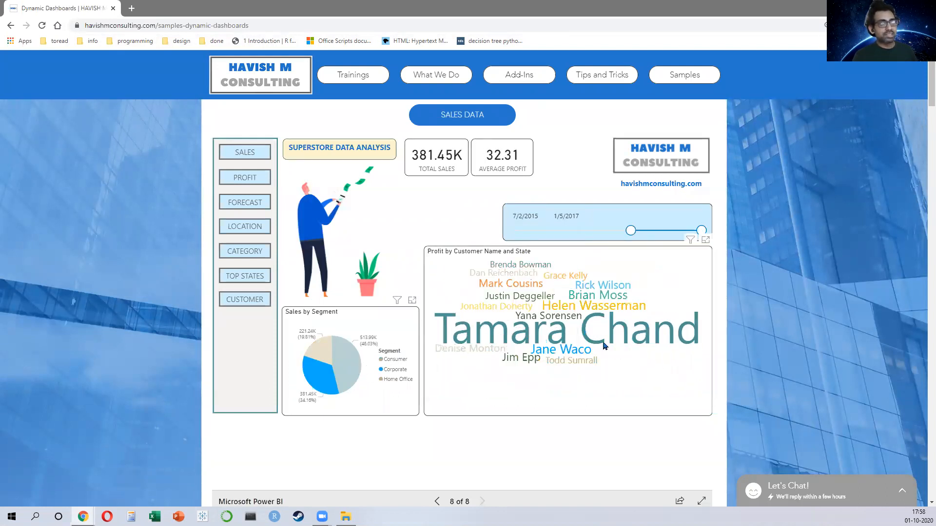
# Step: Scroll to the HR data dashboard and view the report page tooltip on the Average Age by Gender visual
pyautogui.scroll(-8, 613, 353)
pyautogui.scroll(-9, 463, 316)
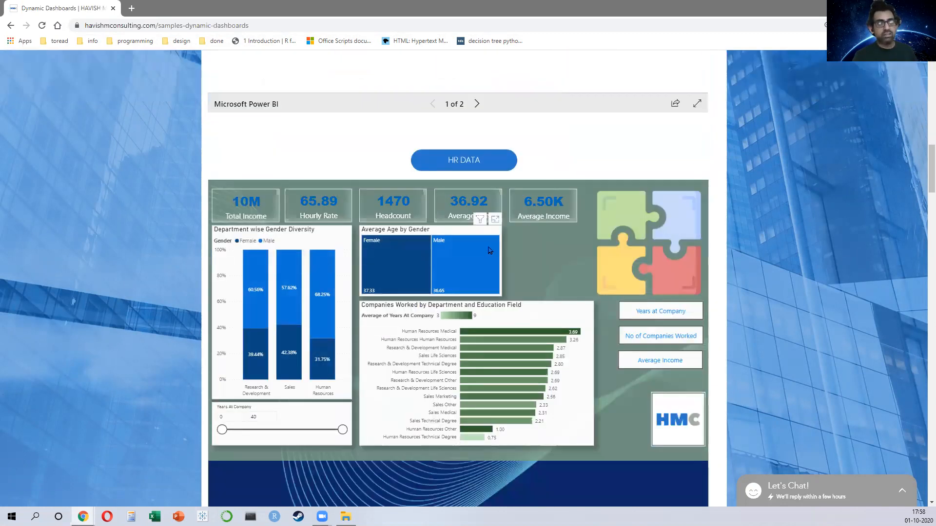
pyautogui.moveTo(490, 251)
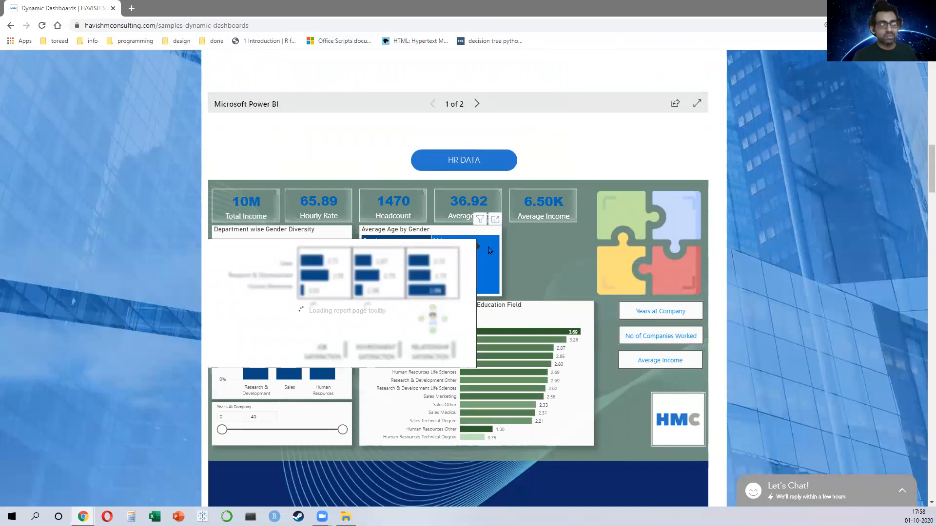
pyautogui.scroll(-5, 609, 287)
pyautogui.scroll(-5, 347, 388)
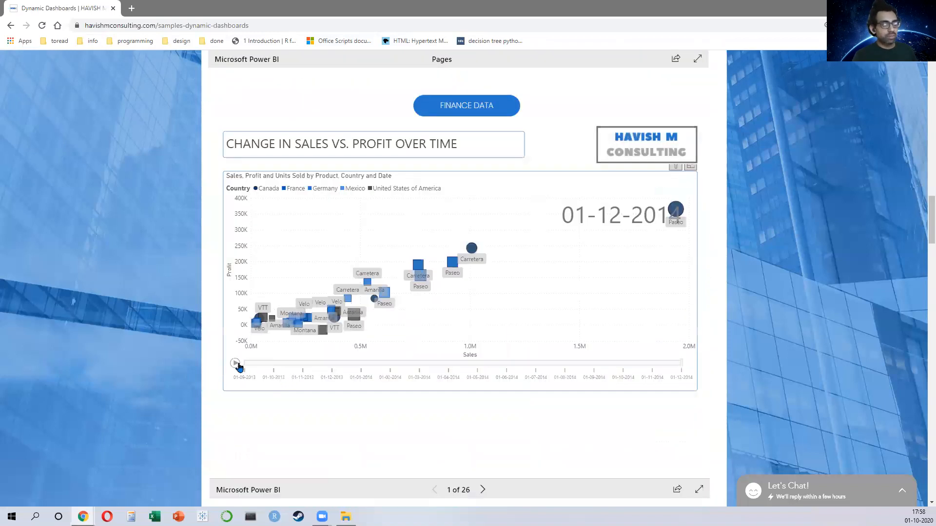
# Step: Page through the Finance Data report pages up to page 8 of 26
pyautogui.click(483, 489)
pyautogui.click(483, 490)
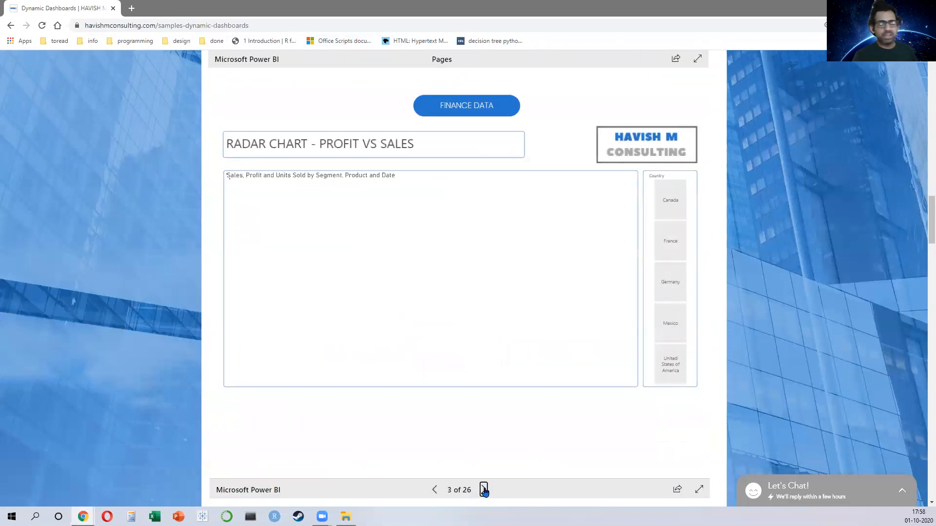
pyautogui.click(483, 490)
pyautogui.click(484, 490)
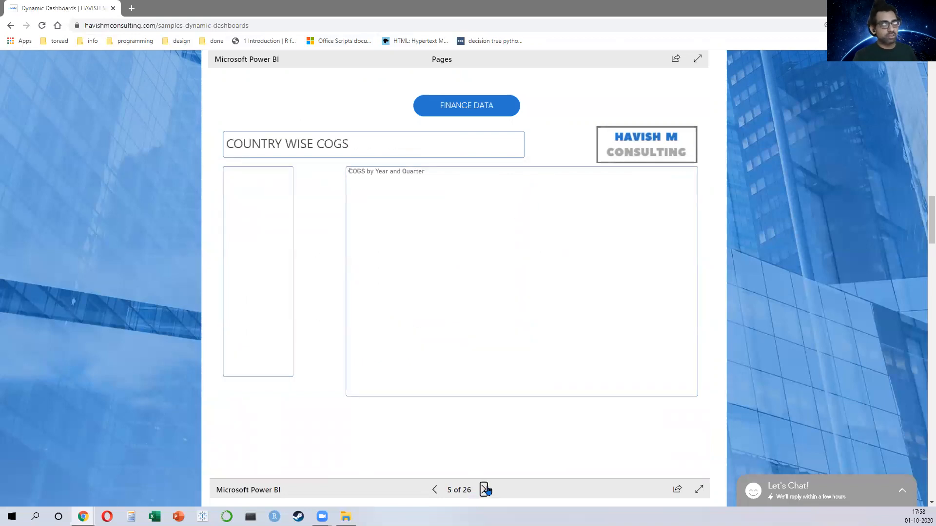
pyautogui.click(484, 490)
pyautogui.click(485, 490)
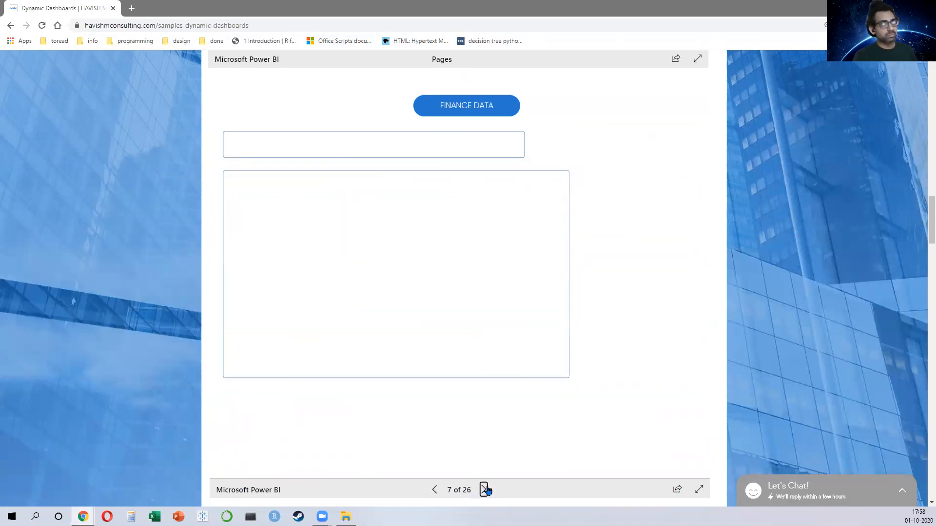
pyautogui.click(484, 490)
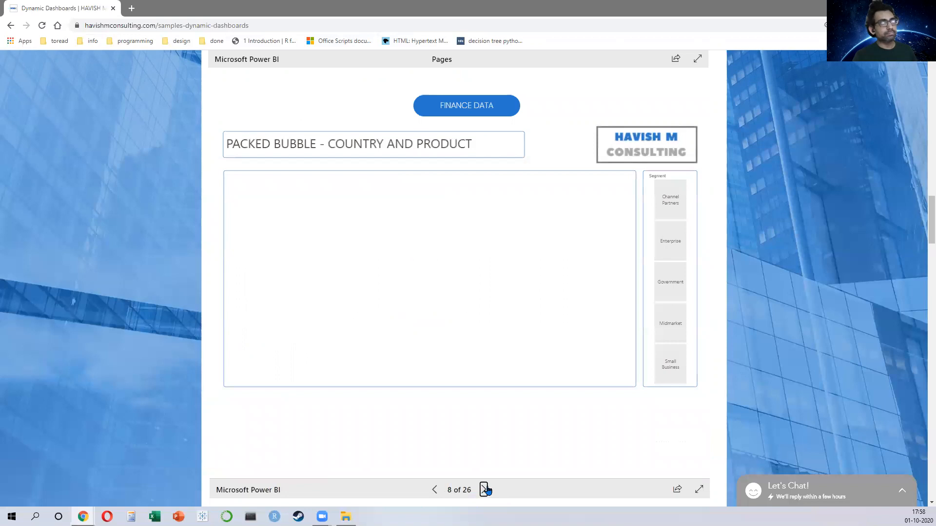
# Step: Page through the Formatted Charts report and rearrange nodes in the Sales by Region and Country Sankey chart
pyautogui.scroll(-5, 551, 414)
pyautogui.scroll(-4, 429, 366)
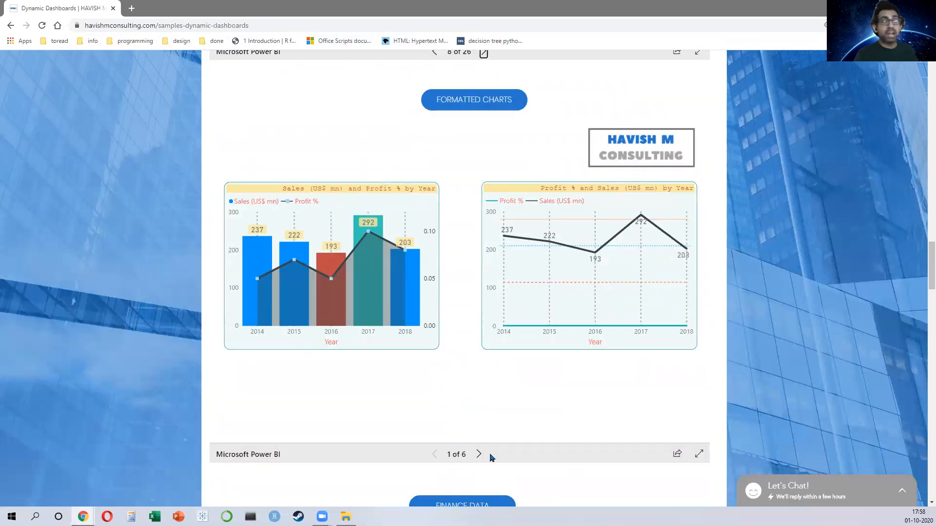
pyautogui.click(478, 457)
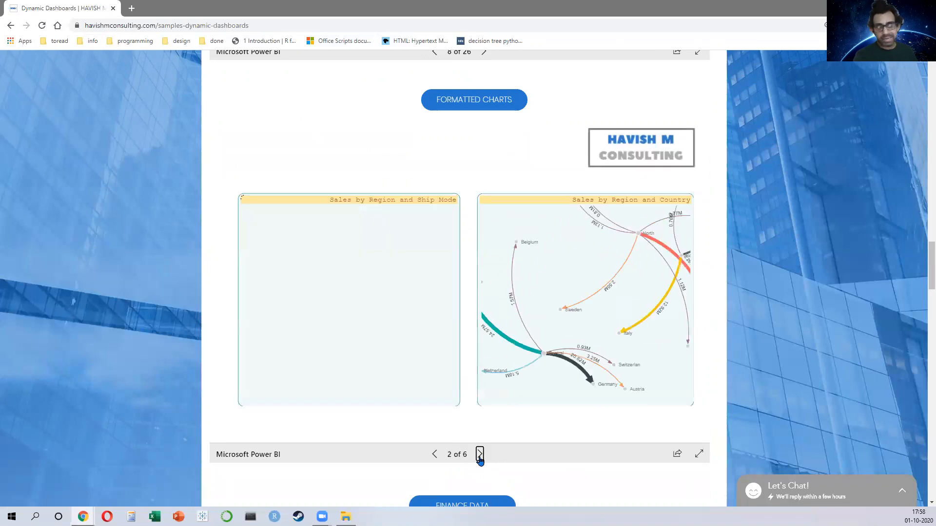
pyautogui.click(480, 455)
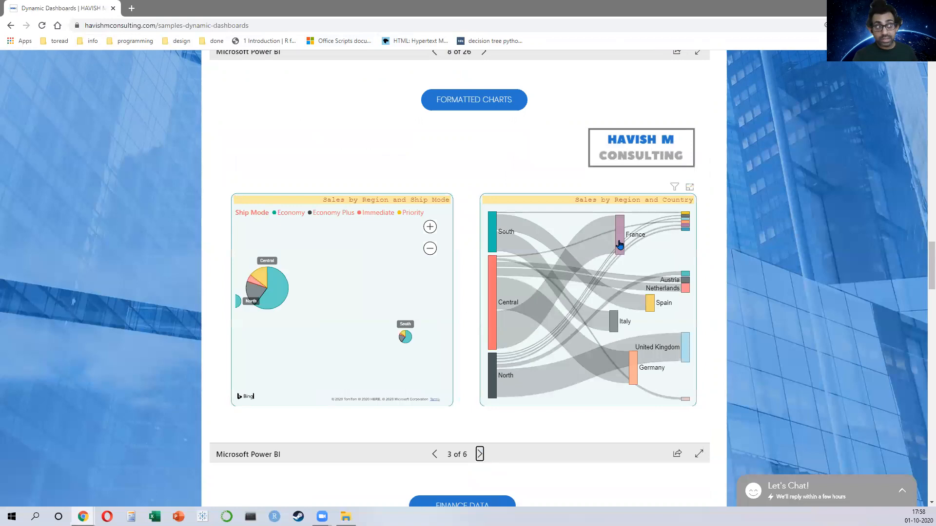
pyautogui.moveTo(629, 261); pyautogui.dragTo(642, 254)
pyautogui.moveTo(651, 307); pyautogui.dragTo(609, 290)
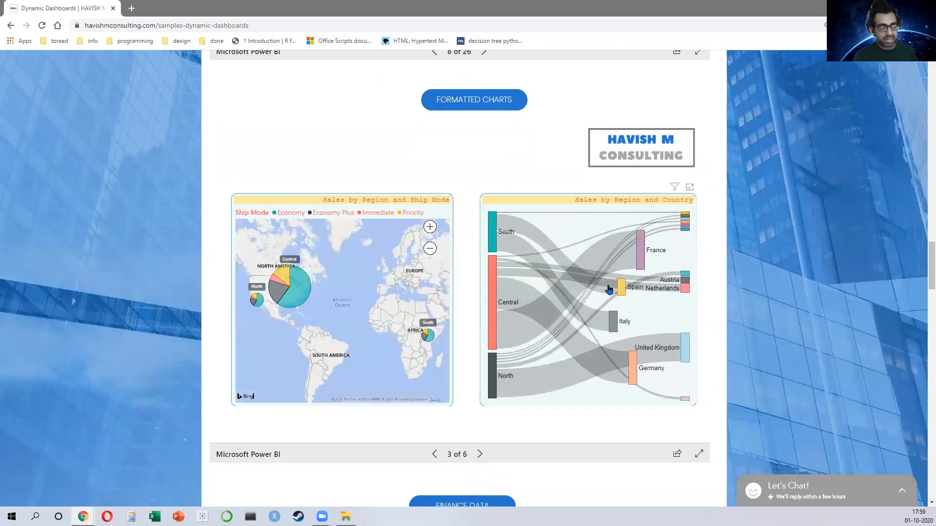
pyautogui.moveTo(687, 347); pyautogui.dragTo(665, 329)
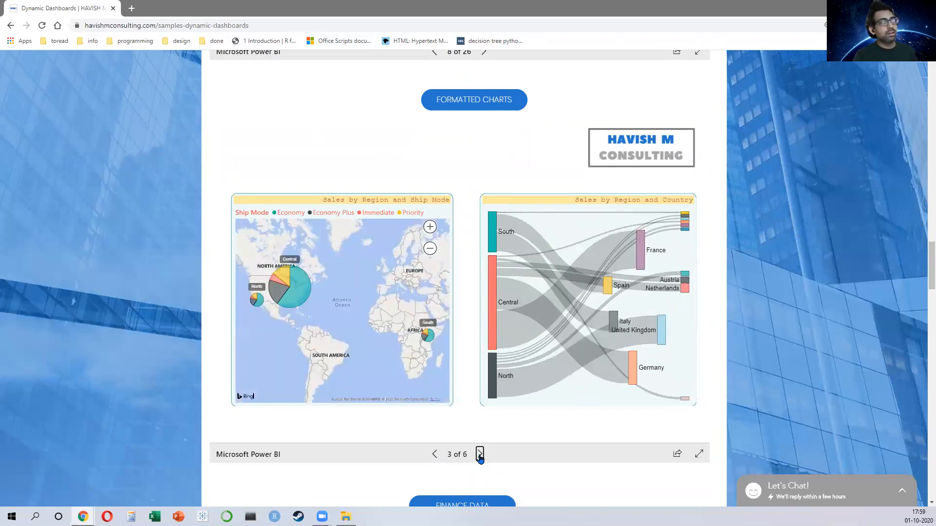
pyautogui.click(480, 456)
# Step: Scroll through the finance, political and retail data dashboards on the page
pyautogui.scroll(-4, 472, 397)
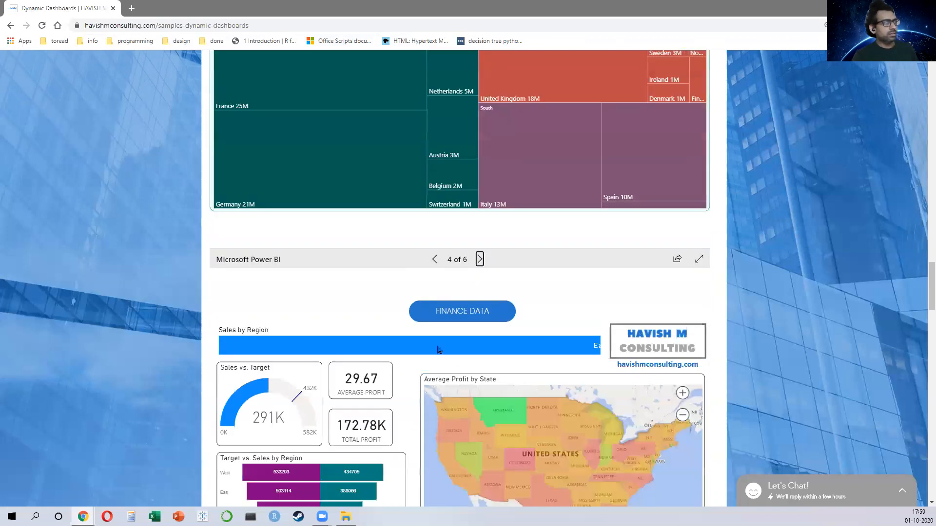
pyautogui.scroll(-3, 381, 428)
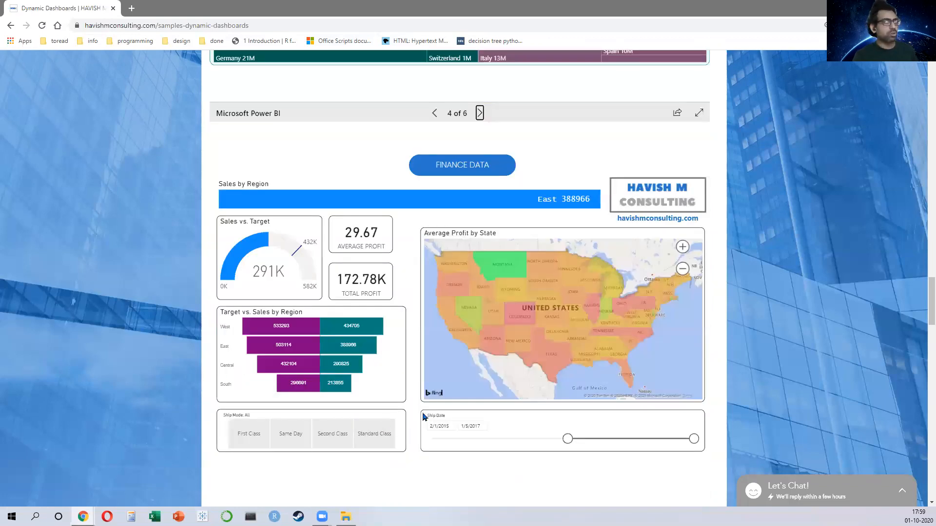
pyautogui.scroll(-10, 423, 416)
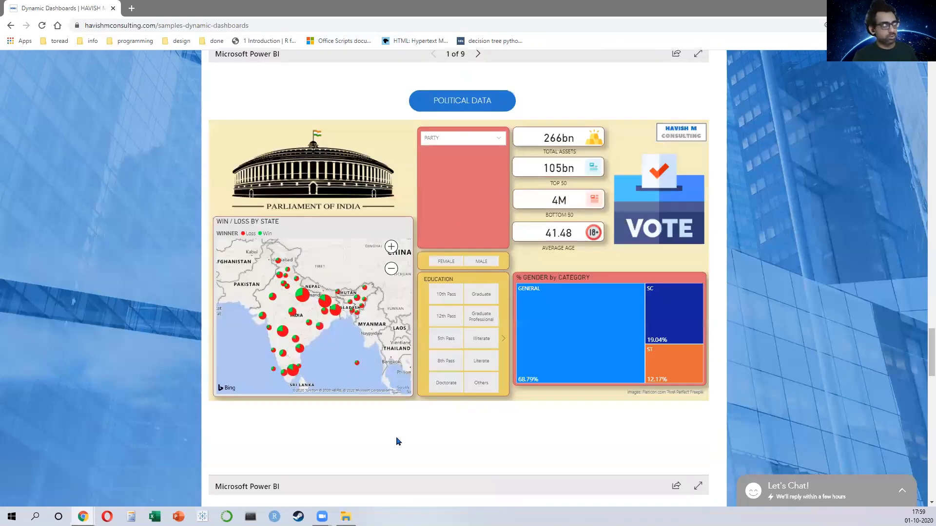
pyautogui.scroll(-7, 404, 435)
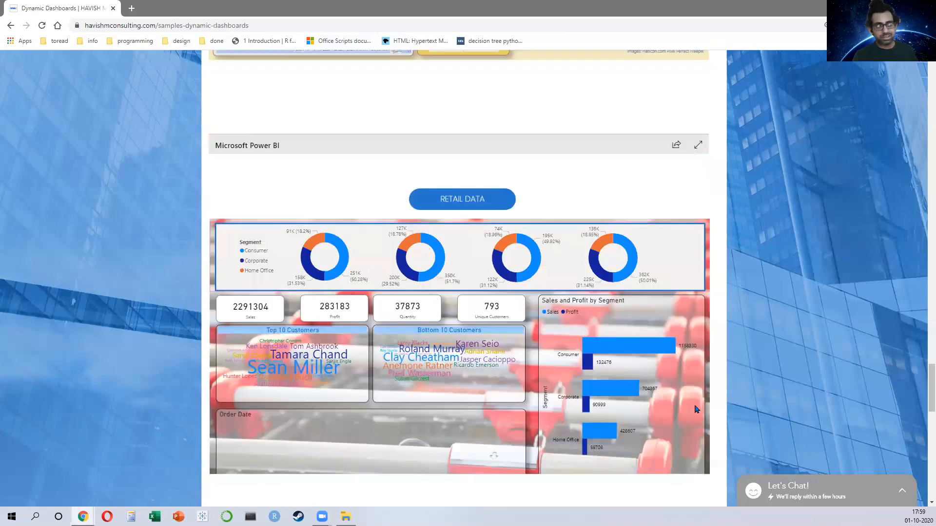
pyautogui.scroll(6, 370, 378)
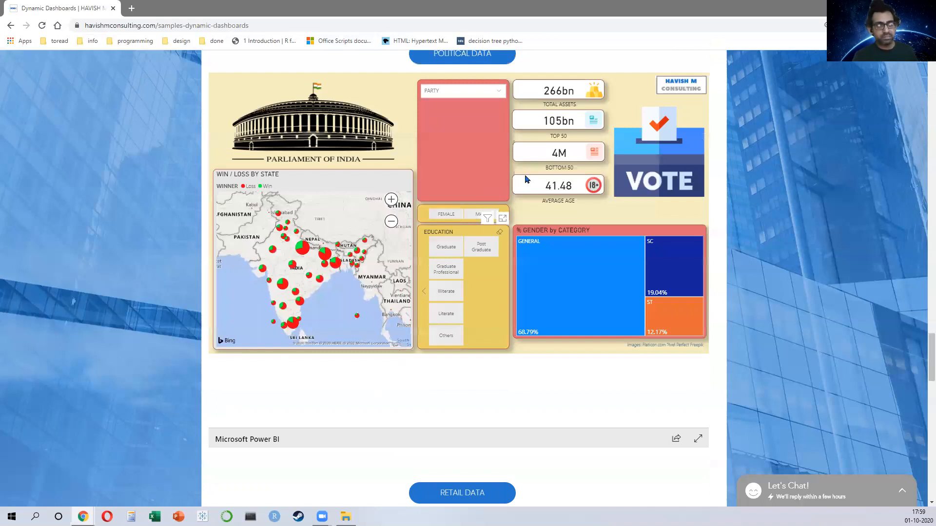
pyautogui.scroll(-8, 526, 179)
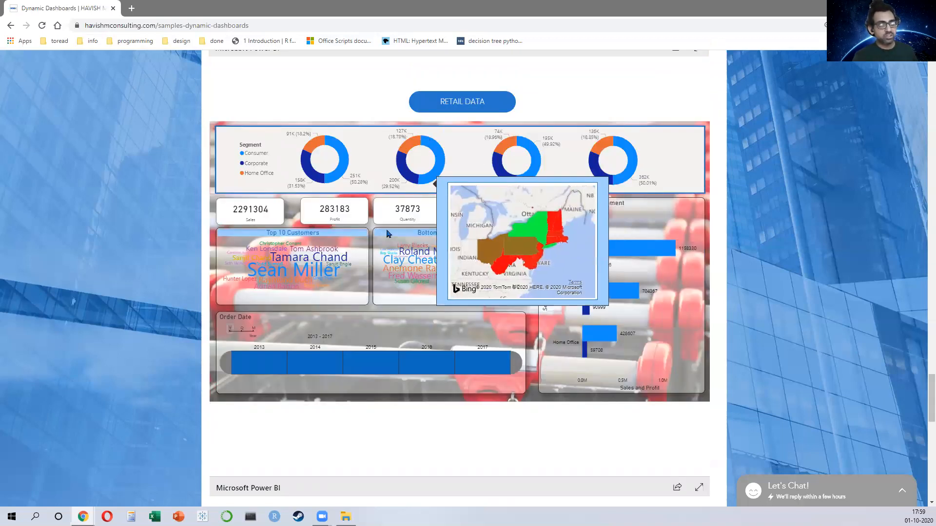
# Step: Filter the retail dashboard's order date timeline to 2014, drill into quarters, widen the range, and scroll to the Tableau superstore dashboard
pyautogui.click(311, 366)
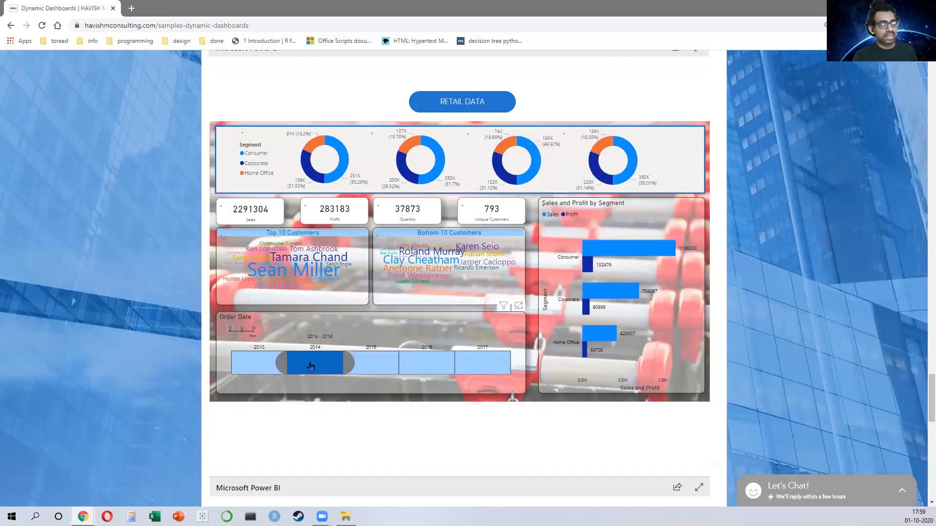
pyautogui.click(242, 329)
pyautogui.moveTo(394, 371); pyautogui.dragTo(406, 370)
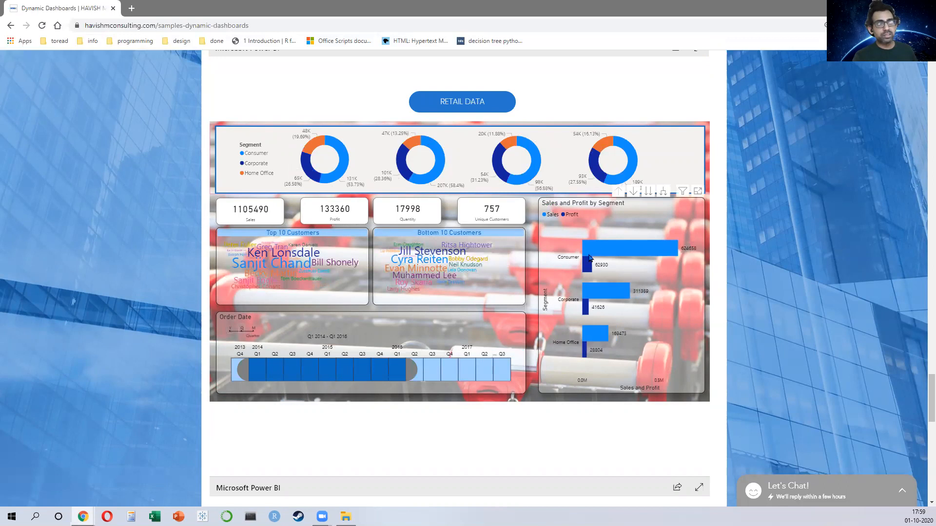
pyautogui.scroll(-6, 570, 263)
pyautogui.scroll(-4, 572, 271)
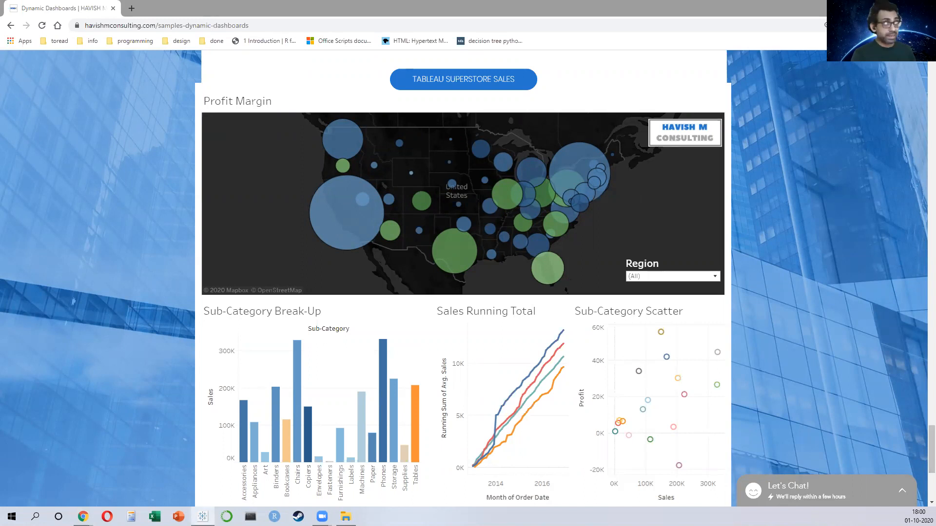
# Step: Switch to Tableau, connect to the SuperStore Excel workbook in the pbi folder, and open Sheet 1
pyautogui.click(203, 517)
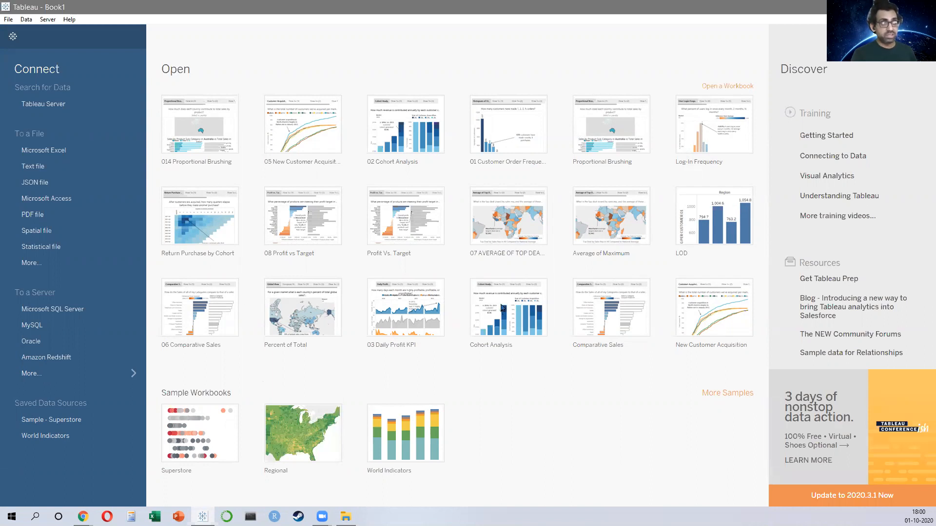
pyautogui.click(50, 151)
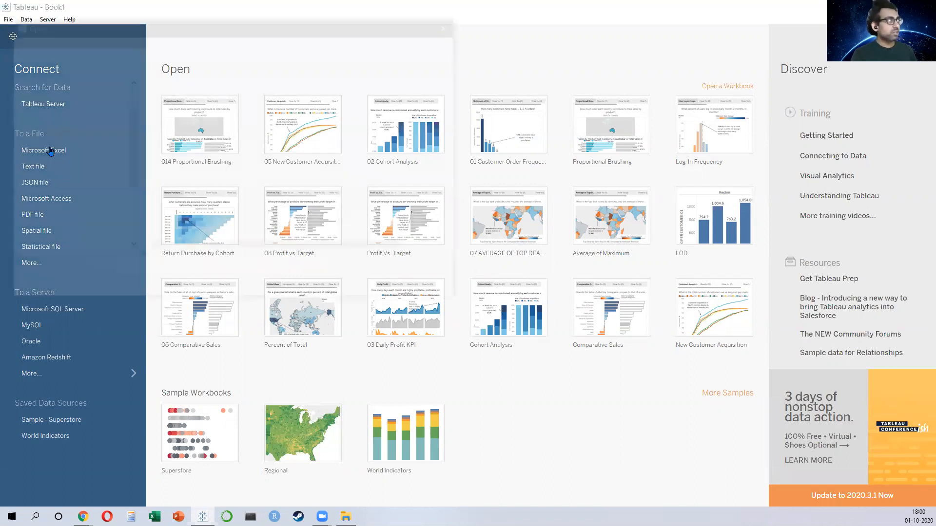
pyautogui.click(190, 194)
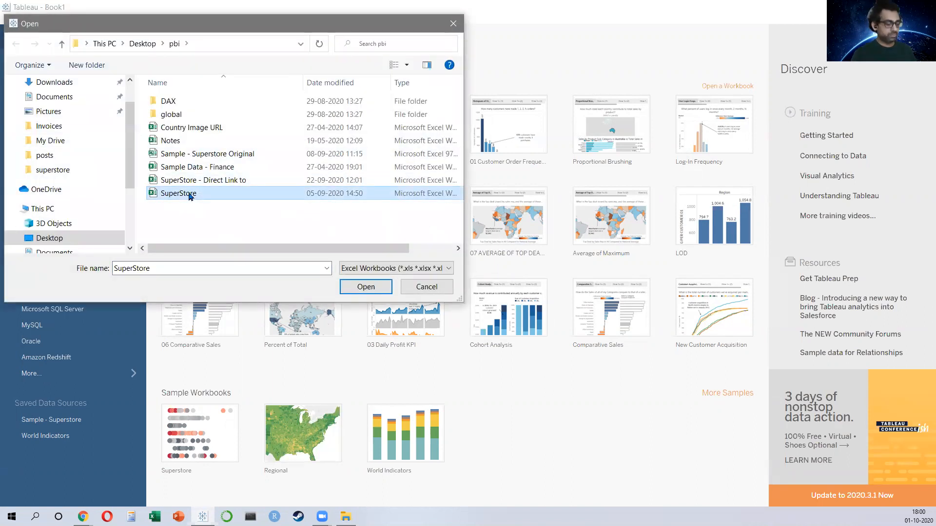
pyautogui.click(366, 286)
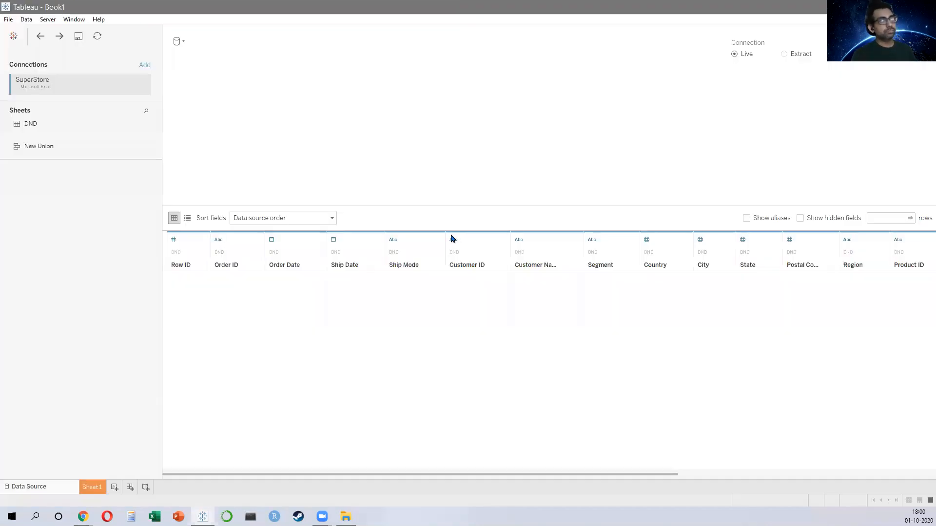
pyautogui.click(94, 488)
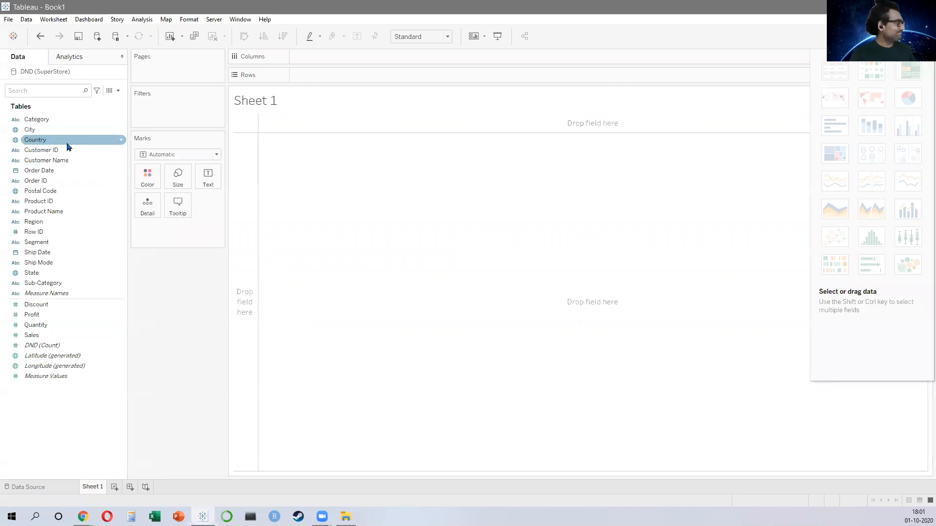
pyautogui.click(49, 243)
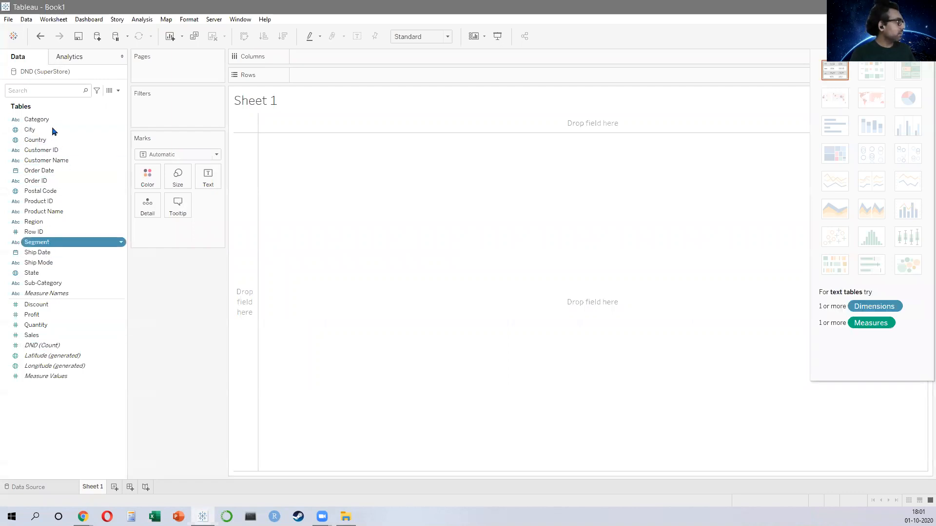
pyautogui.press('Return')
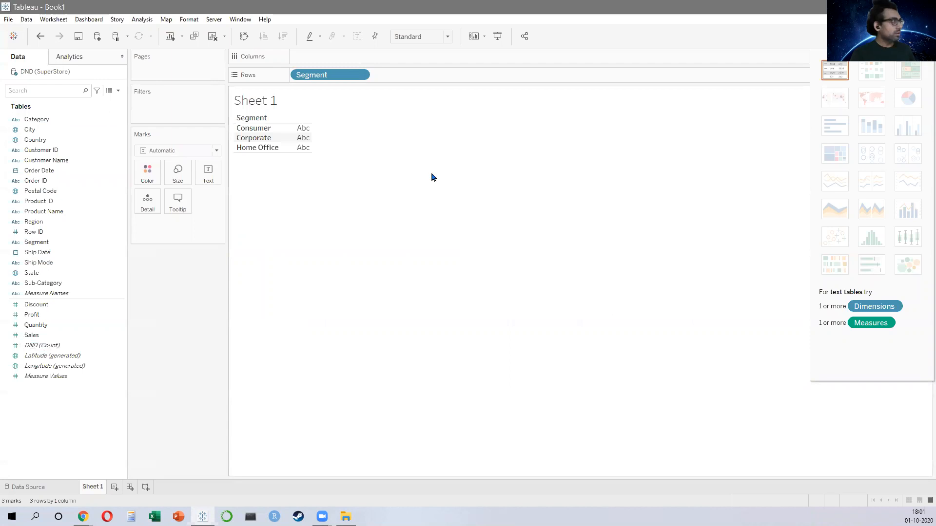
pyautogui.hotkey('ctrl', 'z')
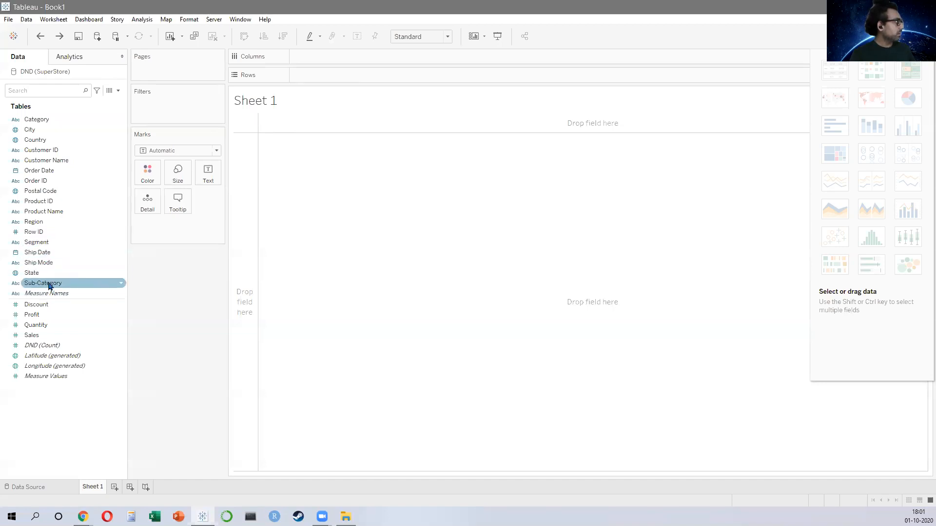
# Step: Create a Category, Sub-Category hierarchy and add Region and Segment into it above Category
pyautogui.moveTo(47, 284); pyautogui.dragTo(36, 121)
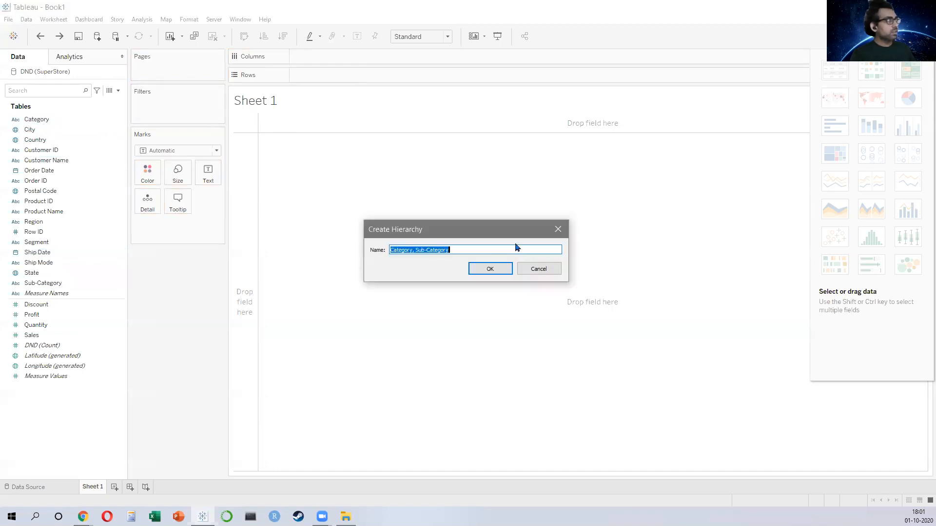
pyautogui.click(488, 268)
pyautogui.moveTo(44, 242); pyautogui.dragTo(68, 127)
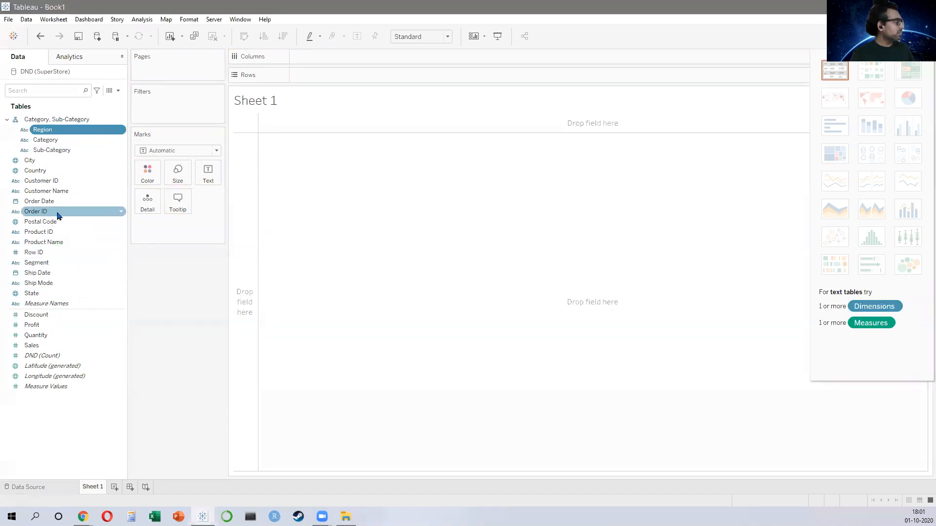
pyautogui.moveTo(47, 268); pyautogui.dragTo(52, 132)
# Step: Add Region and Sales to the view and turn it into a packed bubble chart
pyautogui.doubleClick(50, 119)
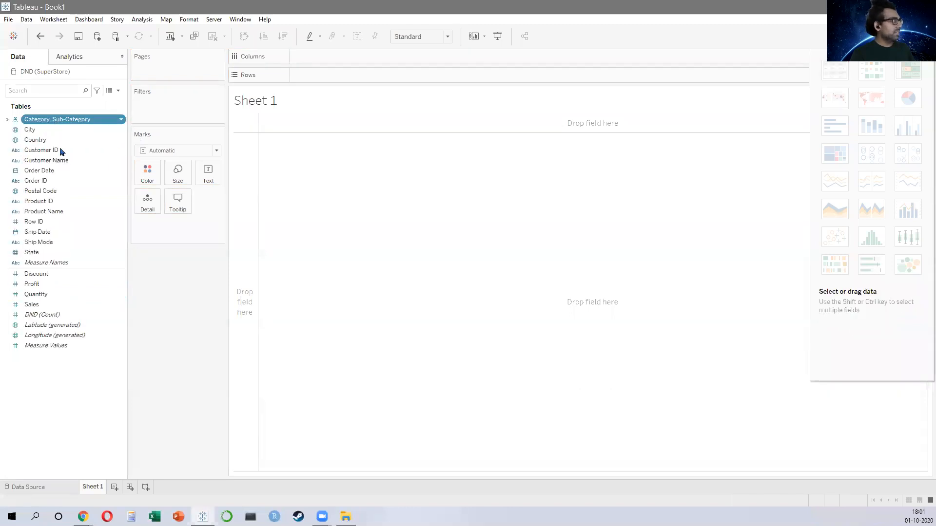
pyautogui.doubleClick(56, 121)
pyautogui.doubleClick(44, 129)
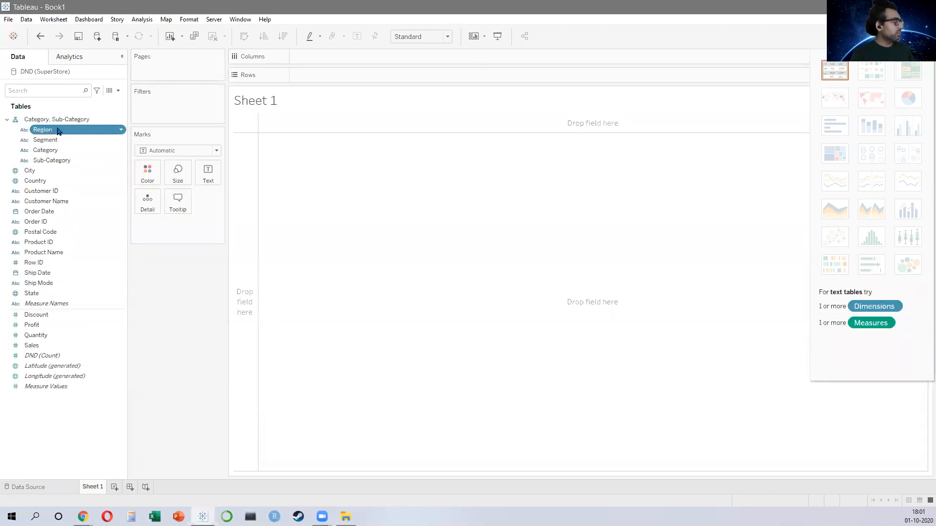
pyautogui.click(43, 346)
pyautogui.doubleClick(43, 346)
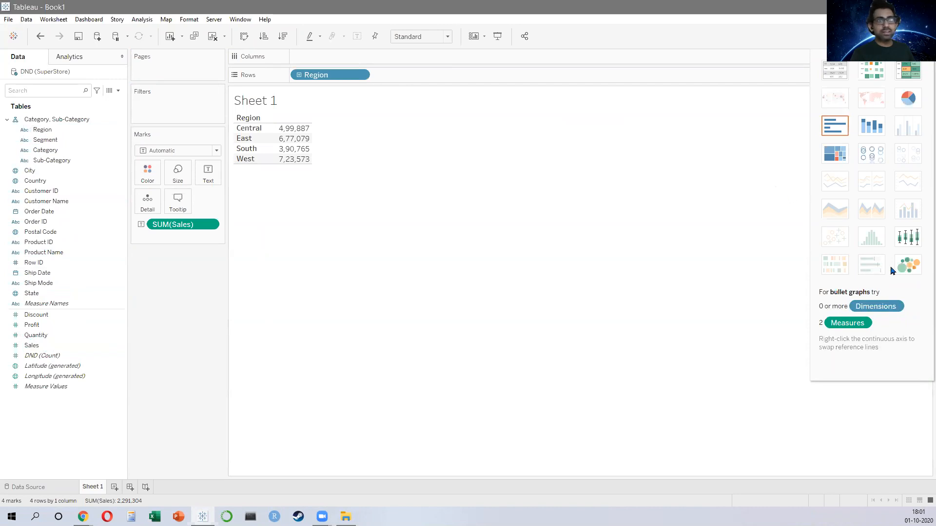
pyautogui.click(908, 265)
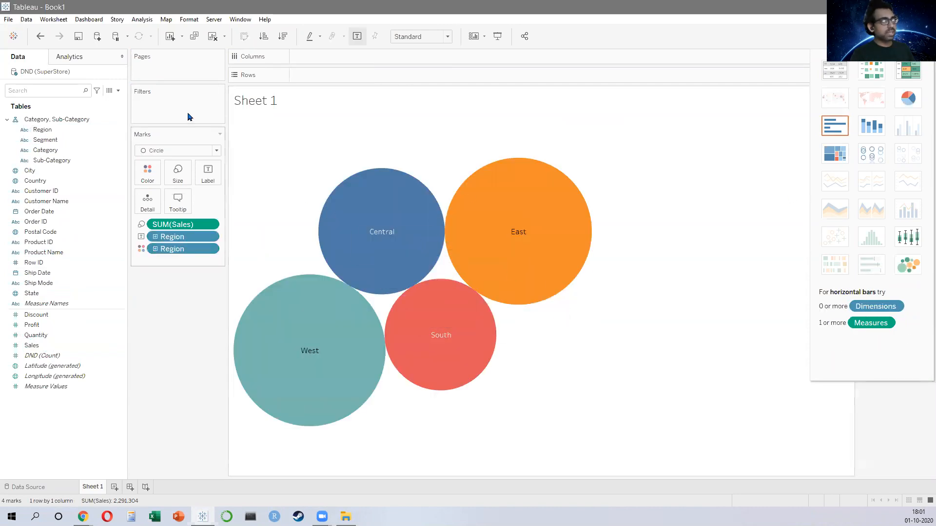
# Step: Drill the Region hierarchy down through Segment and Category to Sub-Category in the bubble chart
pyautogui.click(154, 238)
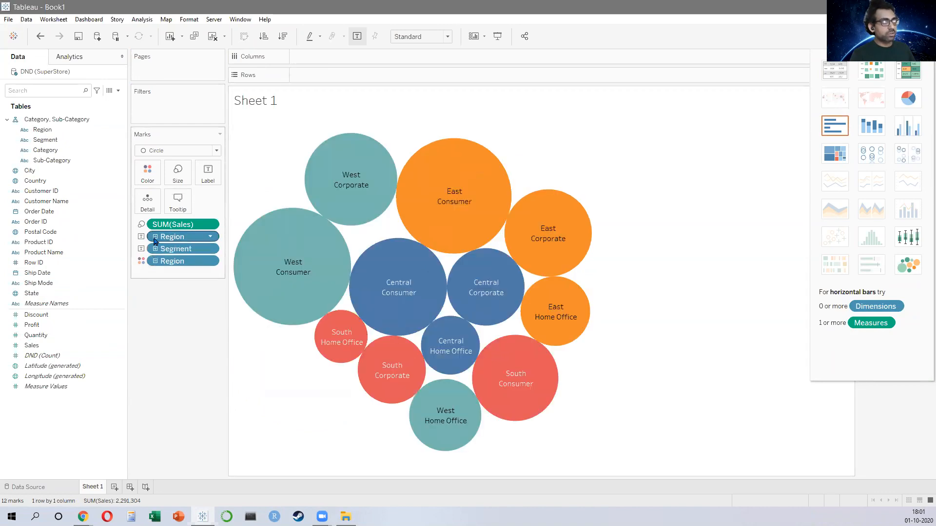
pyautogui.click(155, 238)
pyautogui.click(154, 238)
pyautogui.click(155, 249)
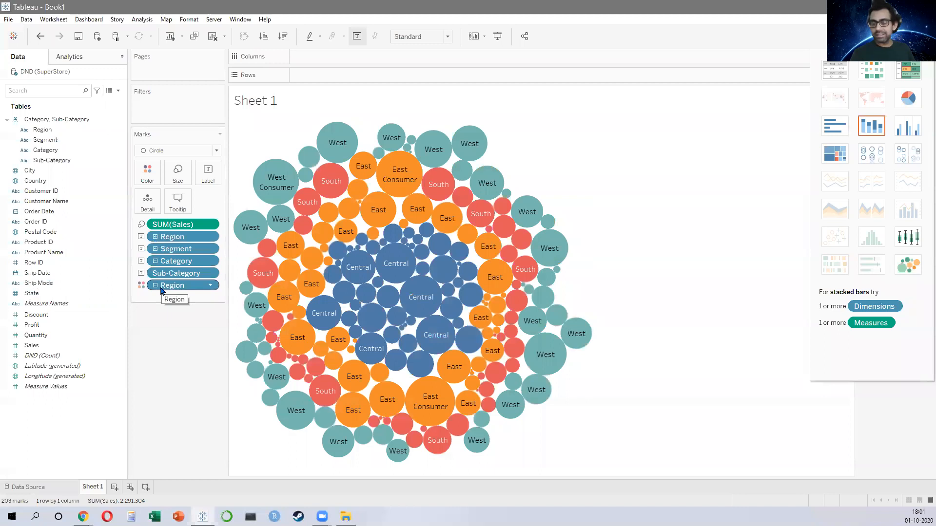
pyautogui.moveTo(361, 283)
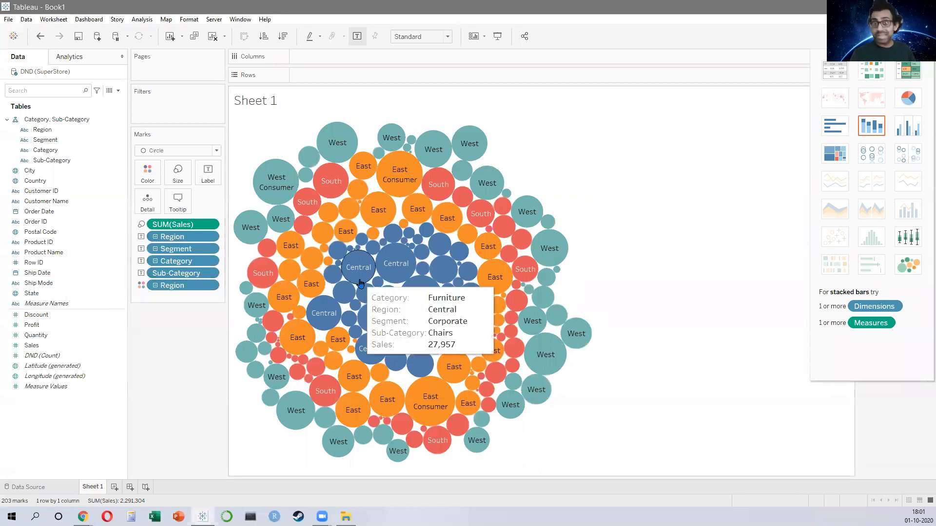
pyautogui.click(214, 19)
pyautogui.moveTo(167, 22)
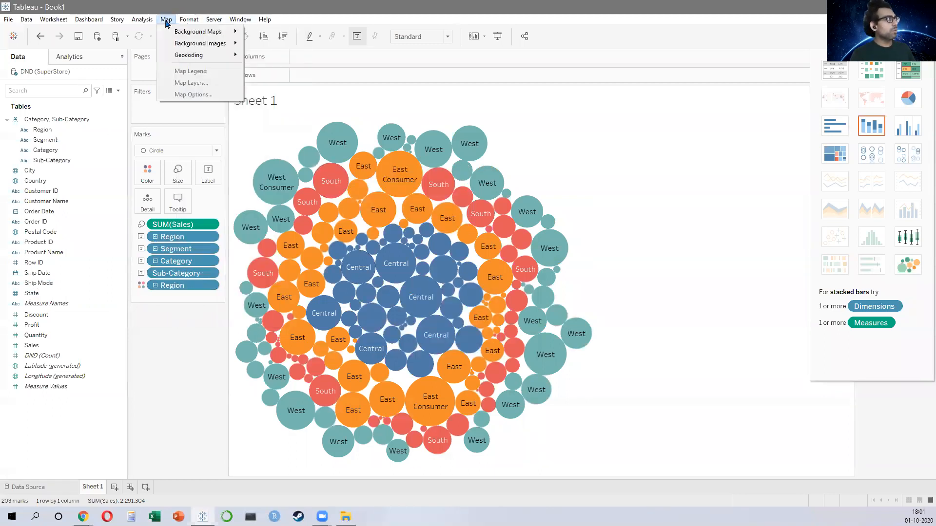
pyautogui.click(218, 120)
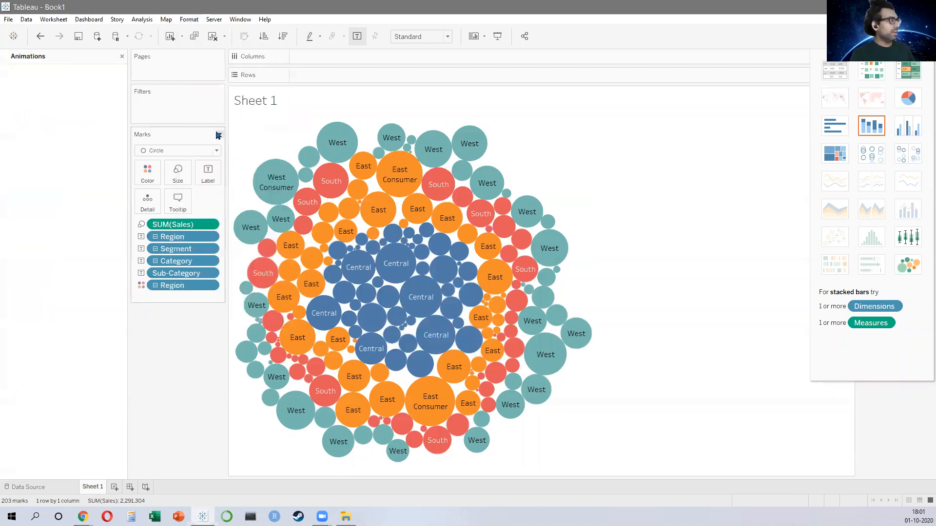
pyautogui.click(35, 102)
pyautogui.click(122, 57)
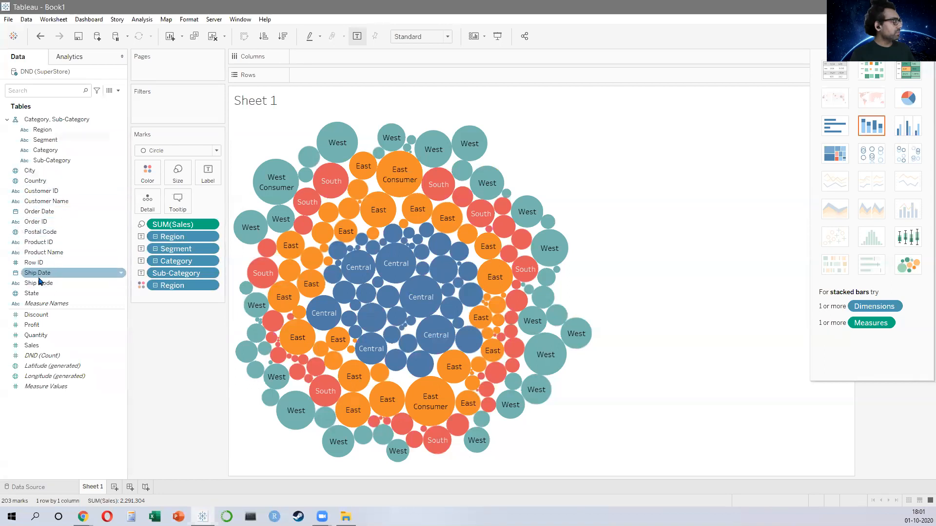
# Step: Add Order Date to Pages and switch it from year to month
pyautogui.moveTo(42, 213); pyautogui.dragTo(165, 73)
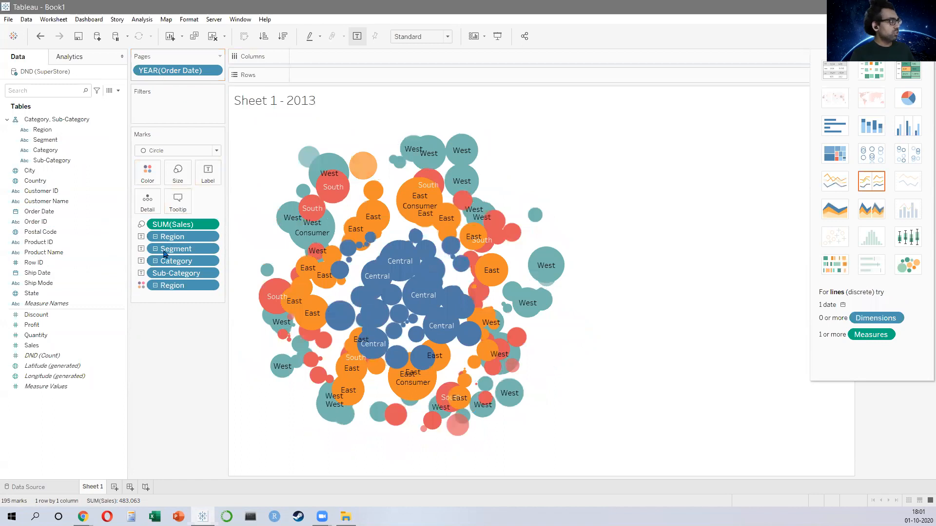
pyautogui.rightClick(170, 72)
pyautogui.click(195, 276)
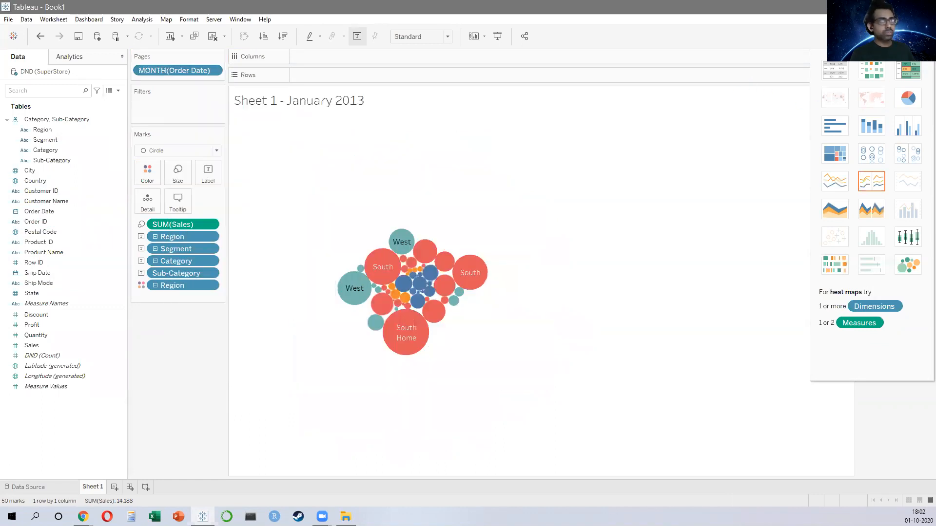
# Step: Play the monthly pages animation with the playback controls, trying different speeds
pyautogui.click(906, 37)
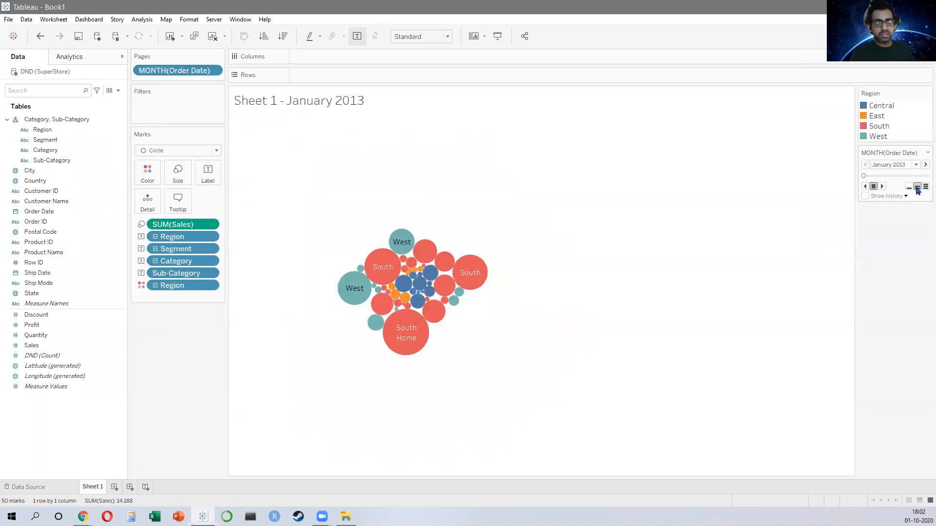
pyautogui.click(924, 165)
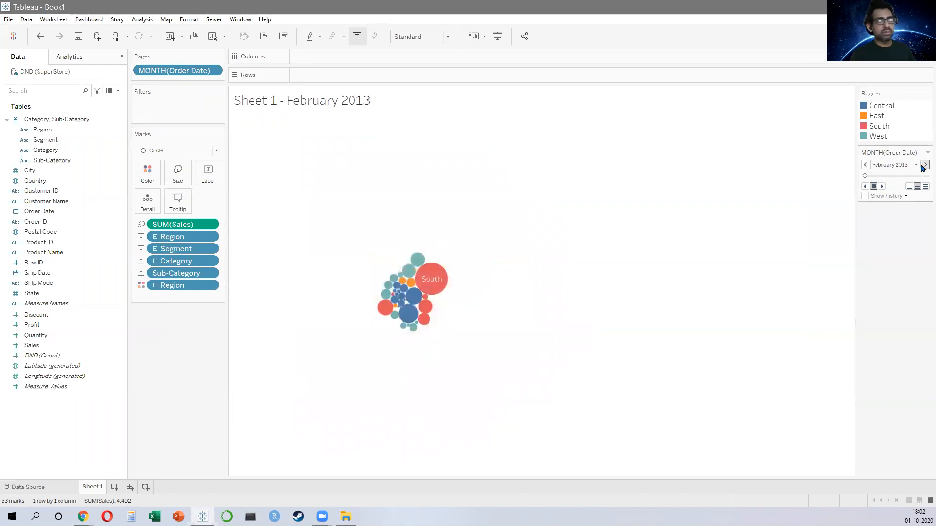
pyautogui.click(882, 187)
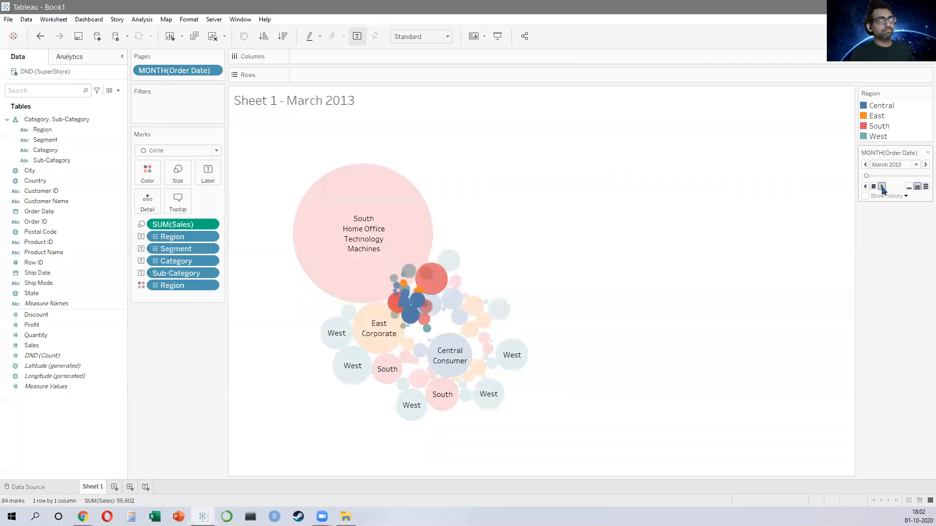
pyautogui.click(924, 187)
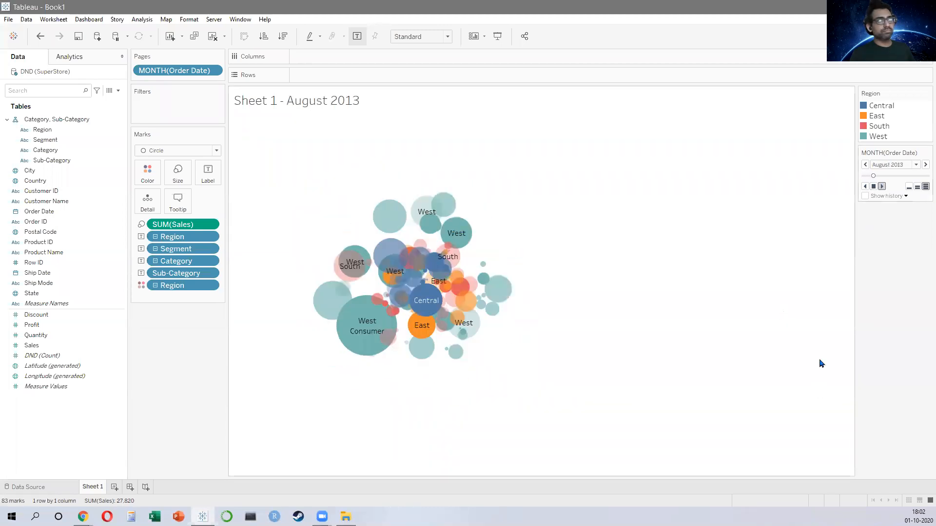
pyautogui.click(919, 189)
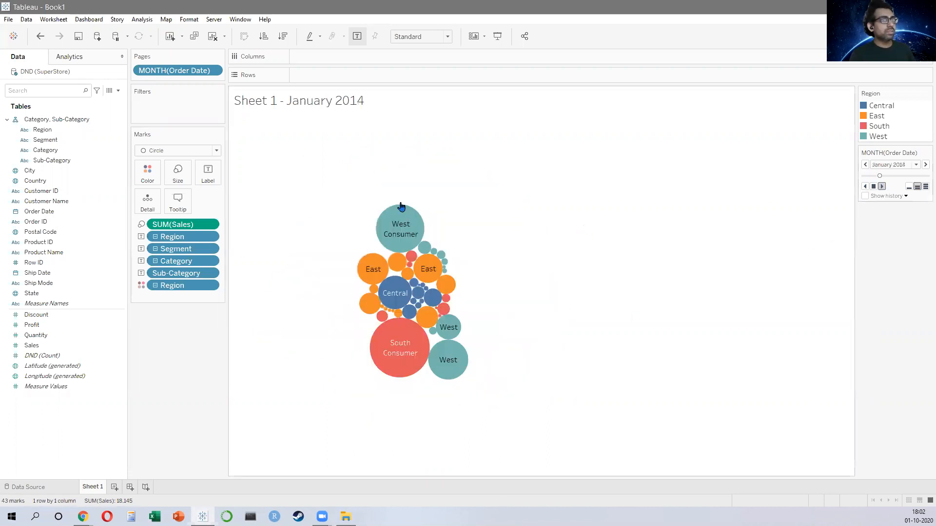
pyautogui.click(874, 186)
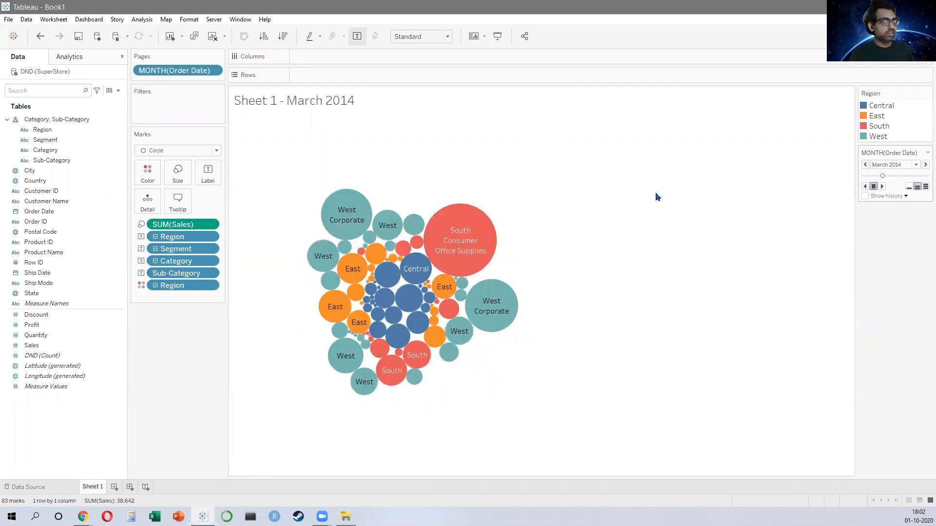
# Step: Move Segment to Columns to split the bubbles by segment and replay the animation
pyautogui.moveTo(170, 254); pyautogui.dragTo(331, 59)
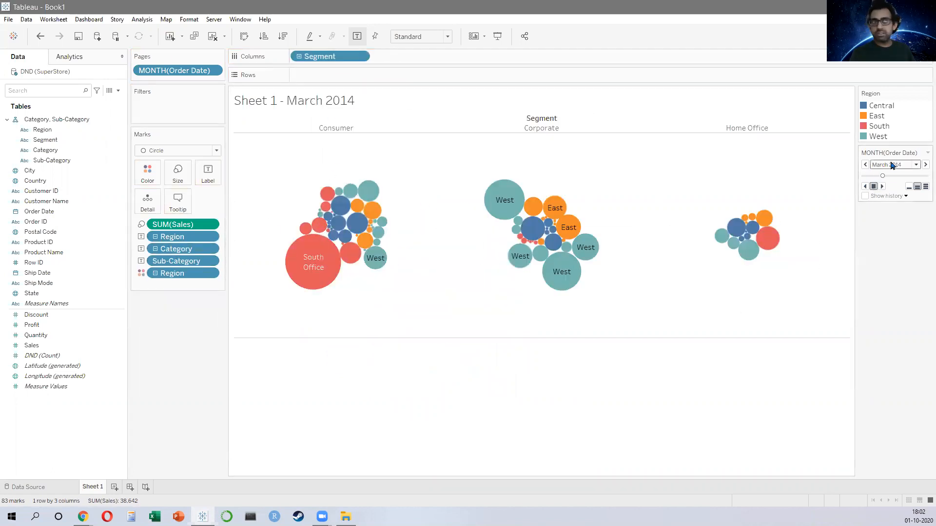
pyautogui.click(883, 187)
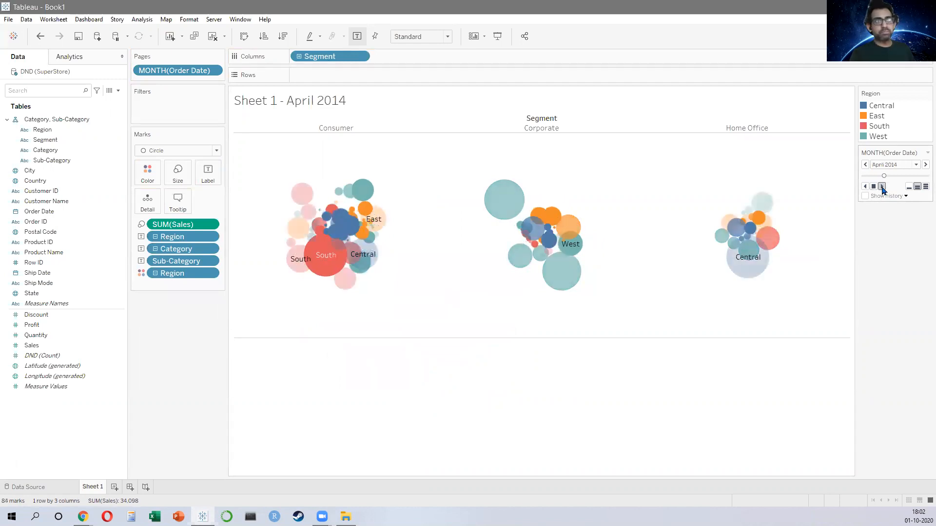
pyautogui.click(873, 187)
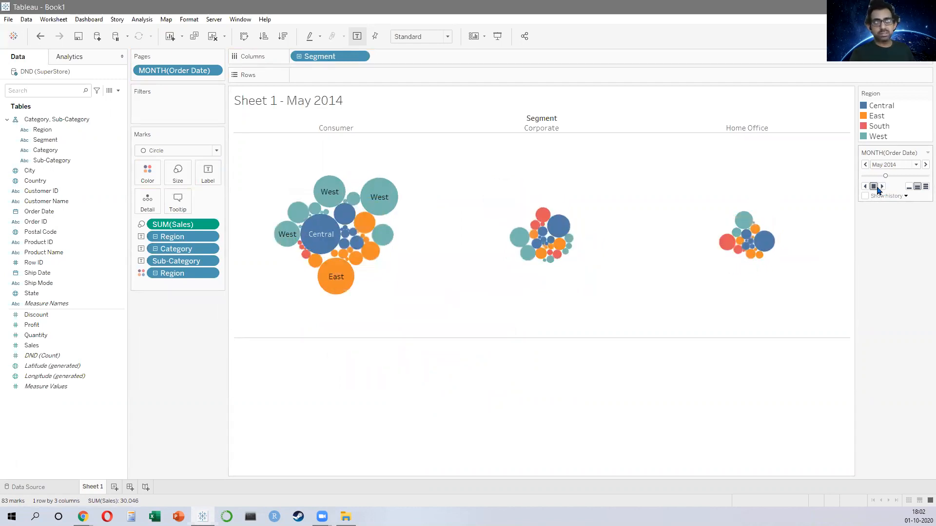
# Step: Open a new worksheet and create a Country, State, City hierarchy
pyautogui.click(114, 487)
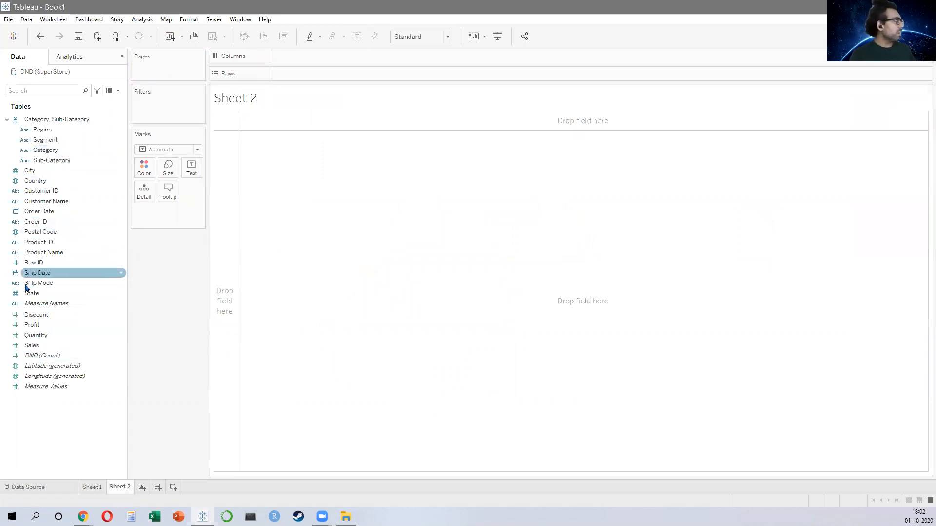
pyautogui.moveTo(22, 297); pyautogui.dragTo(37, 180)
pyautogui.click(490, 269)
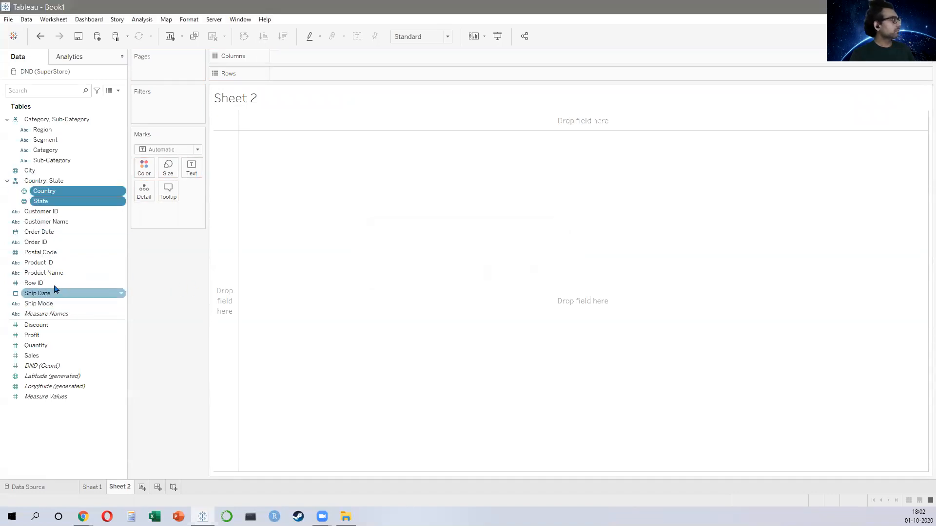
pyautogui.moveTo(43, 174); pyautogui.dragTo(42, 207)
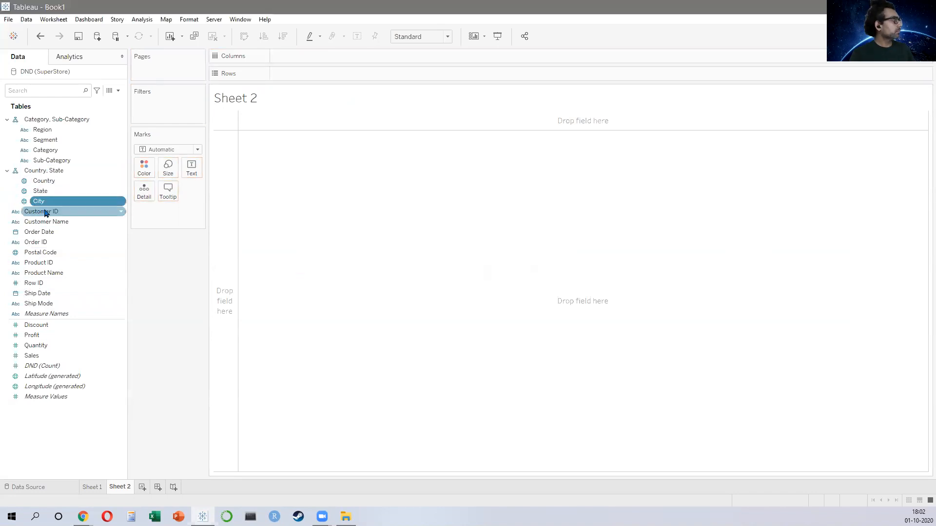
# Step: Add State and Sales to a new view to build a state map with bubbles sized by Sales
pyautogui.click(51, 193)
pyautogui.doubleClick(51, 193)
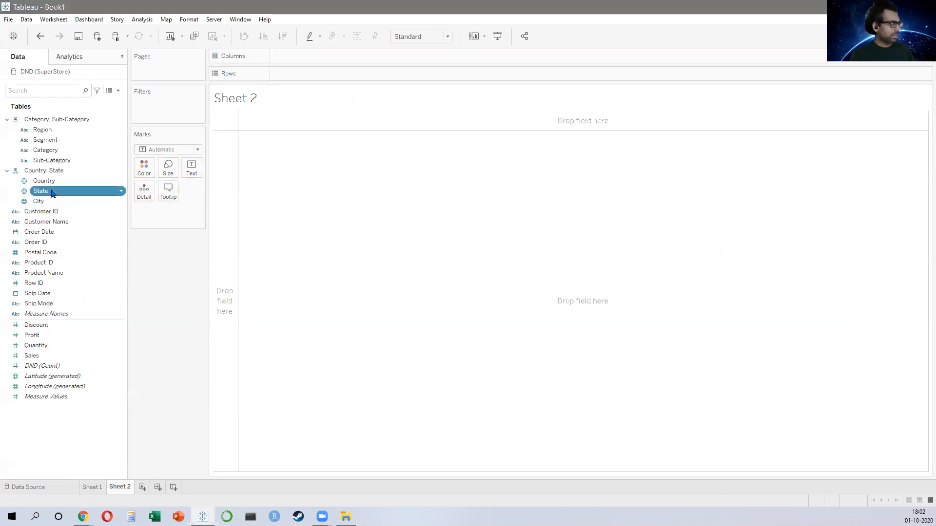
pyautogui.click(42, 356)
pyautogui.doubleClick(42, 357)
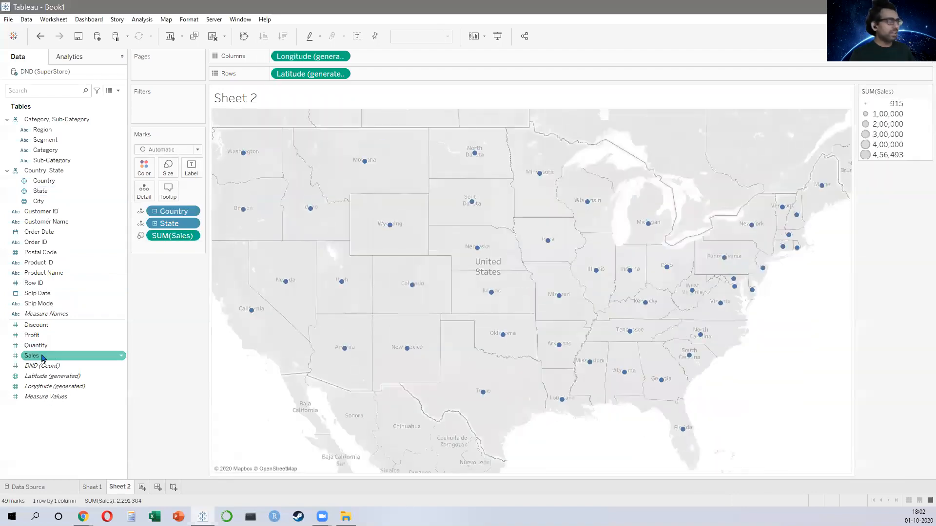
# Step: Enlarge the map bubbles using the mark size slider
pyautogui.click(167, 167)
pyautogui.click(234, 193)
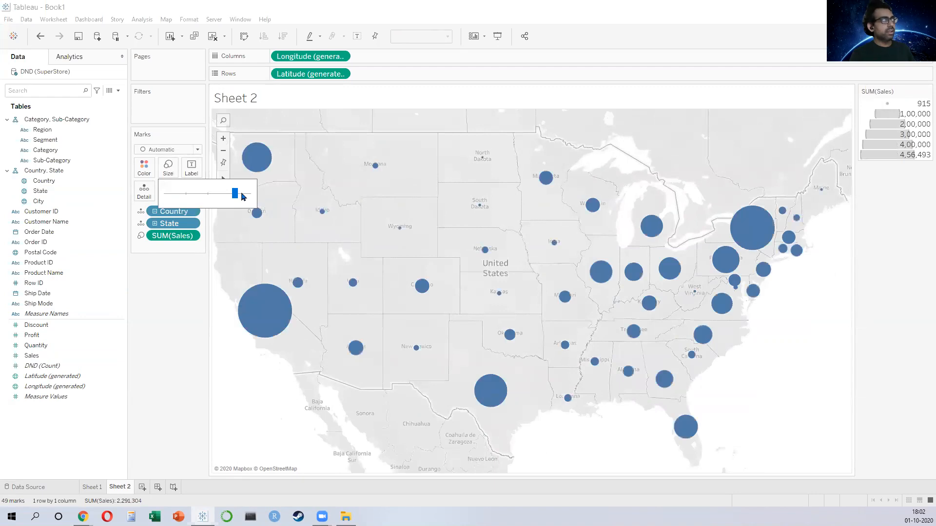
pyautogui.click(283, 424)
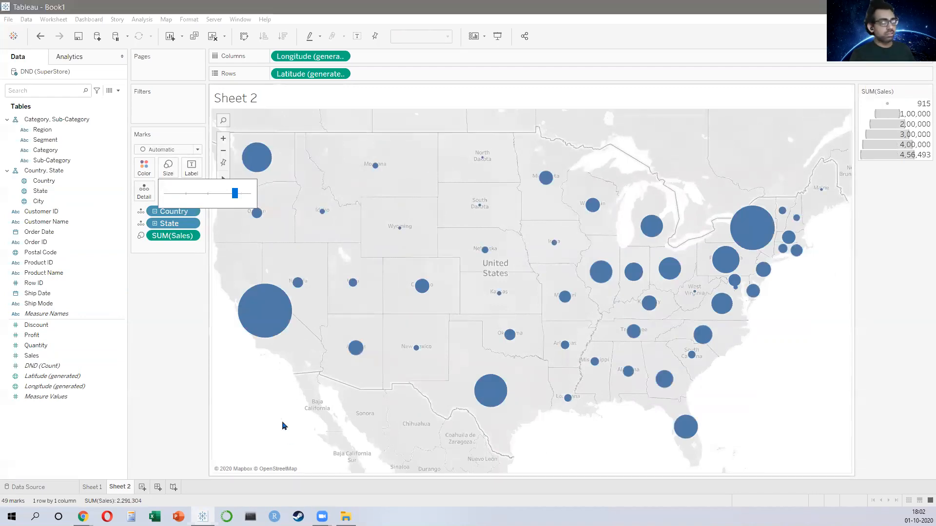
# Step: Colour the bubbles by Sales and apply the Orange-Blue Diverging palette
pyautogui.moveTo(32, 356)
pyautogui.mouseDown()
pyautogui.moveTo(147, 204)
pyautogui.moveTo(139, 164)
pyautogui.moveTo(161, 167)
pyautogui.mouseUp()
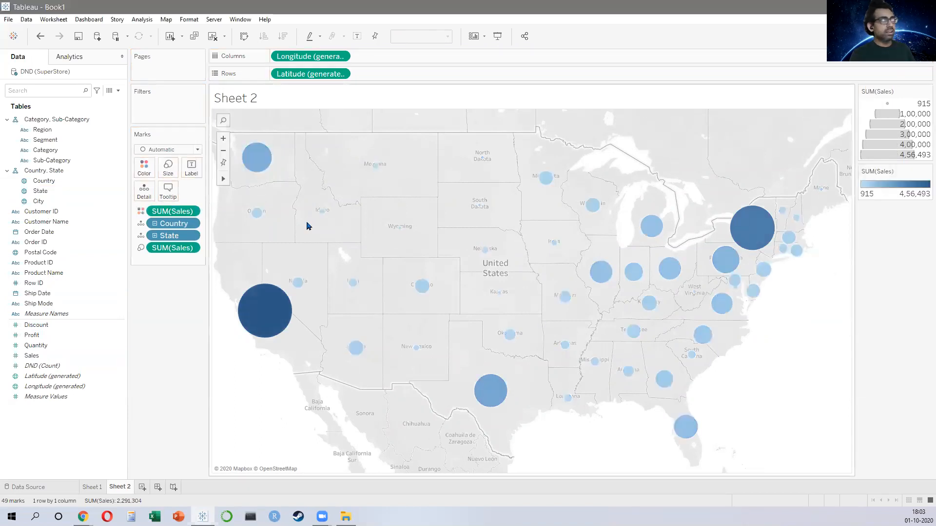
pyautogui.click(142, 167)
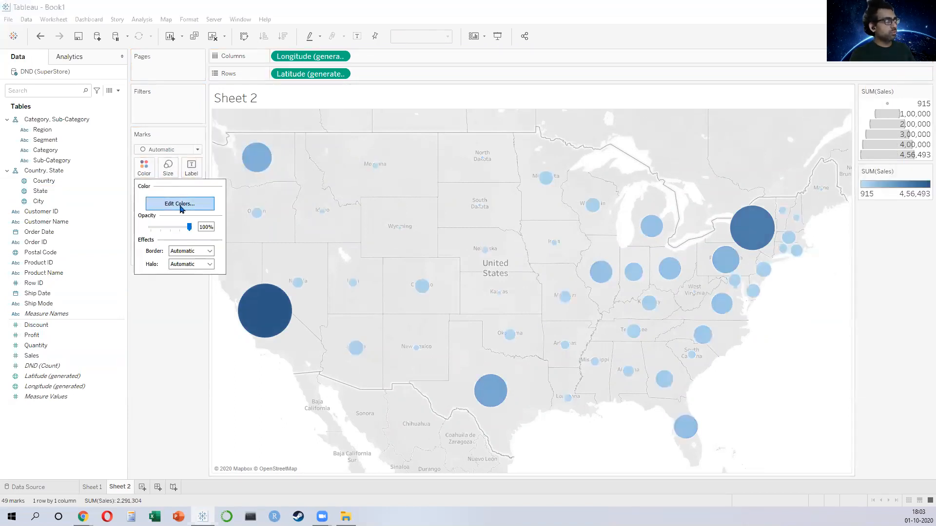
pyautogui.click(179, 204)
pyautogui.click(558, 212)
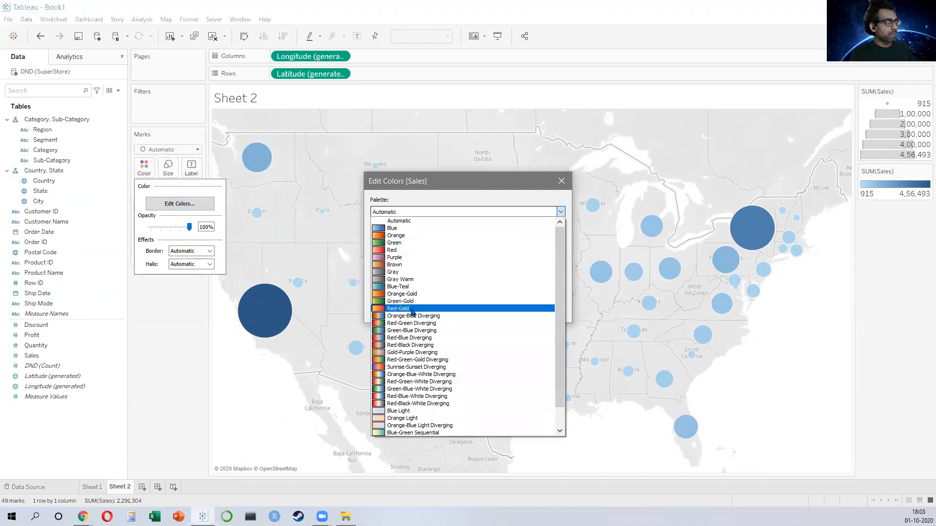
pyautogui.click(426, 316)
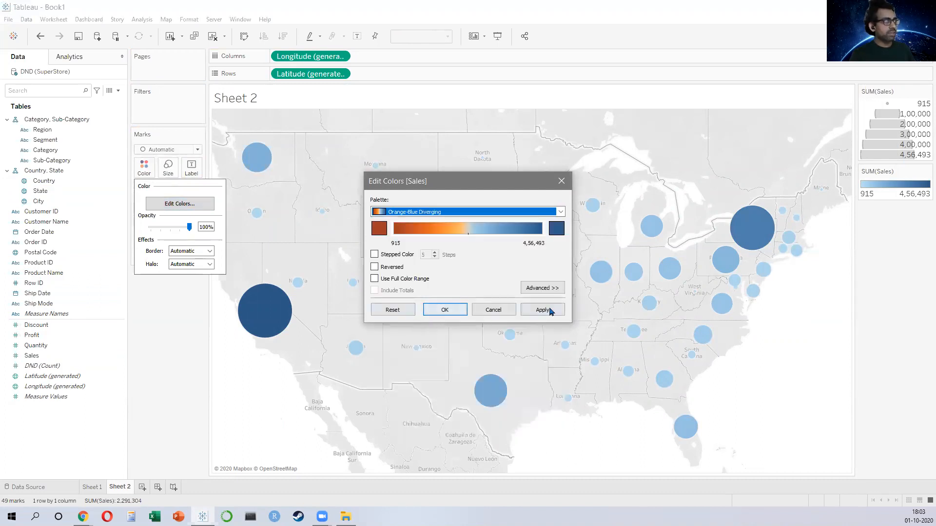
pyautogui.click(542, 310)
pyautogui.click(445, 310)
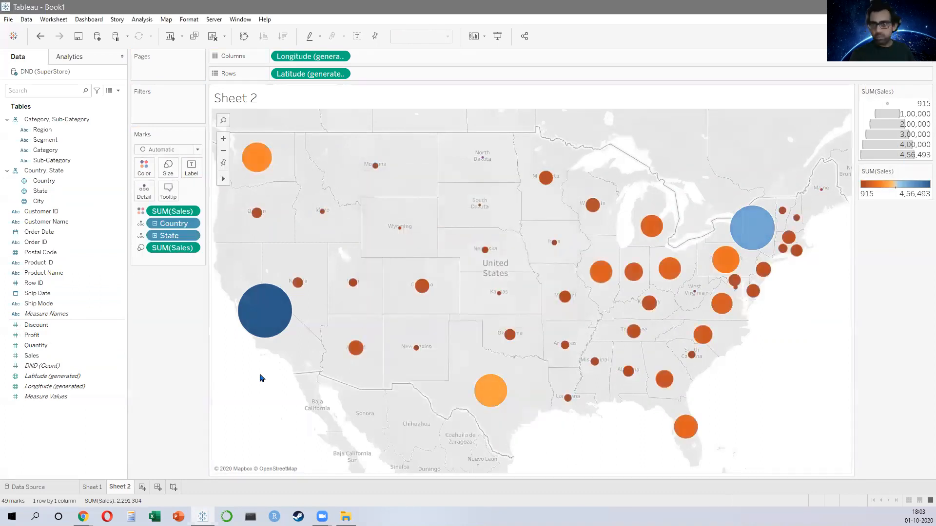
# Step: Drill the geographic hierarchy down to City and keep only the cities selected around the Great Lakes
pyautogui.click(155, 236)
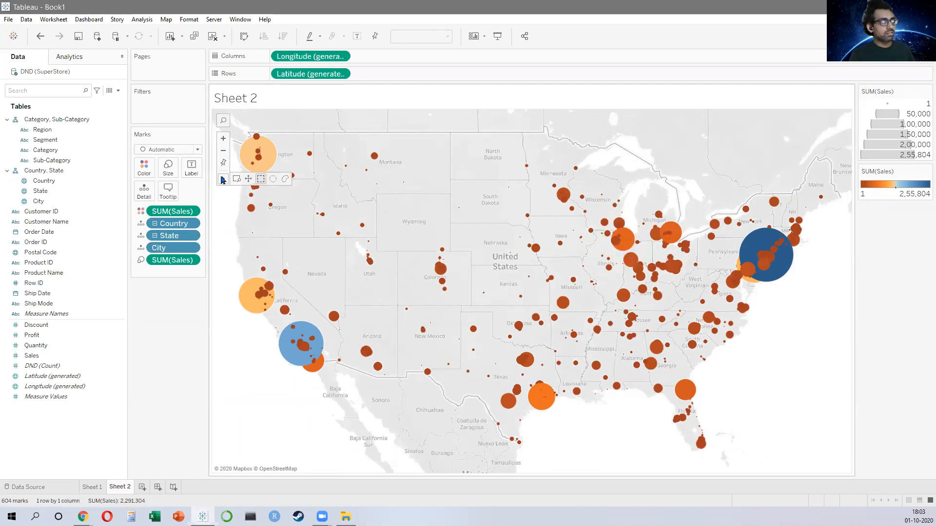
pyautogui.moveTo(609, 182); pyautogui.dragTo(668, 263)
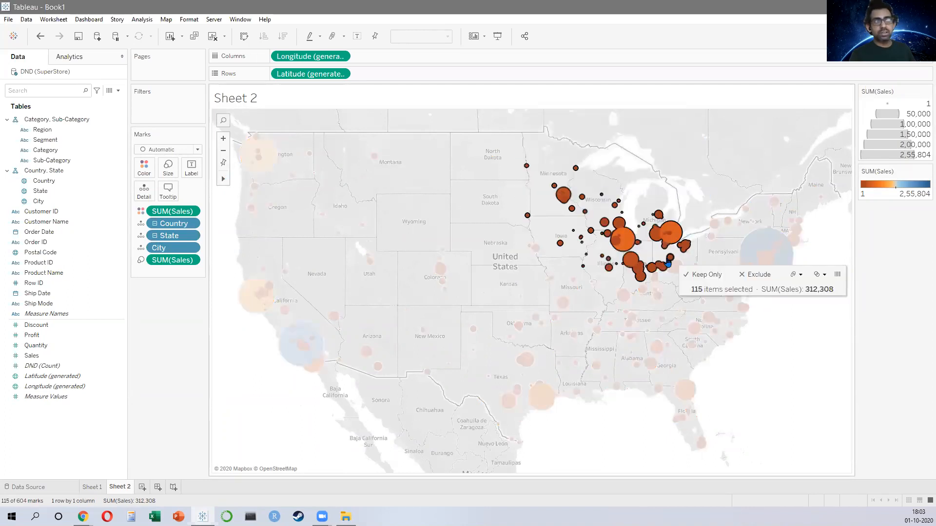
pyautogui.click(699, 275)
pyautogui.click(490, 274)
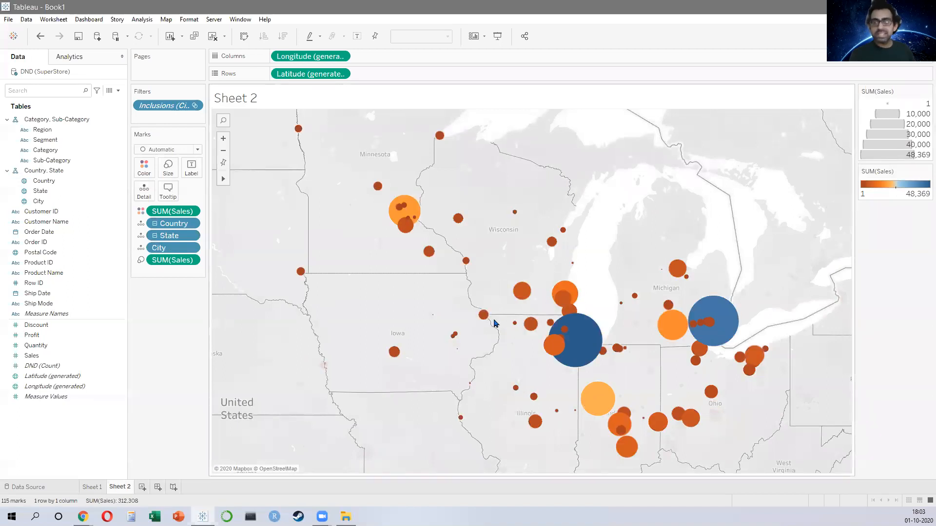
# Step: Add Sales as labels on the city bubbles
pyautogui.click(32, 355)
pyautogui.moveTo(90, 330); pyautogui.dragTo(191, 168)
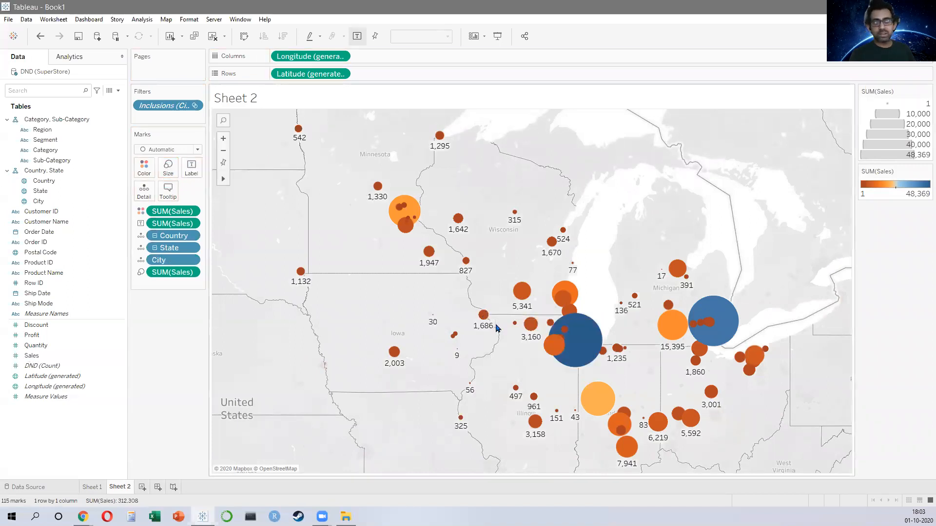
# Step: Remove the keep-only city filter to show all cities again
pyautogui.moveTo(164, 105); pyautogui.dragTo(226, 320)
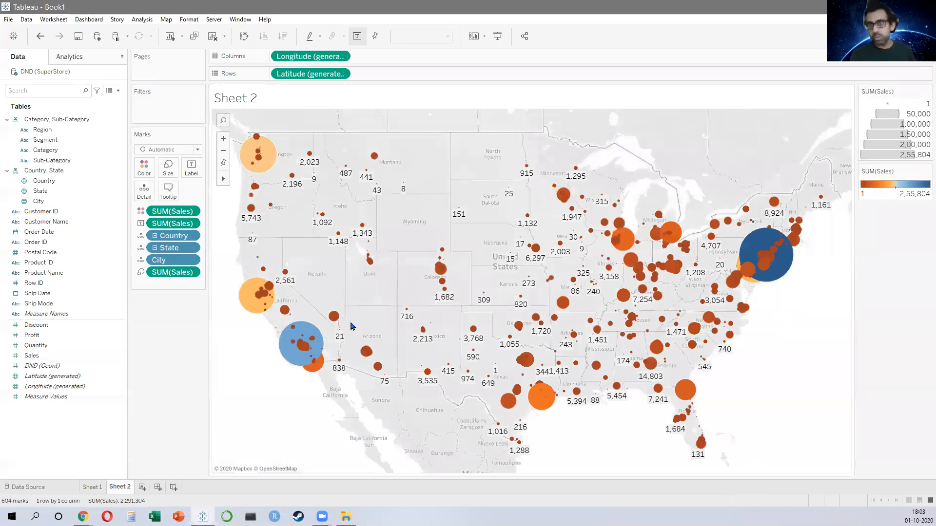
pyautogui.scroll(-2, 520, 290)
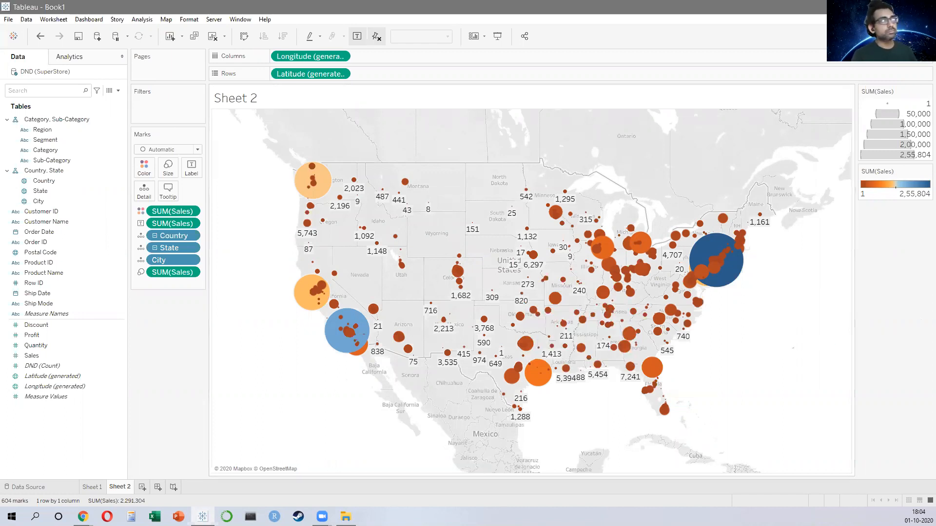
# Step: Close Tableau without saving the workbook
pyautogui.hotkey('alt', 'F4')
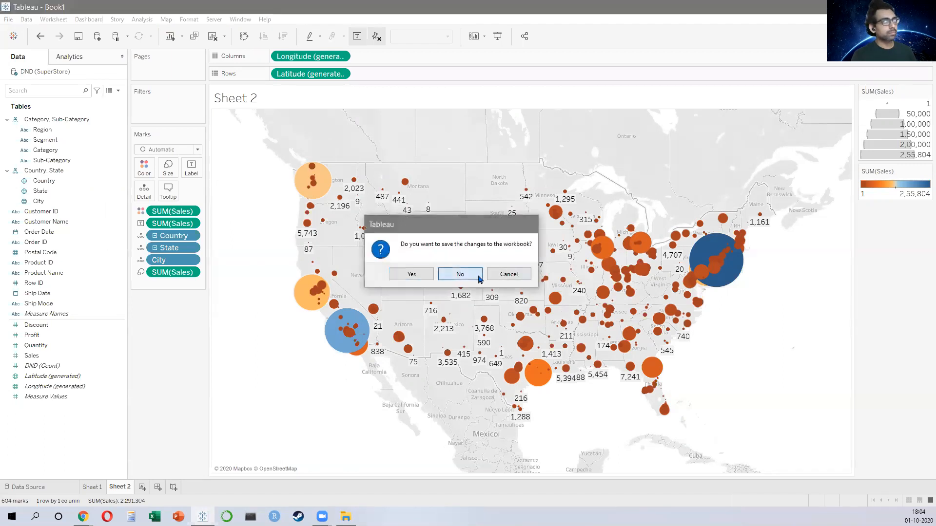
pyautogui.click(469, 281)
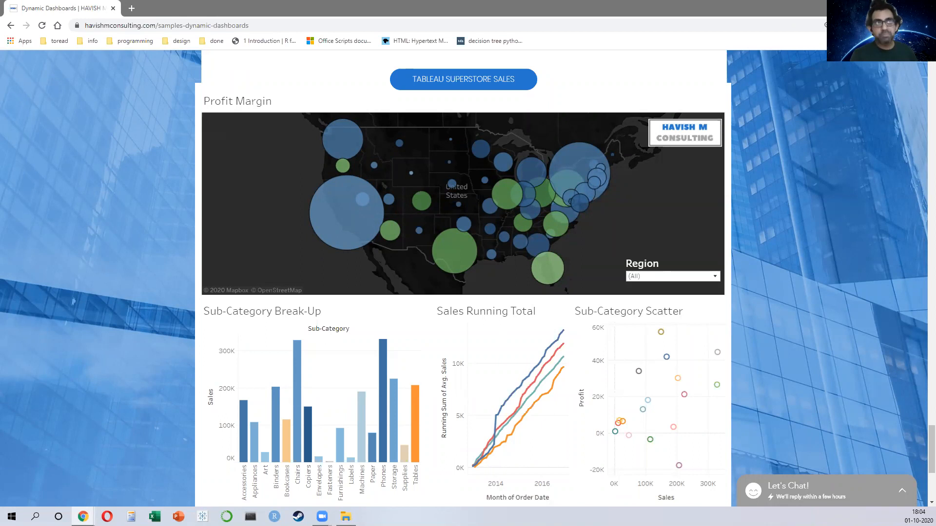
# Step: Open the IIT BOMBAY - HAVISH M CONSULTING image from the posts folder
pyautogui.hotkey('alt', 'Tab')
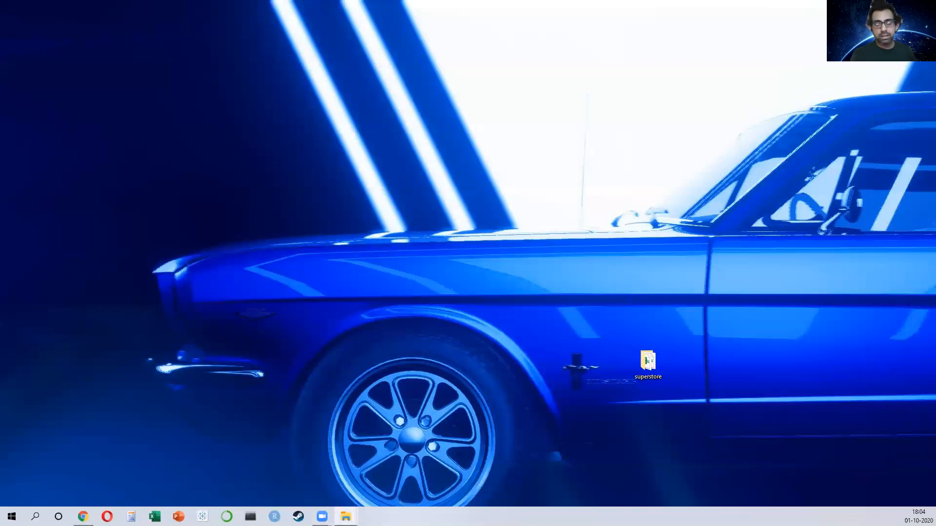
pyautogui.click(346, 517)
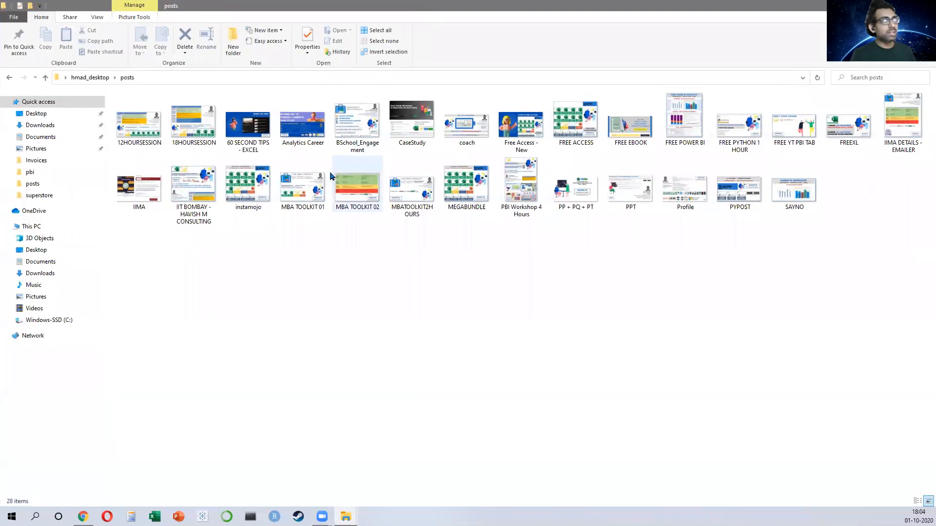
pyautogui.doubleClick(195, 196)
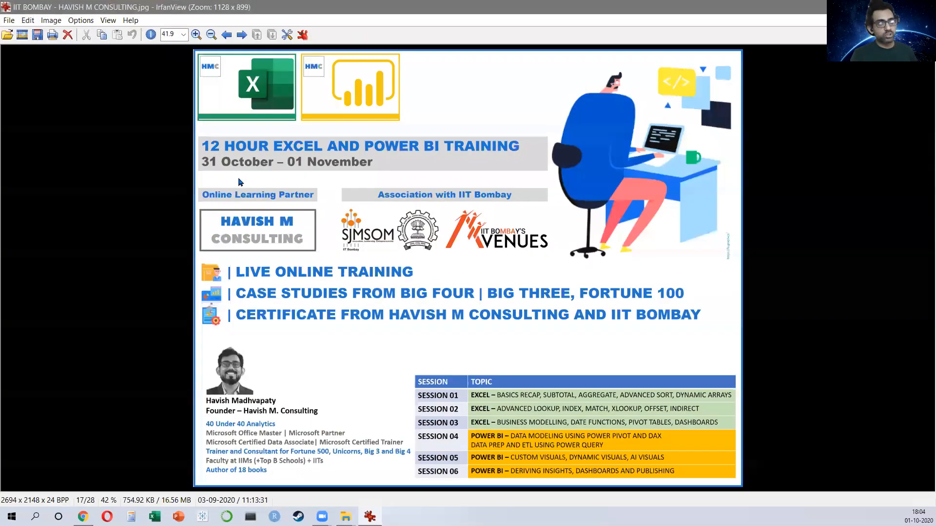